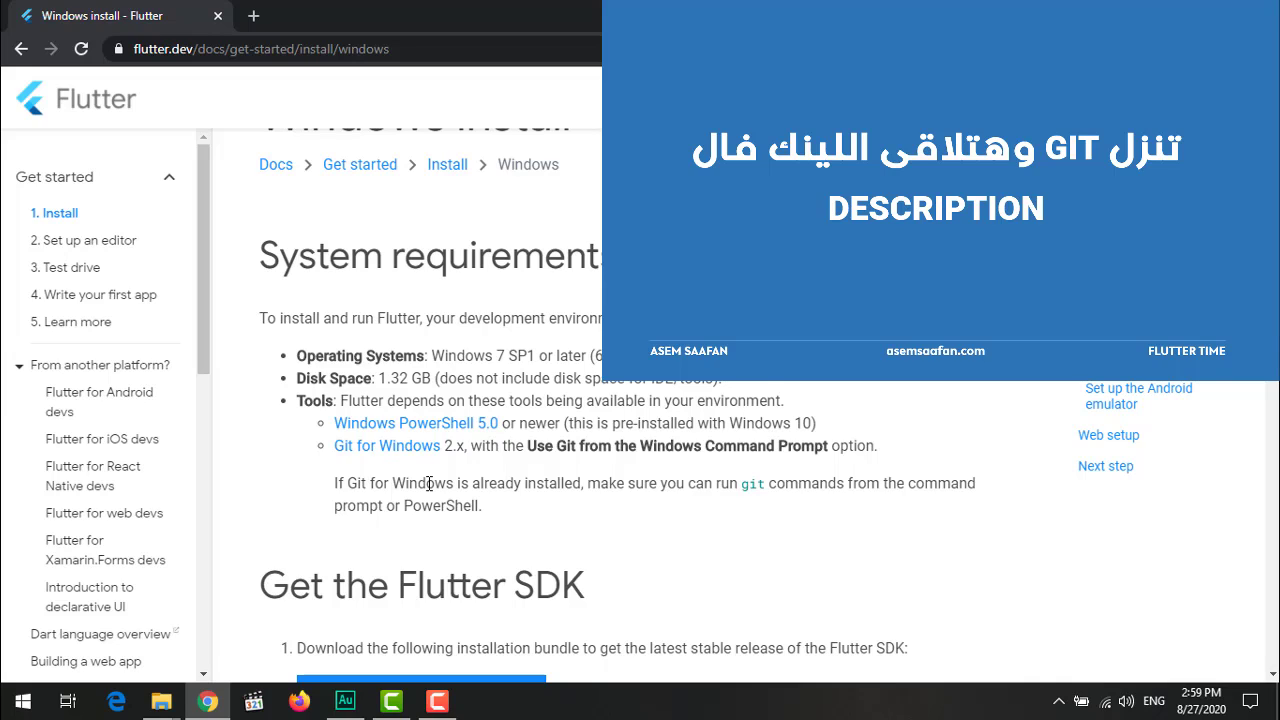
Step: Open the Git for Windows link from the Flutter requirements, start downloading 64-bit Git for Windows Setup, and cancel the download
middle_click(386, 450)
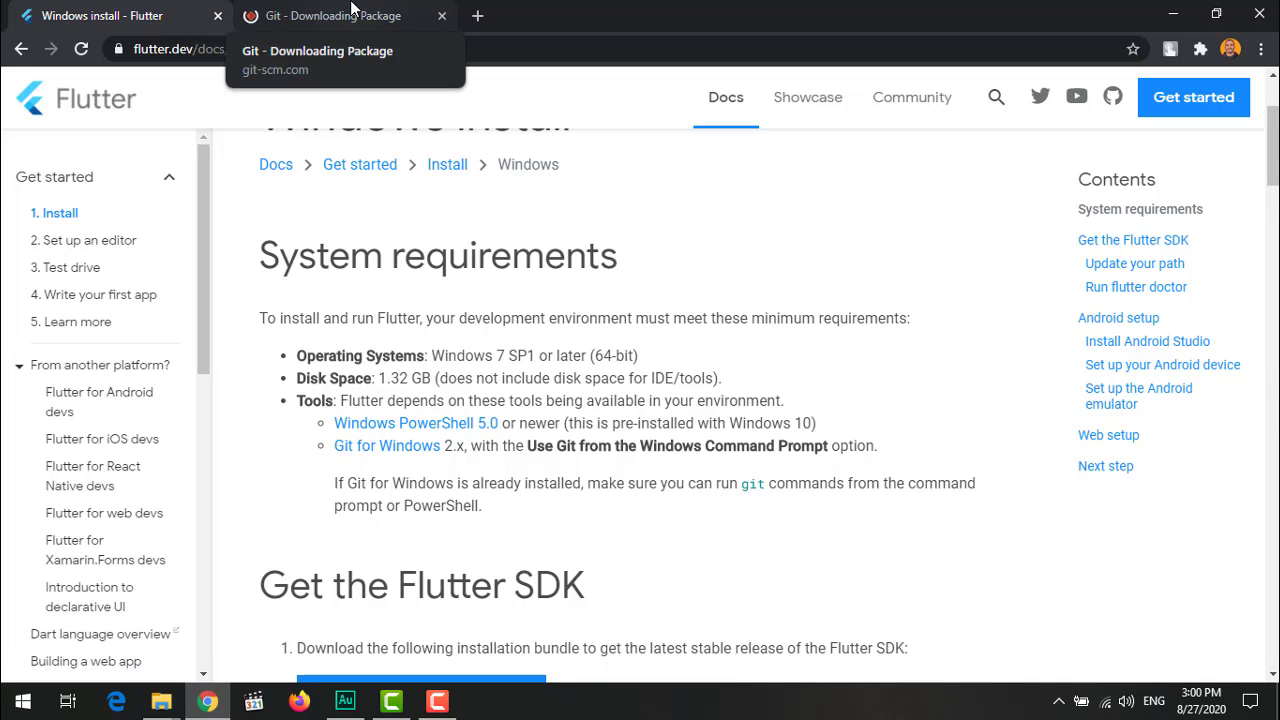
click(330, 15)
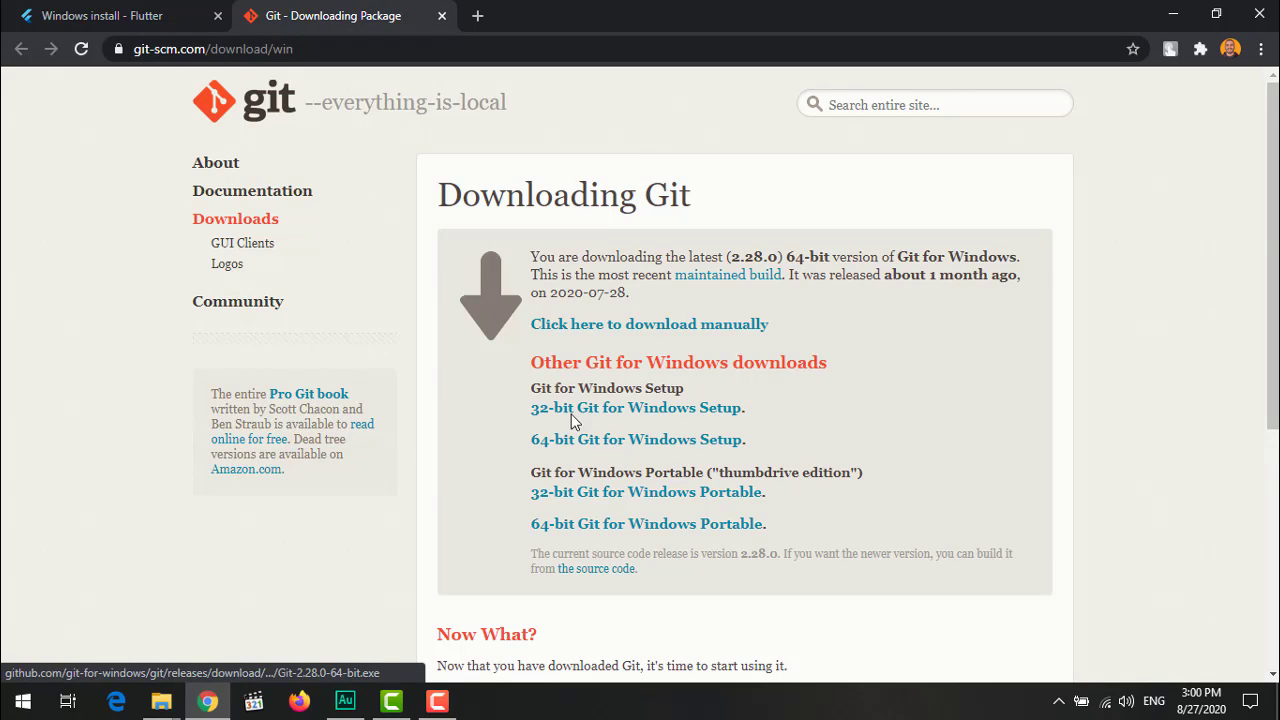
click(612, 444)
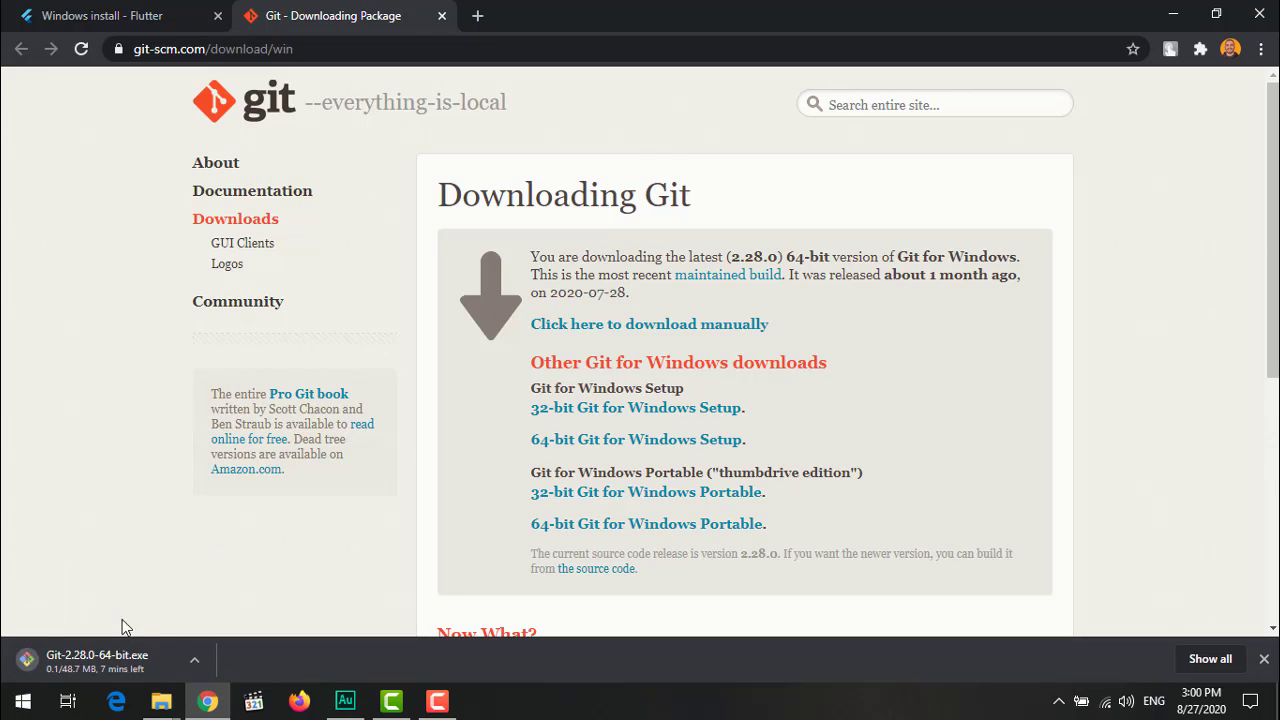
click(194, 664)
click(216, 631)
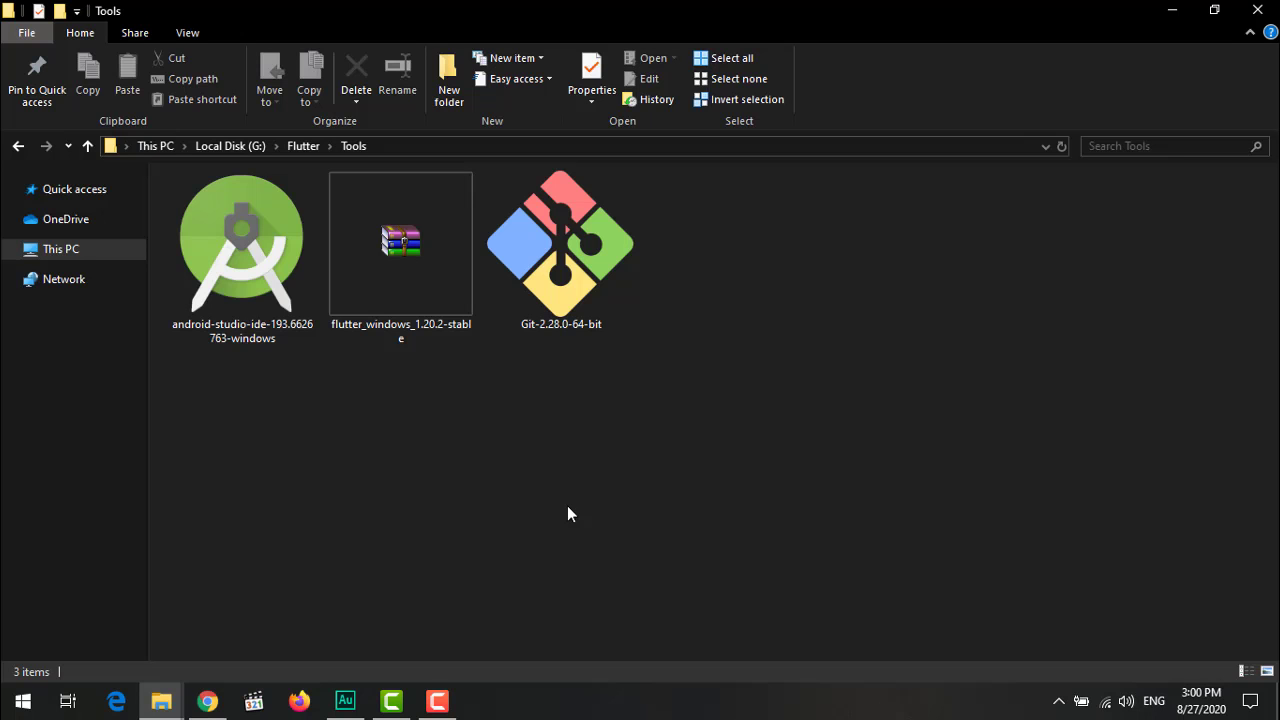
Step: Run the Git-2.28.0-64-bit installer from the G:\Flutter\Tools folder and accept its licence information
click(553, 264)
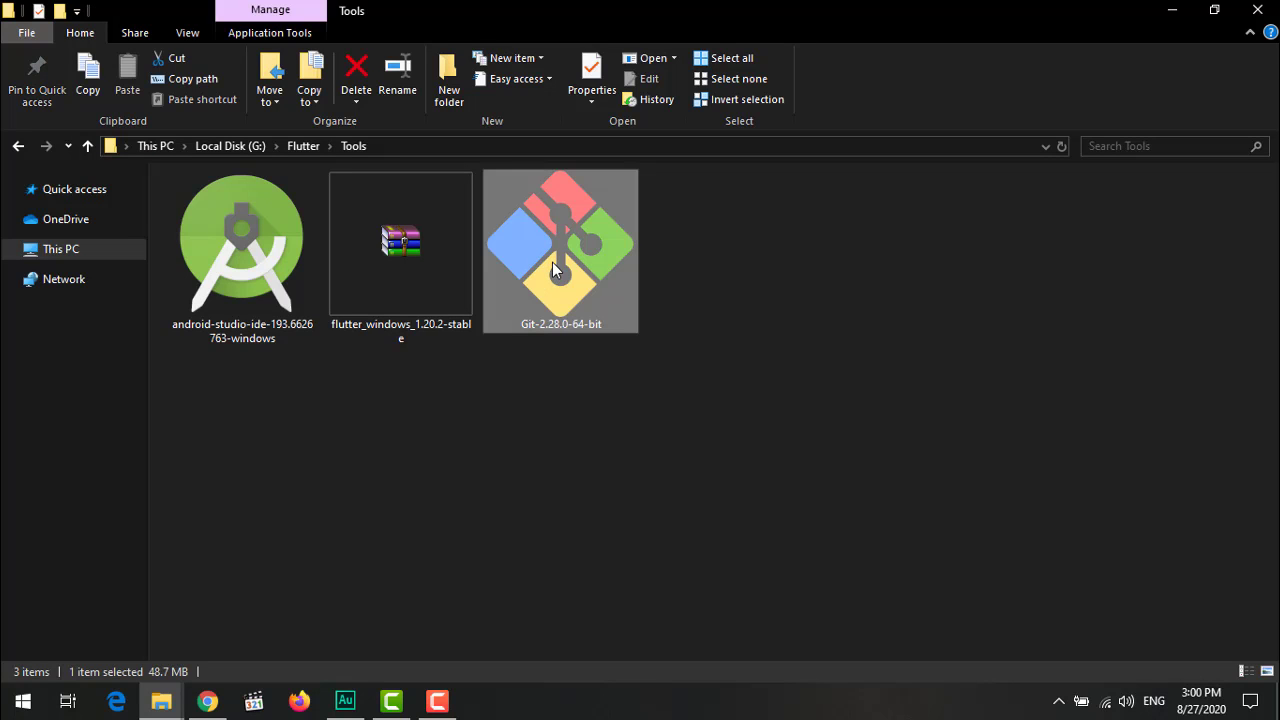
double_click(552, 264)
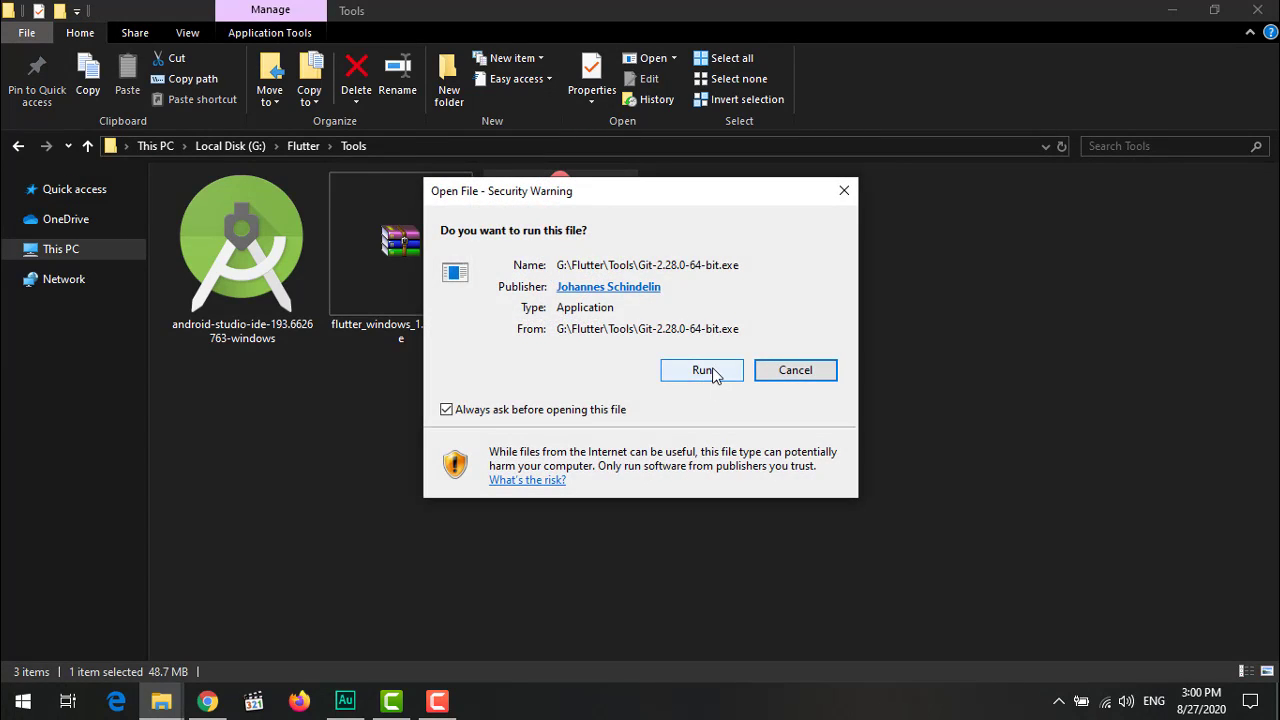
click(703, 370)
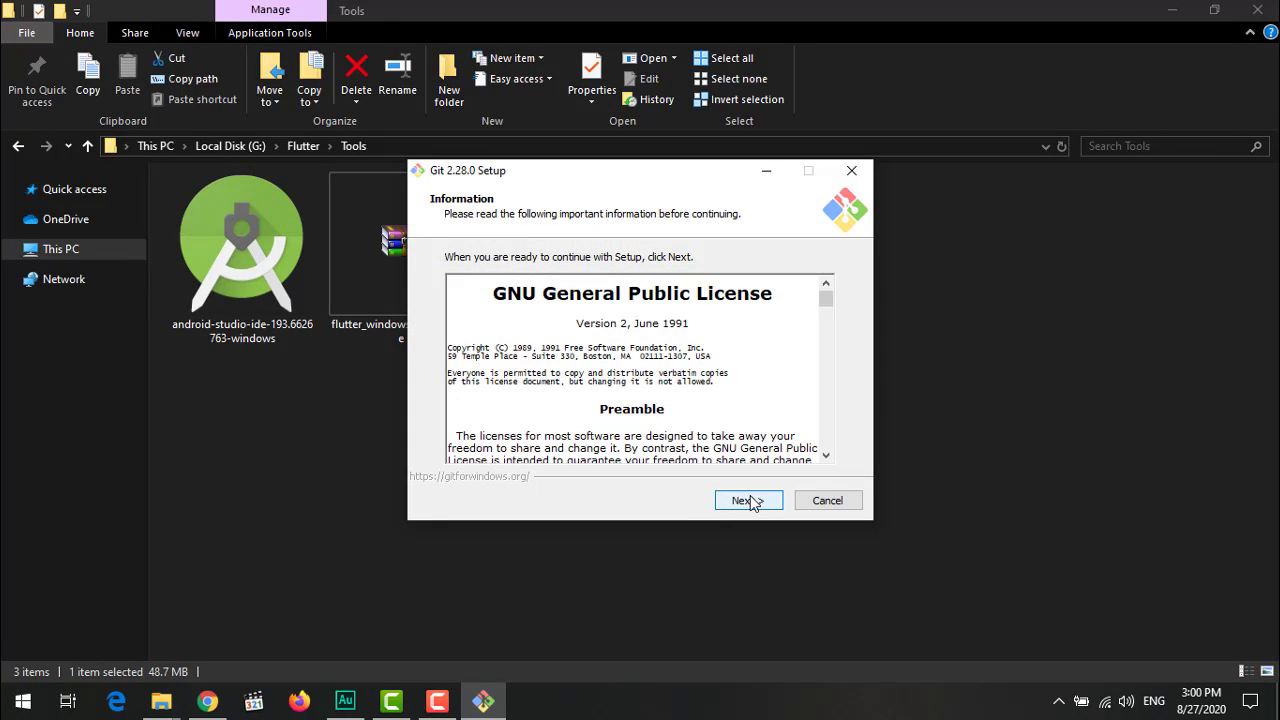
click(750, 501)
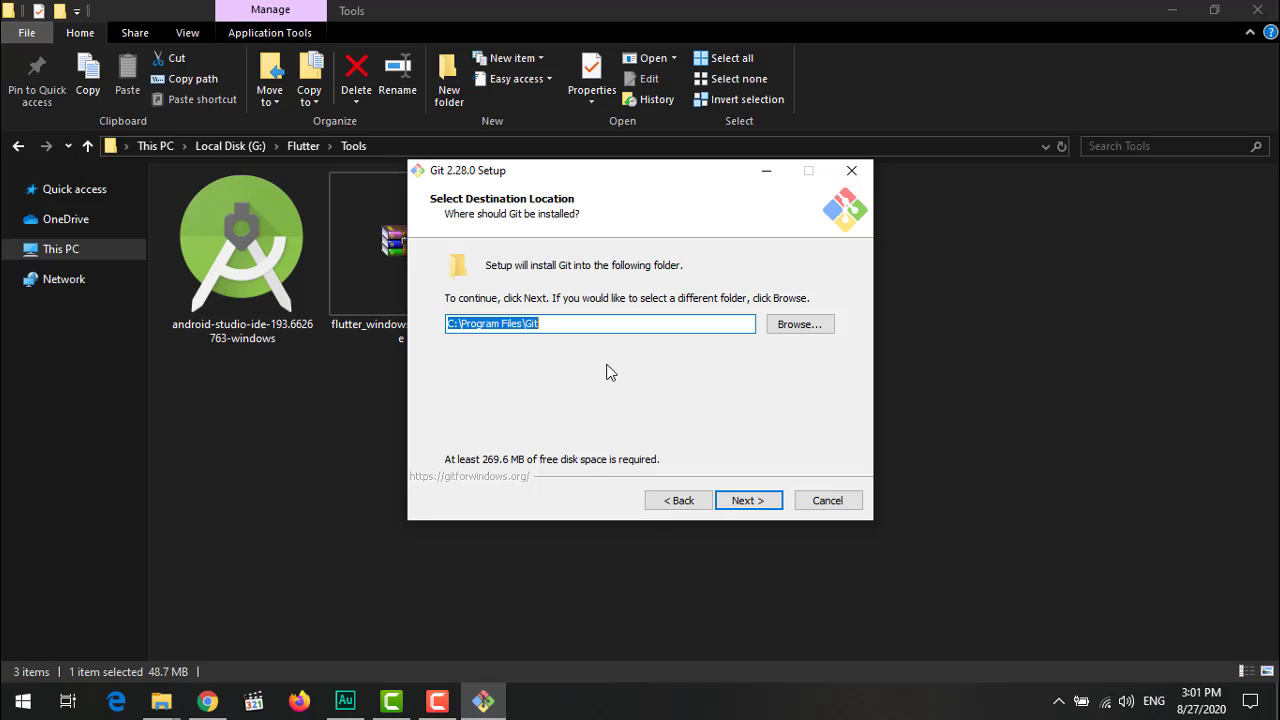
Step: Accept the default destination C:\Program Files\Git, components and Start Menu folder, and keep Vim as Git's default editor
click(757, 508)
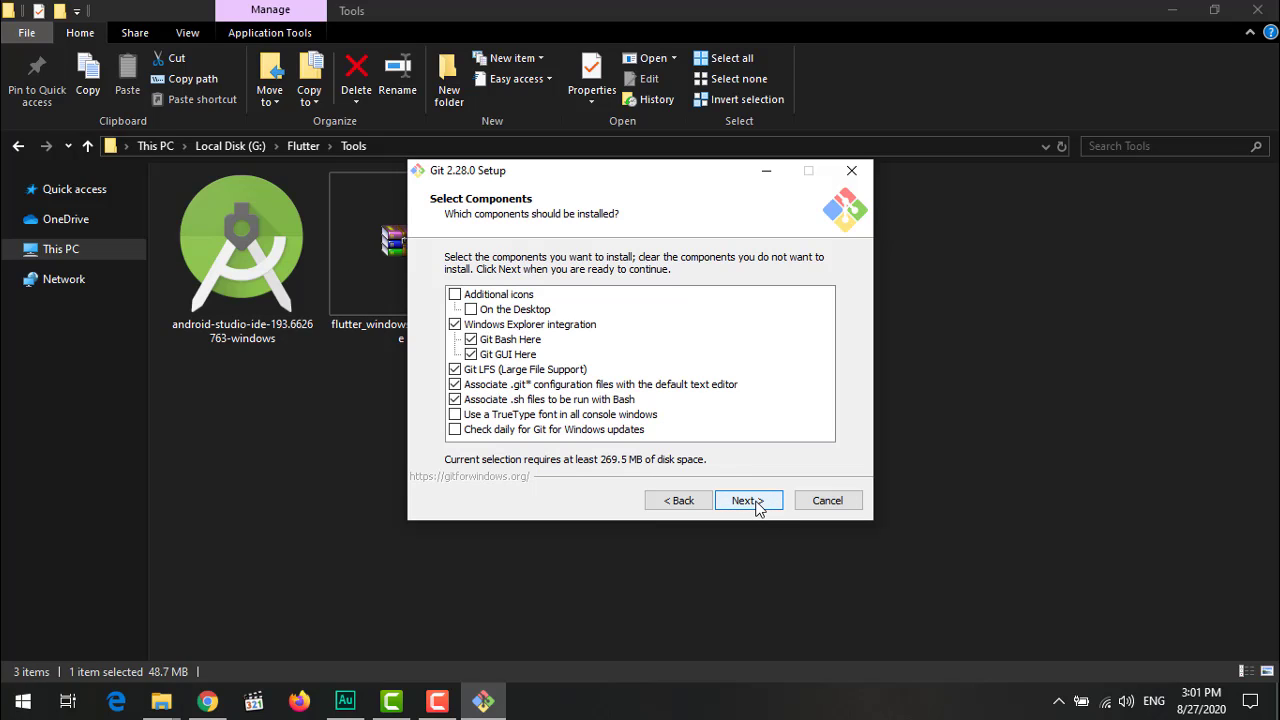
click(757, 508)
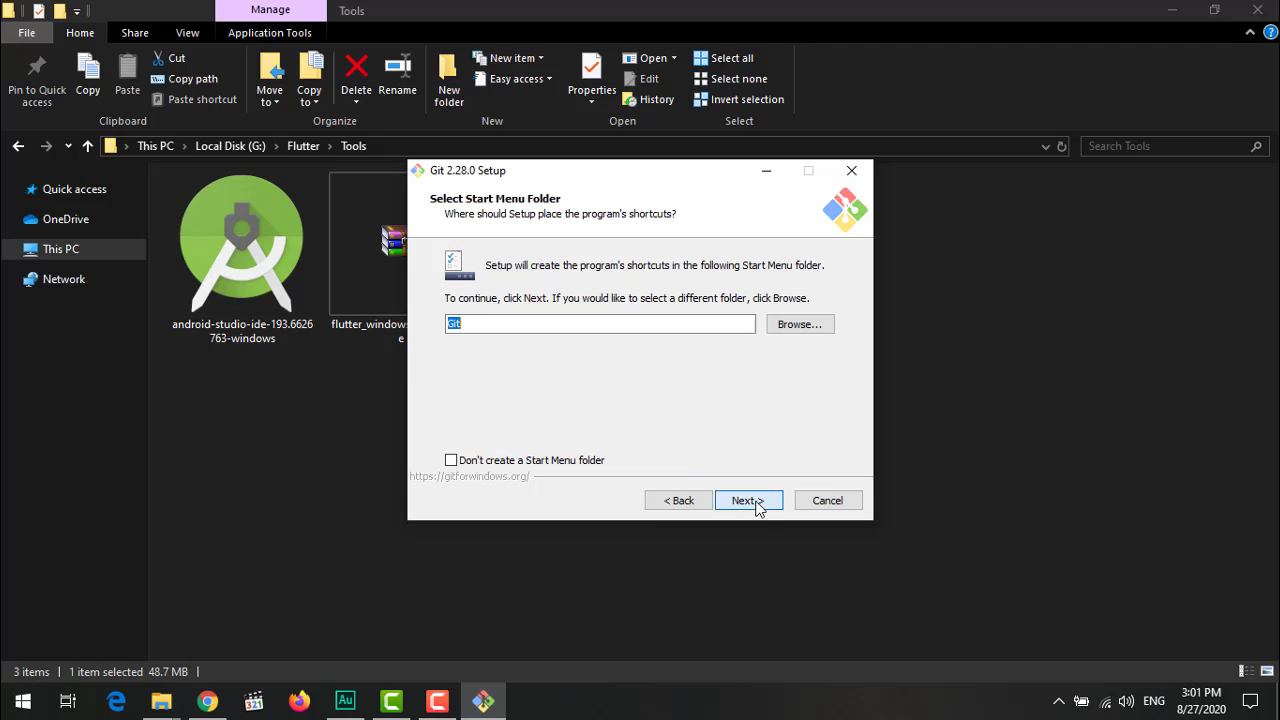
click(757, 508)
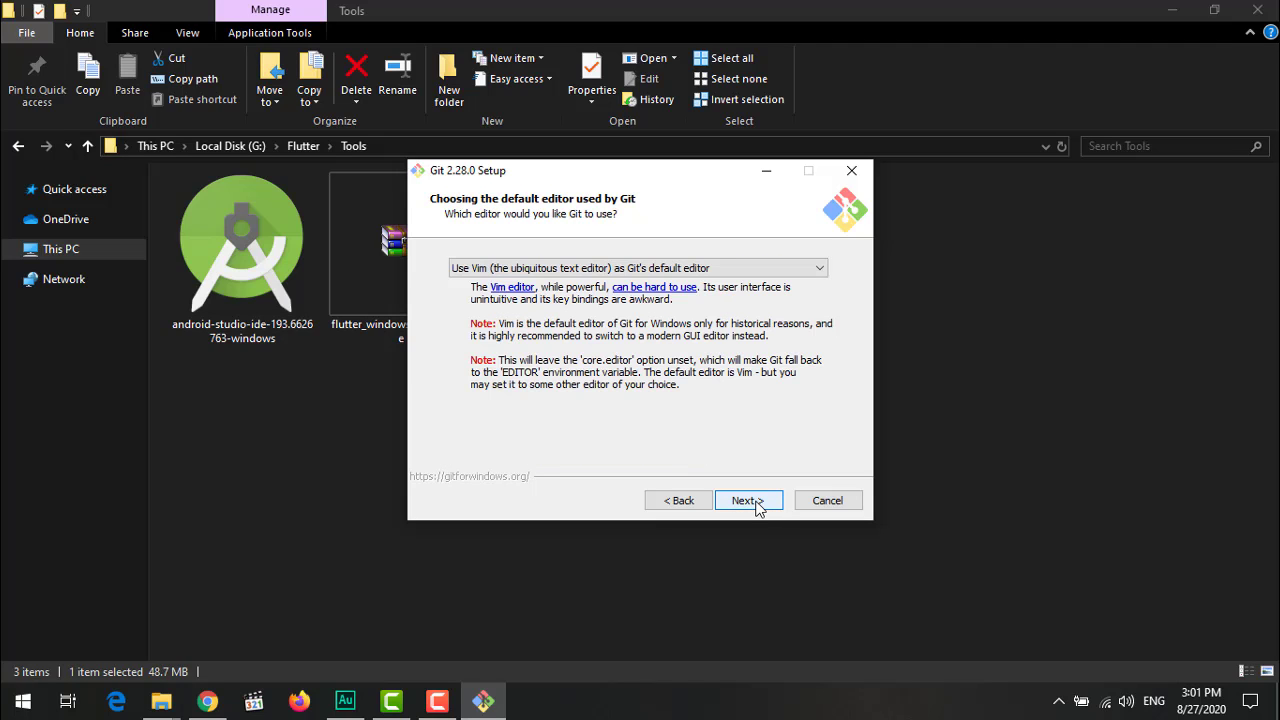
click(610, 268)
click(610, 268)
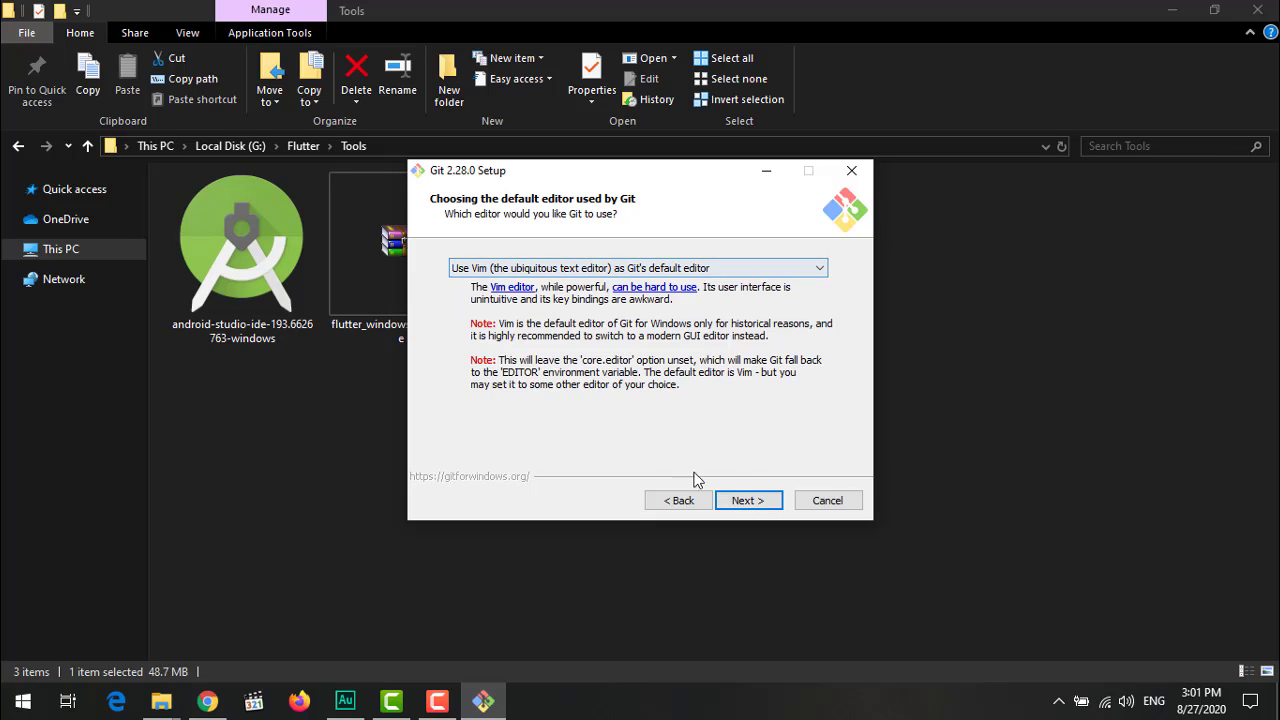
click(757, 506)
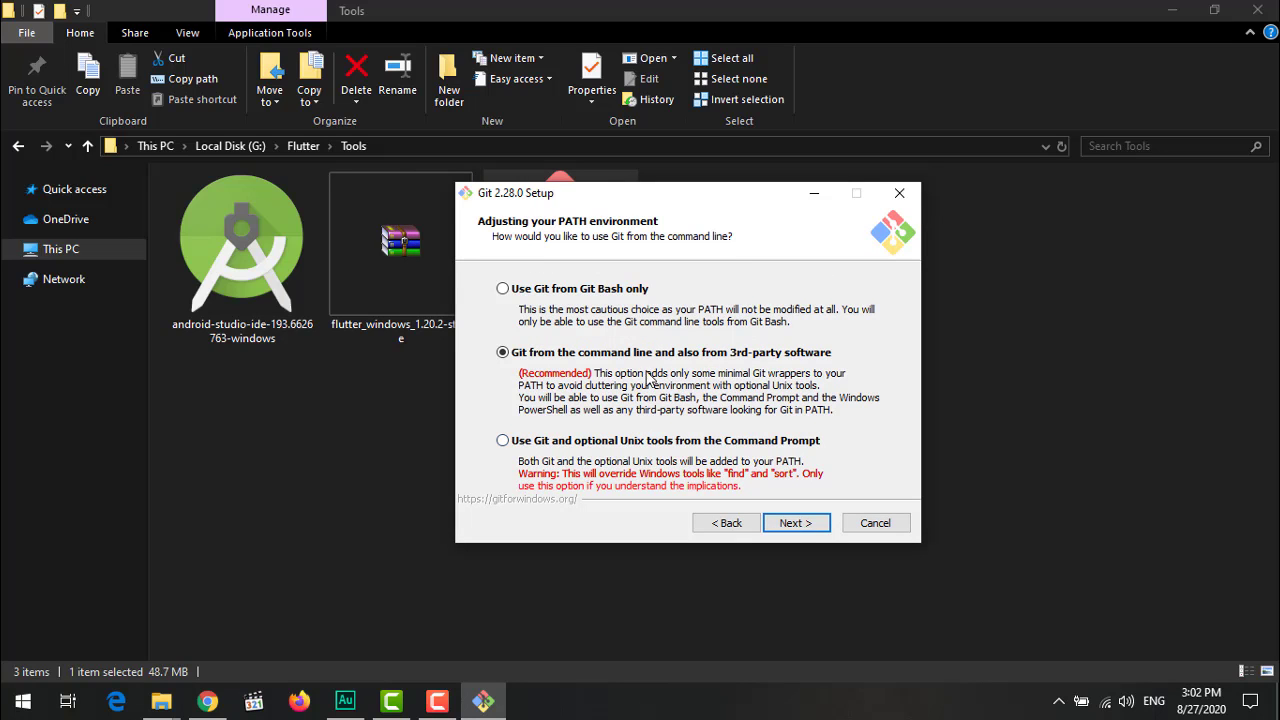
Step: Keep Git usable from the command line and 3rd-party software, with OpenSSL, Windows-style checkout line endings and the default terminal setting
click(796, 524)
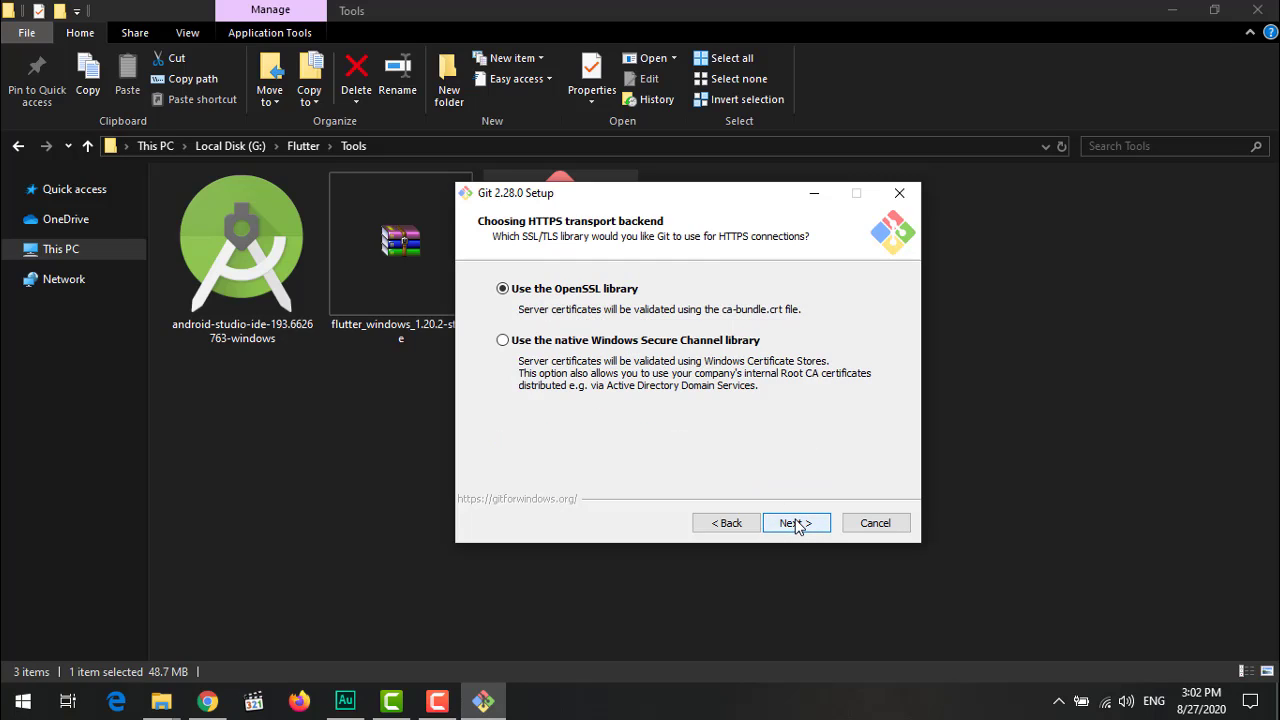
click(796, 524)
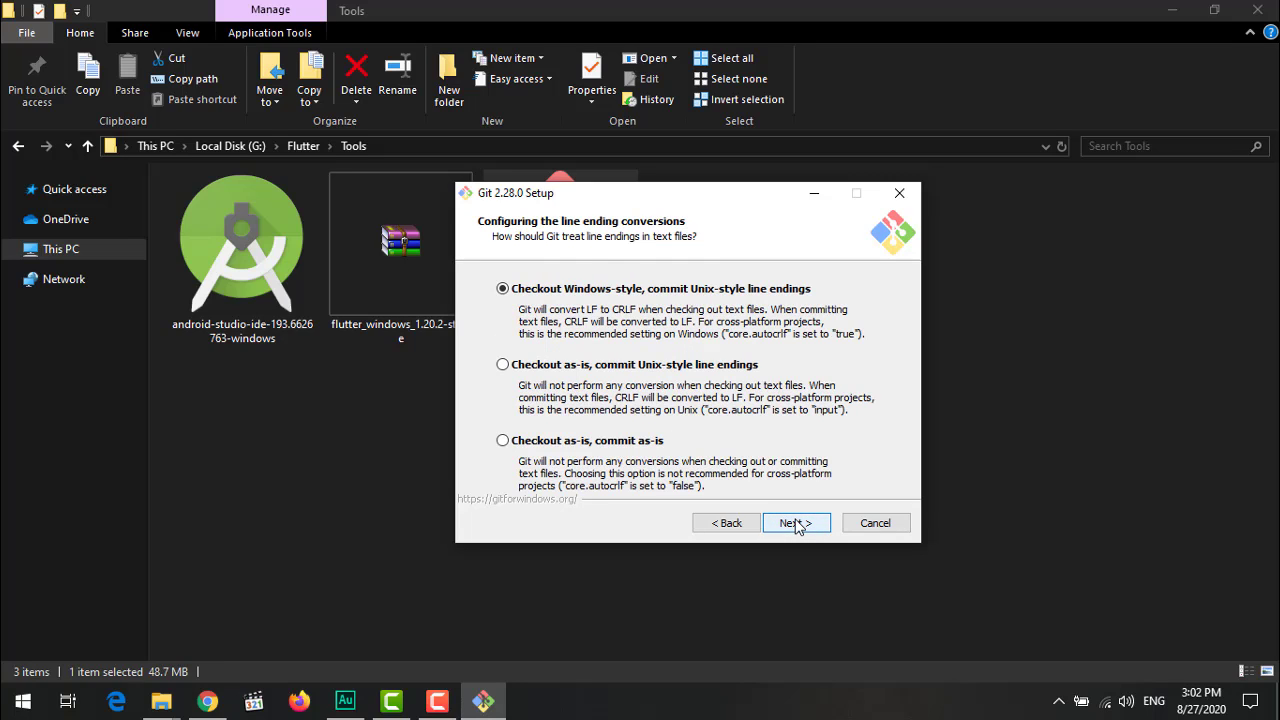
click(796, 524)
click(796, 524)
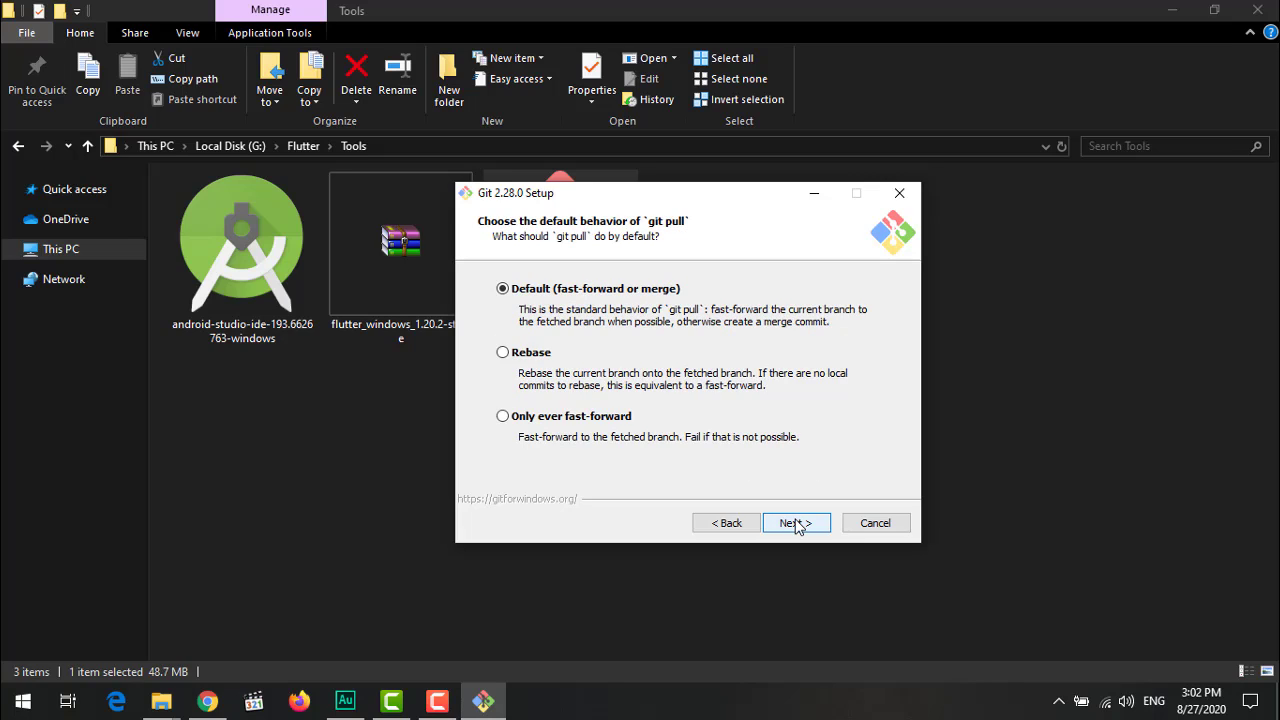
Step: Keep default git pull behaviour, Git Credential Manager and file system caching, leave pseudo console support off, and install Git
click(796, 524)
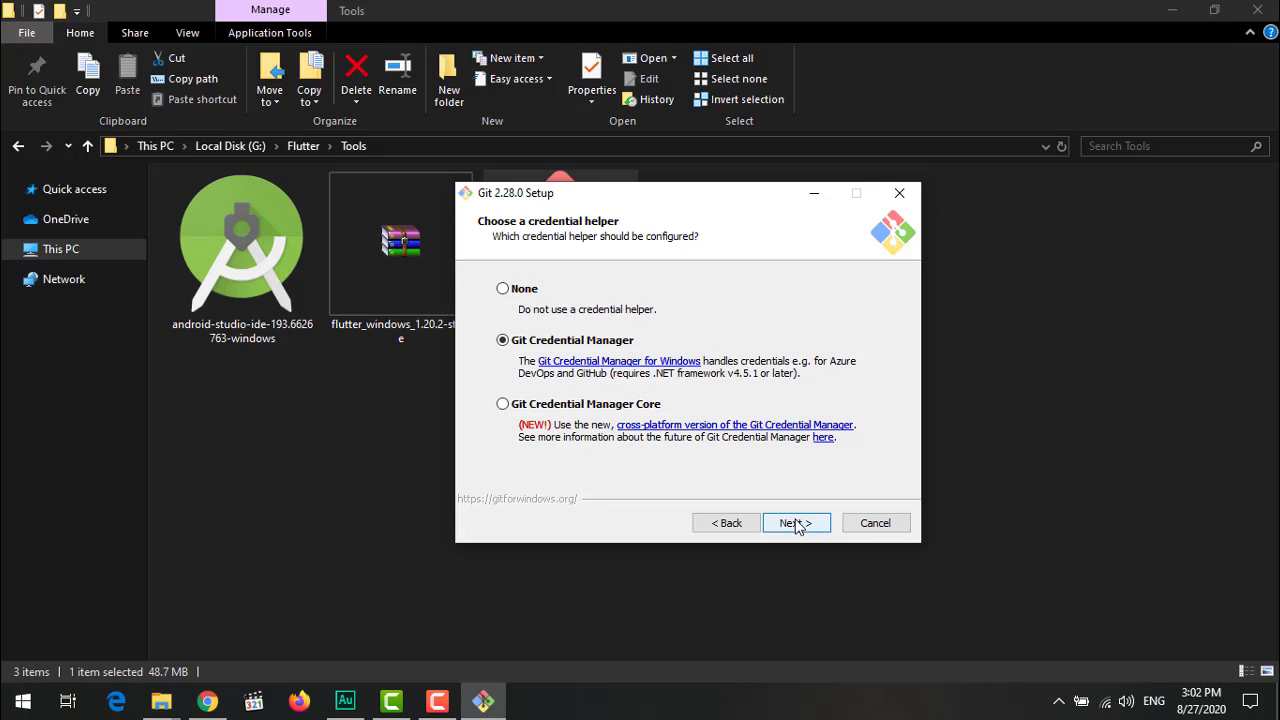
click(796, 524)
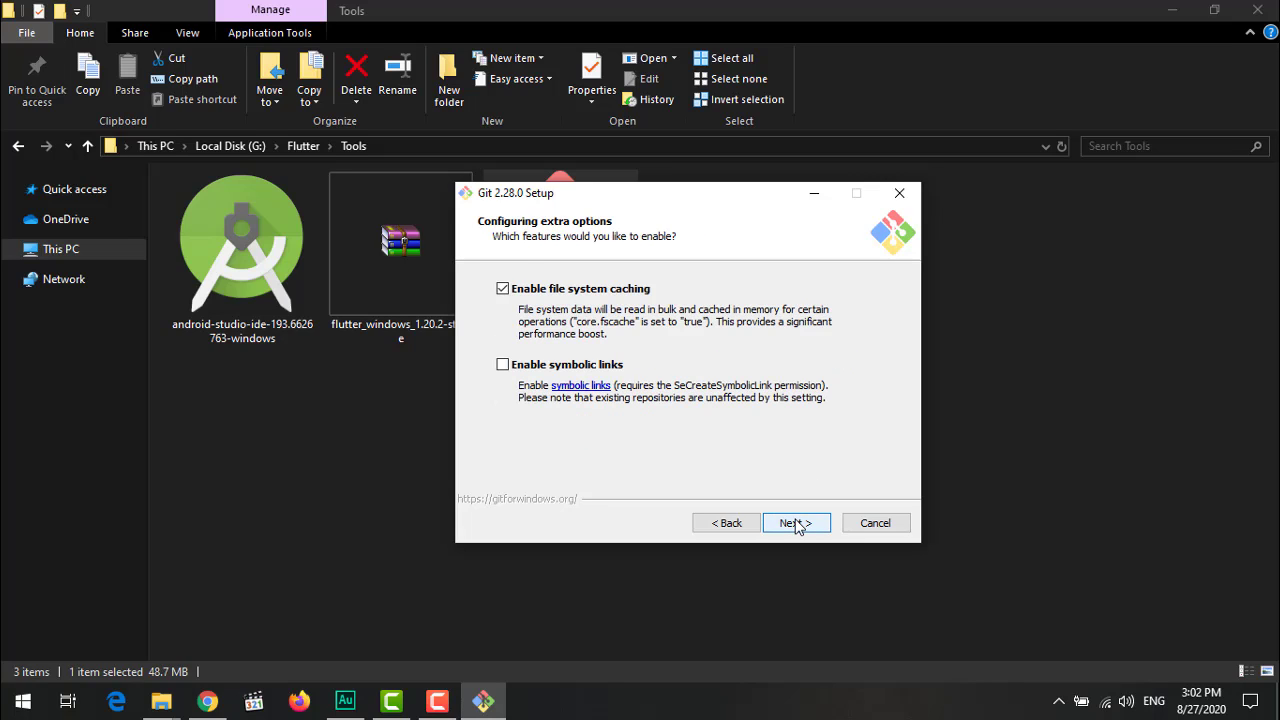
click(796, 524)
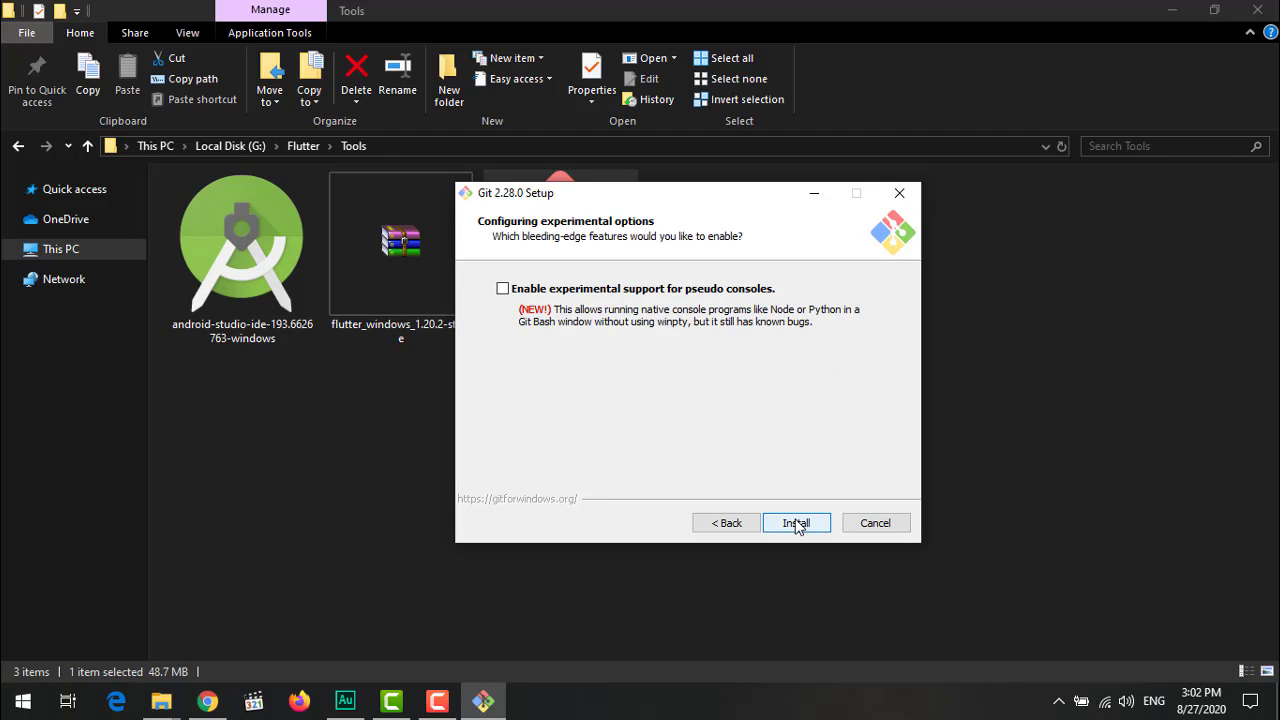
click(796, 523)
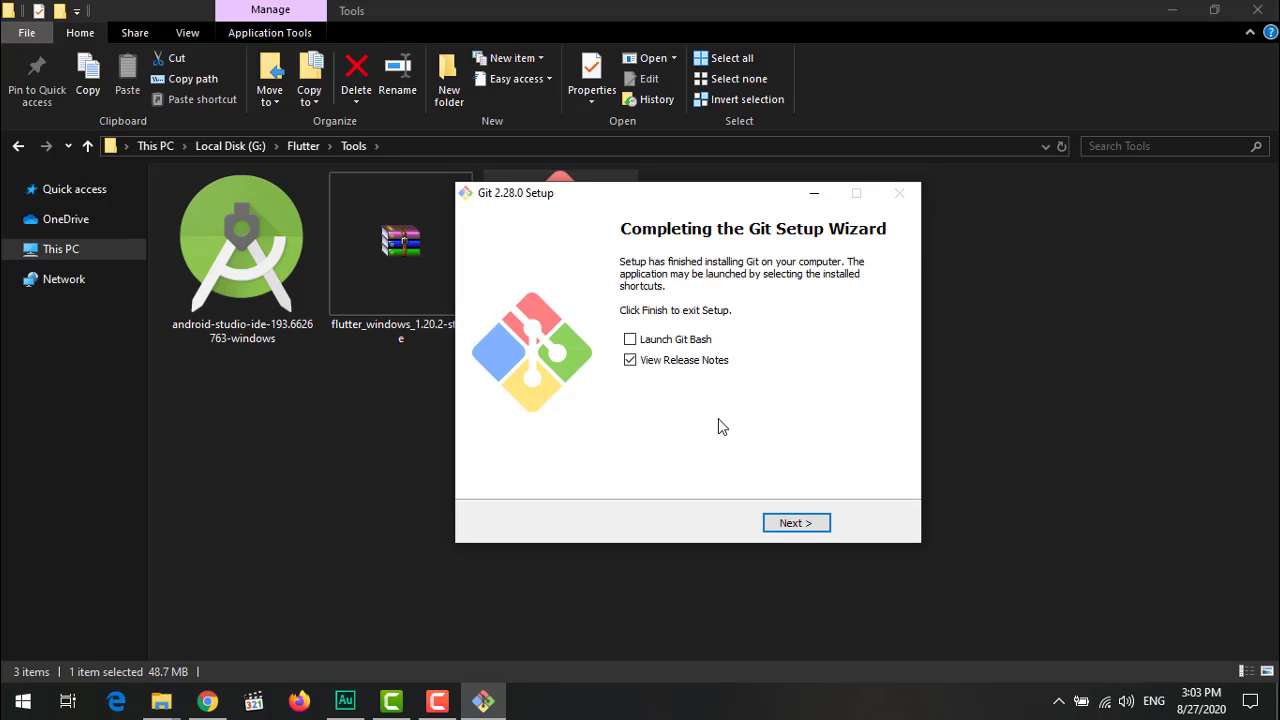
Step: Finish the Git setup wizard without viewing the release notes
click(692, 361)
click(796, 523)
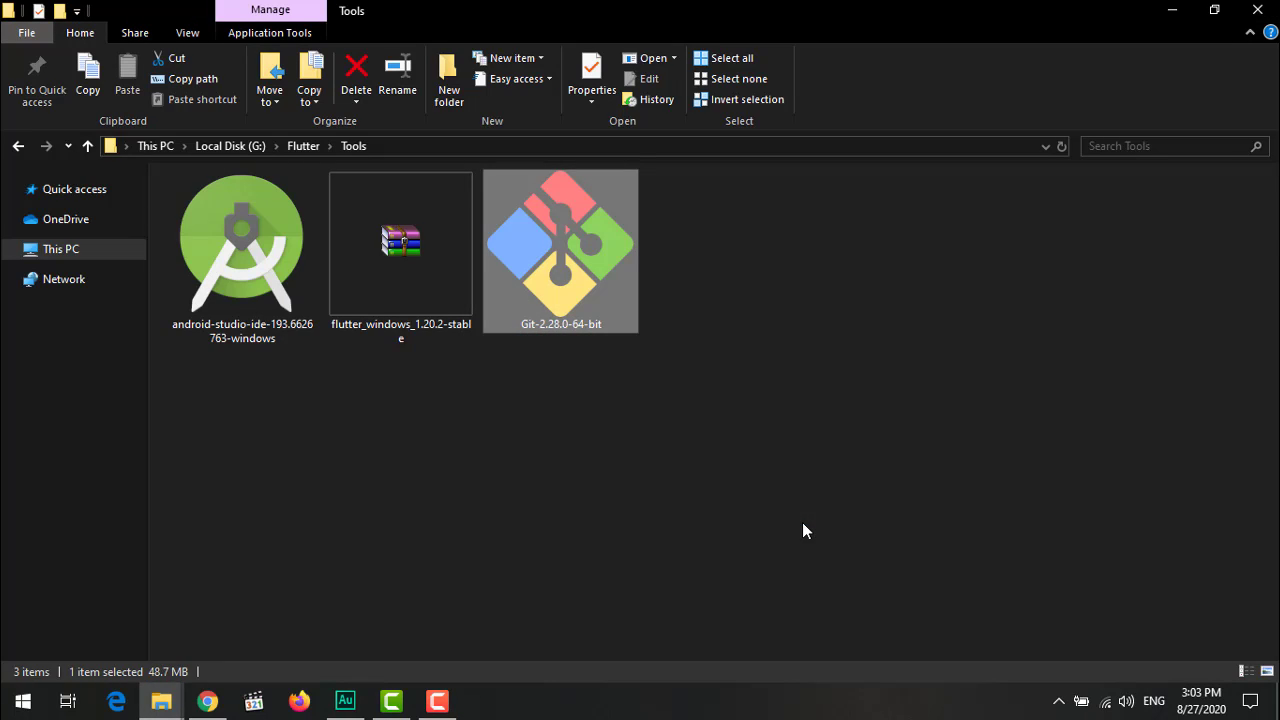
right_click(743, 492)
click(817, 263)
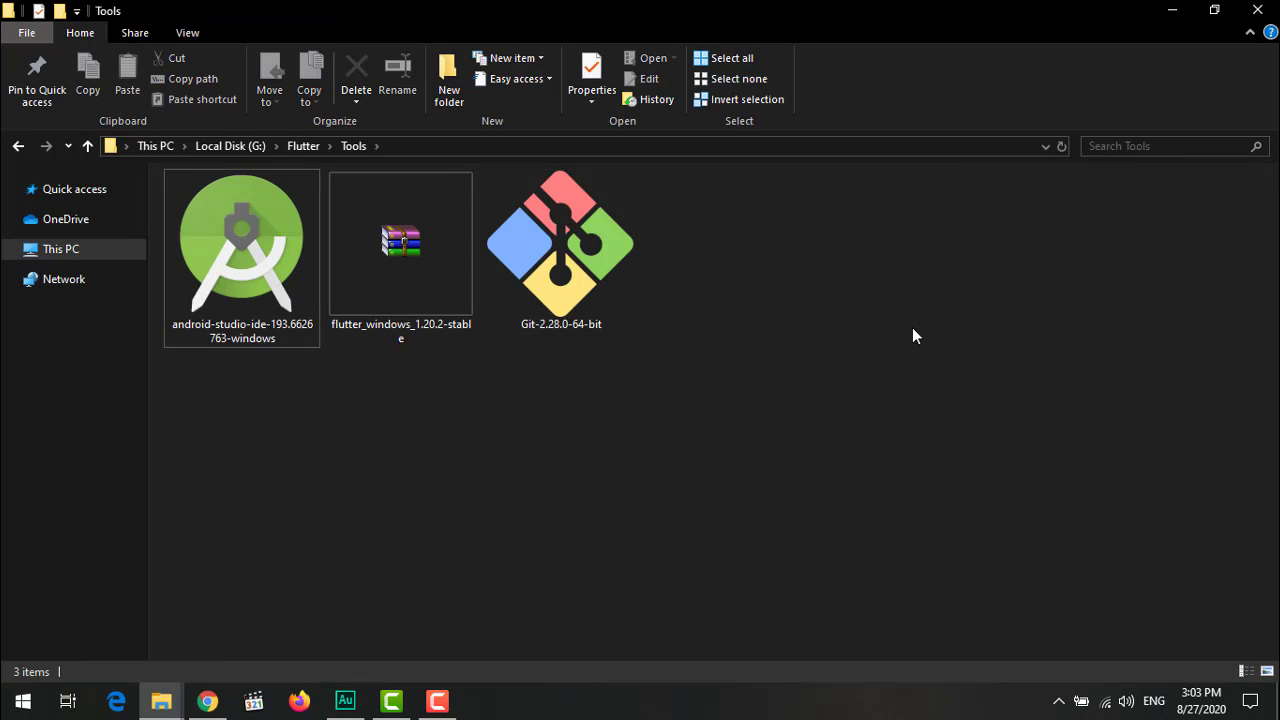
Step: Switch to Chrome and review the Flutter system requirements, the SDK download section and the suggested extraction path
click(217, 707)
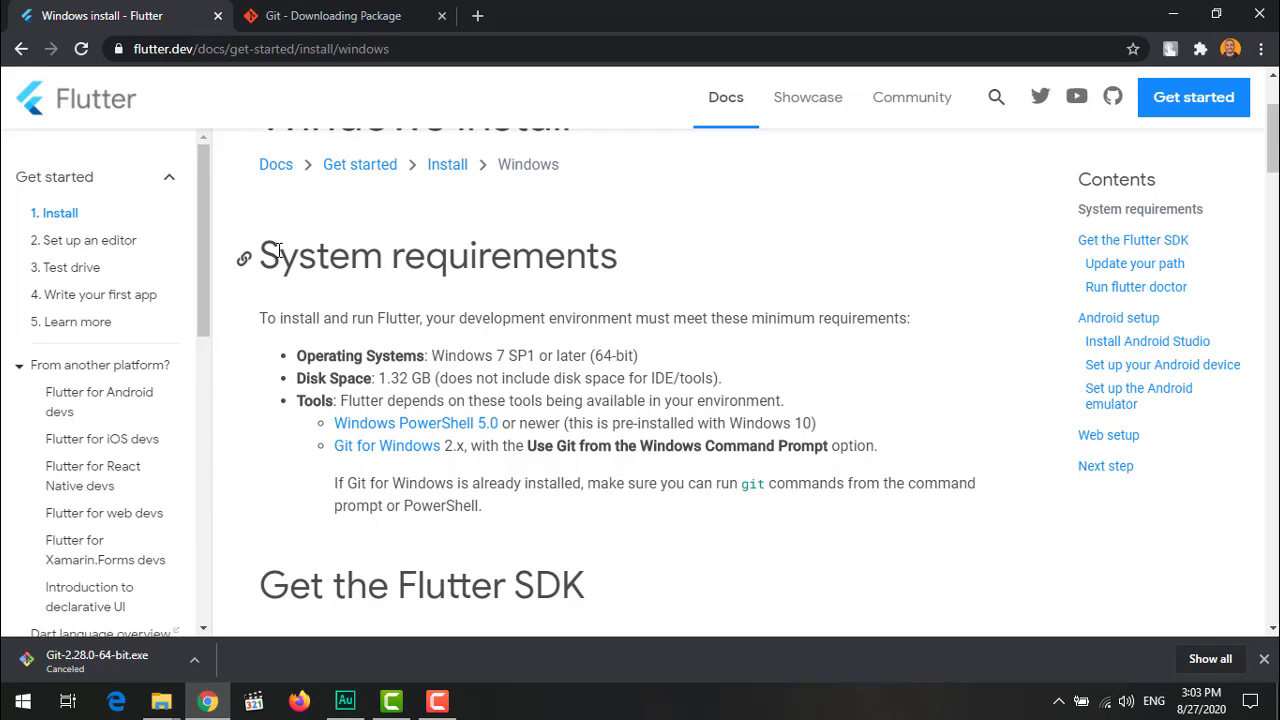
drag(255, 256, 323, 588)
click(594, 457)
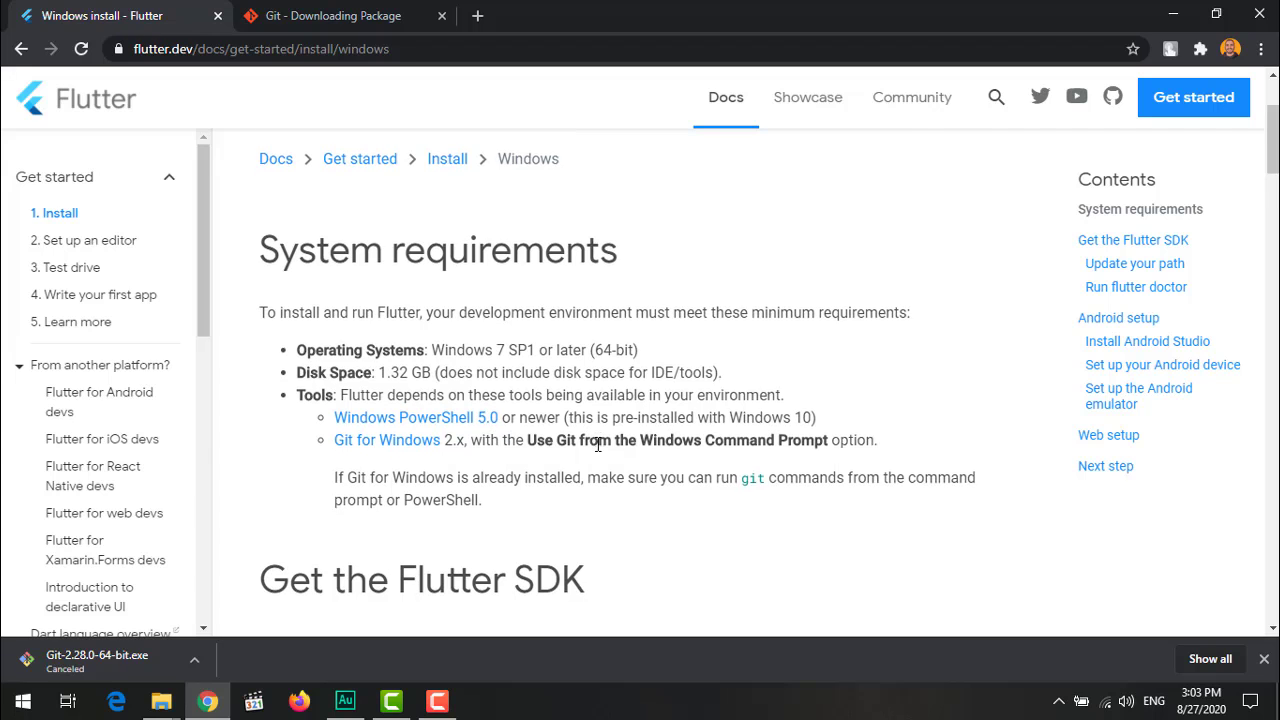
scroll(605, 440, down, 2)
scroll(610, 437, down, 2)
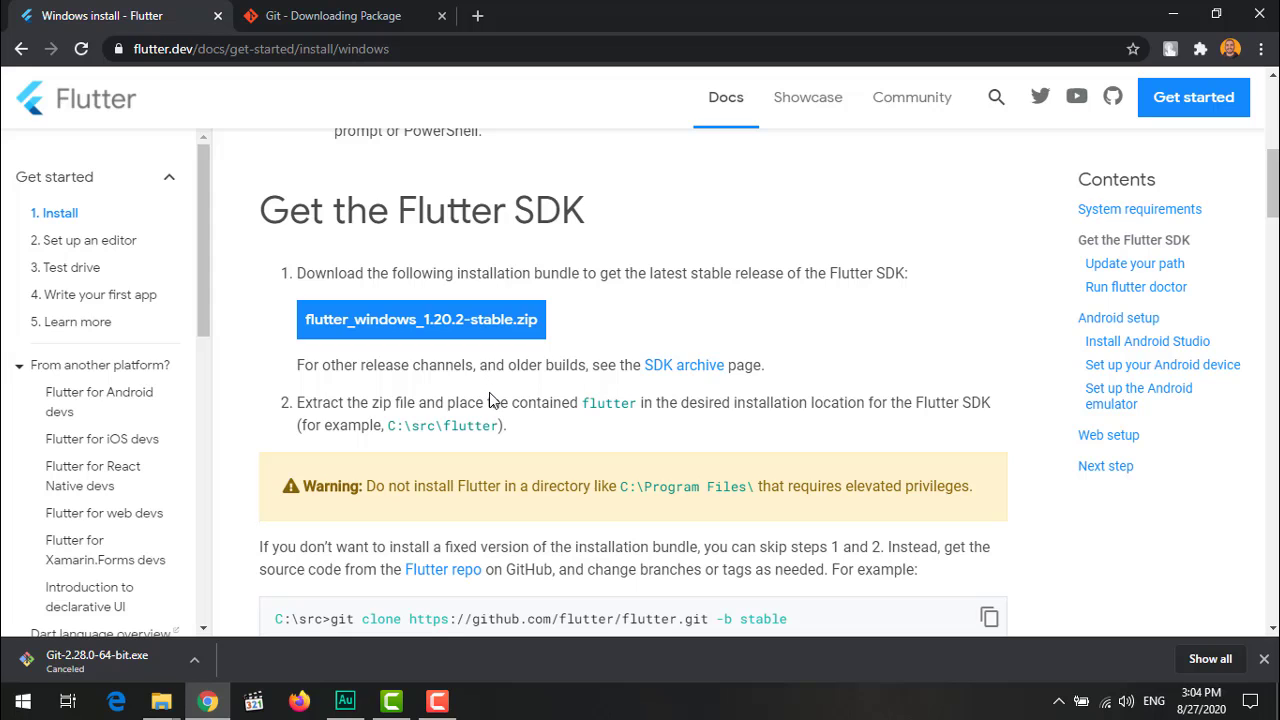
scroll(500, 394, down, 1)
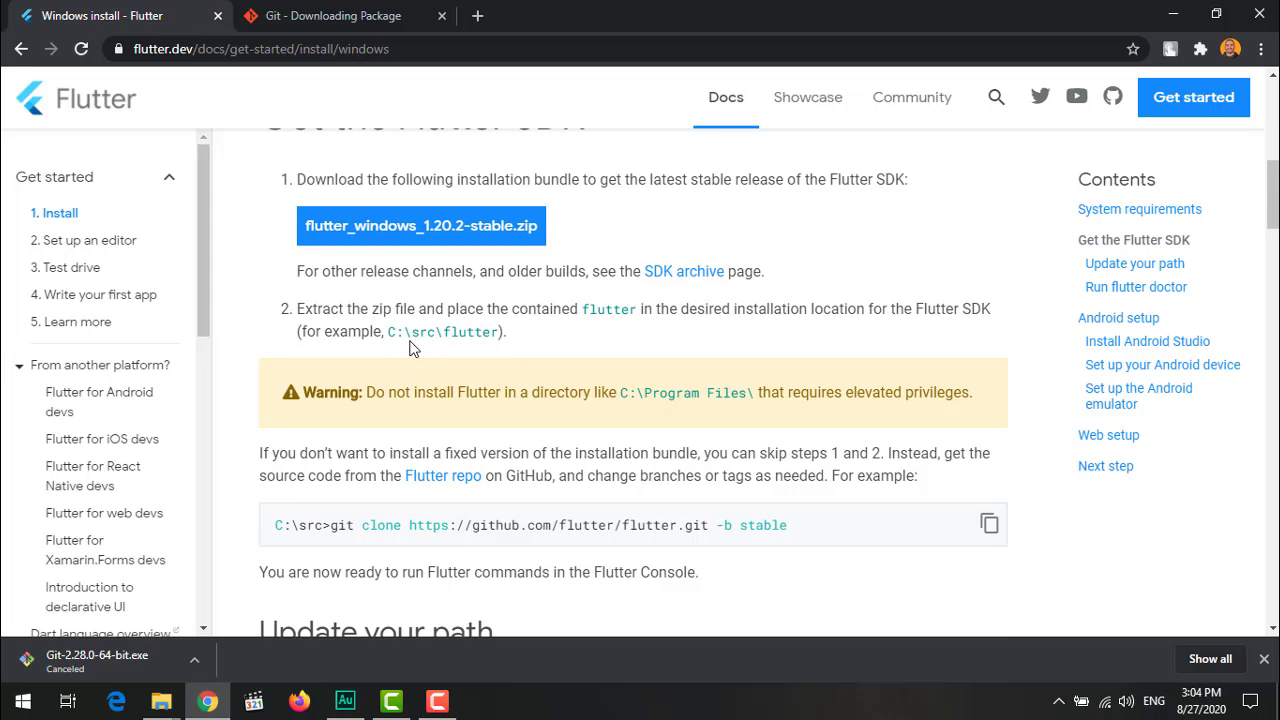
drag(388, 331, 411, 331)
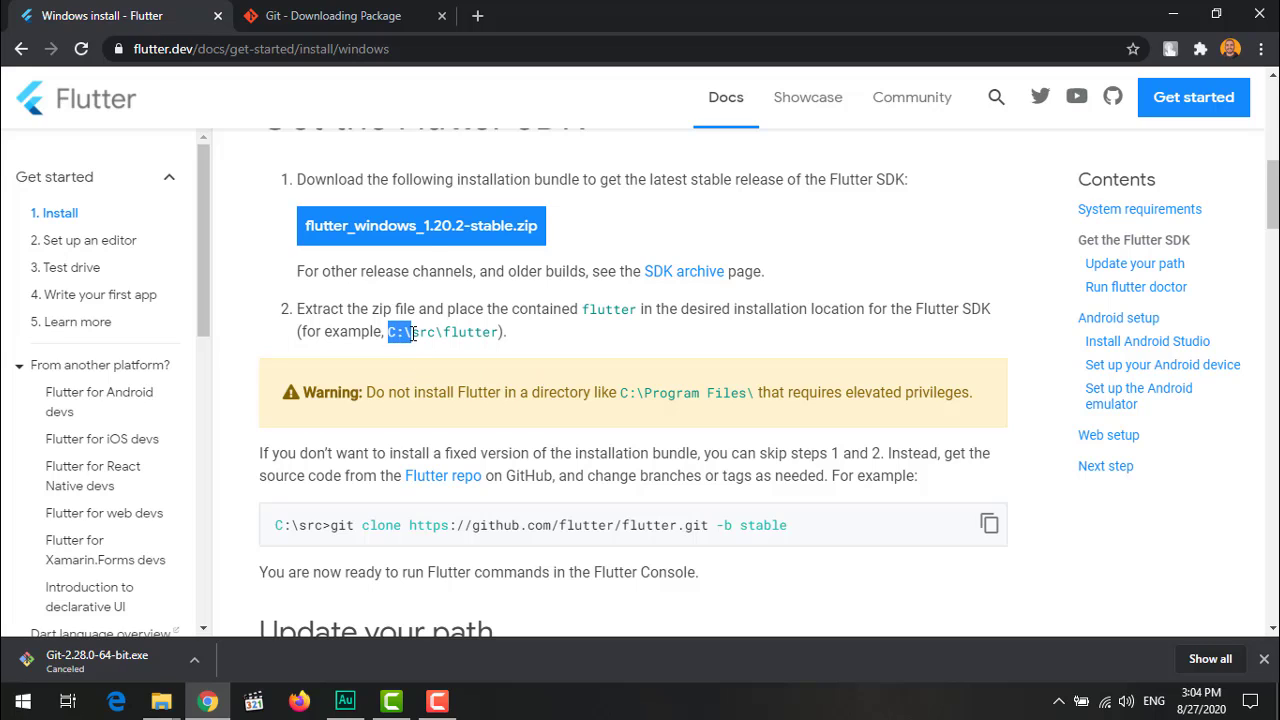
Step: Start downloading flutter_windows_1.20.2-stable.zip from the Flutter SDK section and cancel the download
click(447, 238)
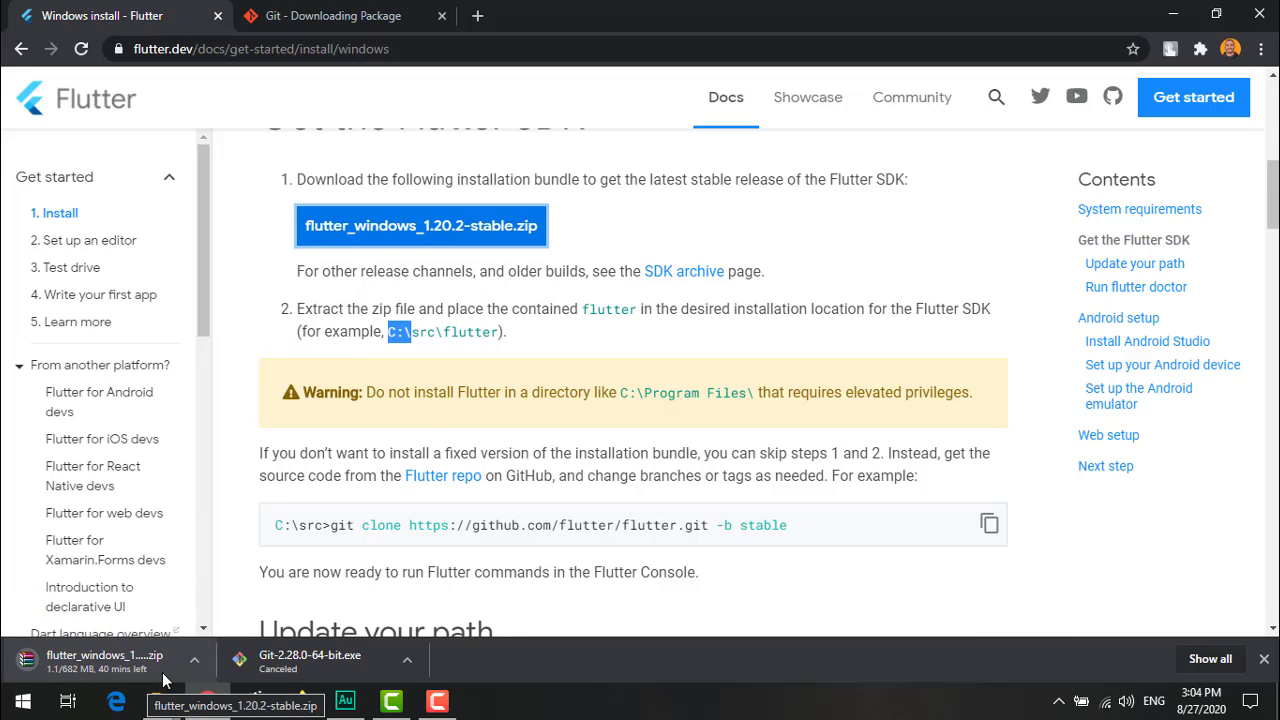
click(193, 667)
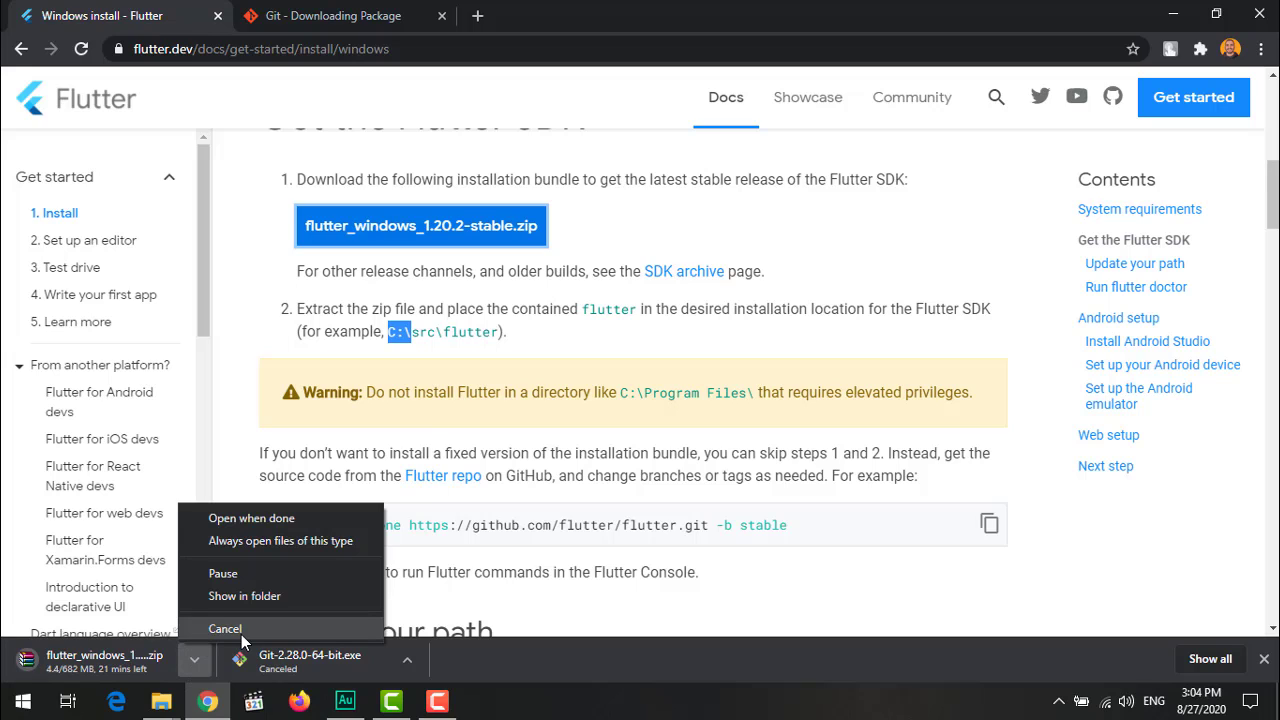
click(241, 634)
Step: Create a folder named src in the root of Local Disk (C:) in File Explorer and open it
click(397, 245)
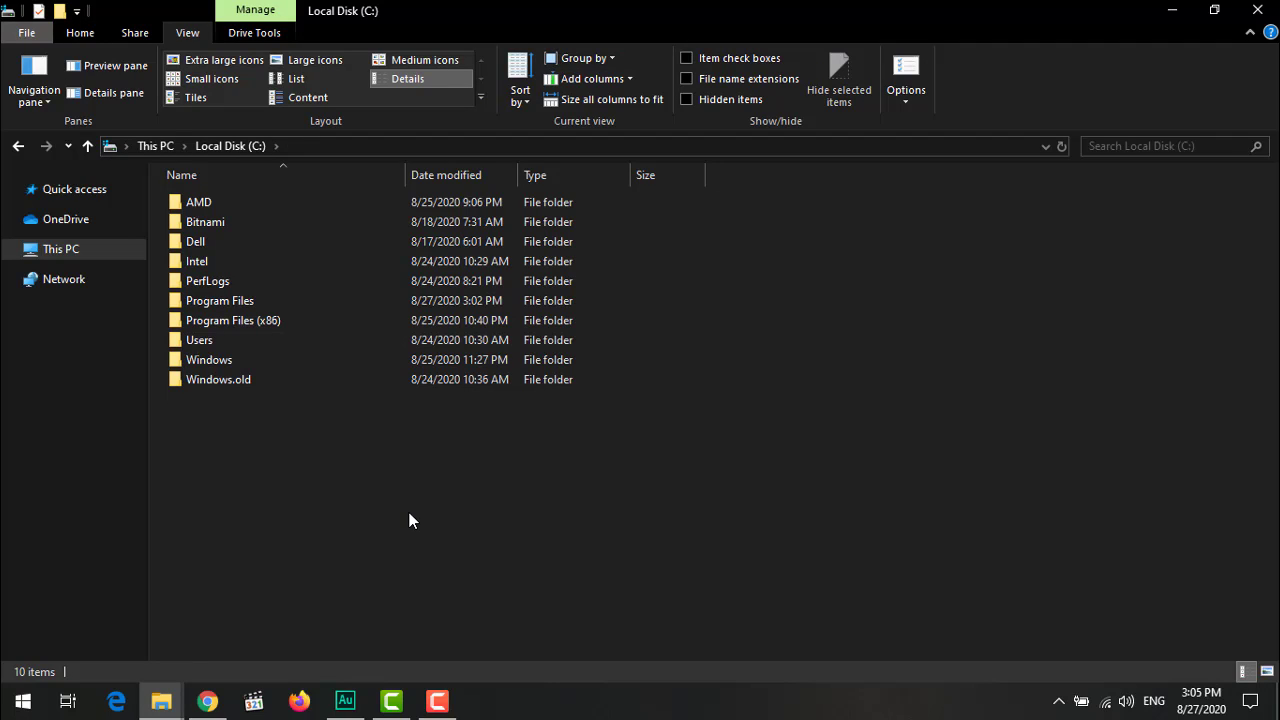
right_click(409, 521)
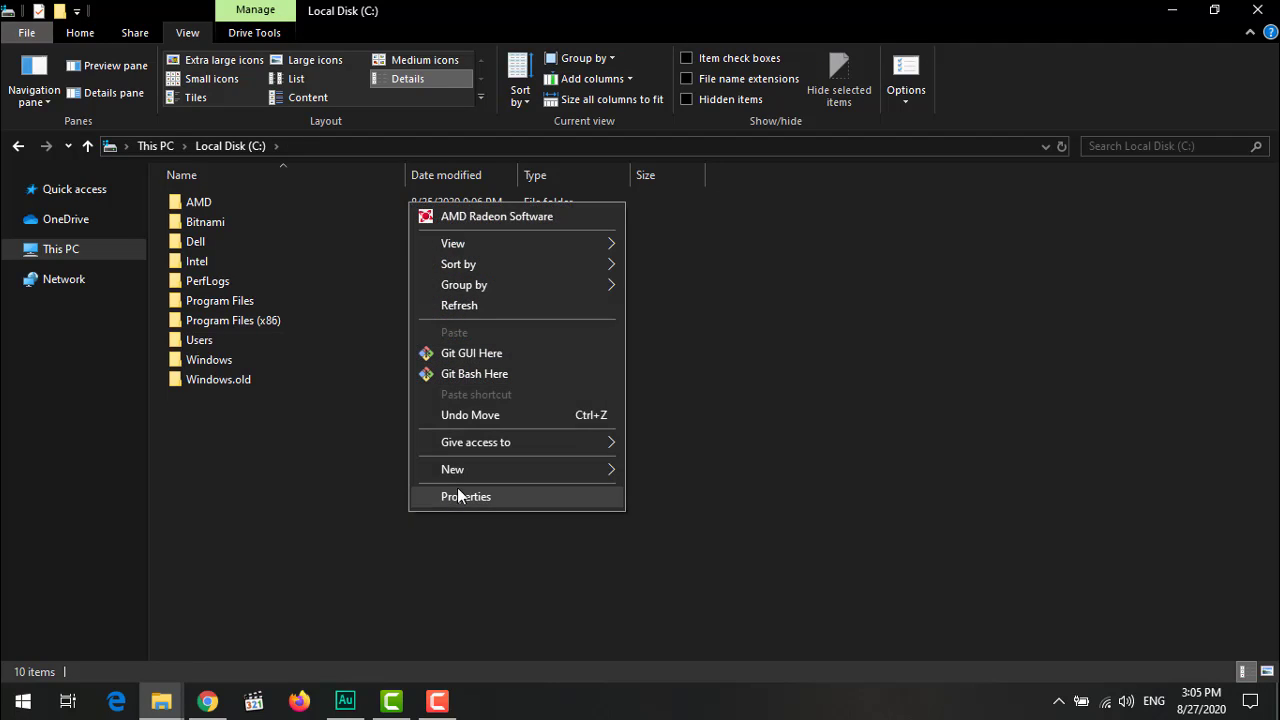
mouse_move(480, 471)
click(651, 474)
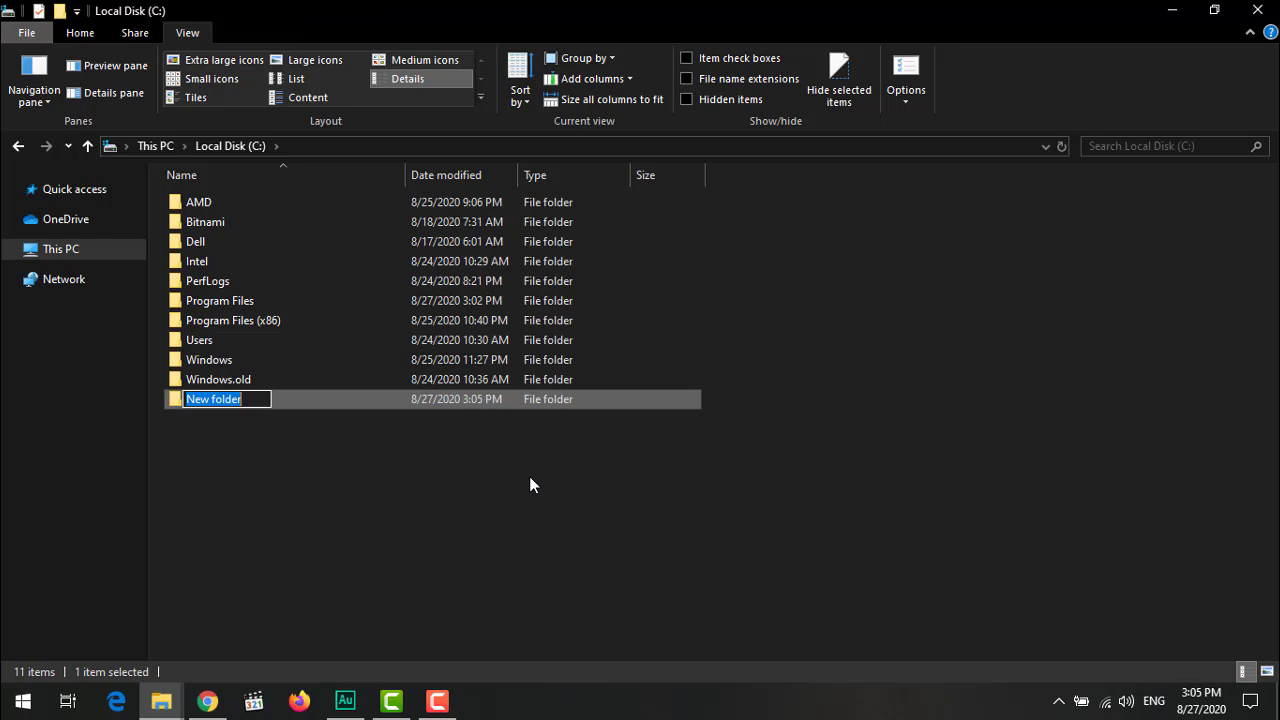
text(src)
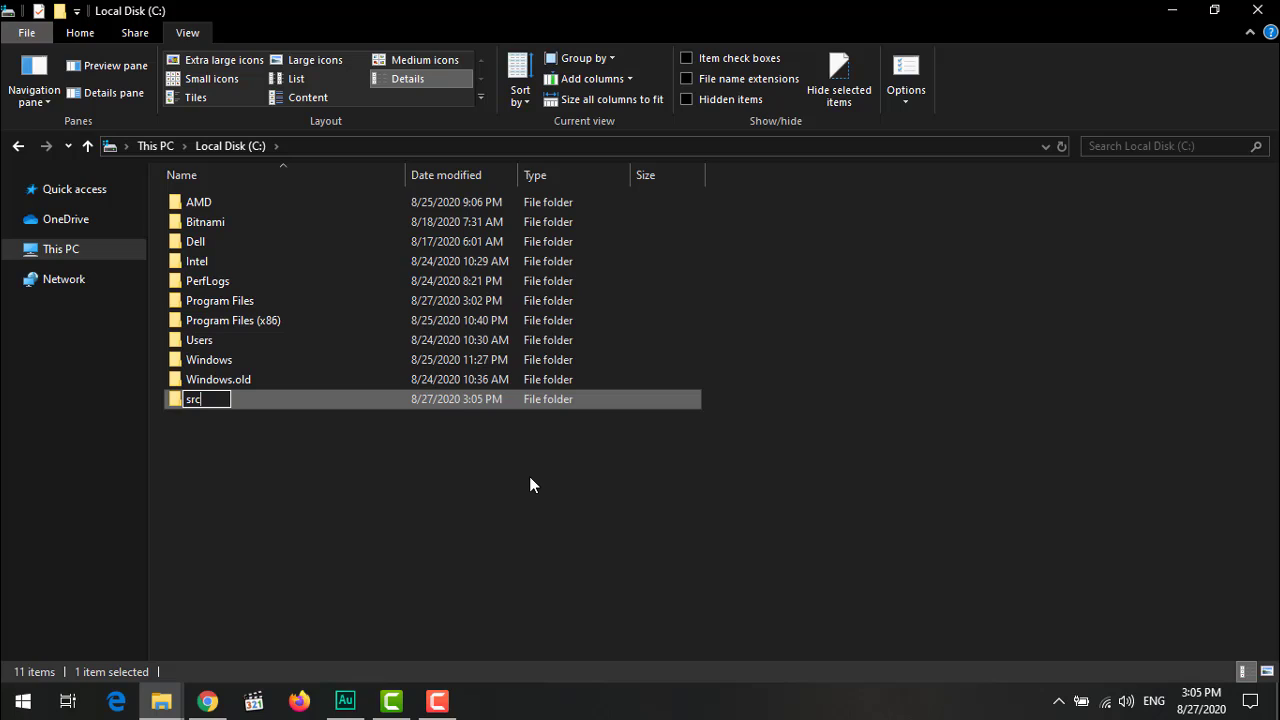
key(Return)
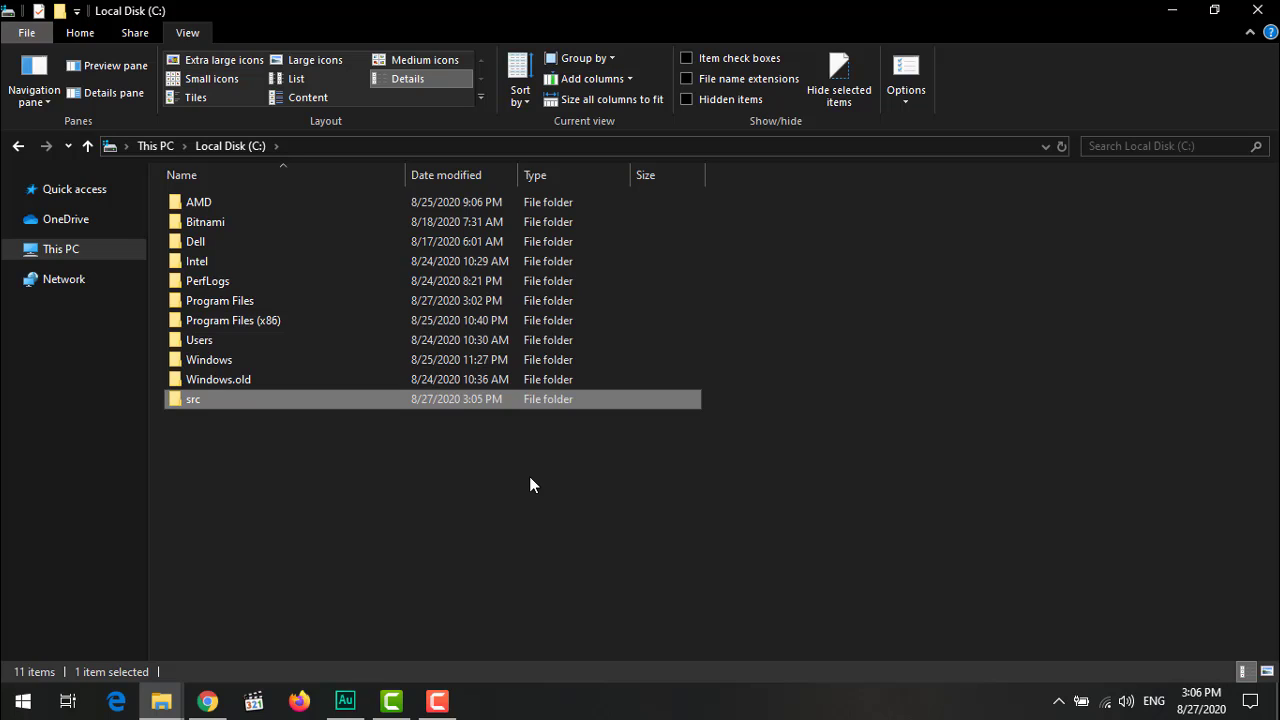
key(Return)
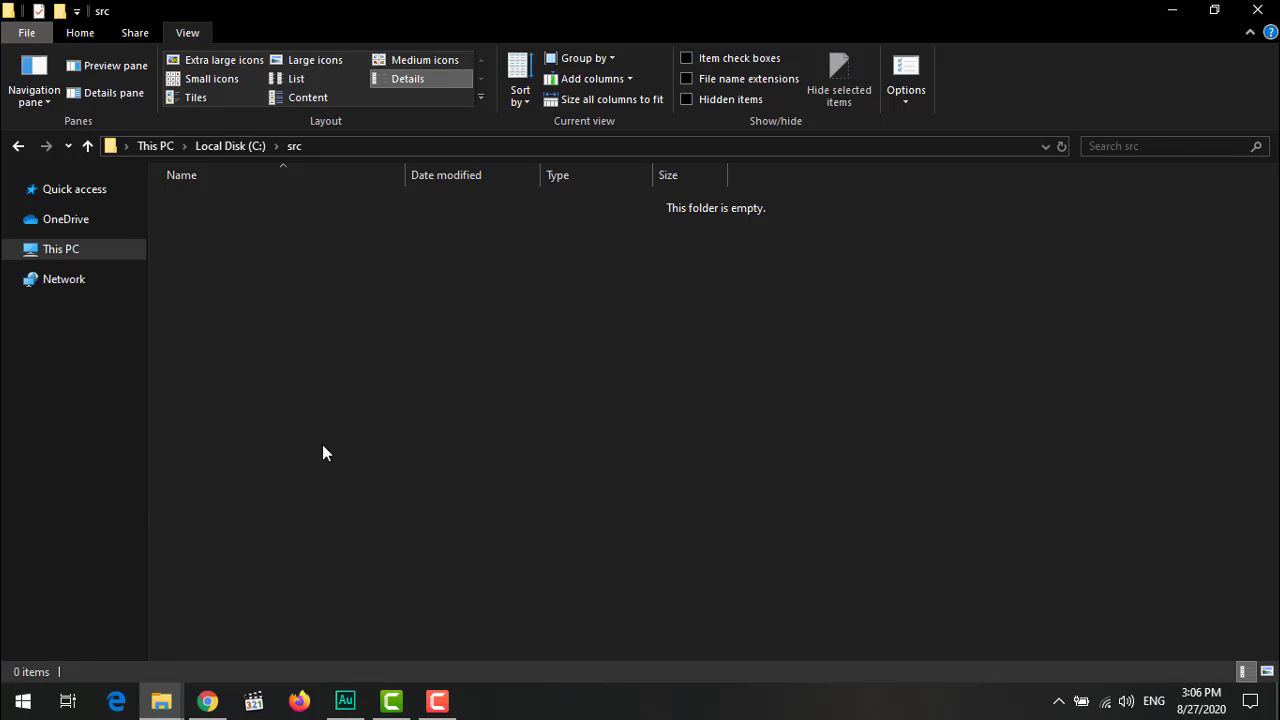
Step: Paste the flutter_windows_1.20.2-stable archive into C:\src
click(161, 700)
key(alt+Tab)
key(ctrl+v)
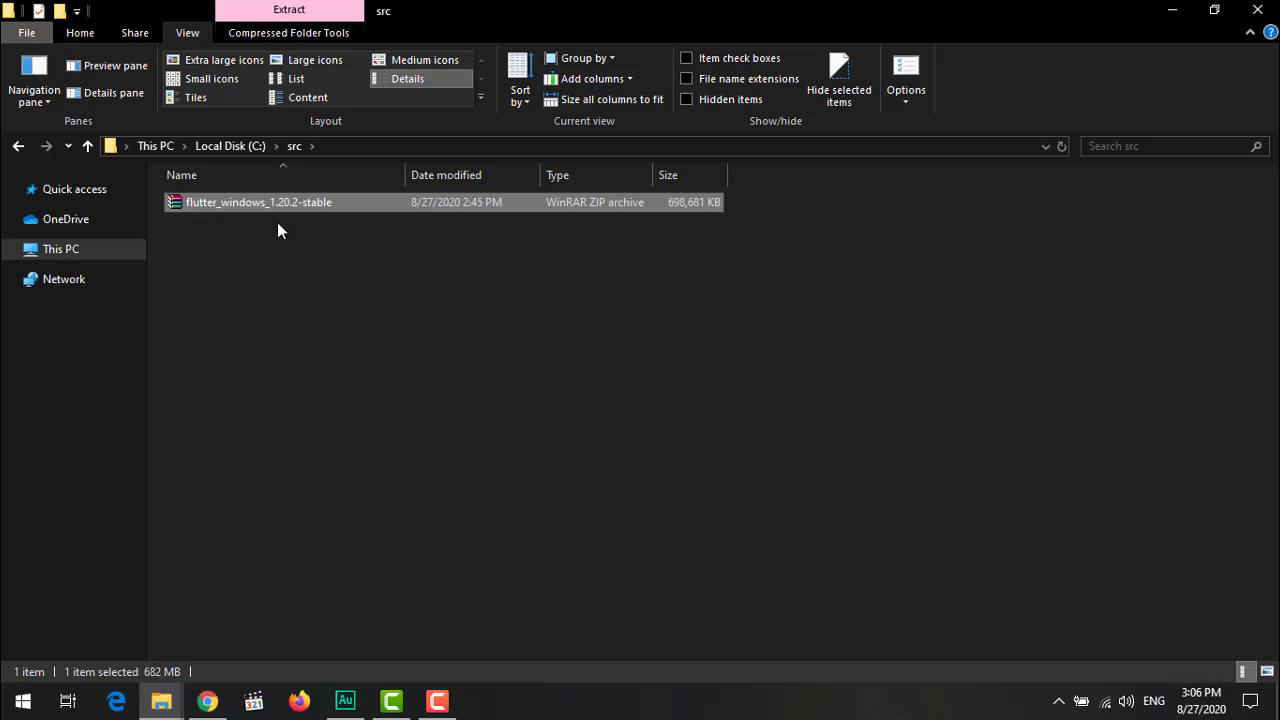
Step: Inspect the flutter folder inside the archive, close the archive viewer and extract the archive directly into C:\src
double_click(321, 201)
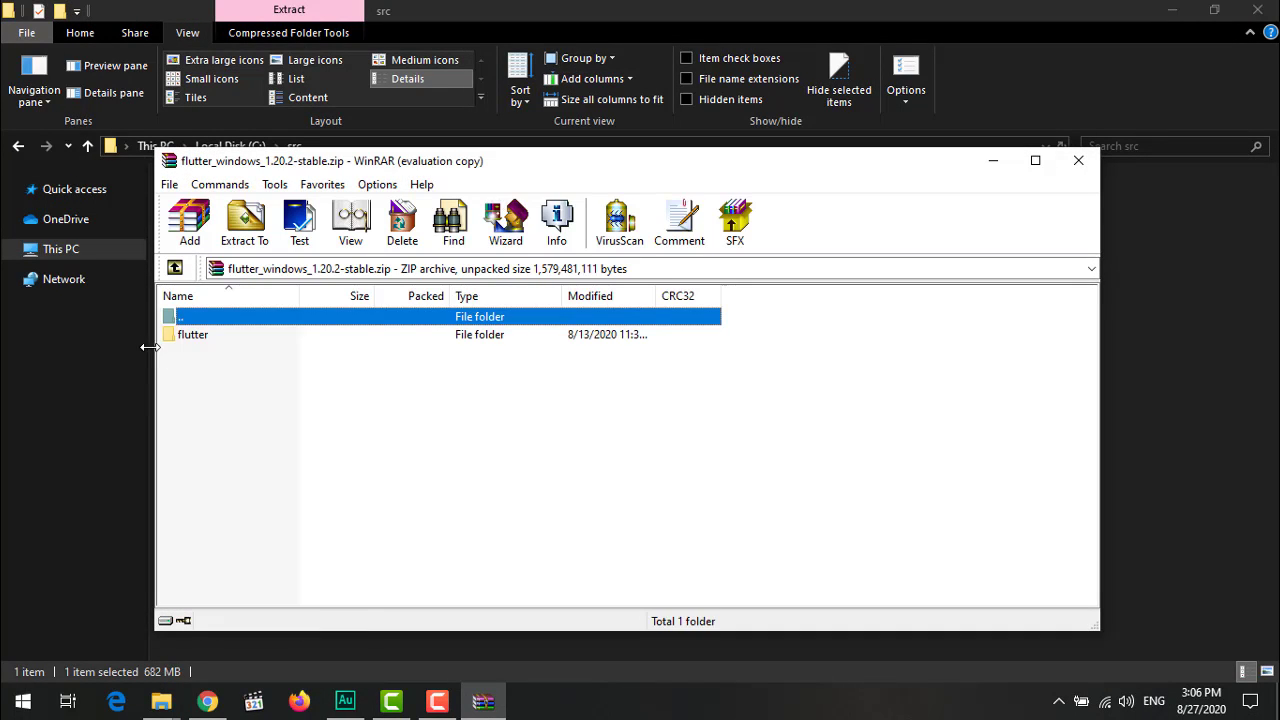
double_click(186, 334)
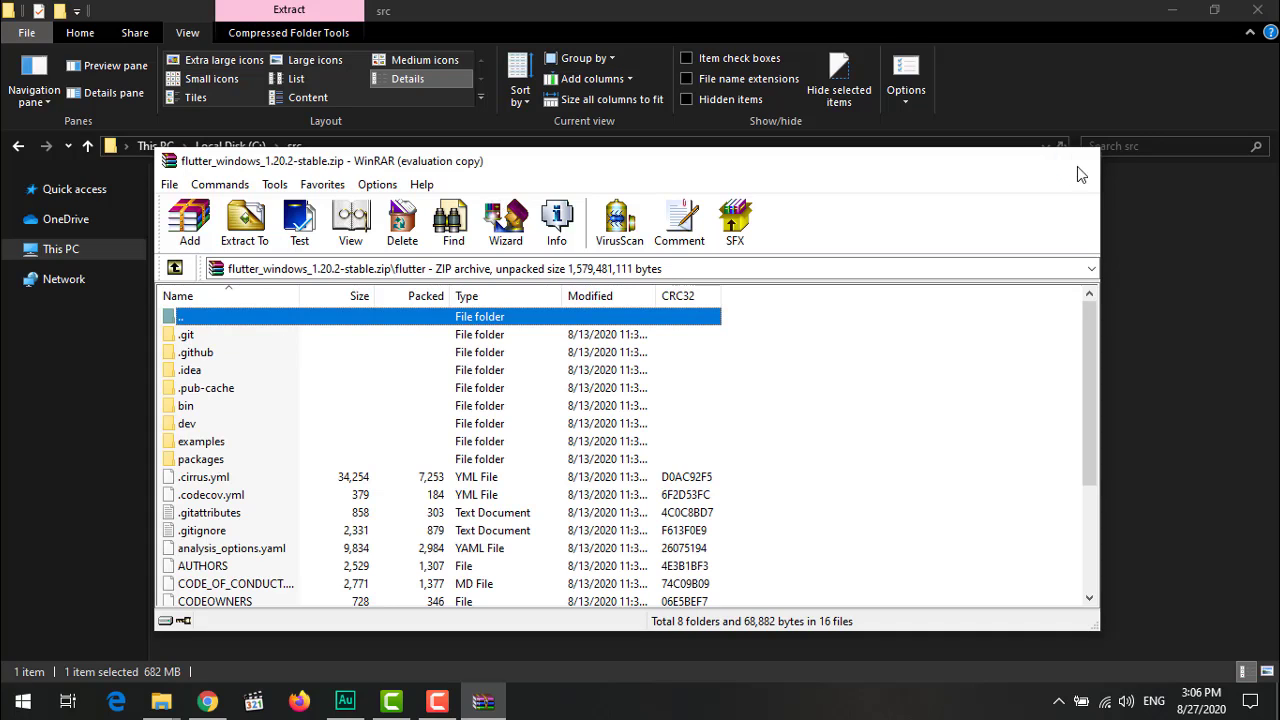
click(1078, 161)
right_click(326, 205)
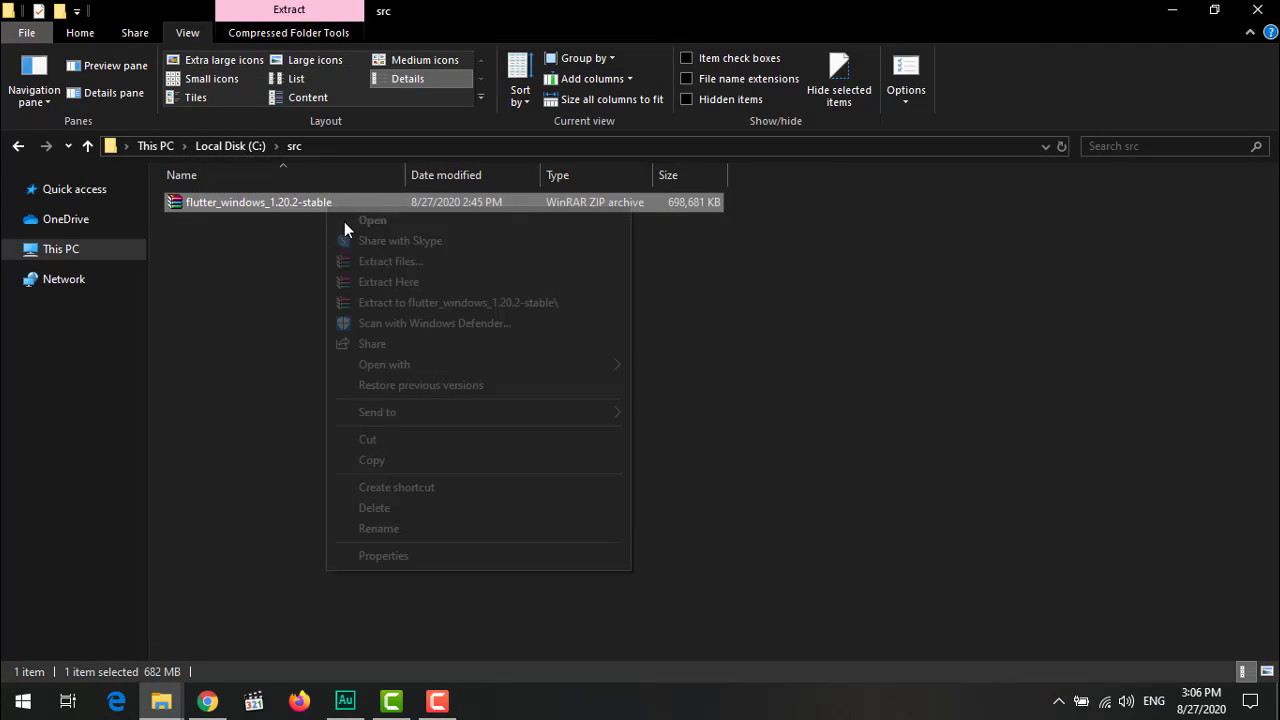
click(406, 283)
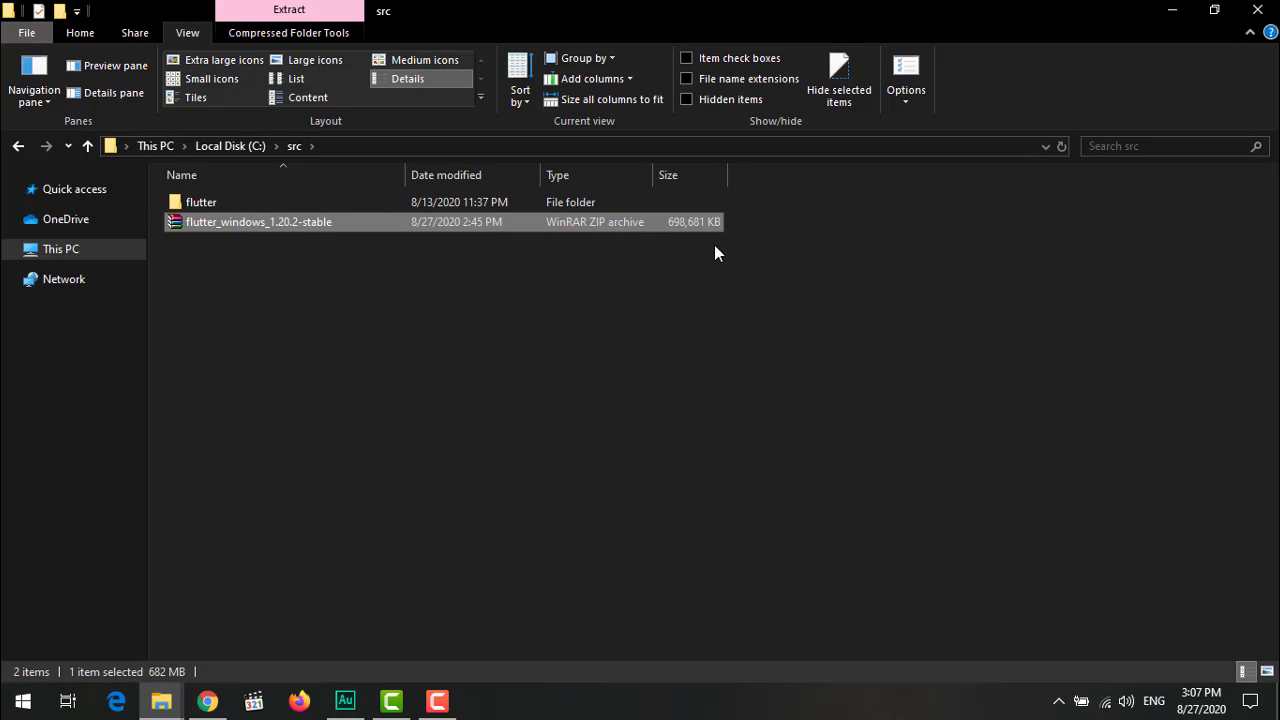
Step: Reopen the src folder from the root of Local Disk (C:) and open the extracted flutter folder in it
click(216, 146)
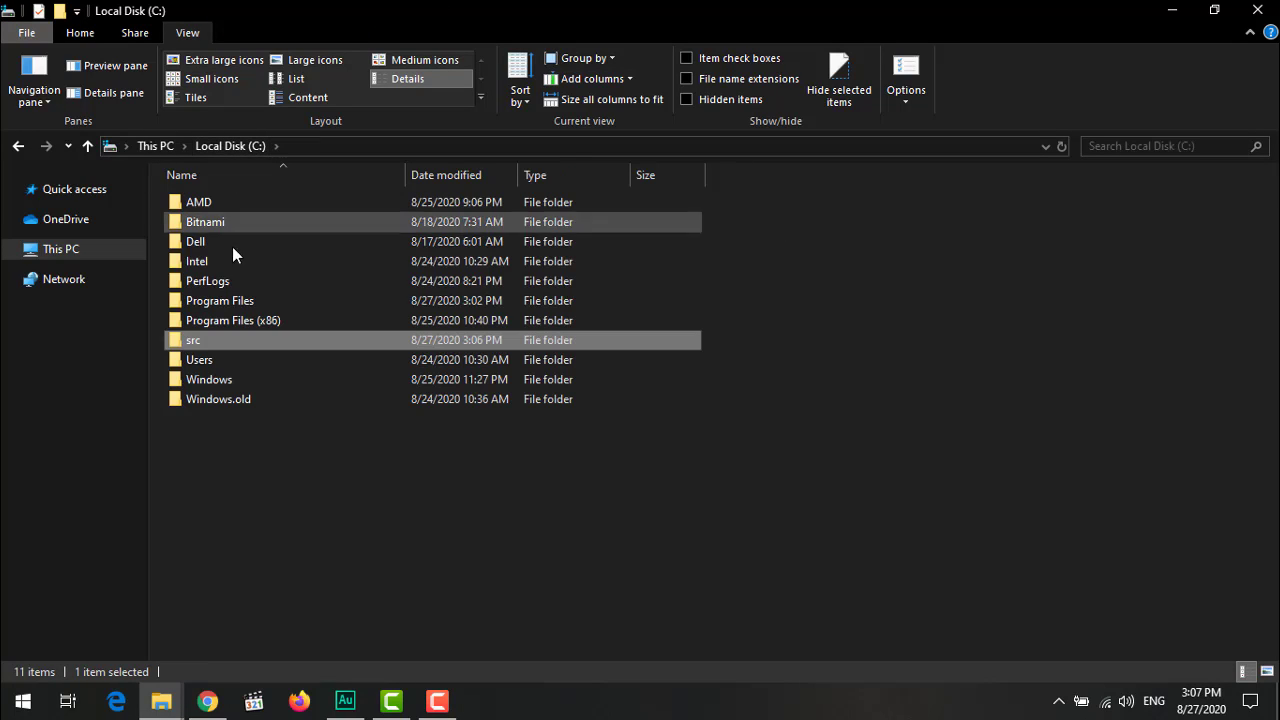
double_click(212, 343)
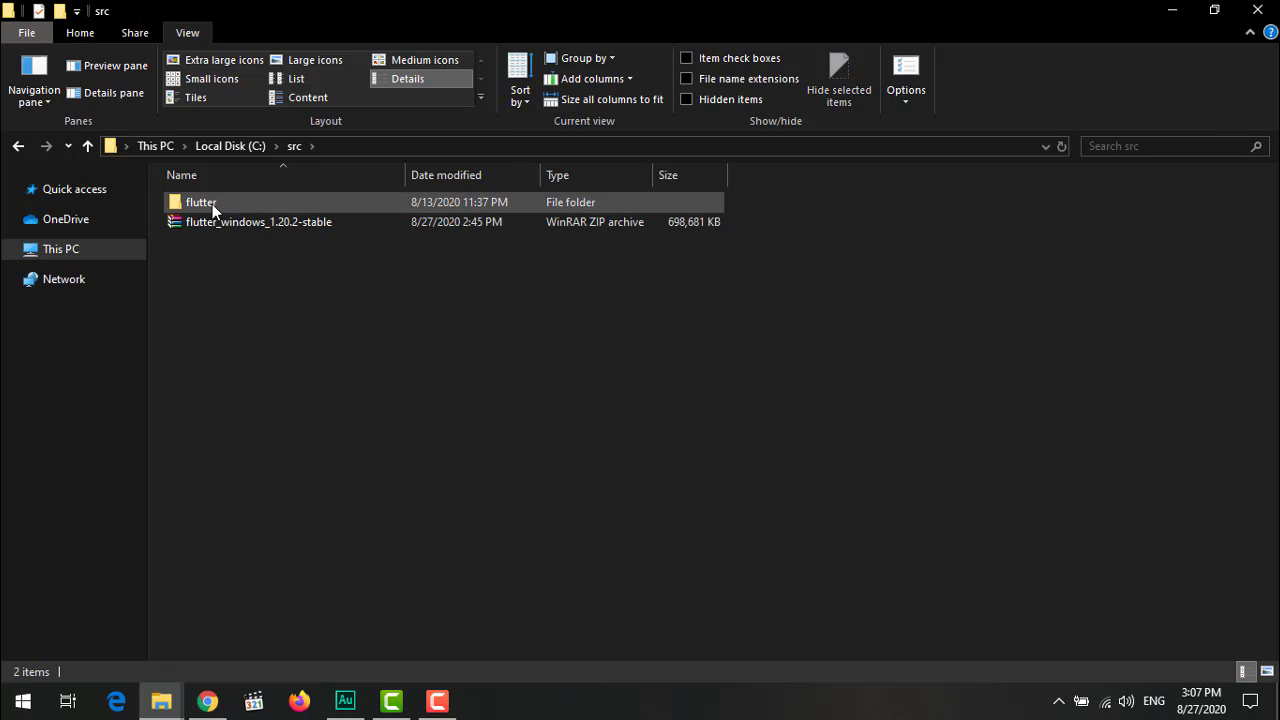
double_click(215, 202)
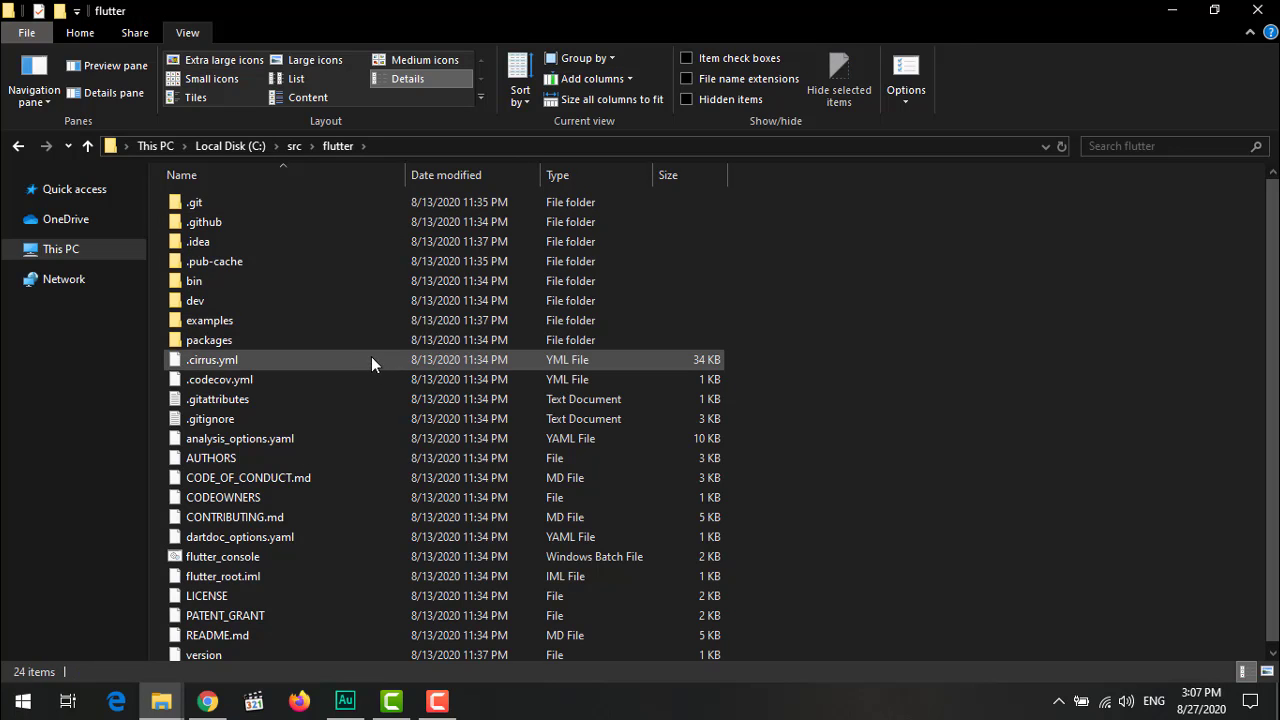
scroll(500, 340, down, 1)
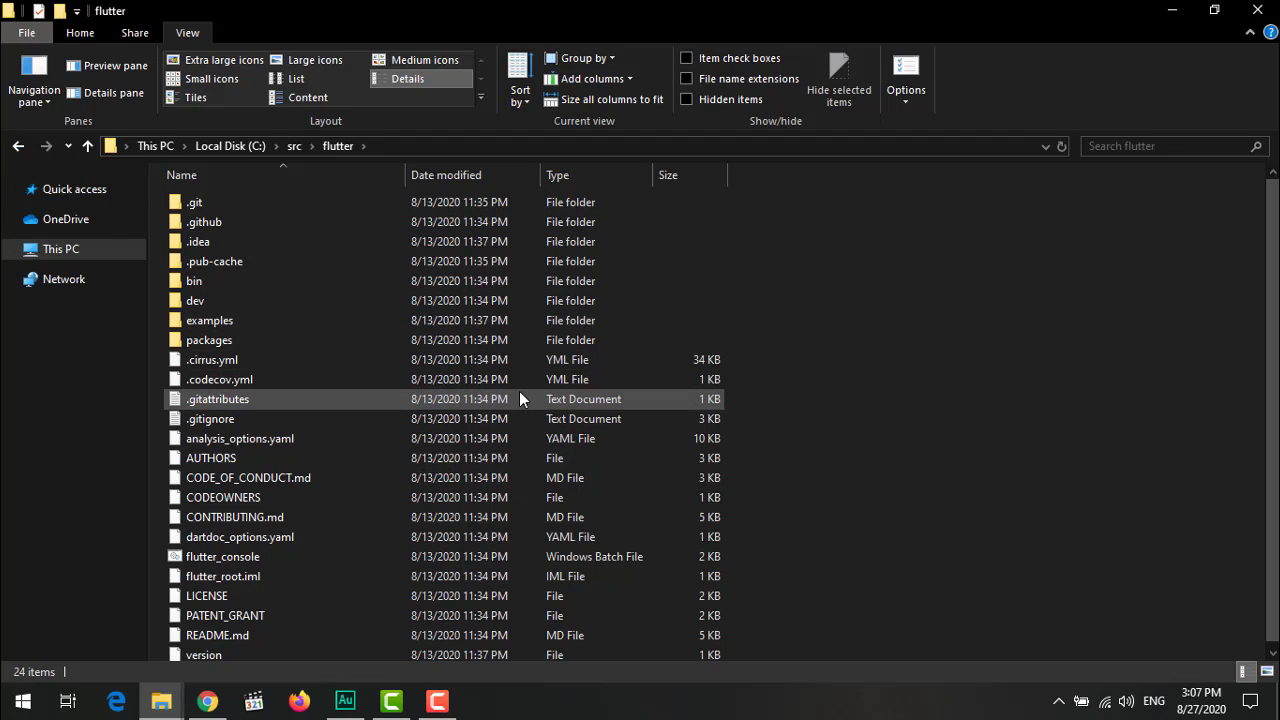
Step: Run the flutter_console batch file, turning off the option to always ask before opening this file
double_click(259, 560)
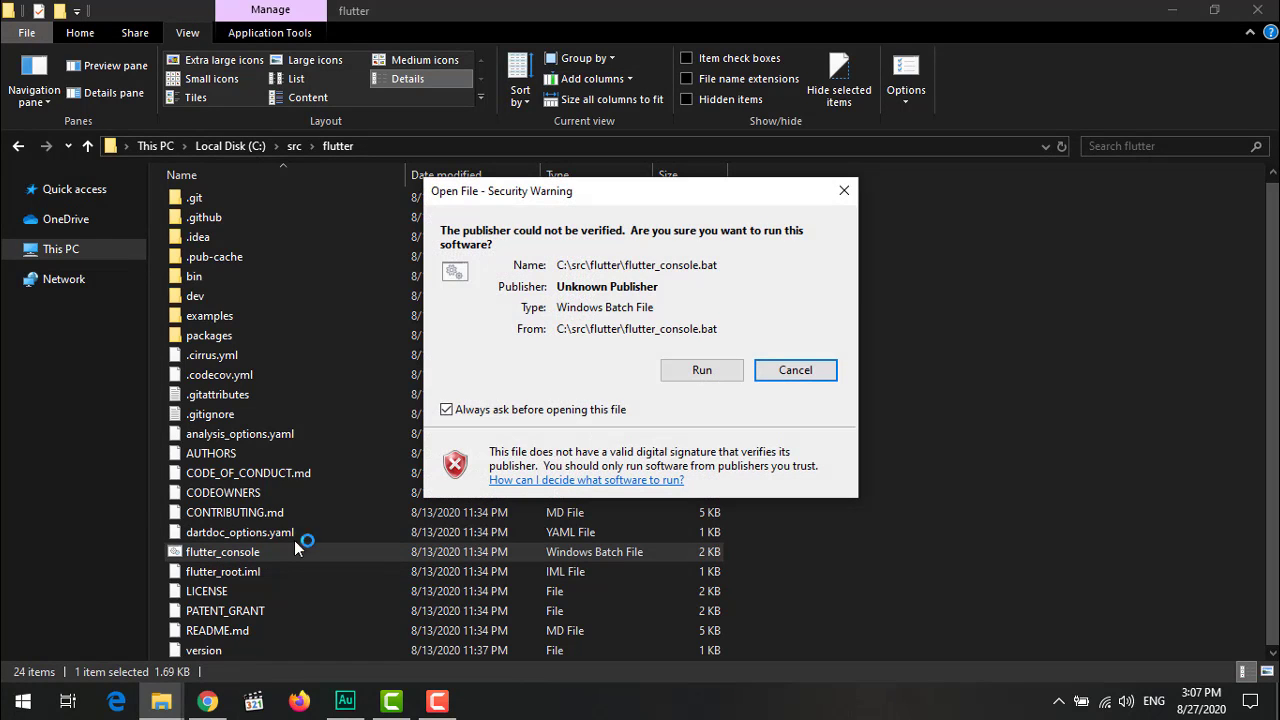
click(606, 412)
click(699, 372)
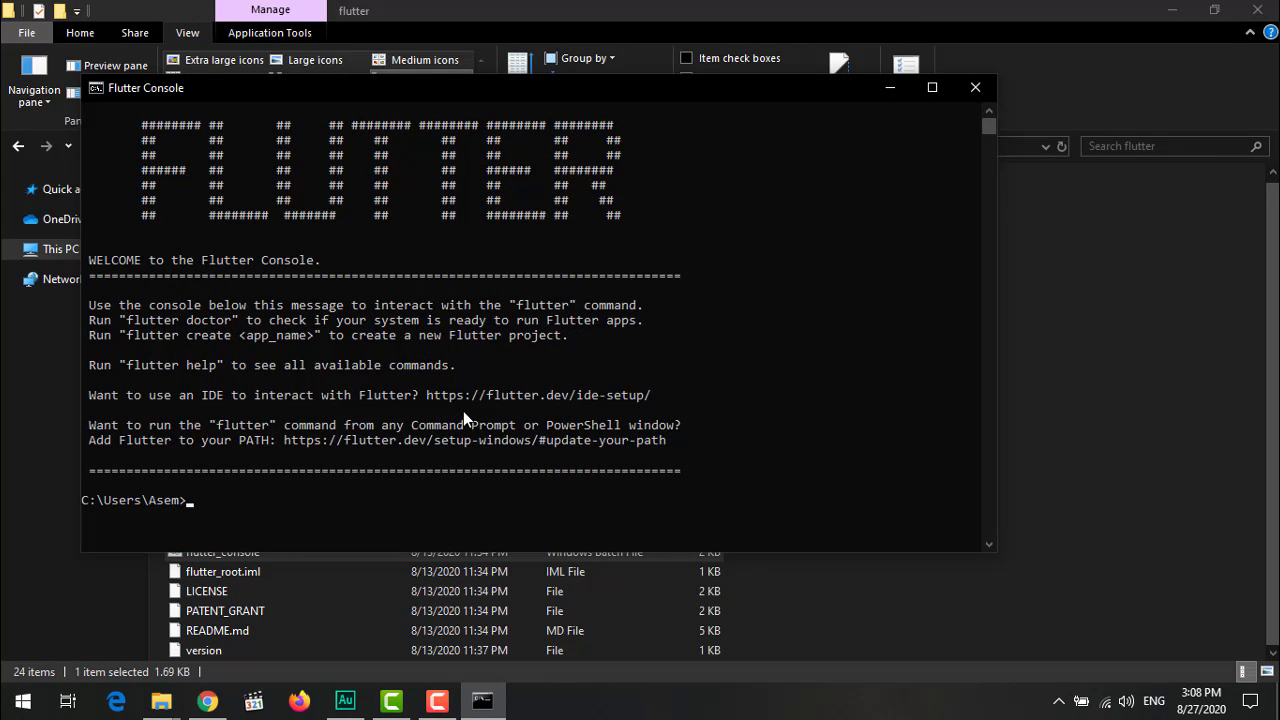
Step: Run the command flutter in the Flutter Console, review the output and close the console
text(flutter)
key(Return)
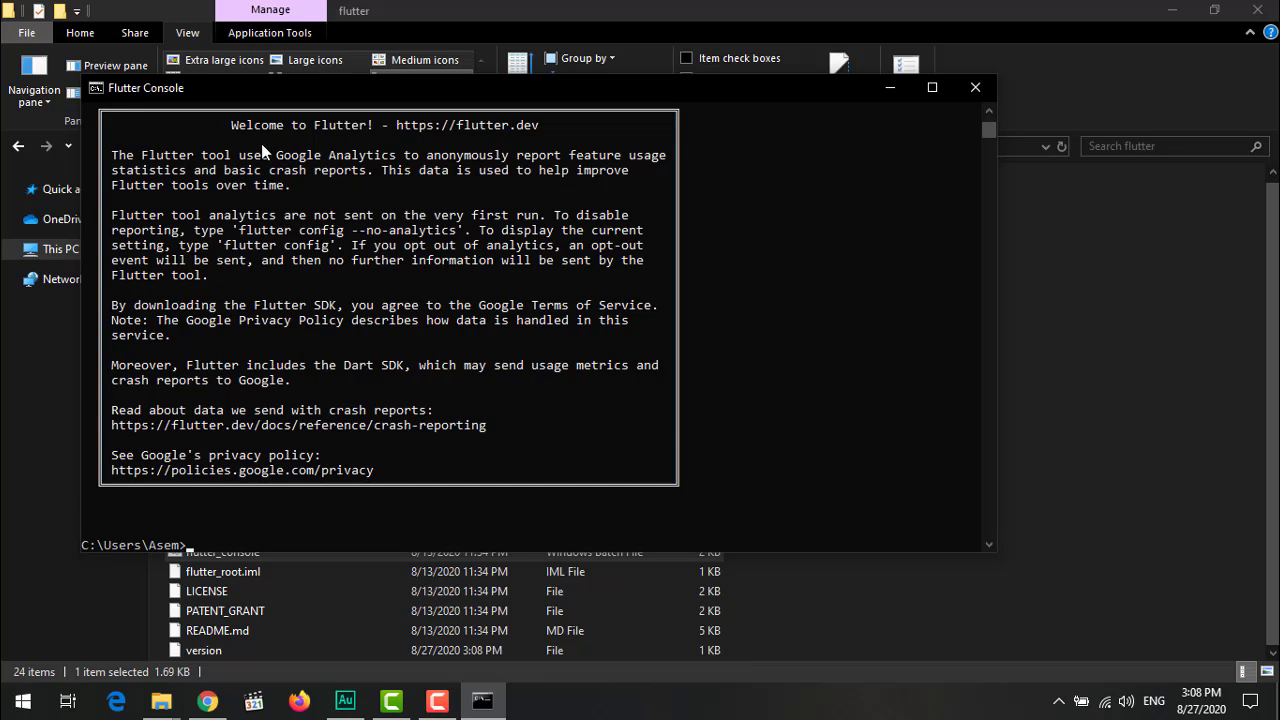
drag(364, 125, 364, 126)
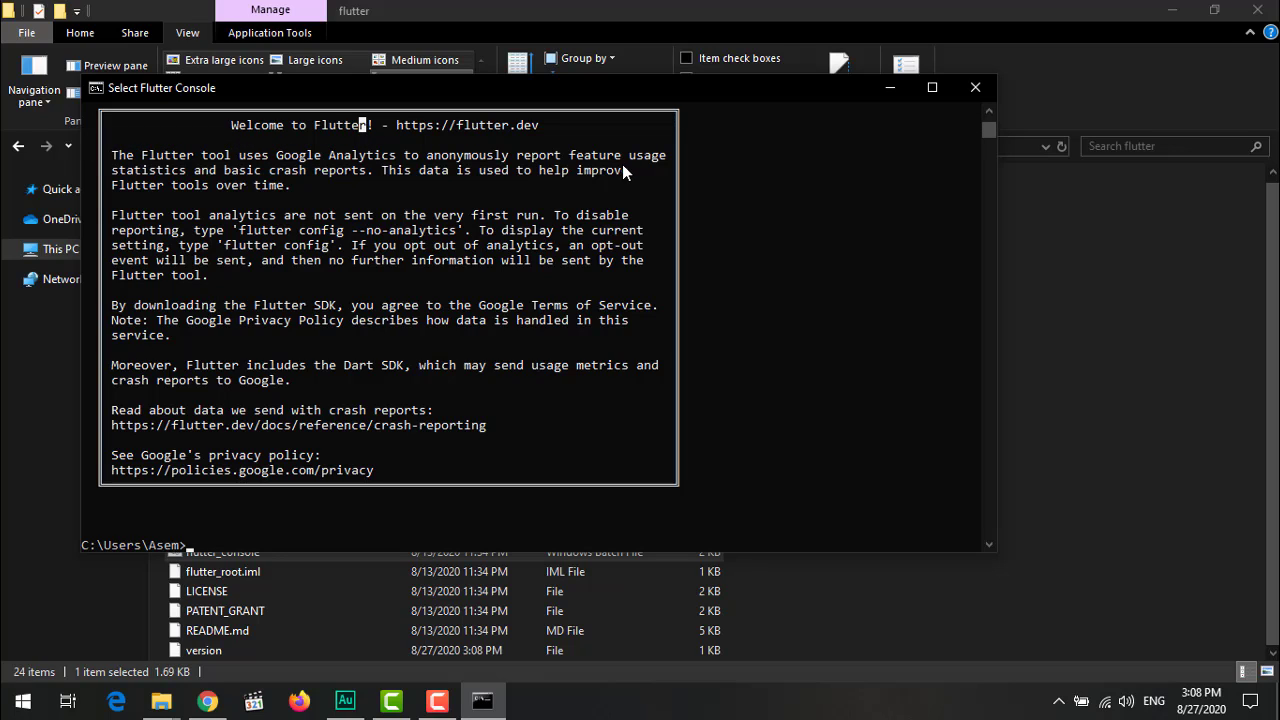
click(985, 87)
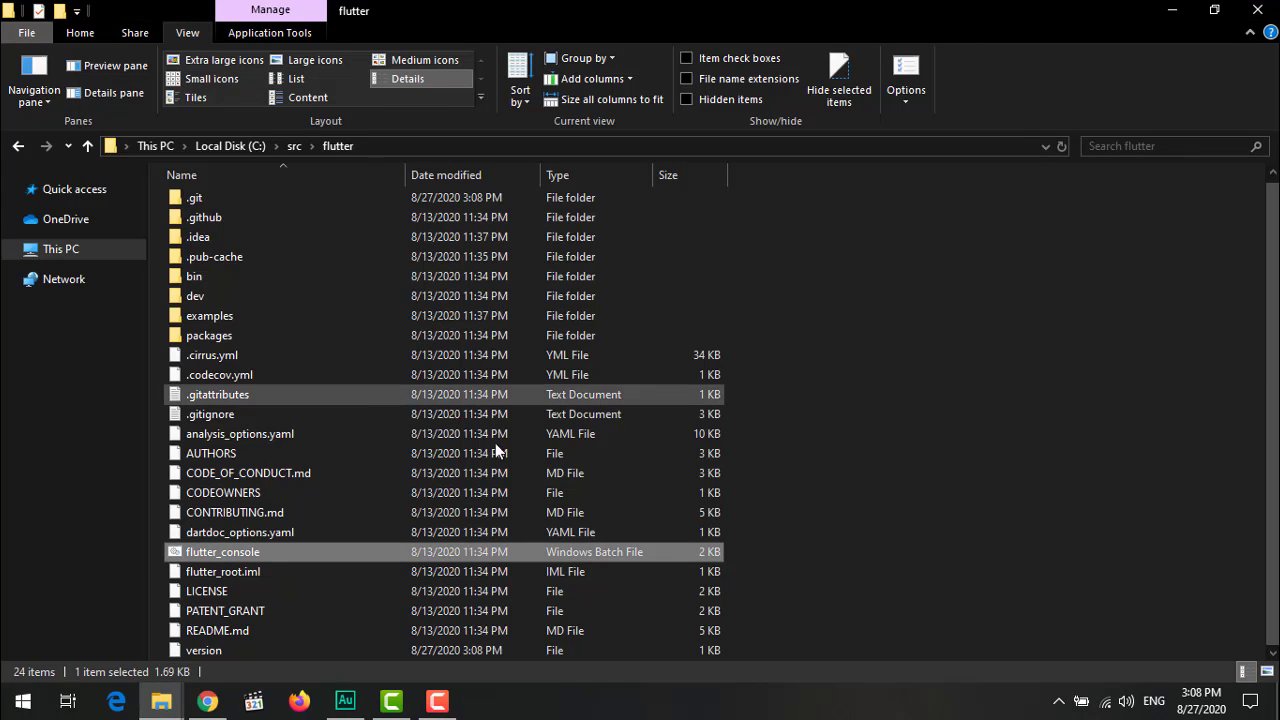
click(860, 456)
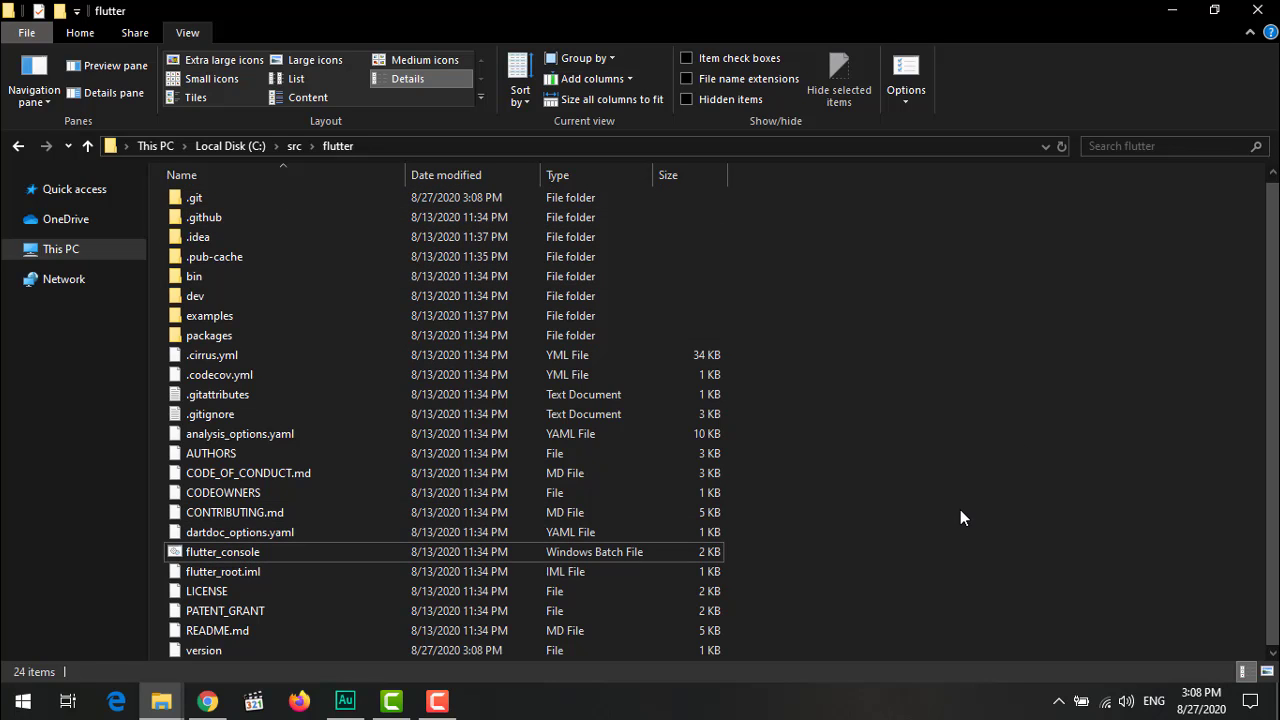
Step: Open Command Prompt, test the command flutter there and close the window
key(super)
text(cmd)
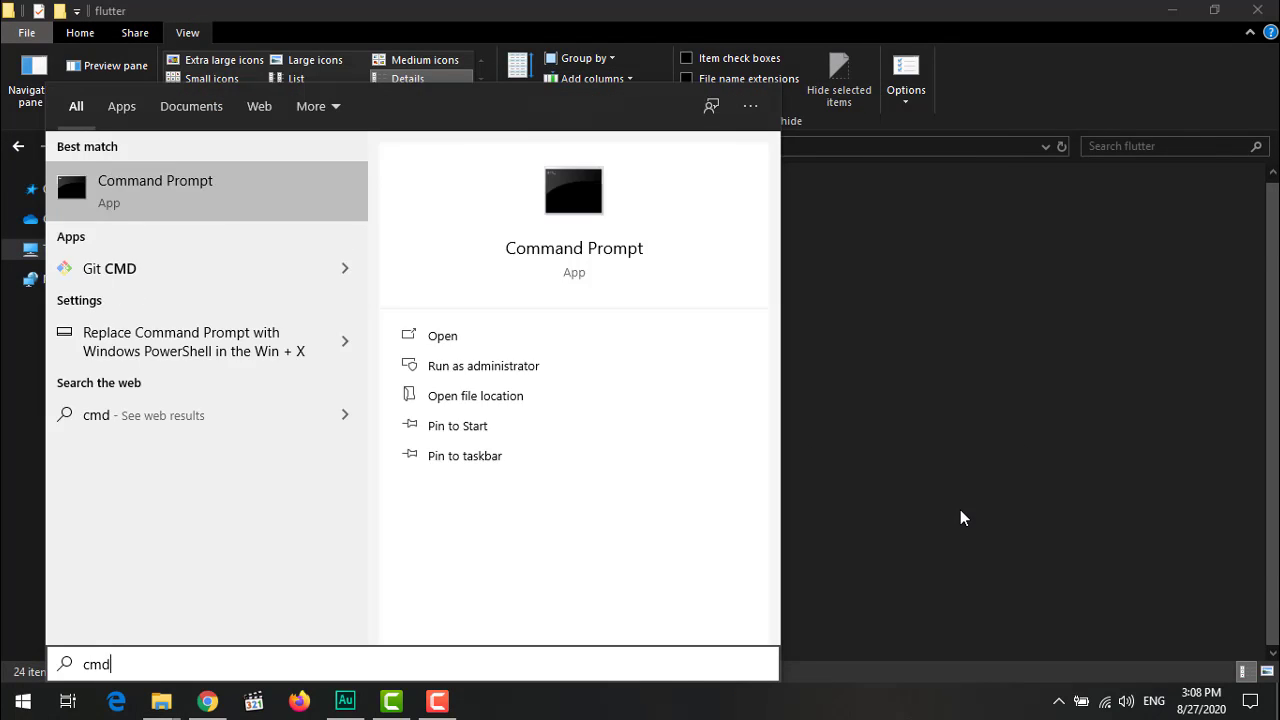
key(Return)
text(flutter)
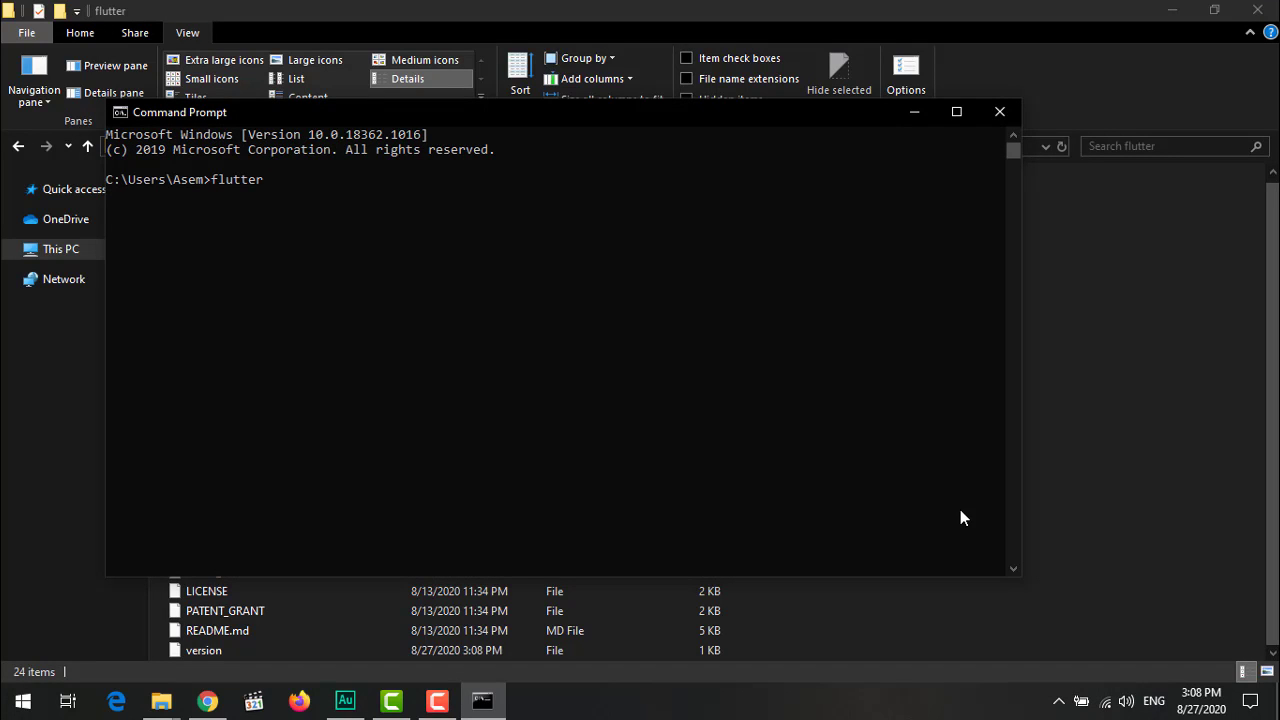
key(Return)
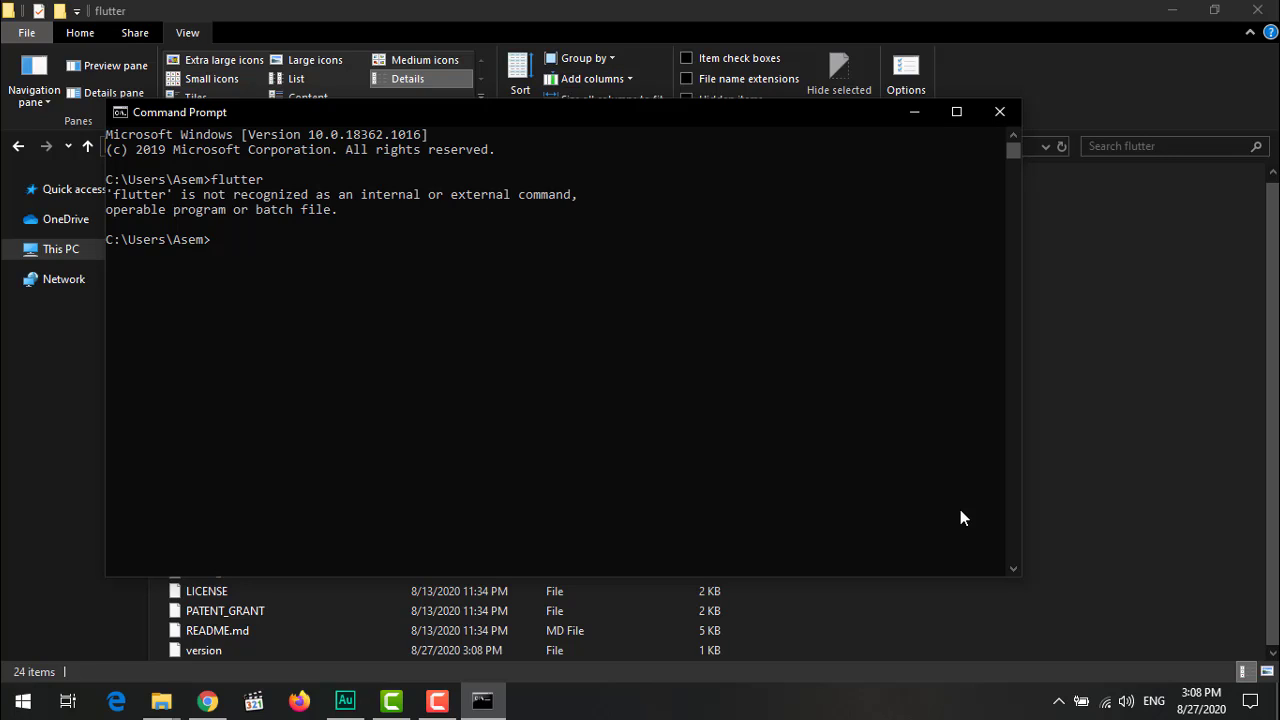
click(1000, 112)
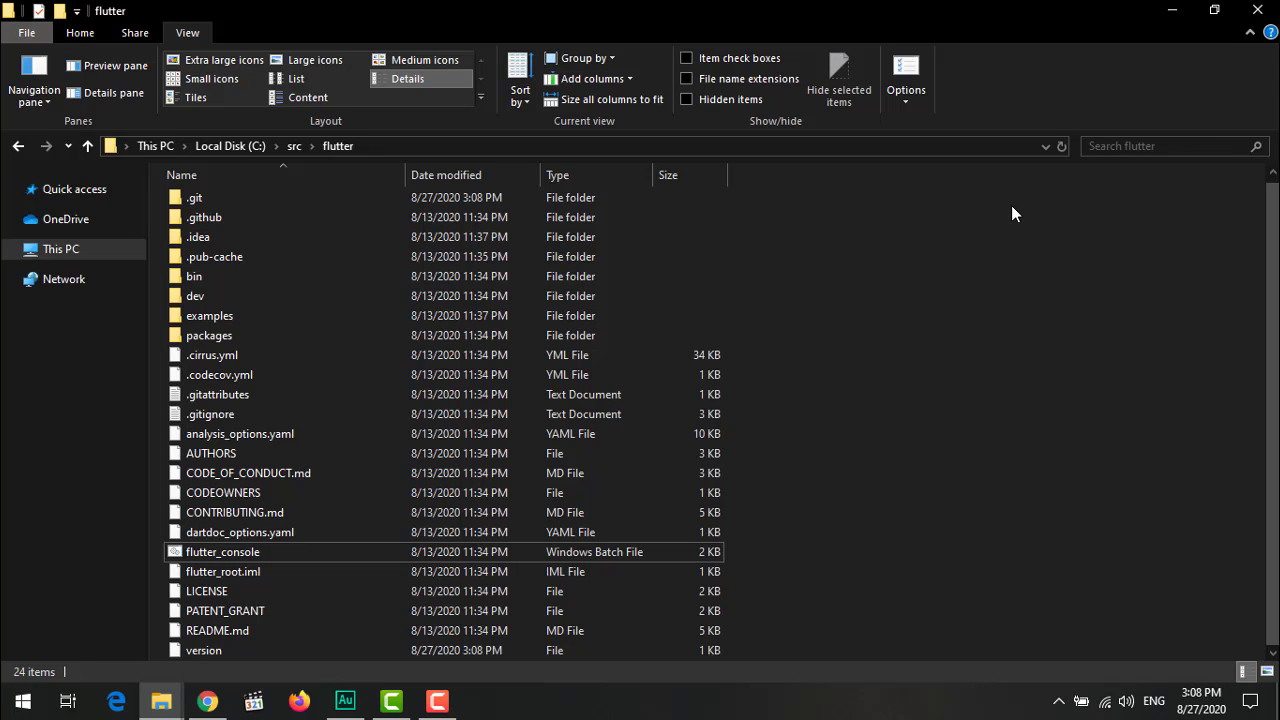
Step: Open Control Panel and bring up the environment variables of the current user account
key(super)
text(contr)
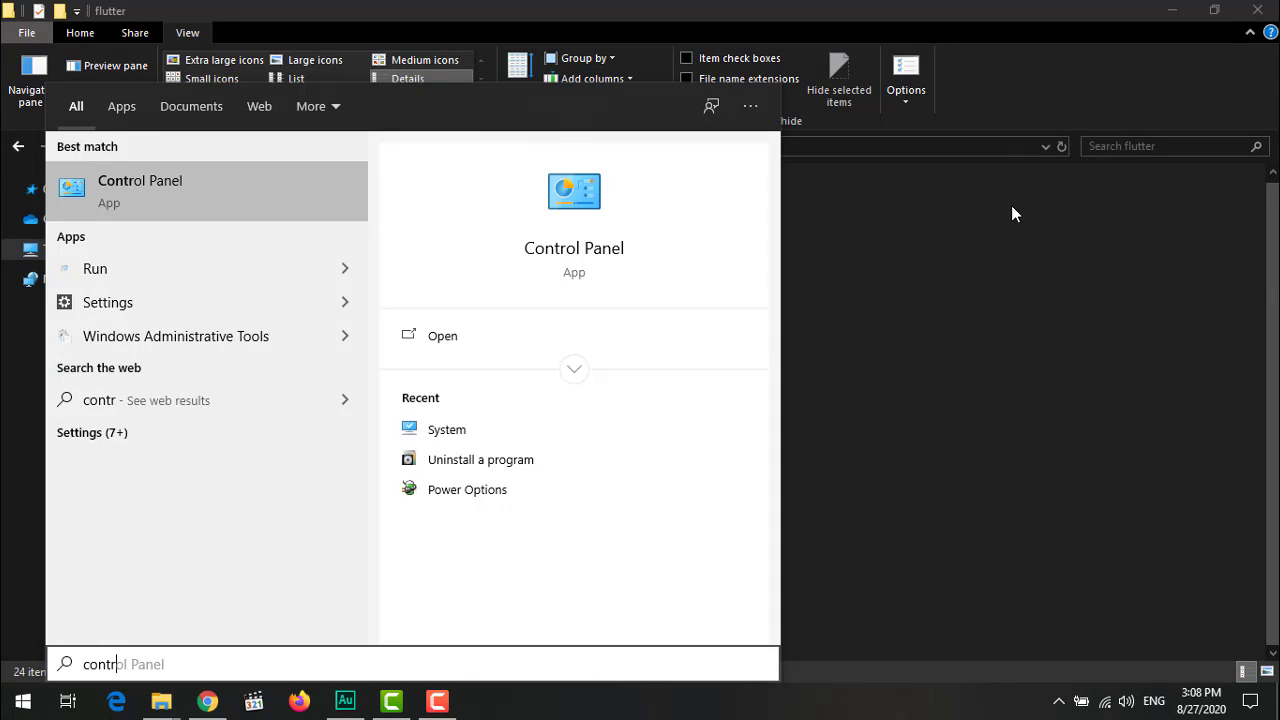
key(Return)
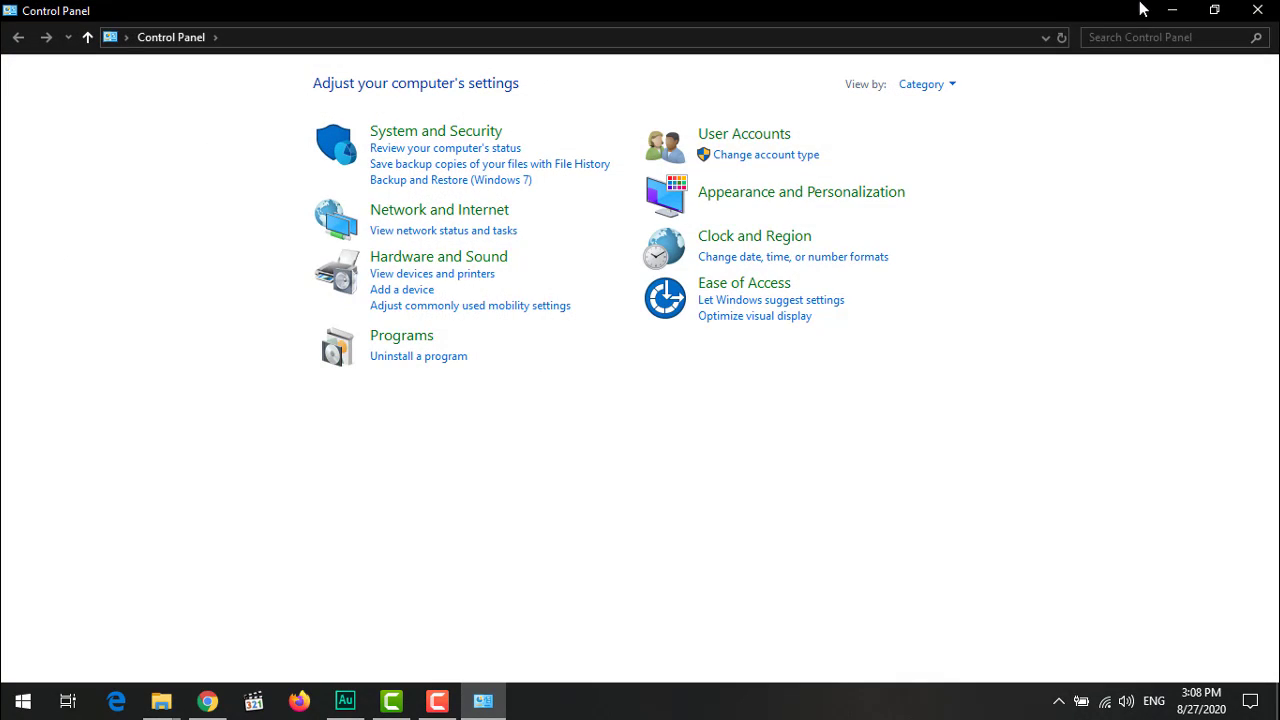
click(704, 134)
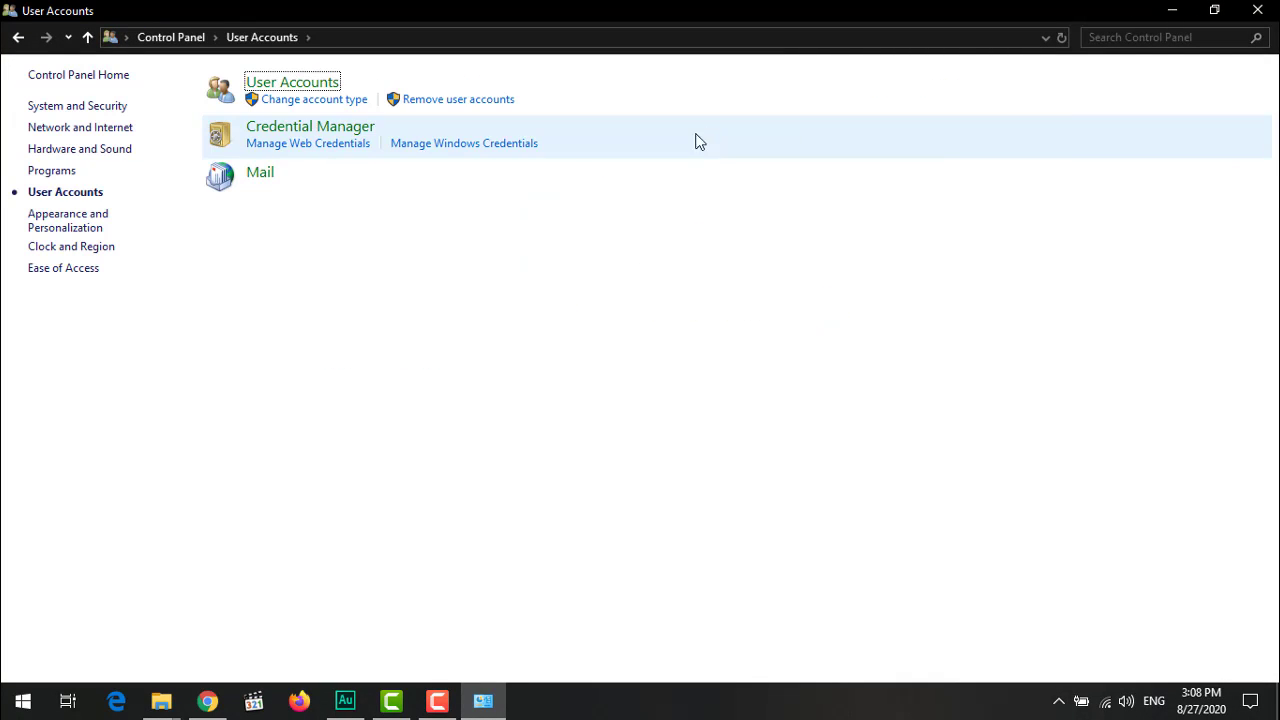
click(287, 88)
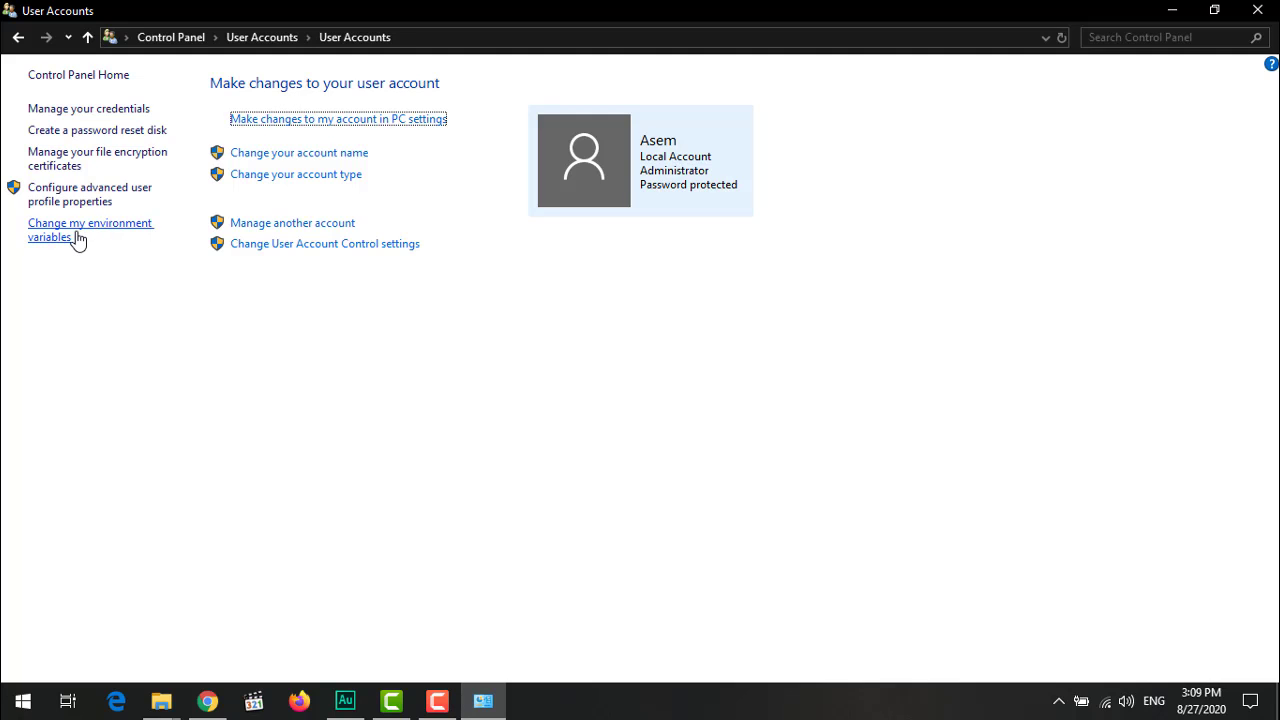
click(82, 238)
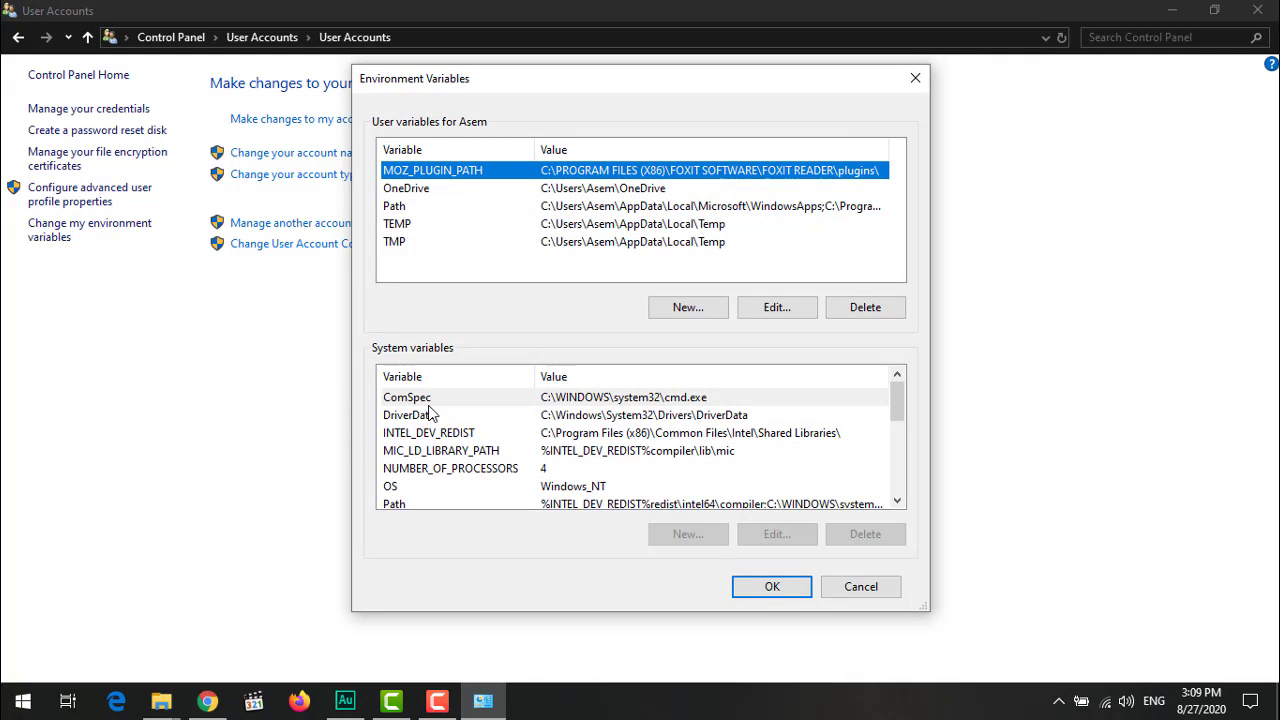
key(super)
text(envir)
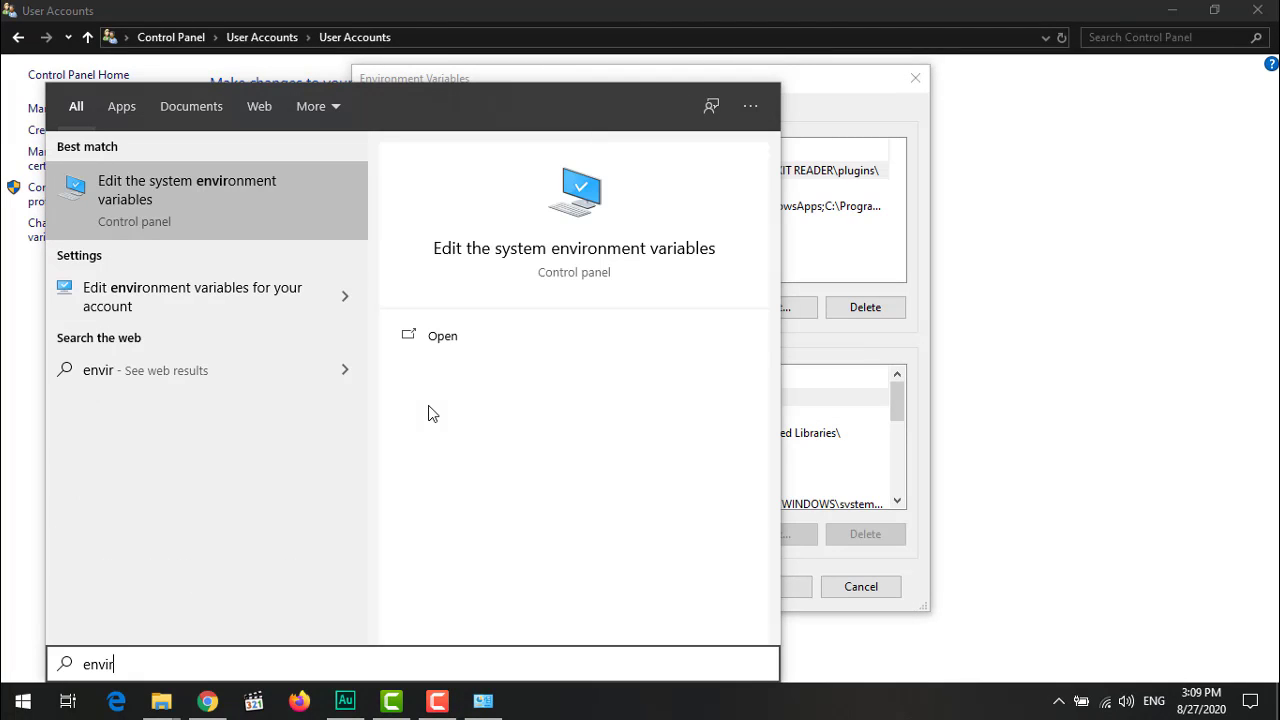
key(Escape)
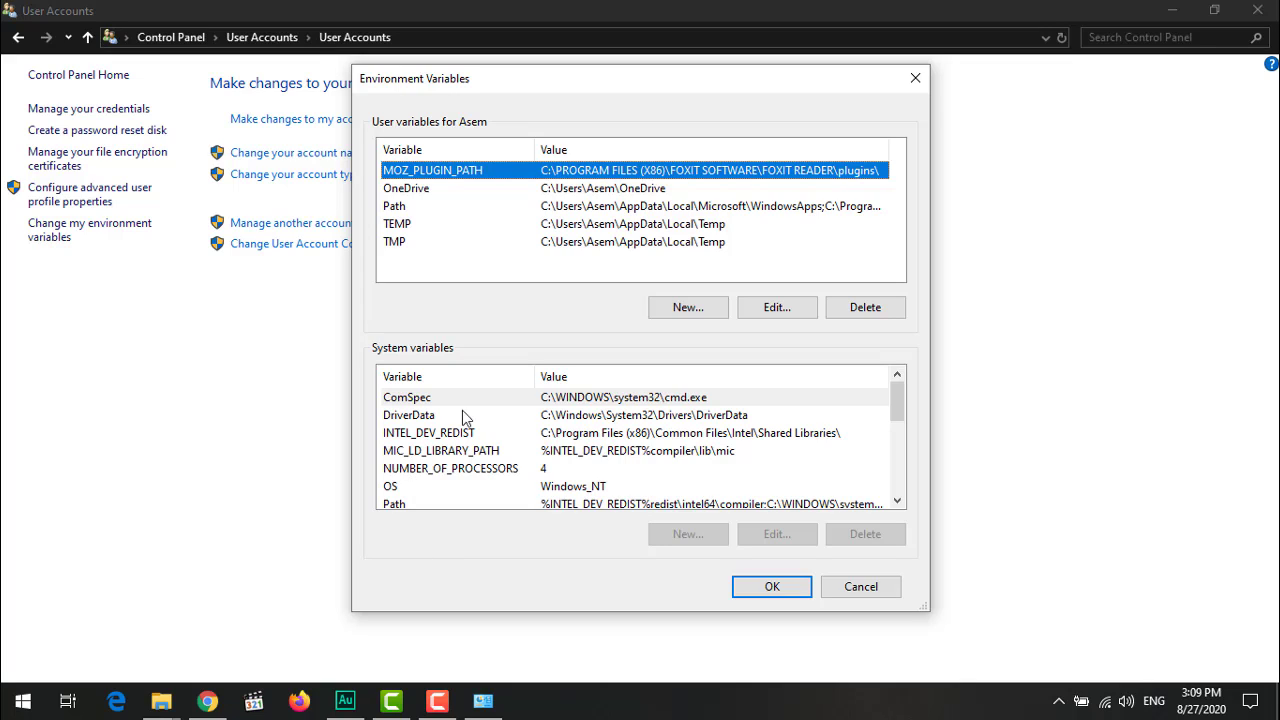
Step: Open the user variable Path for editing and start a new blank entry
click(411, 208)
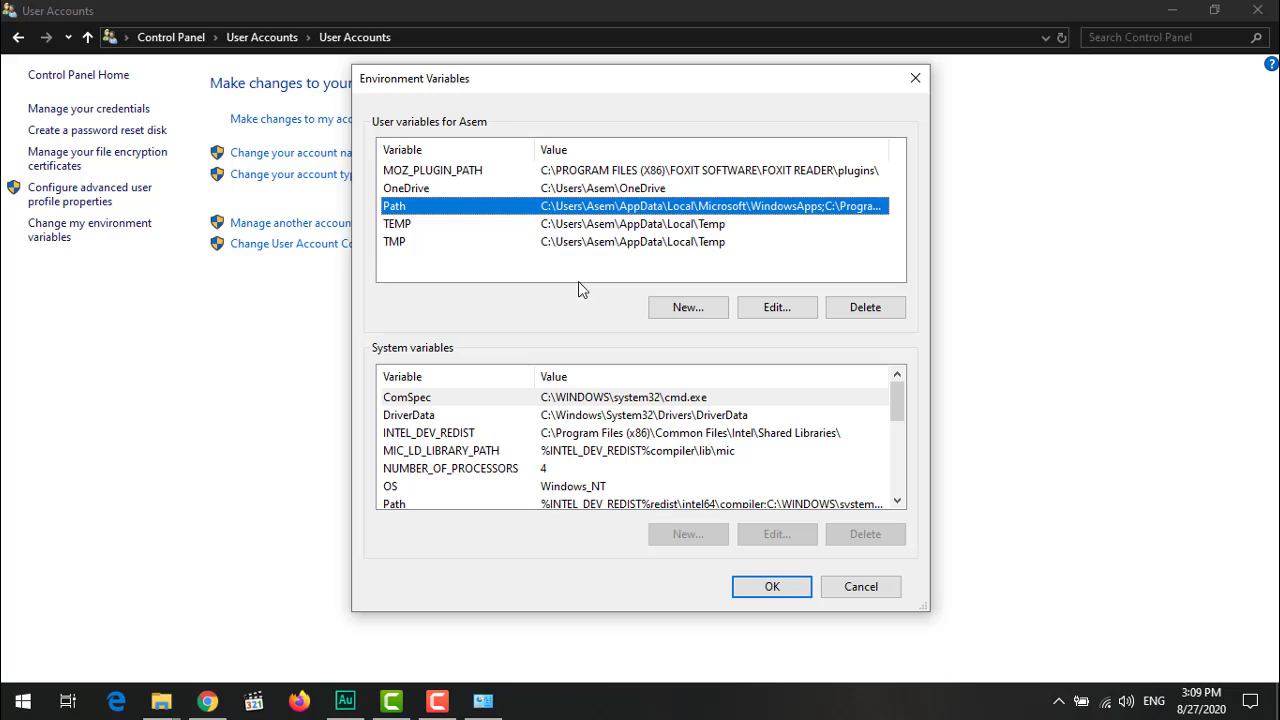
click(752, 308)
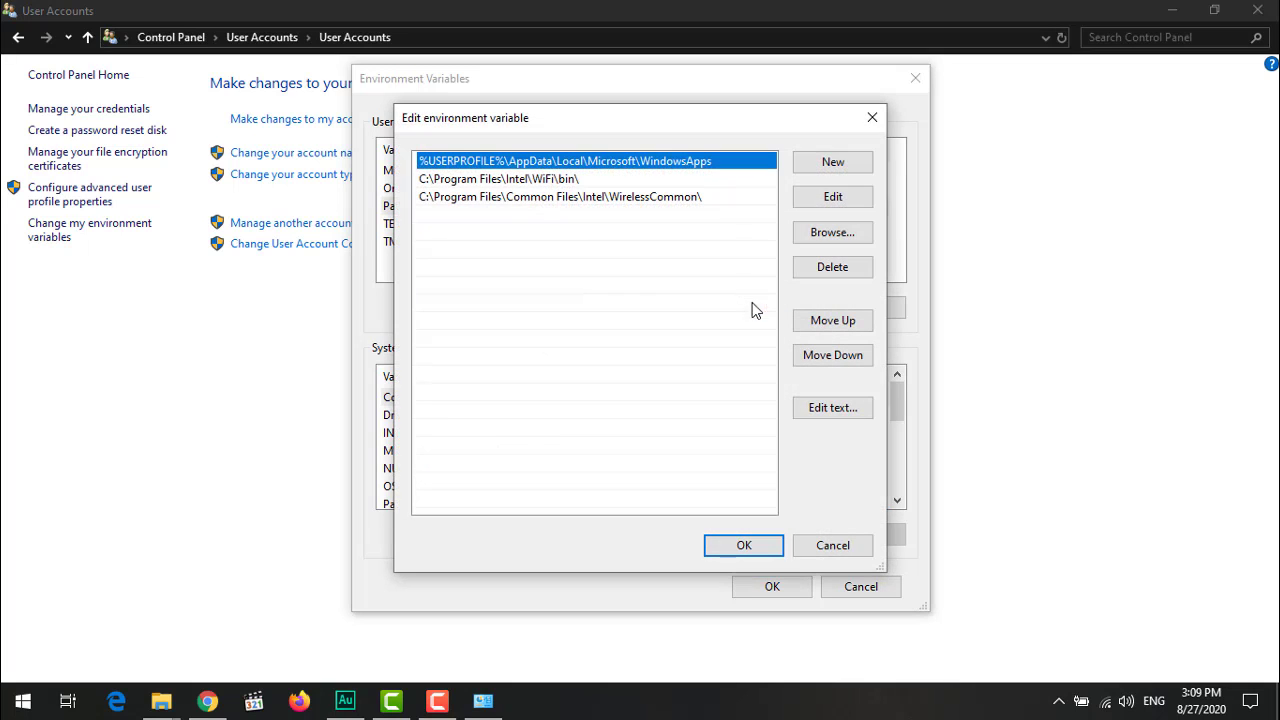
click(831, 168)
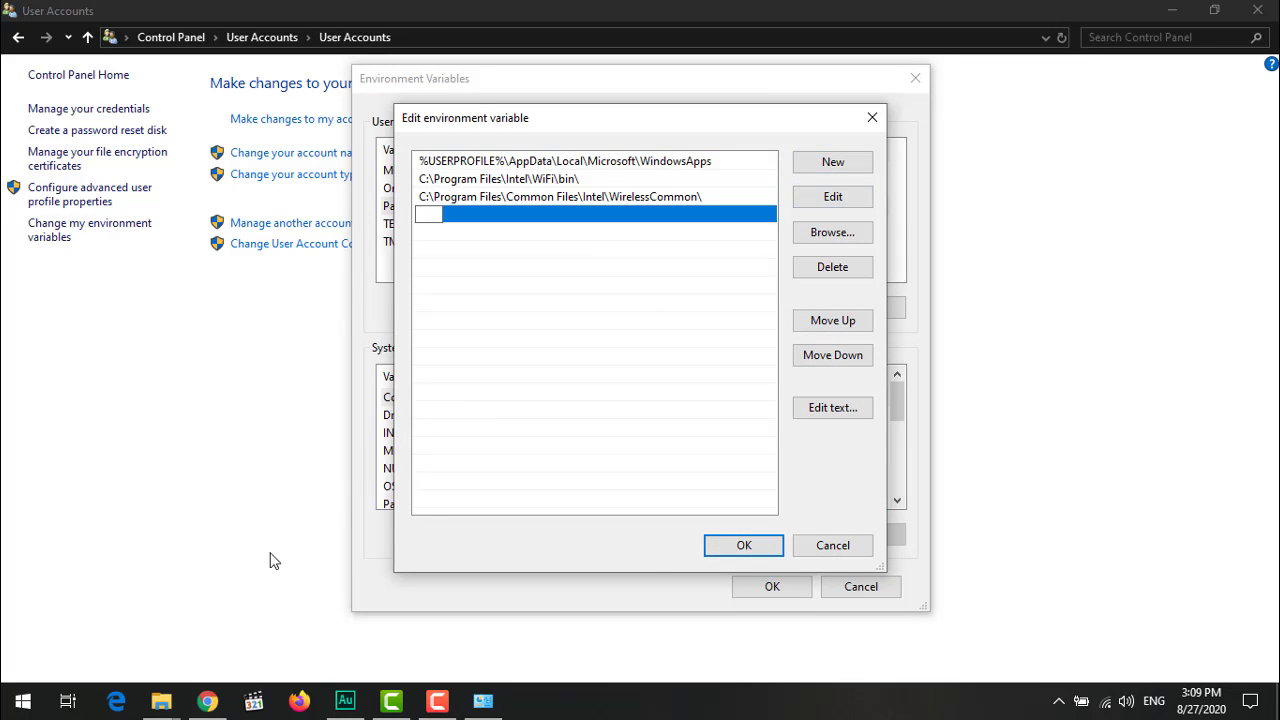
Step: Switch to File Explorer, open the bin folder inside C:\src\flutter and copy its full path
mouse_move(161, 700)
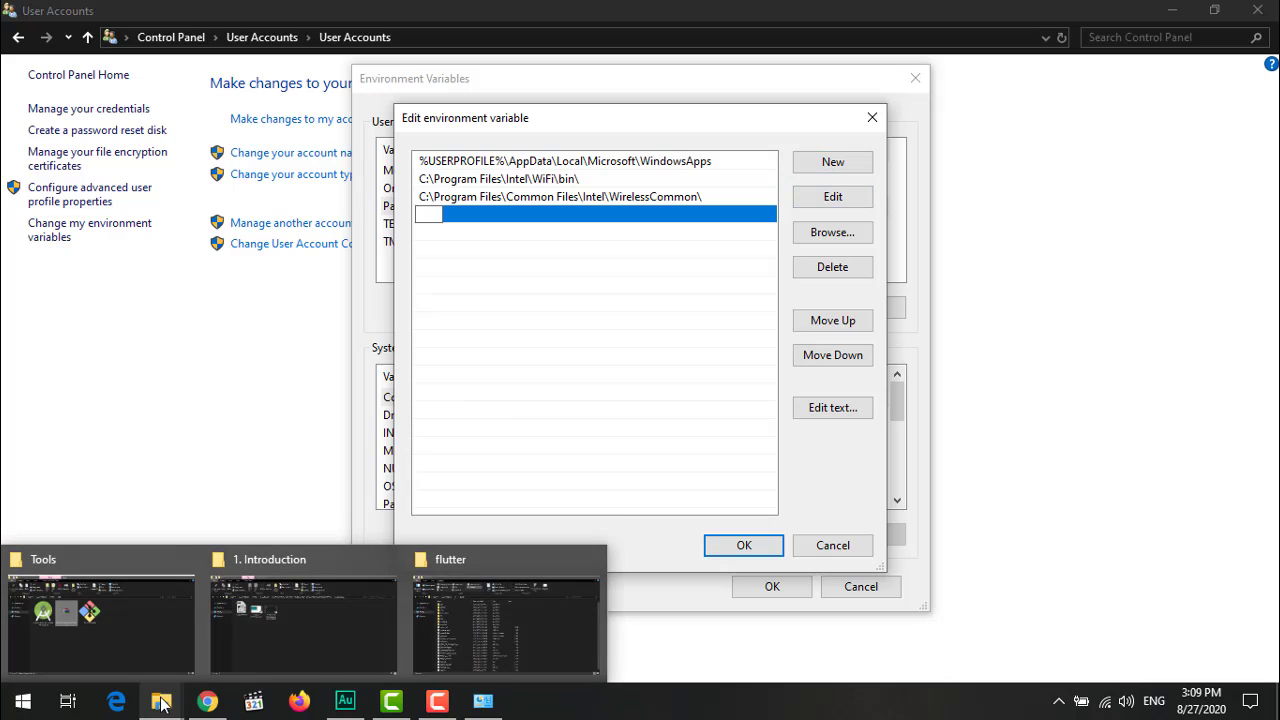
click(486, 600)
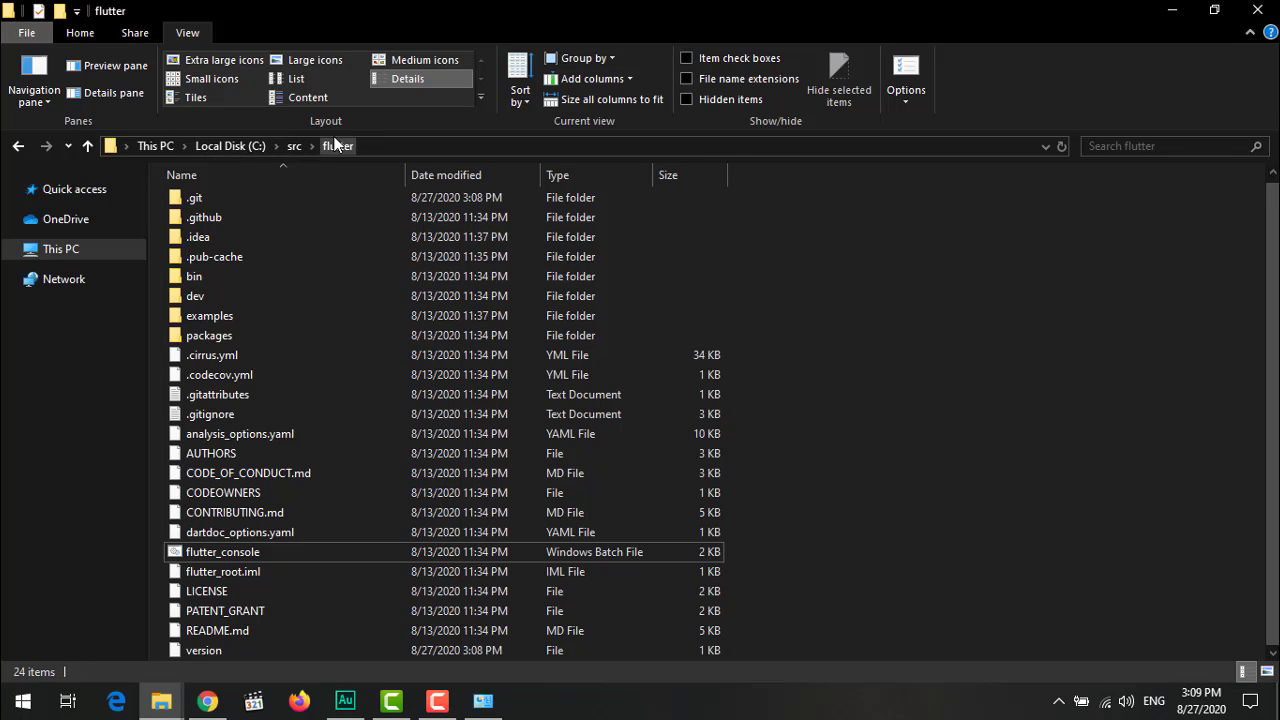
double_click(194, 280)
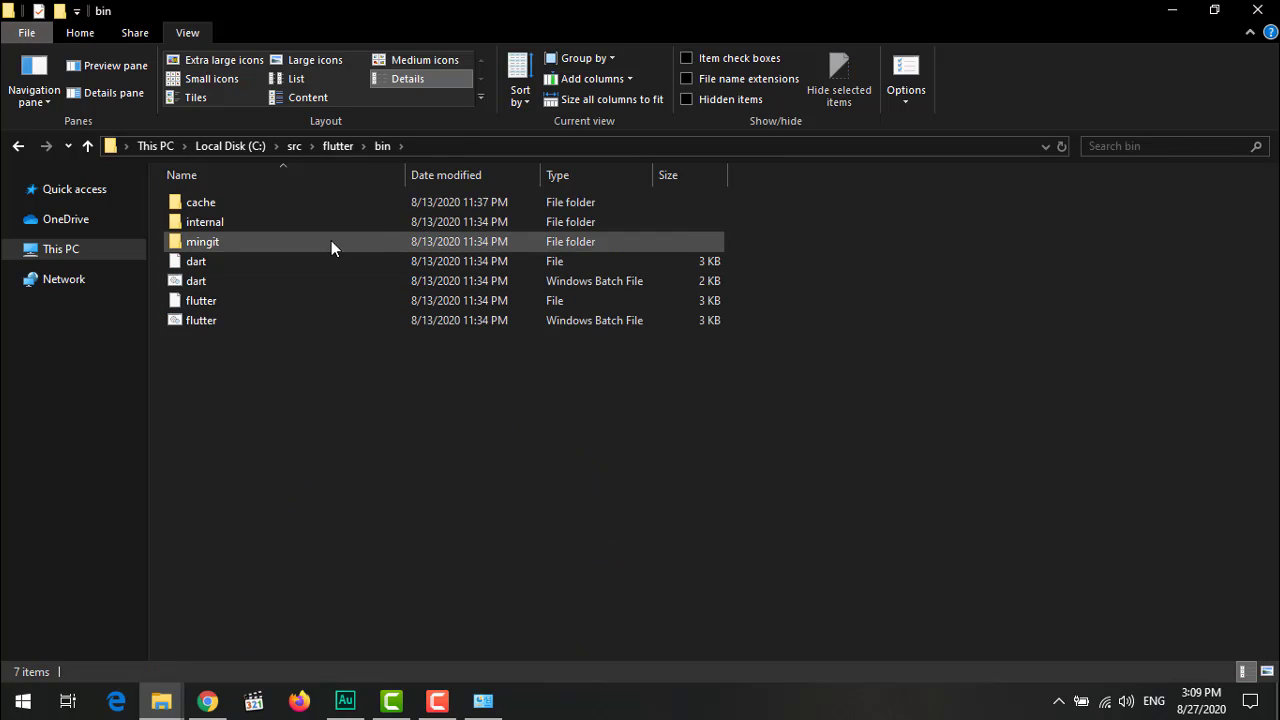
click(464, 146)
key(ctrl+c)
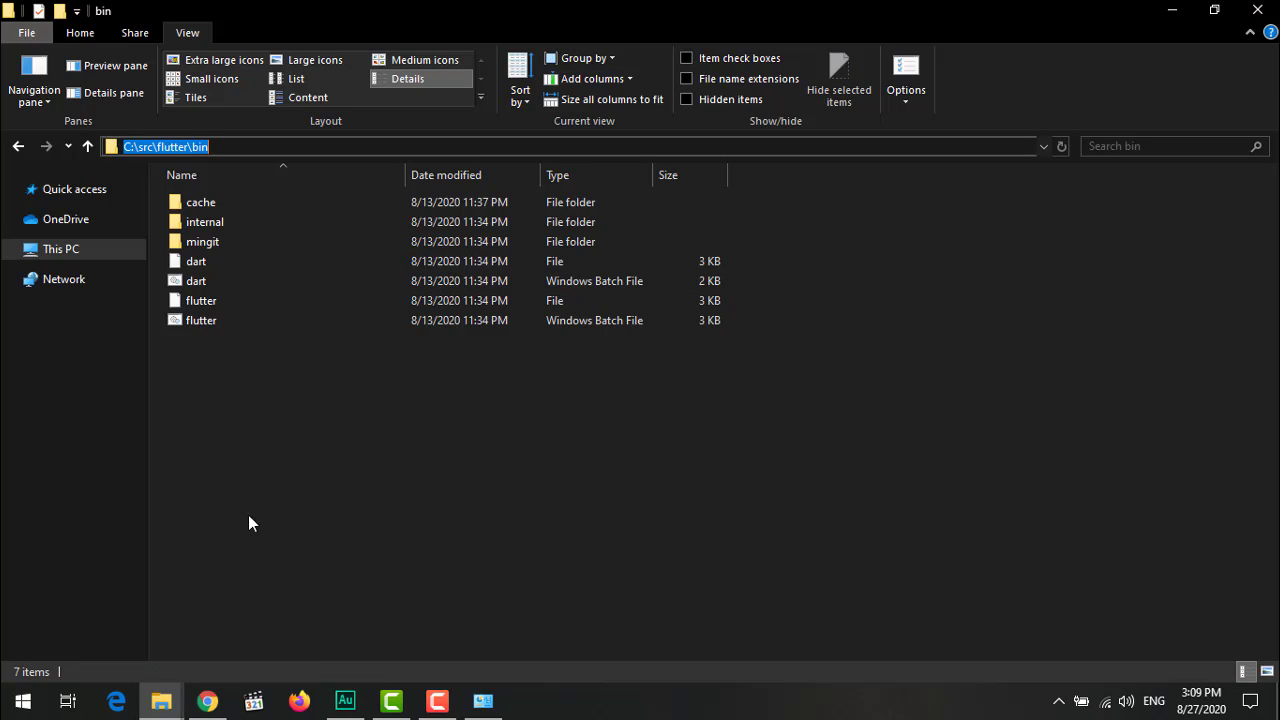
Step: Switch to Control Panel, add C:\src\flutter\bin as a new entry in the user variable Path and save the environment variables
click(483, 695)
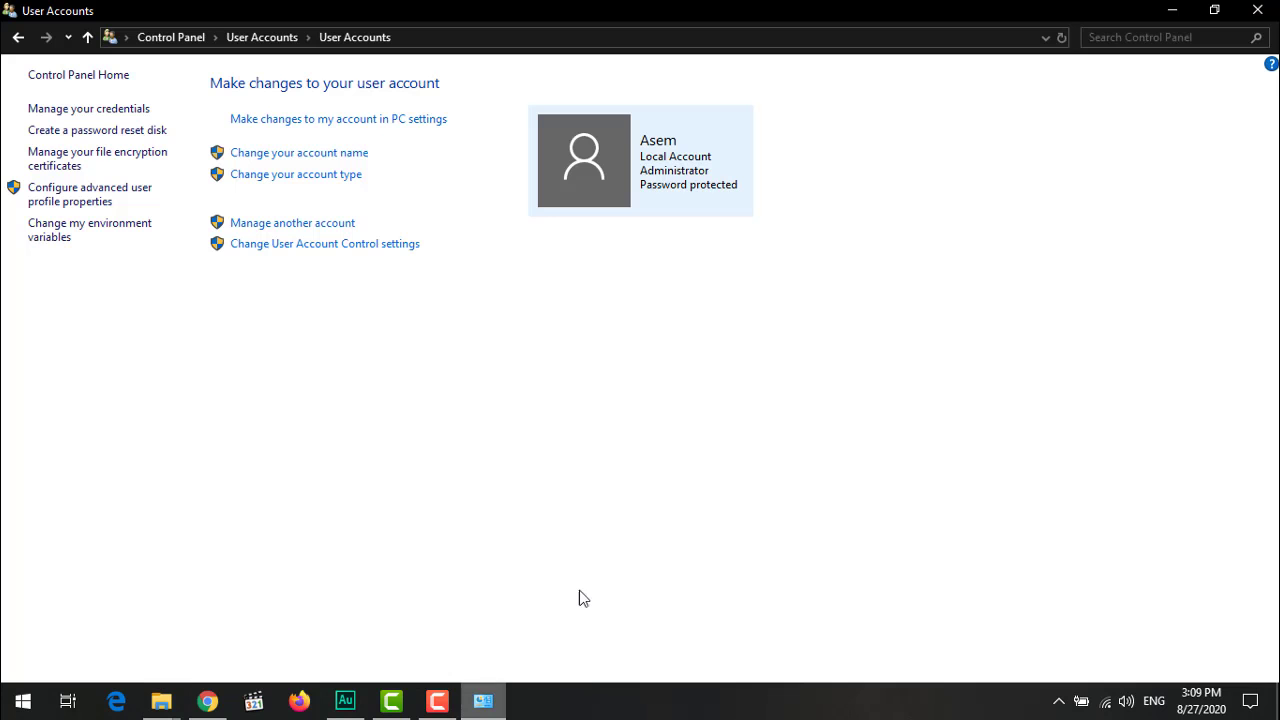
click(46, 235)
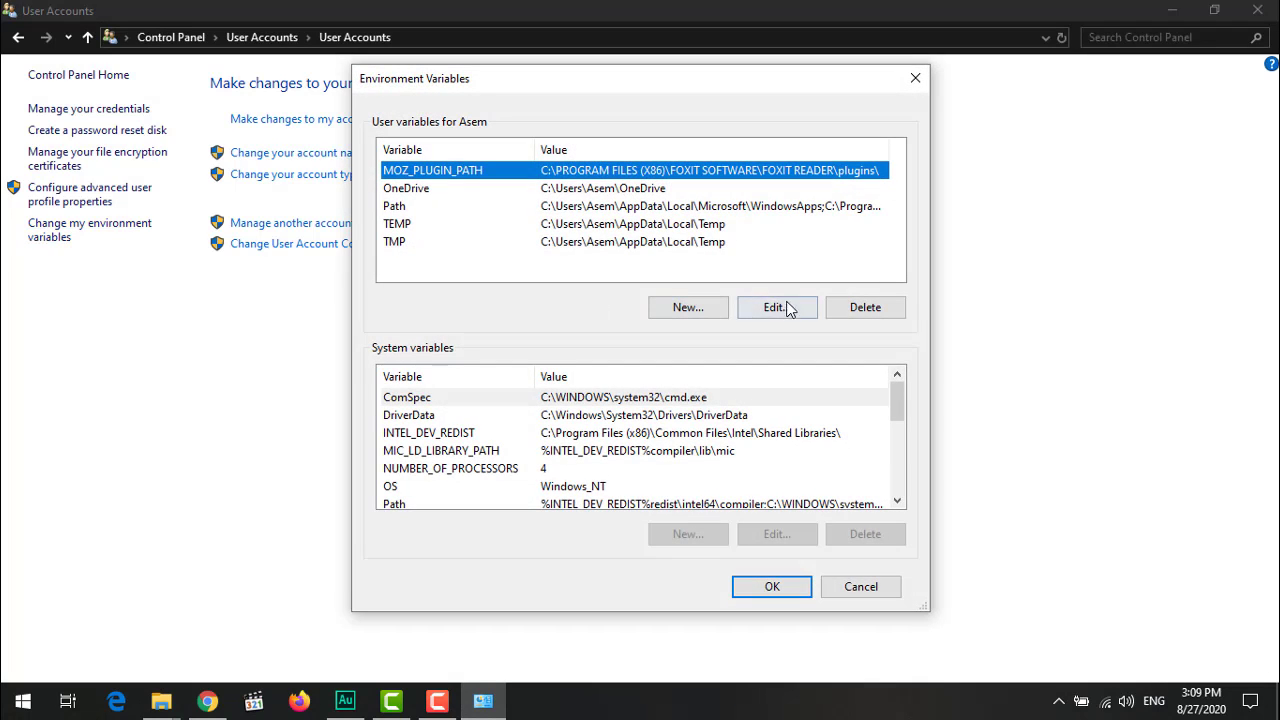
click(392, 207)
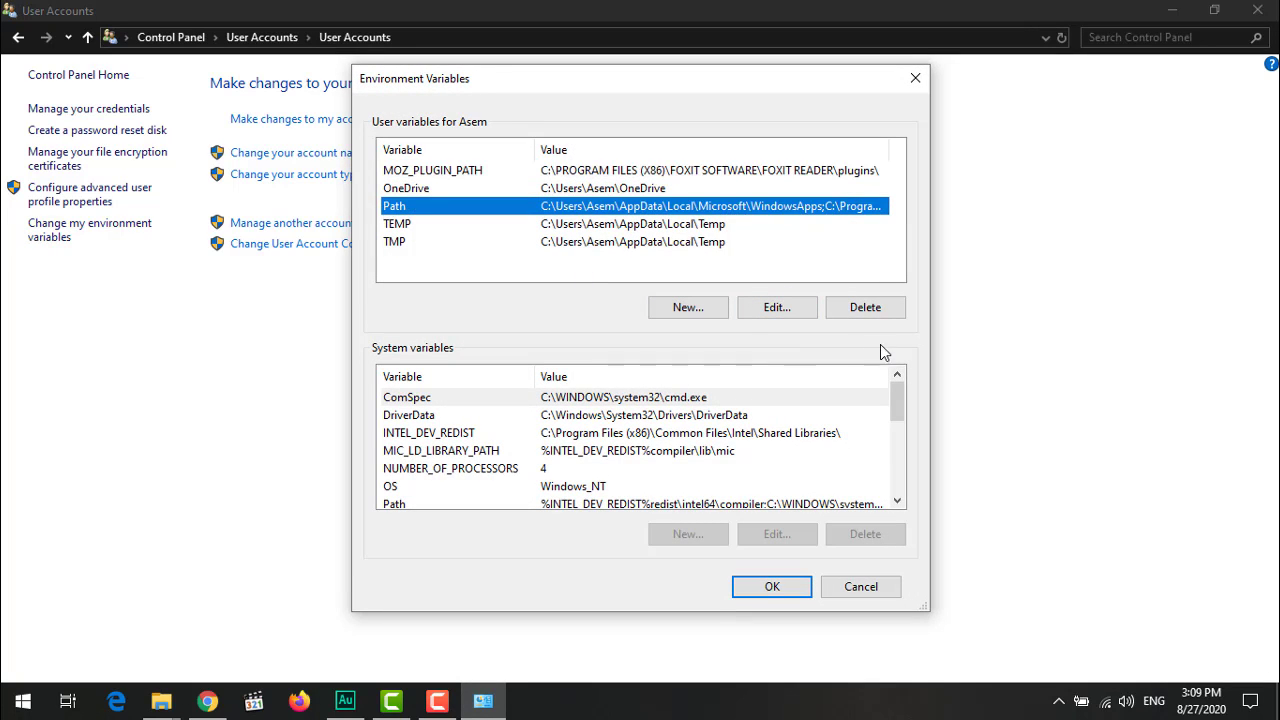
click(776, 308)
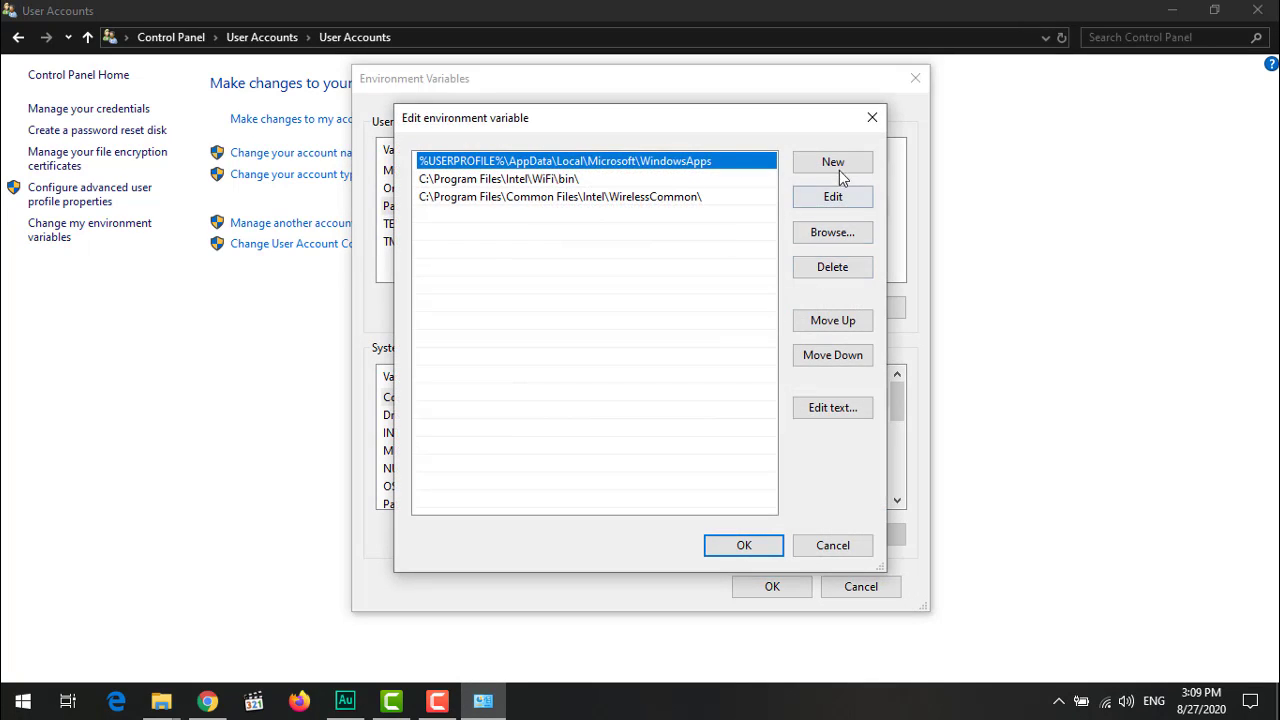
click(839, 166)
key(ctrl+v)
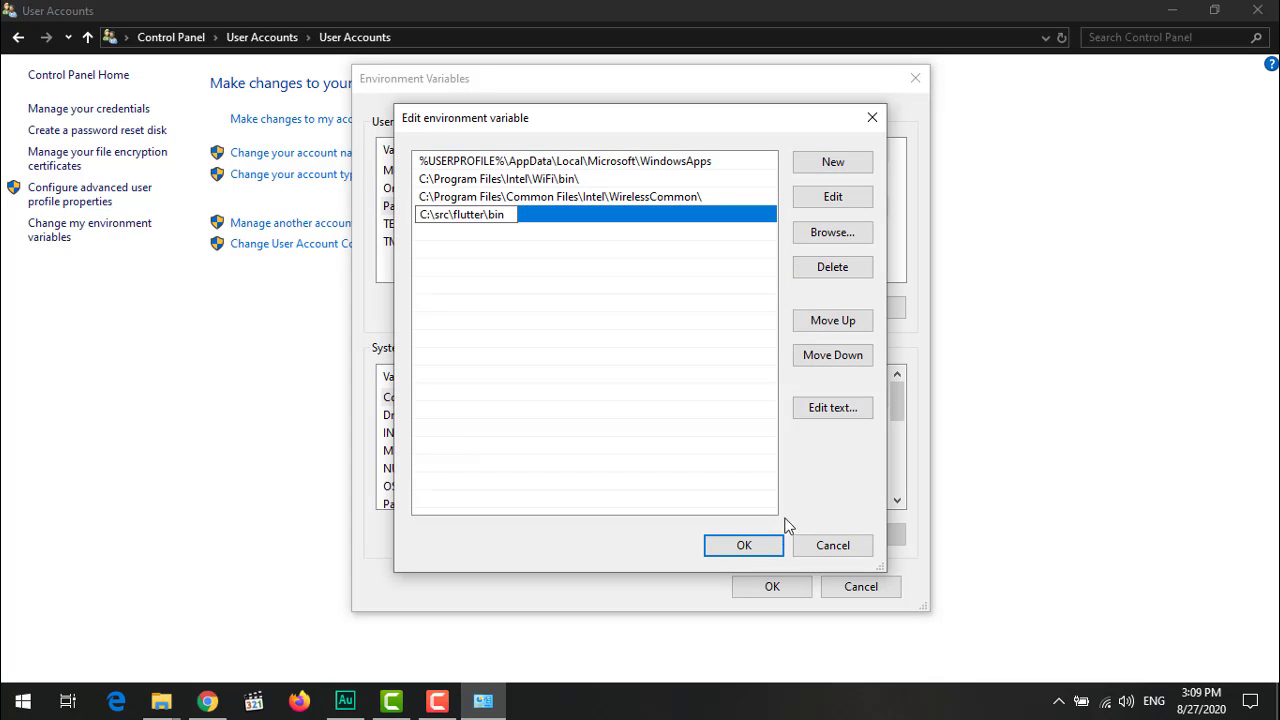
click(617, 216)
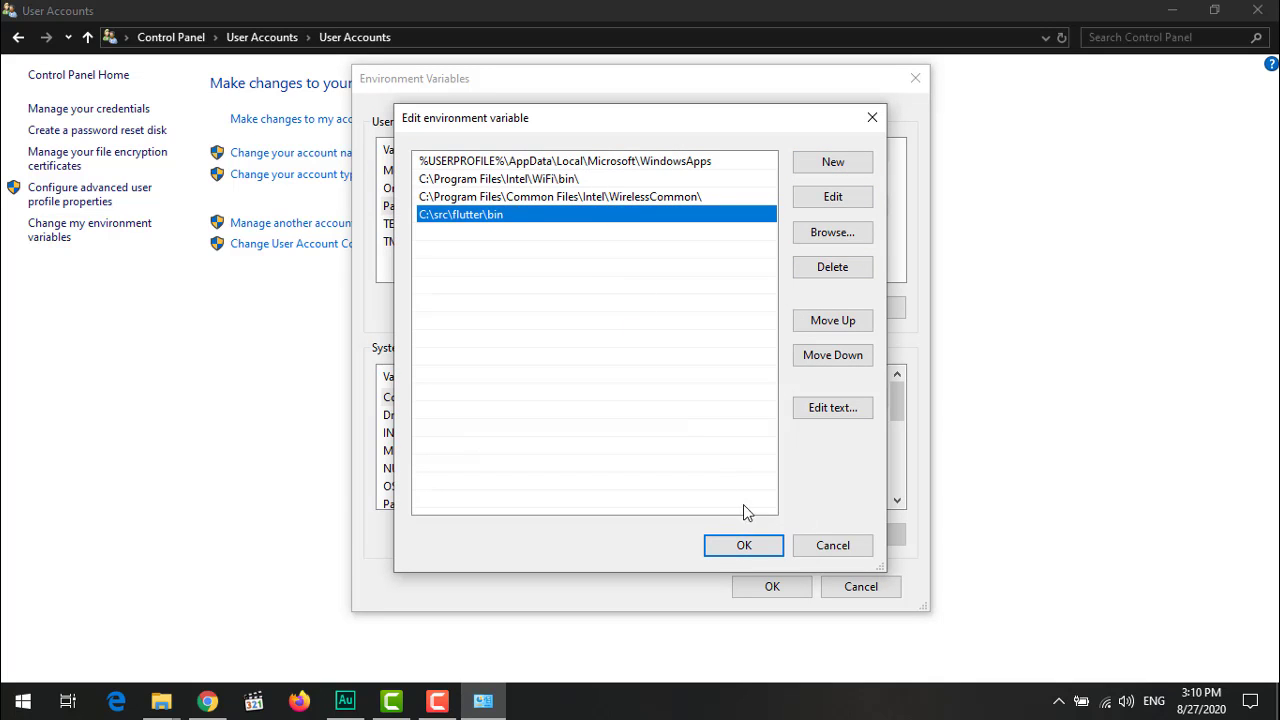
click(757, 546)
click(772, 586)
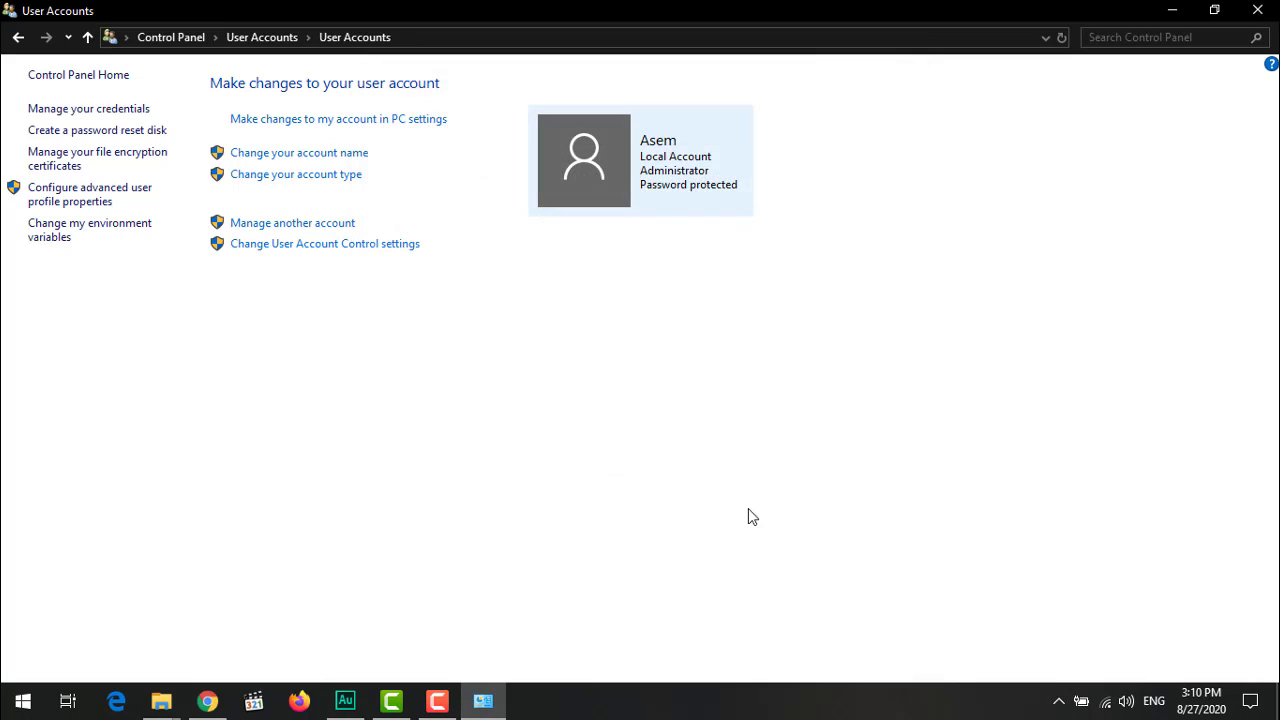
Step: Run flutter in a new Command Prompt, review its list of commands, and close the prompt and the Control Panel window
key(super)
text(cmd)
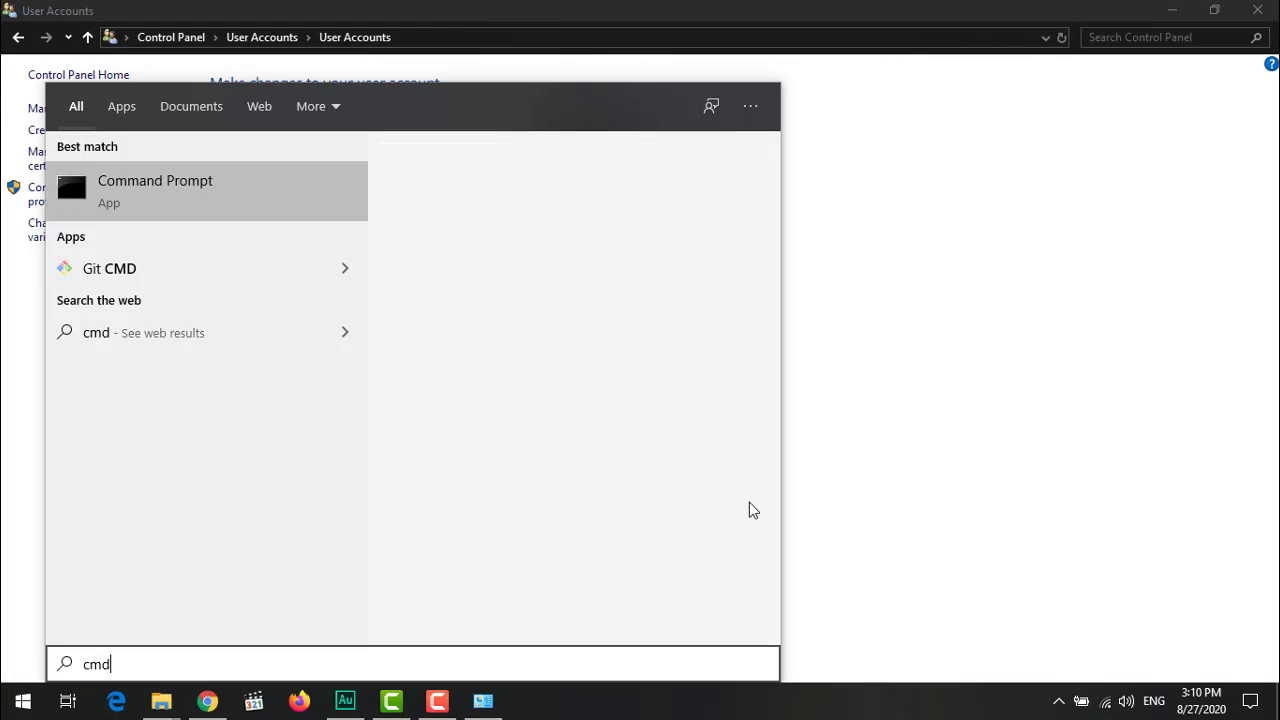
key(Return)
text(flutter)
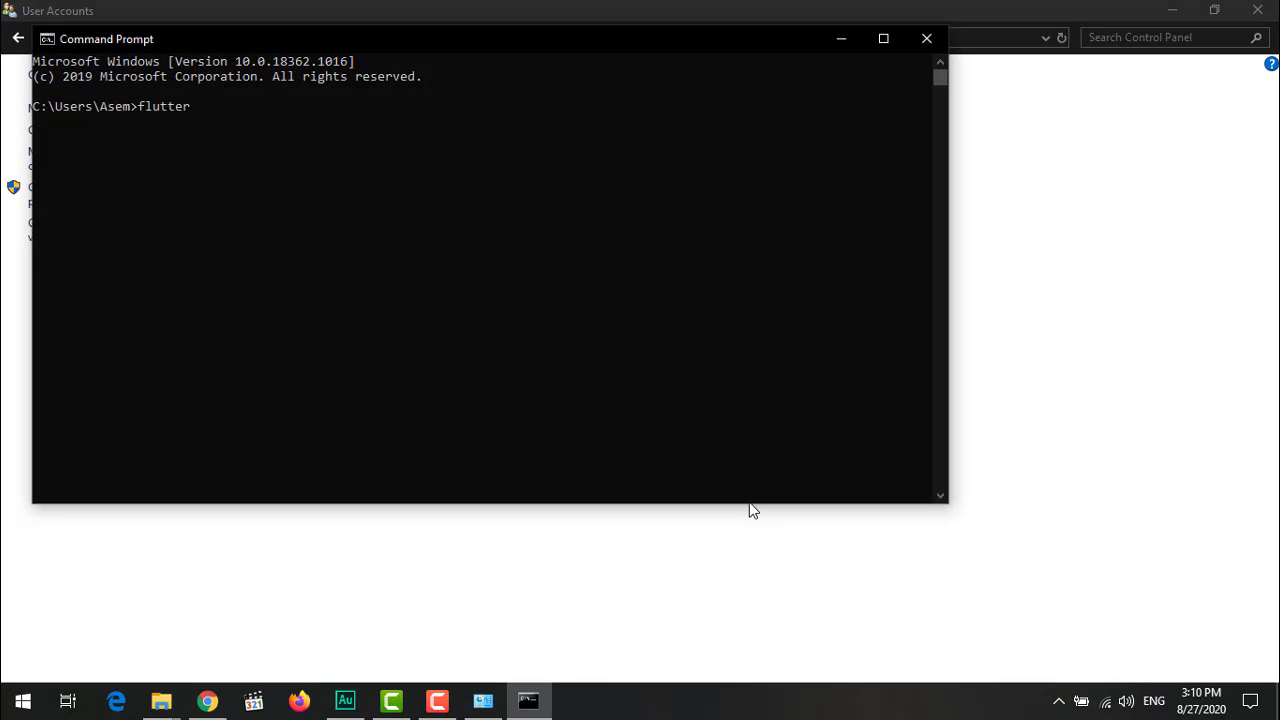
key(Return)
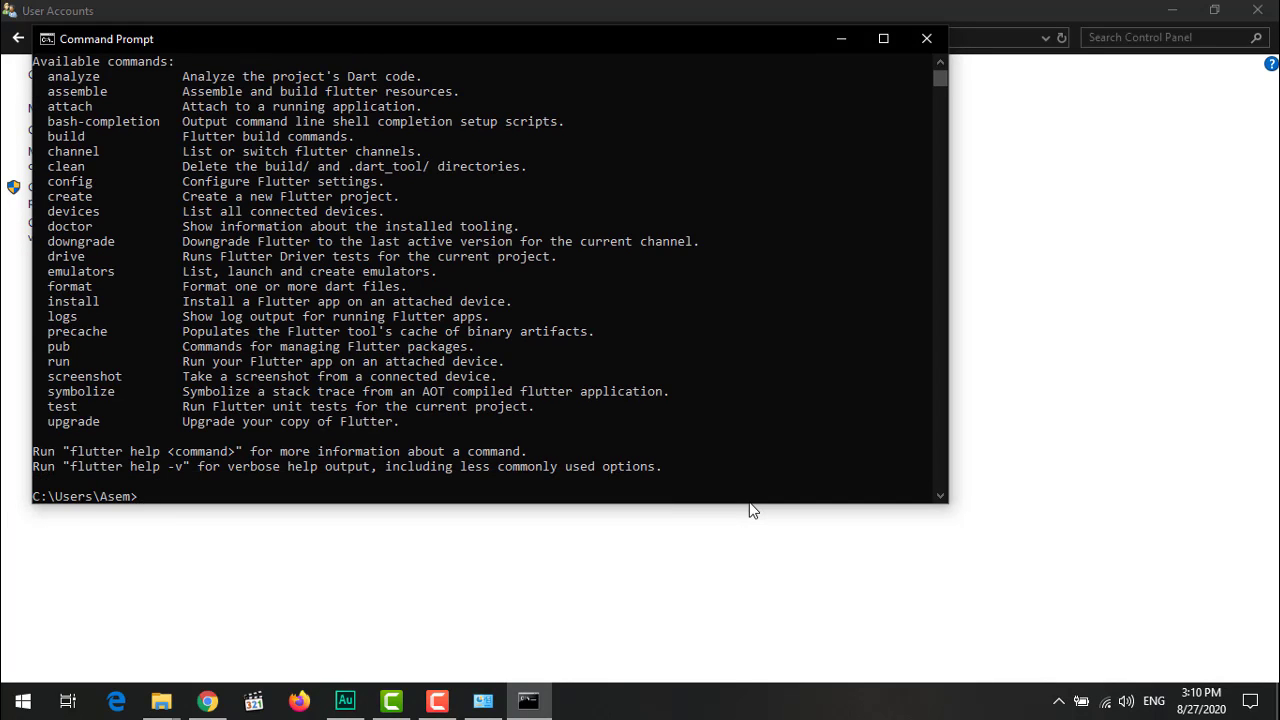
scroll(293, 470, up, 9)
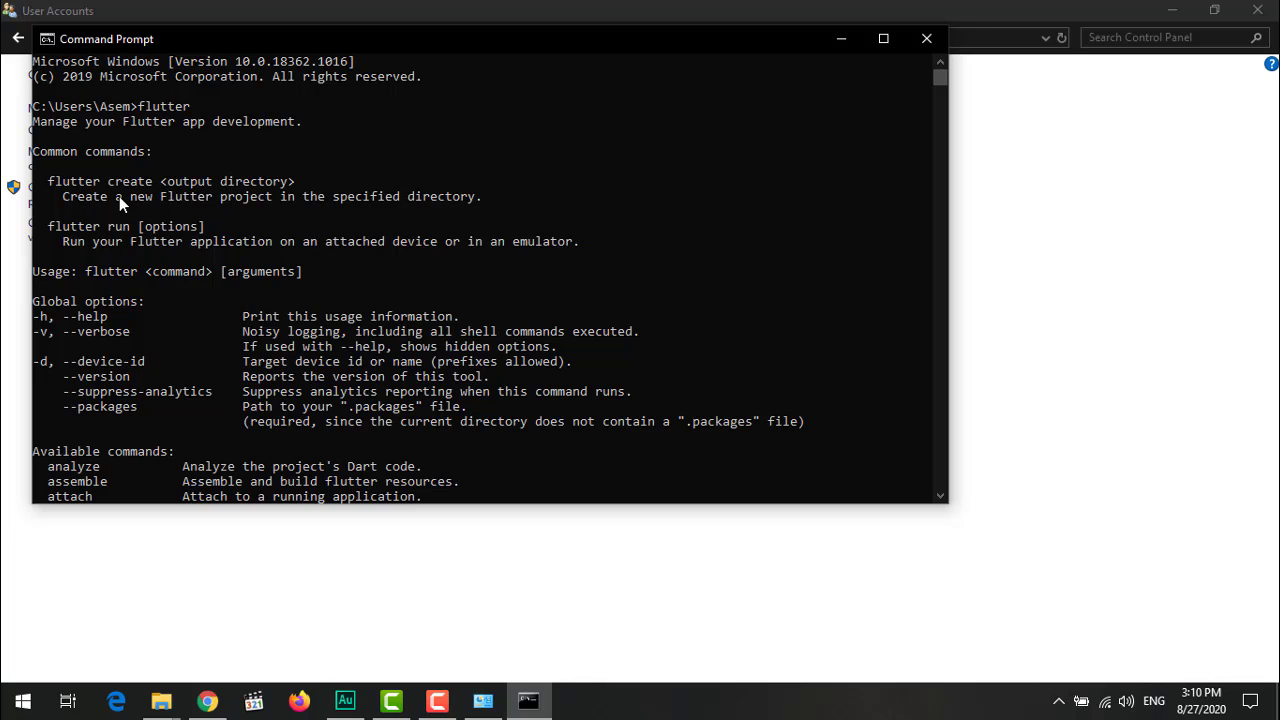
scroll(365, 275, down, 9)
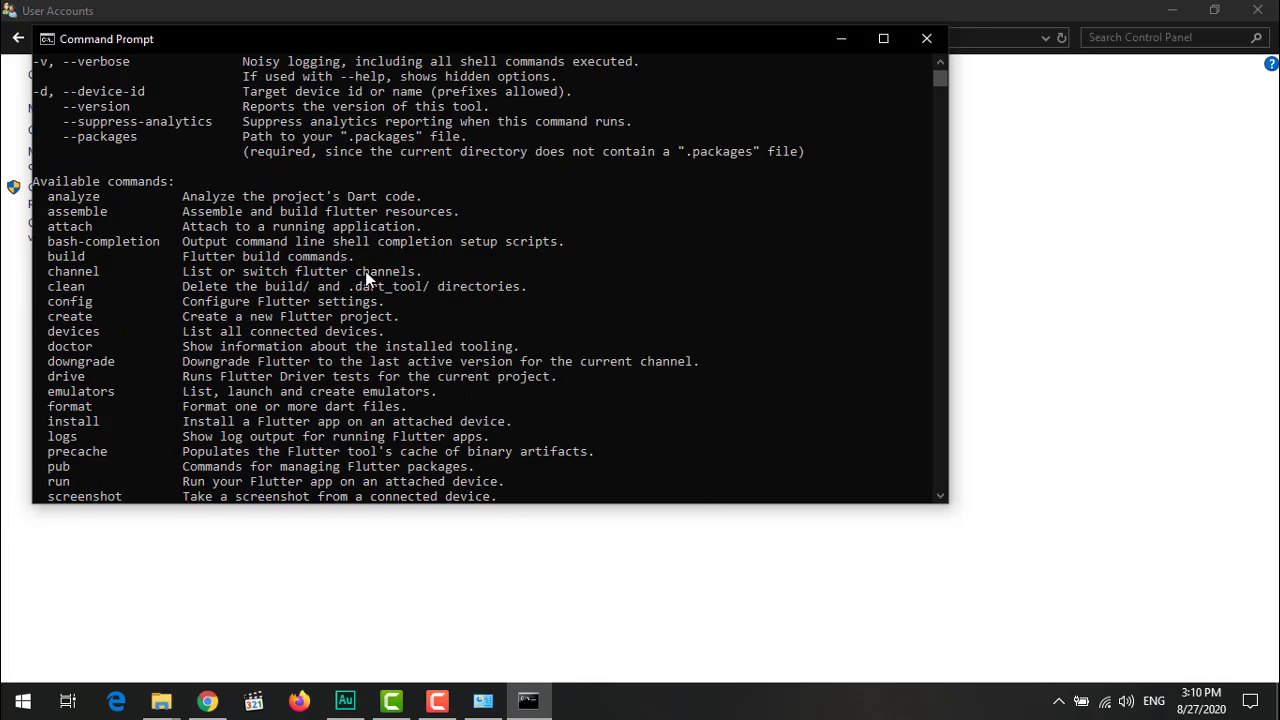
scroll(372, 279, down, 4)
scroll(344, 314, up, 2)
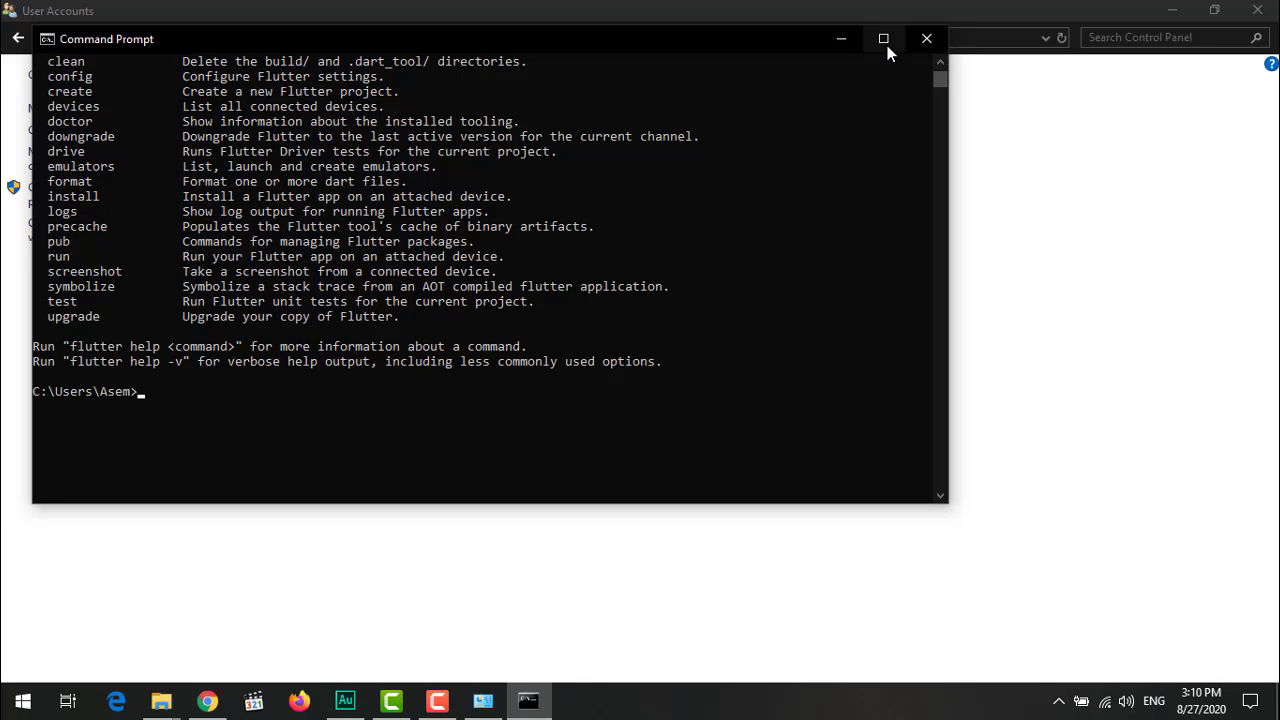
click(925, 40)
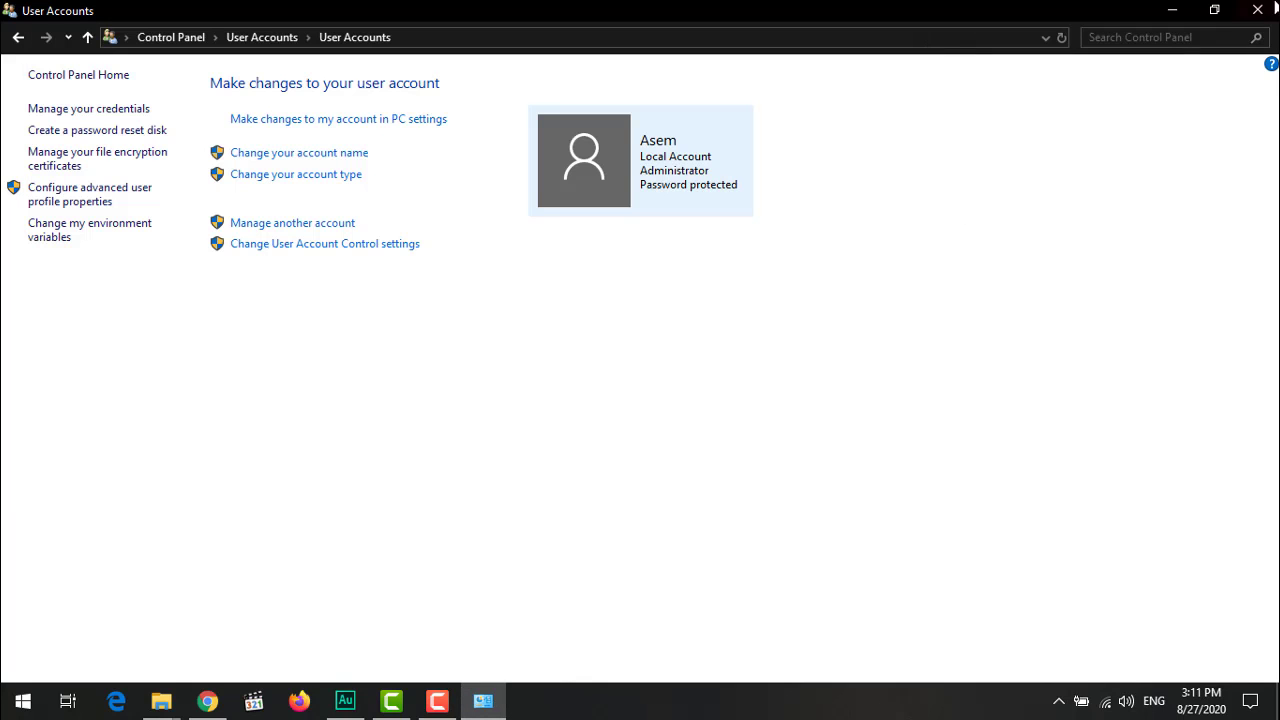
click(1272, 8)
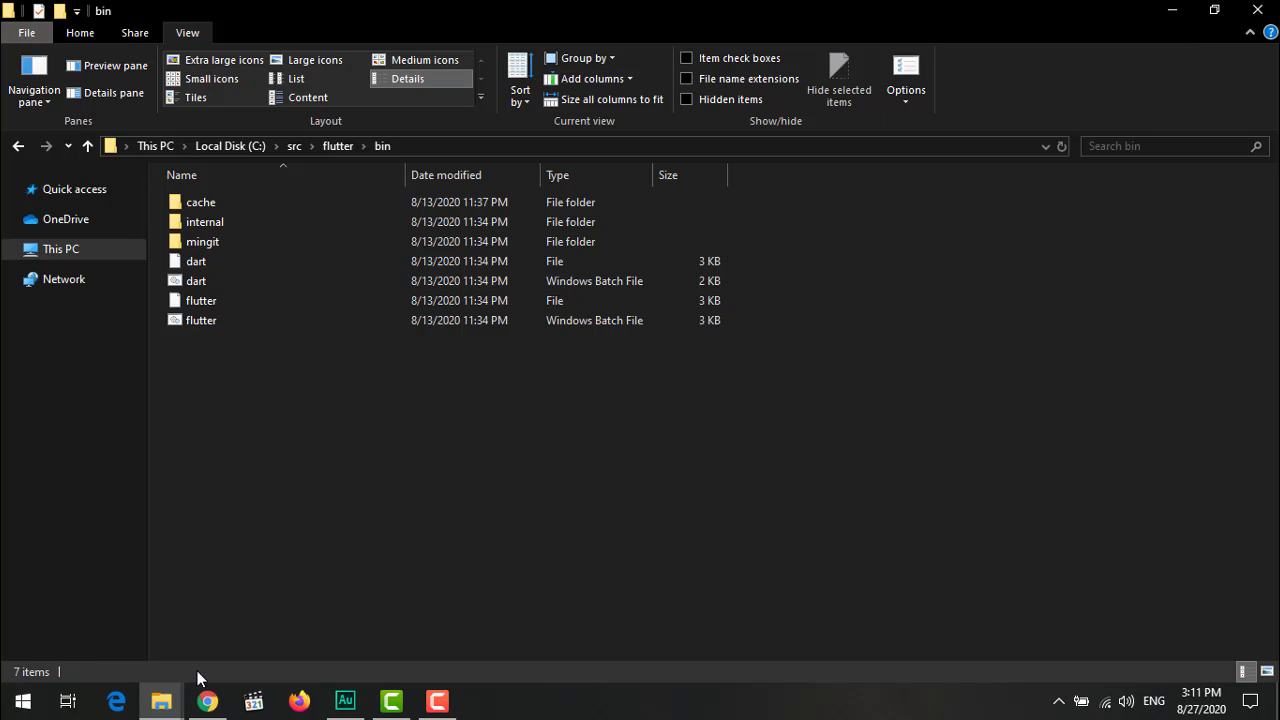
Step: Switch to Chrome and read the Flutter Windows install guide from Get the Flutter SDK through the Run flutter doctor section
click(207, 701)
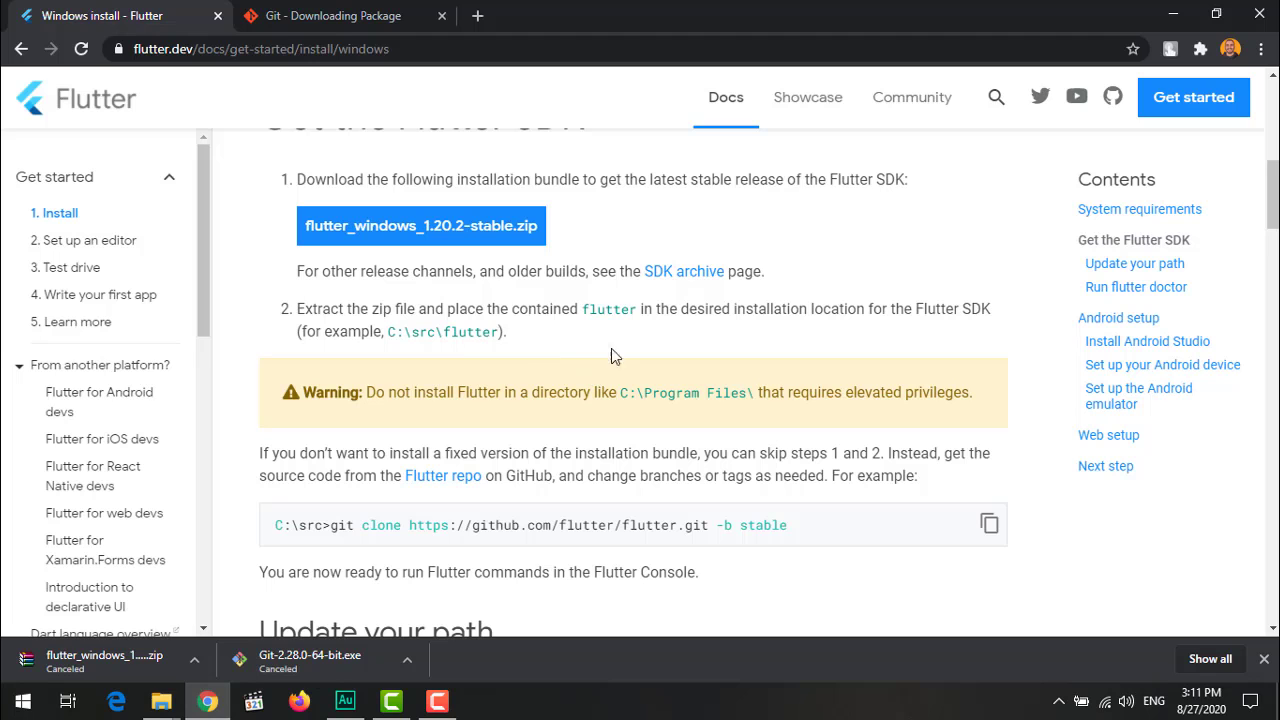
scroll(551, 398, down, 1)
scroll(551, 404, down, 1)
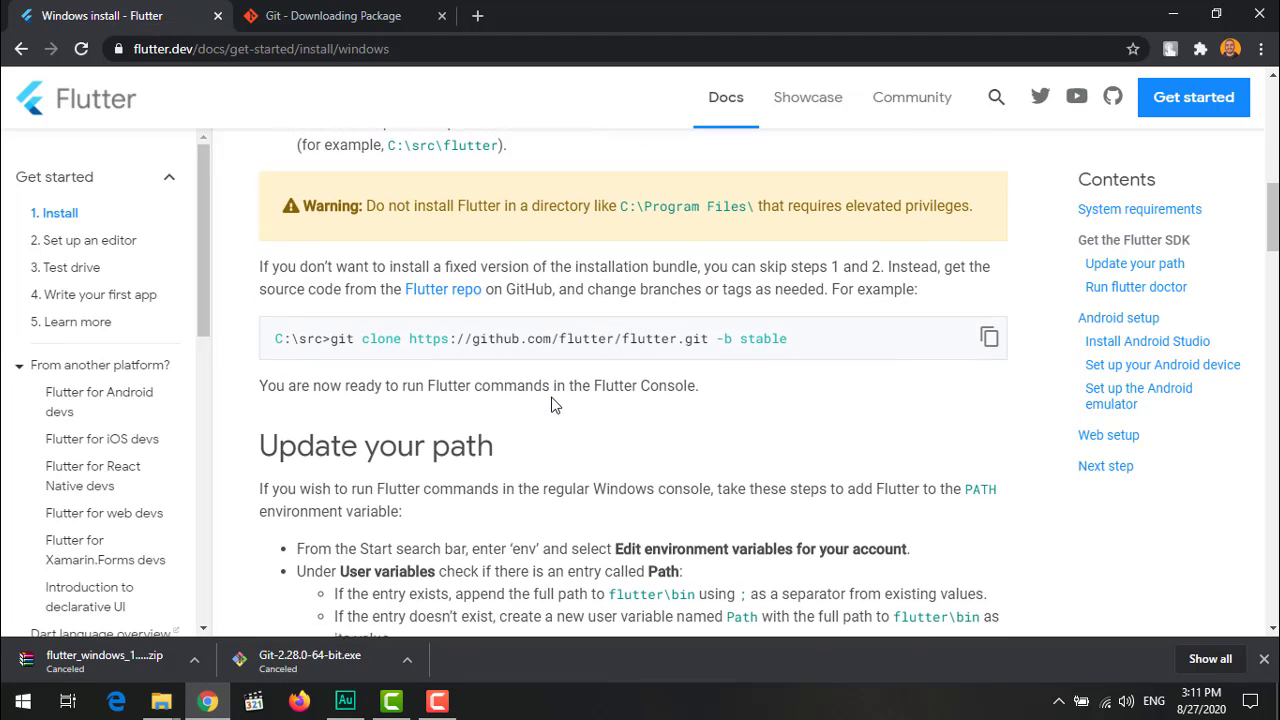
scroll(298, 292, up, 1)
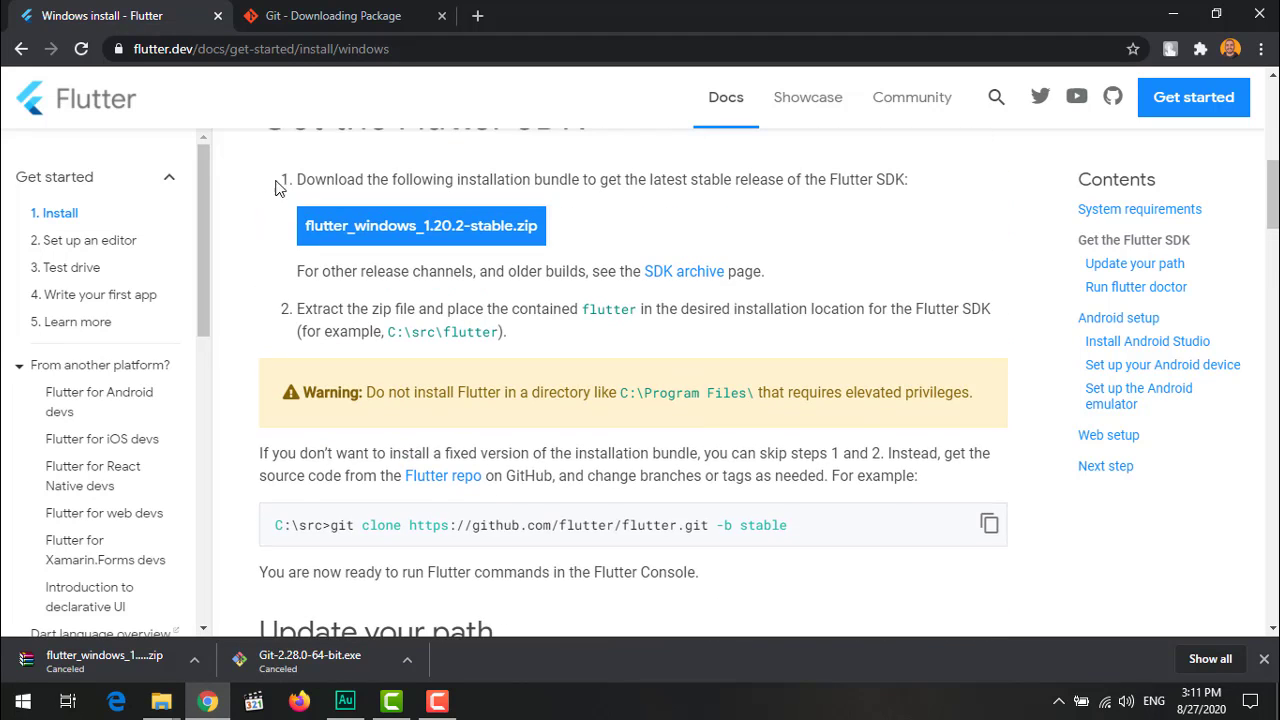
scroll(560, 340, down, 4)
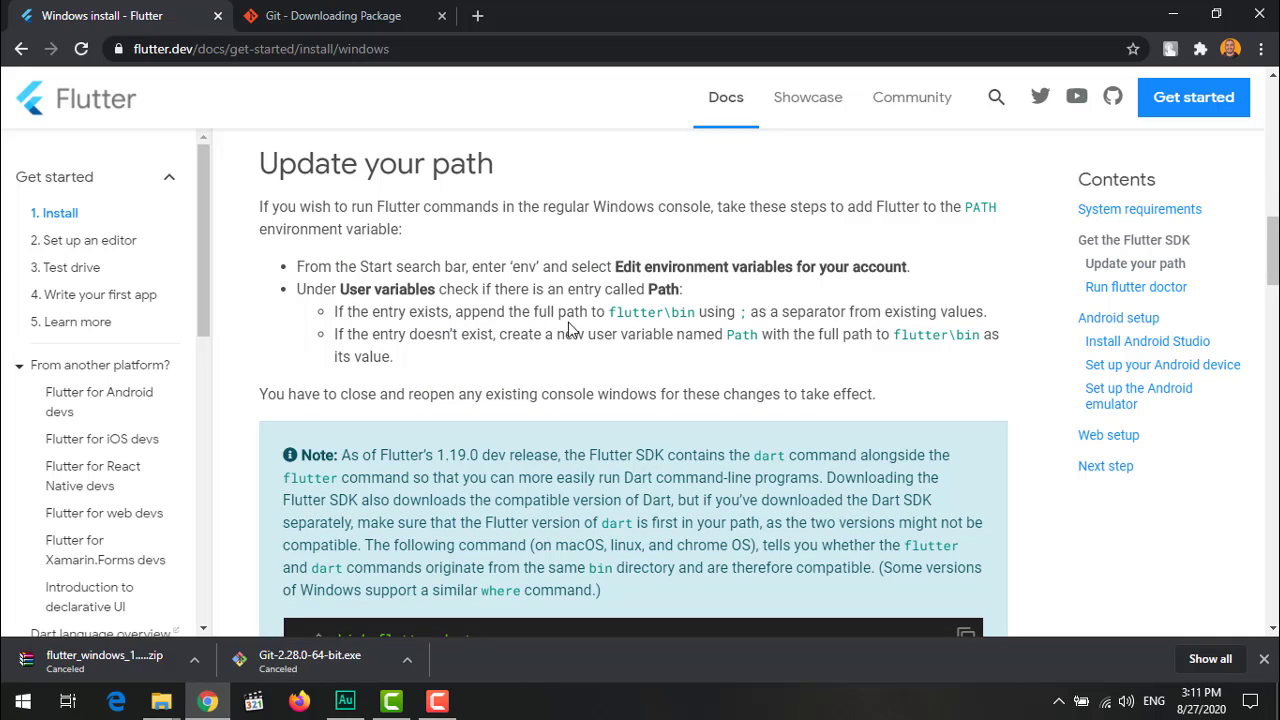
scroll(566, 320, down, 1)
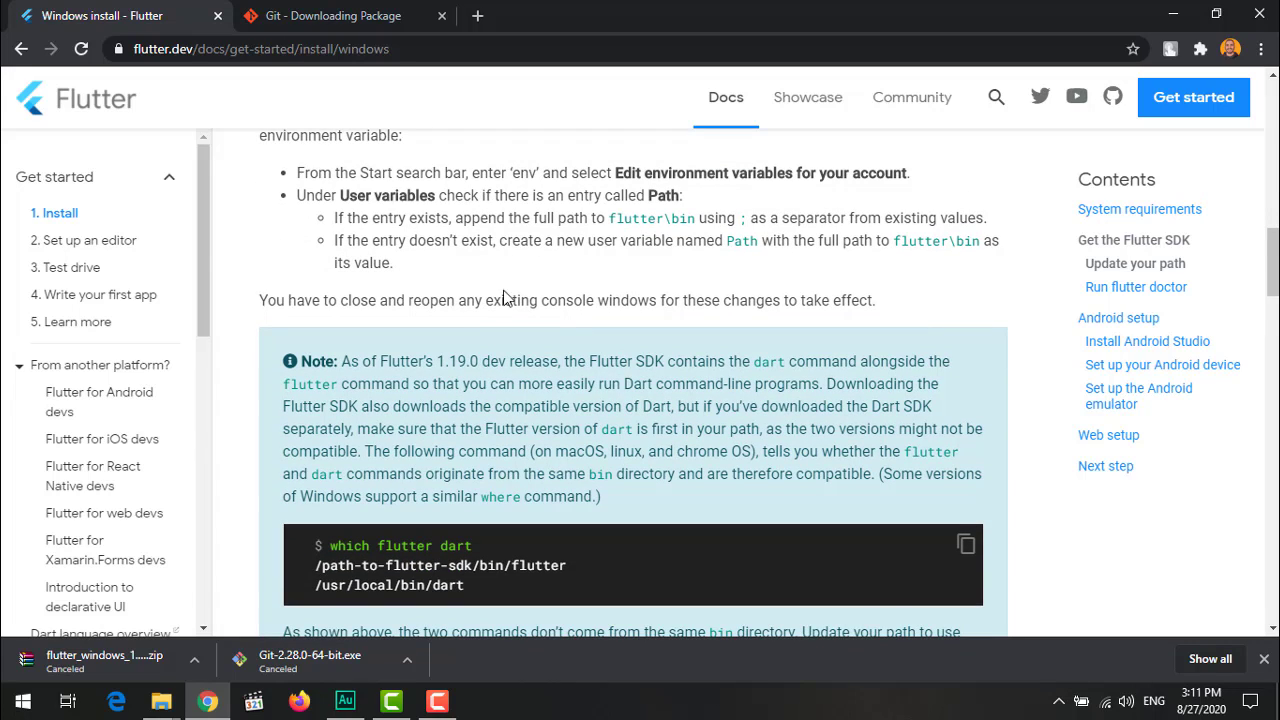
scroll(512, 316, down, 2)
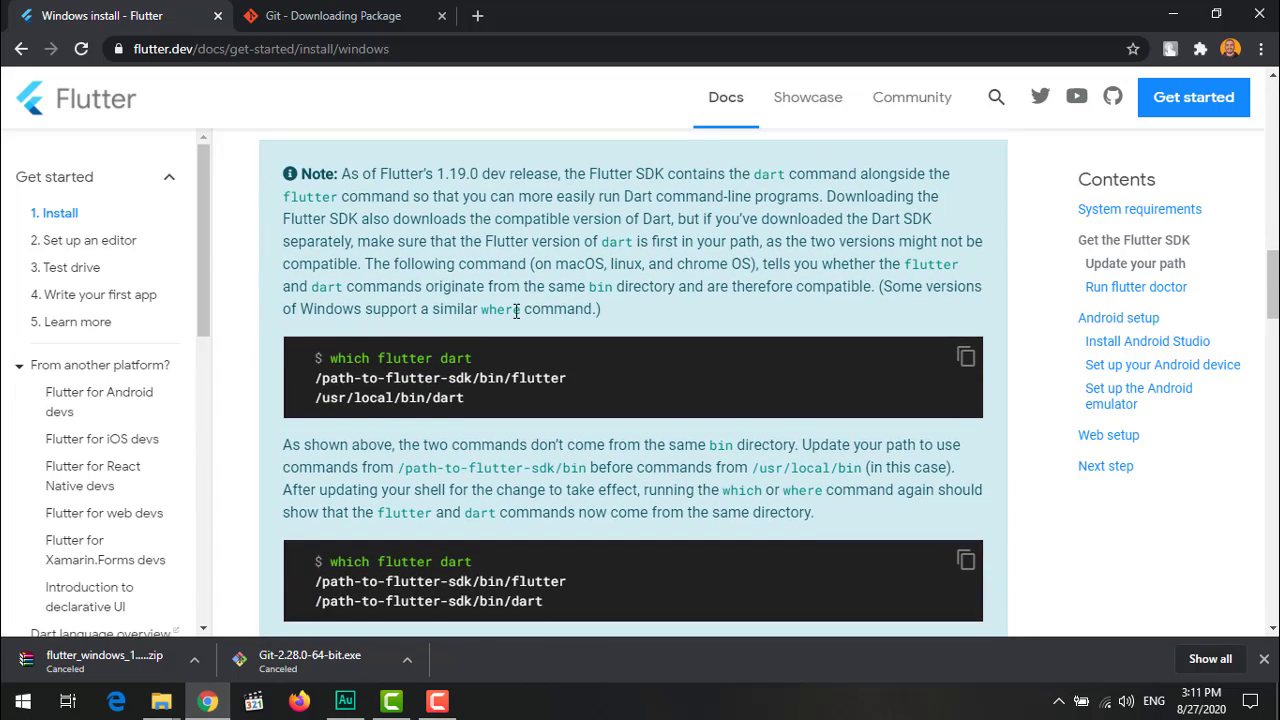
scroll(516, 311, down, 1)
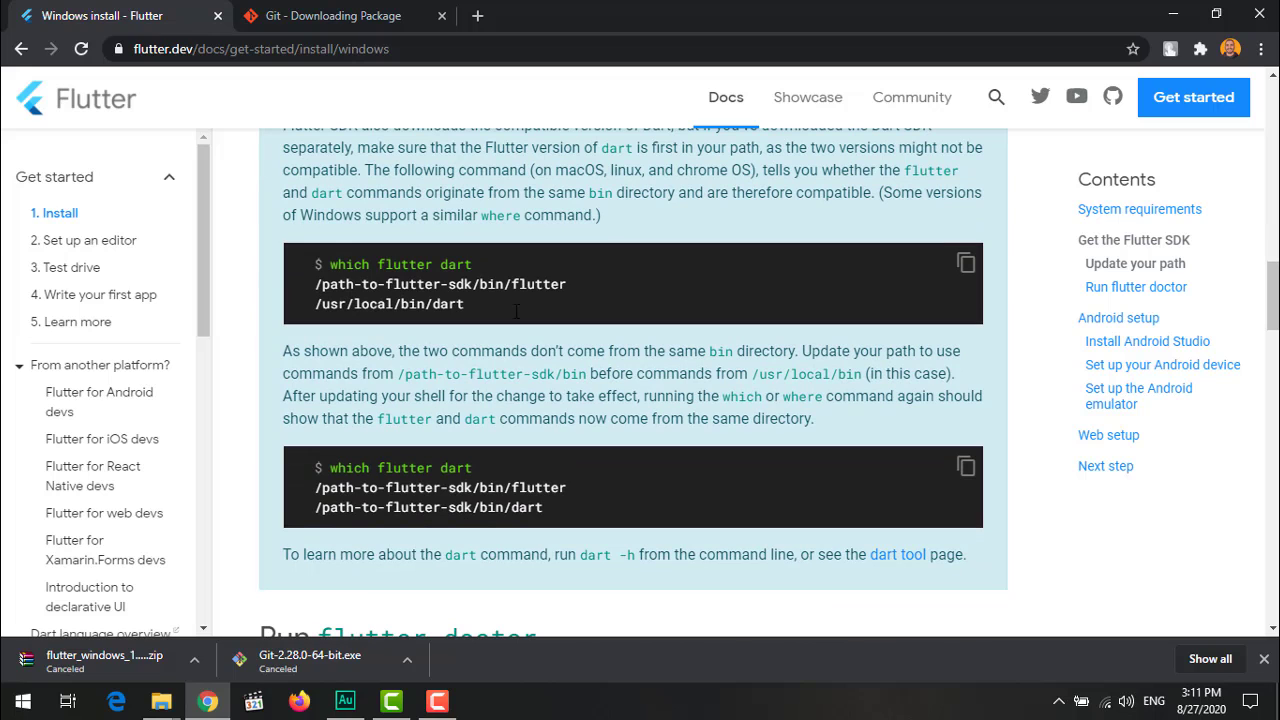
scroll(527, 300, down, 3)
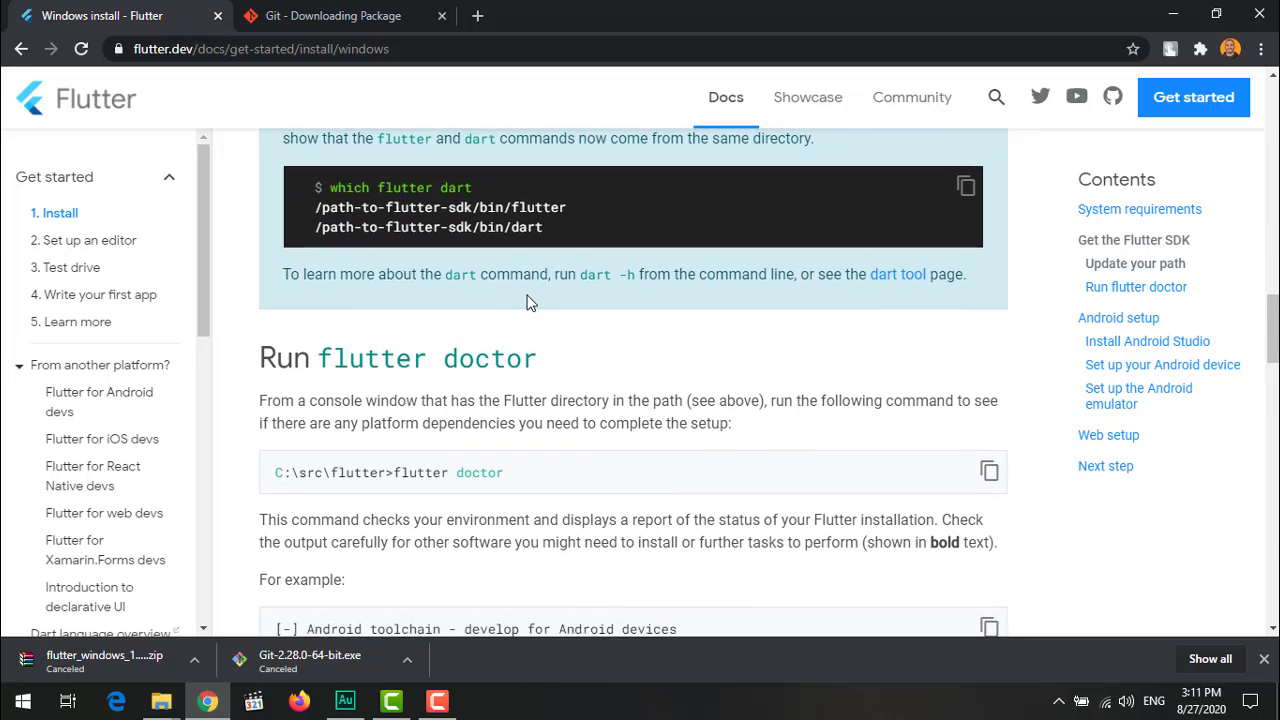
scroll(530, 303, down, 1)
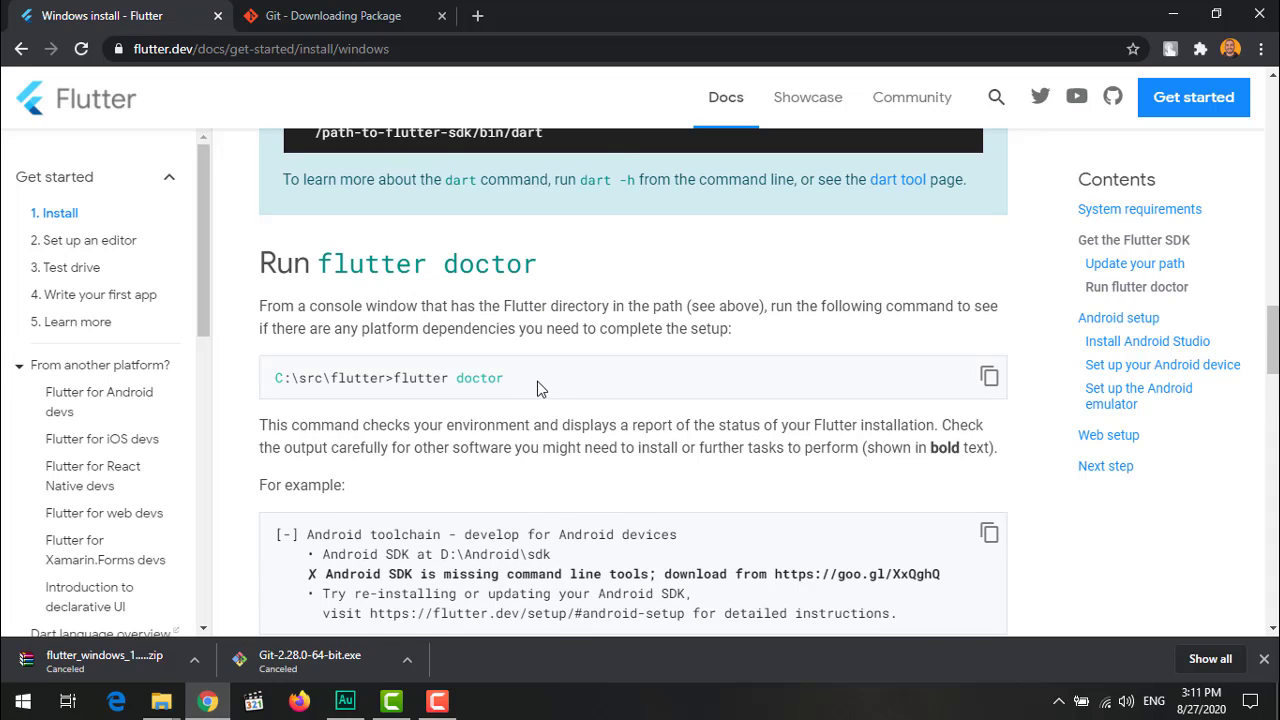
scroll(537, 387, down, 1)
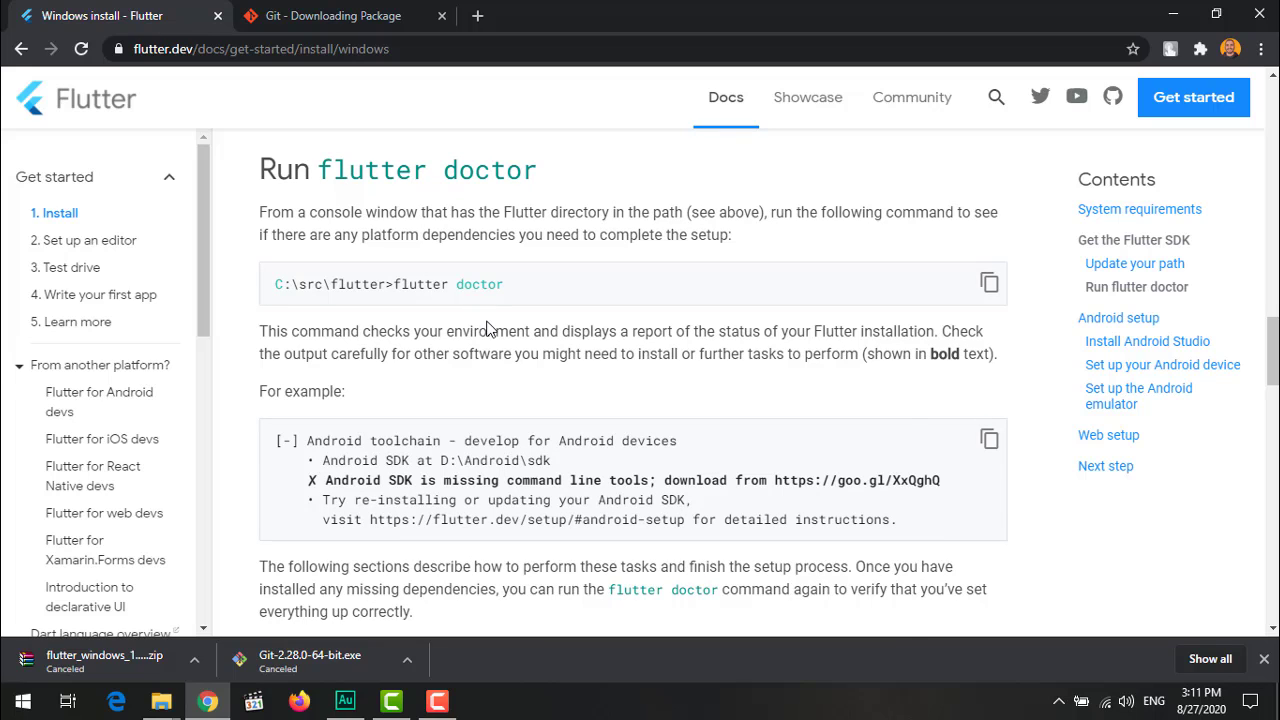
Step: Open Command Prompt, run flutter doctor to check for missing dependencies and close the window
key(super)
text(cmd)
key(Return)
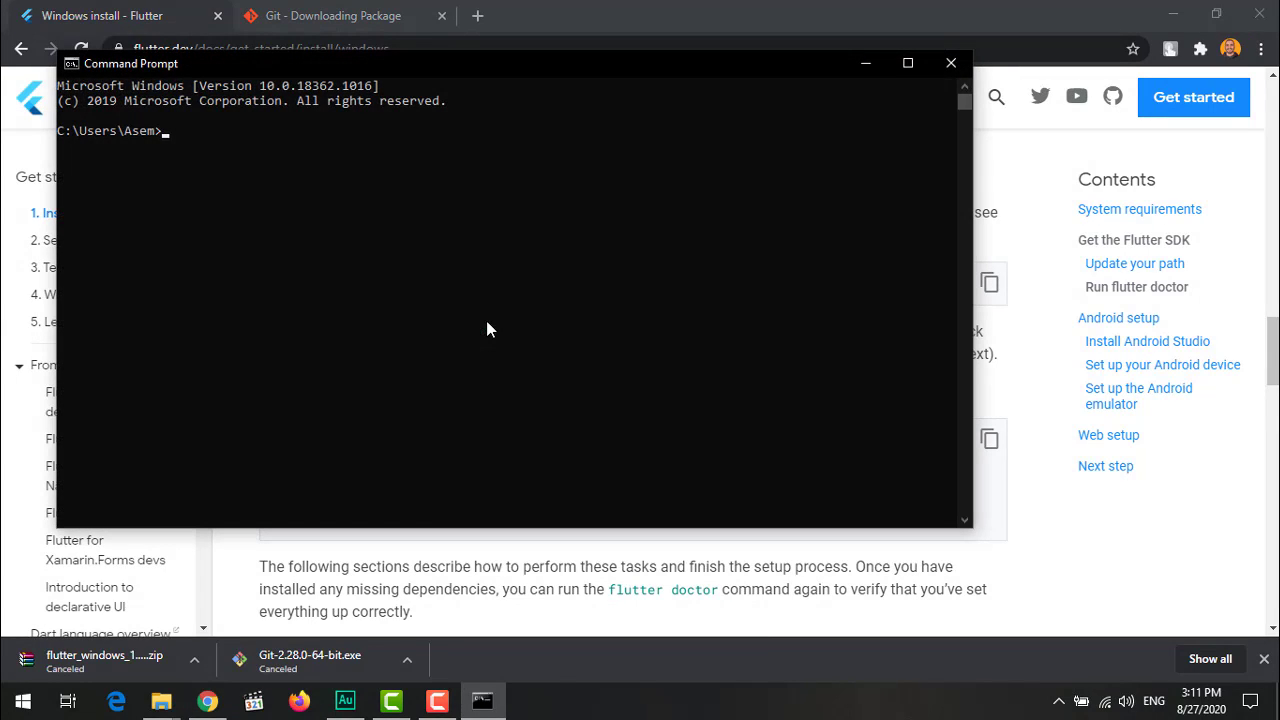
text(flutter doctor)
key(Return)
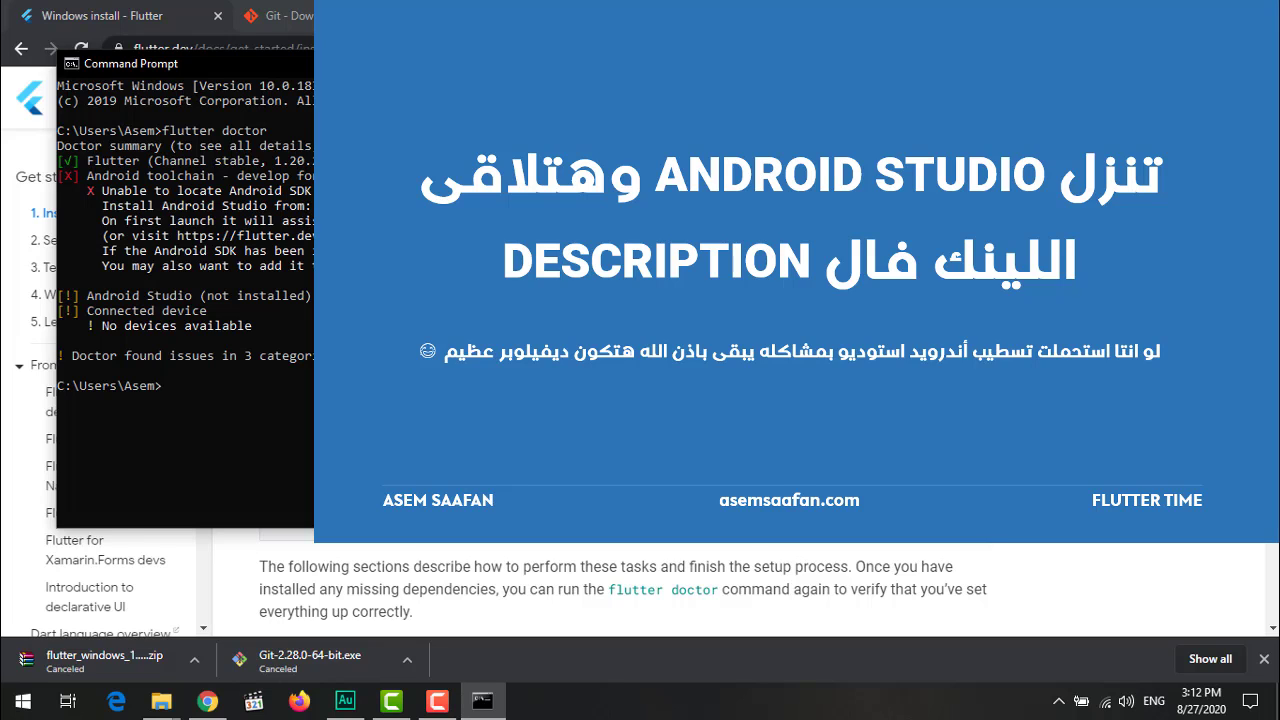
key(alt+F4)
Step: Open the Android Studio link from the guide's Android setup section in a new tab, close the Git tab and show the new page
scroll(630, 400, down, 5)
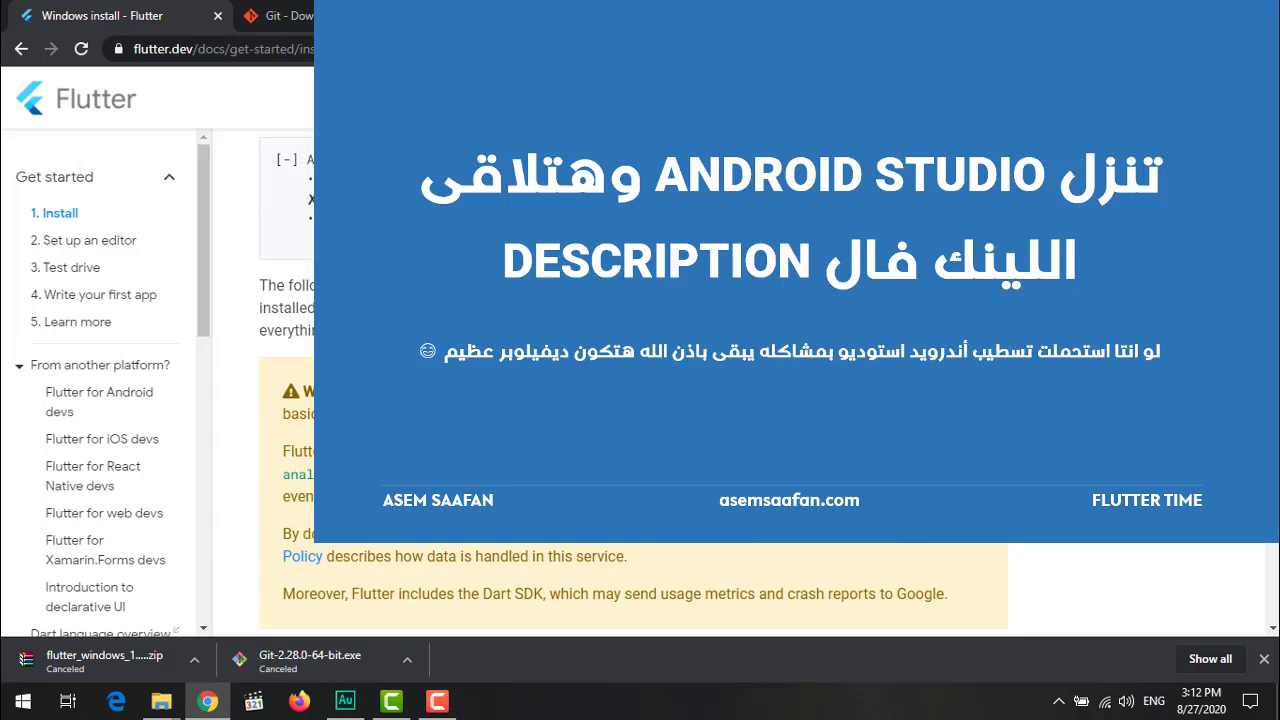
scroll(555, 360, down, 3)
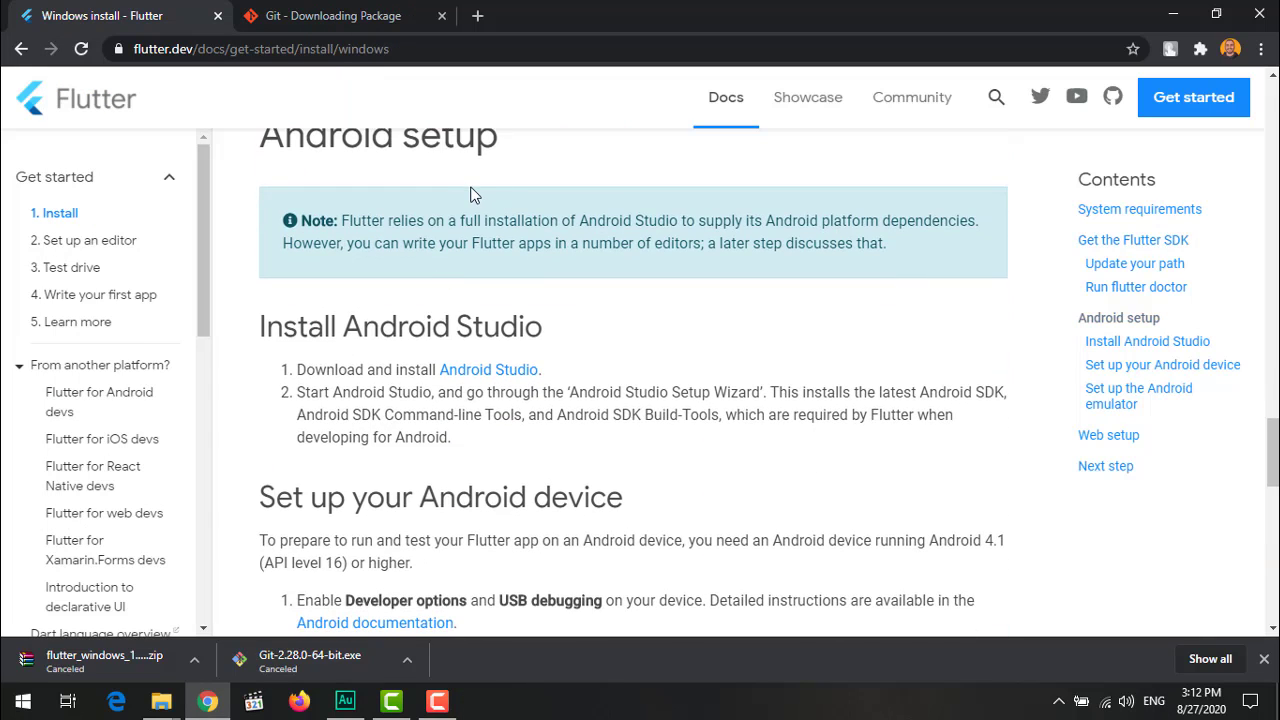
middle_click(497, 379)
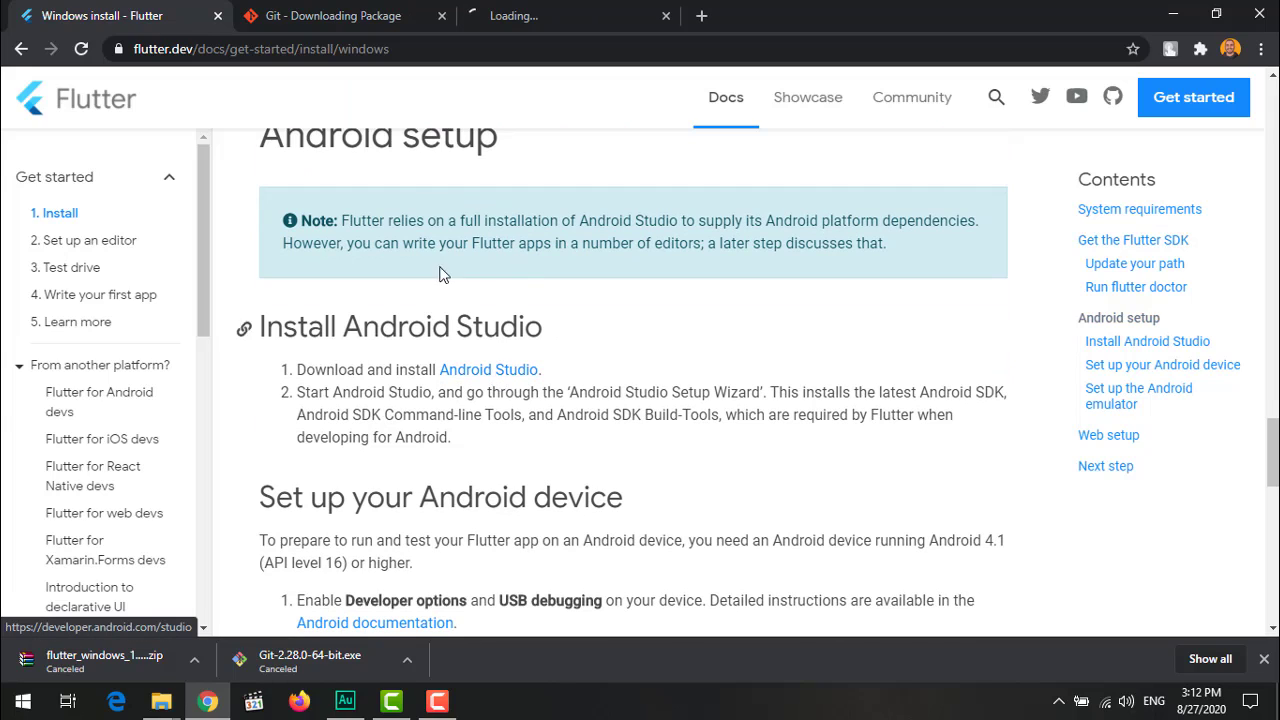
middle_click(347, 8)
click(340, 12)
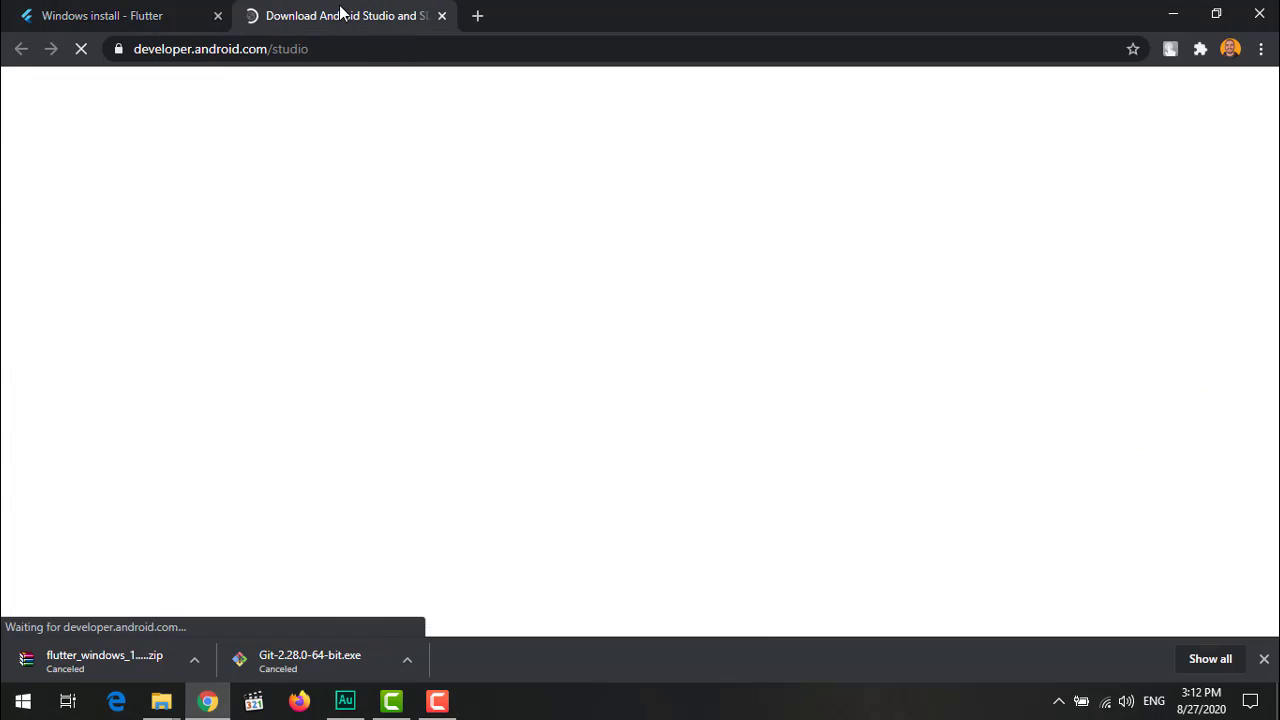
Step: Accept the license terms, start the Android Studio 4.0.1 download for Windows, and cancel the running download
scroll(614, 491, down, 1)
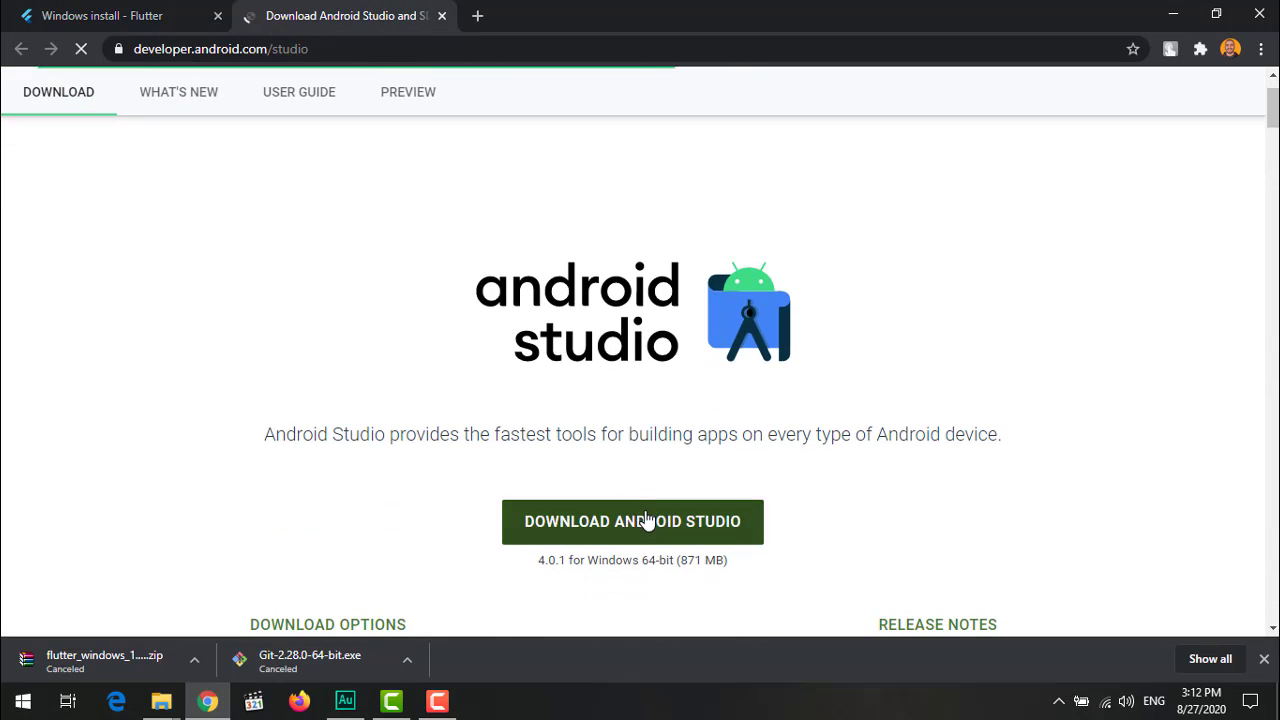
click(648, 521)
click(303, 500)
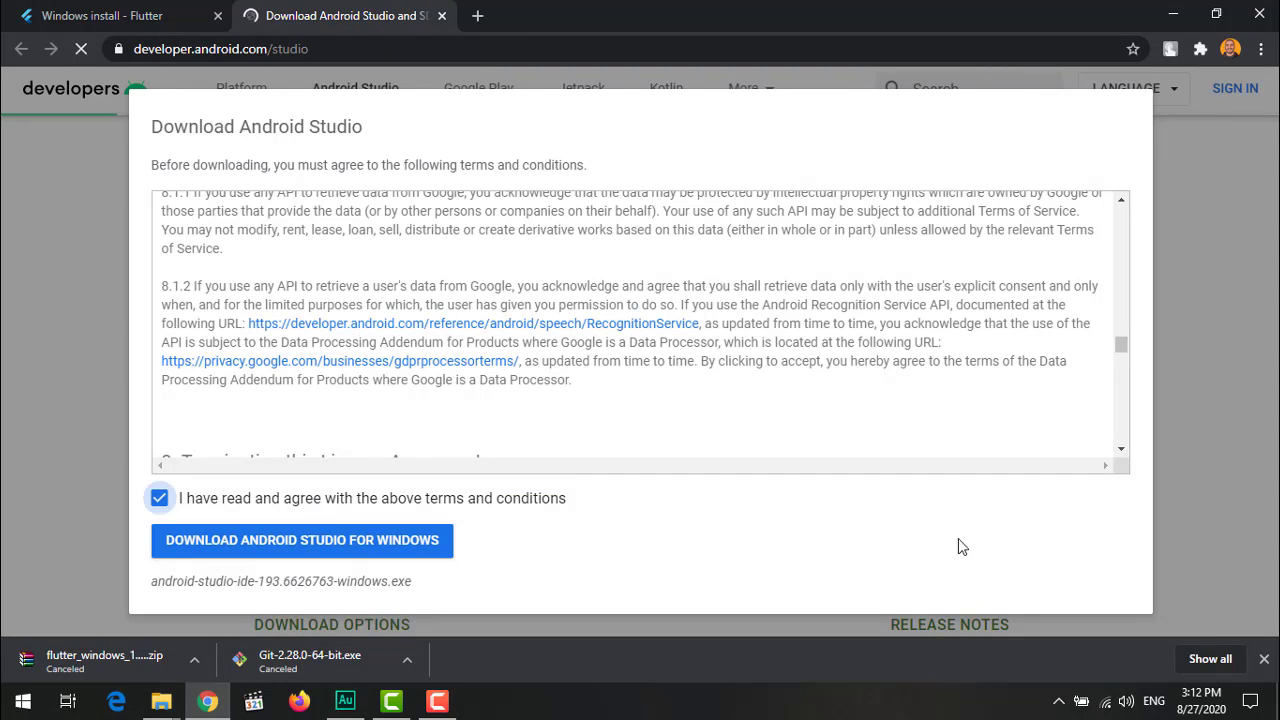
click(434, 548)
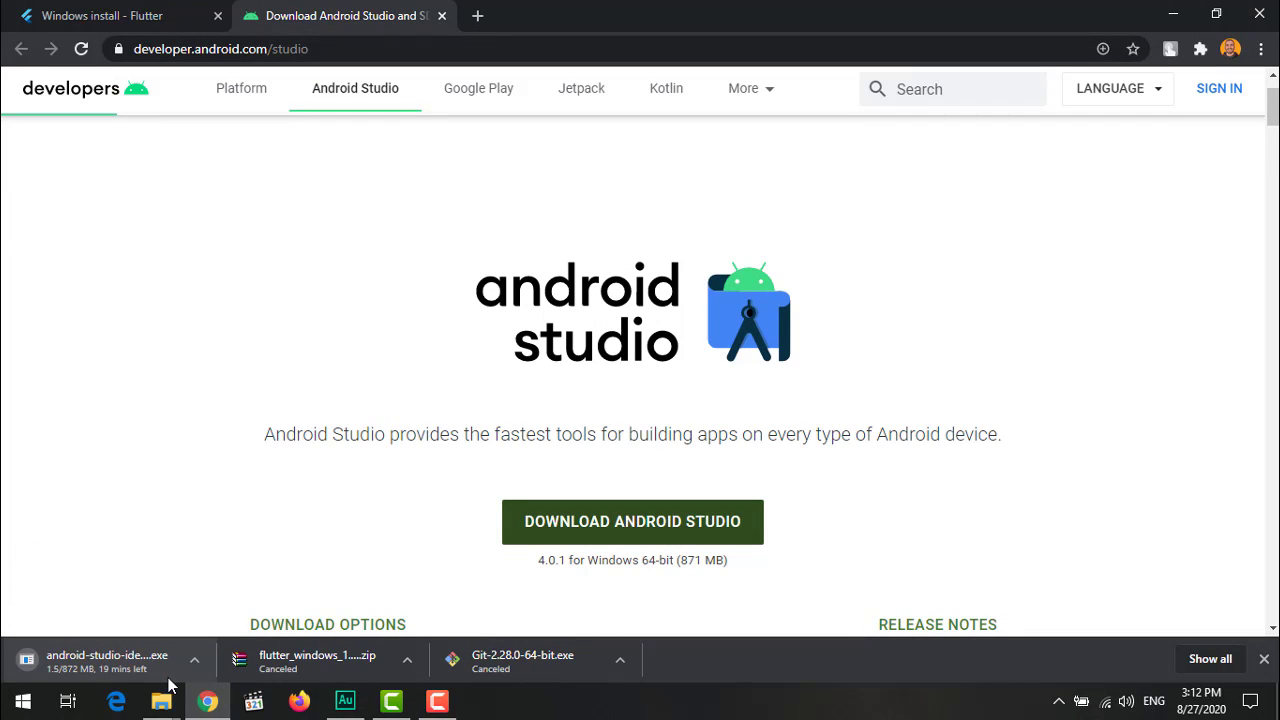
click(194, 660)
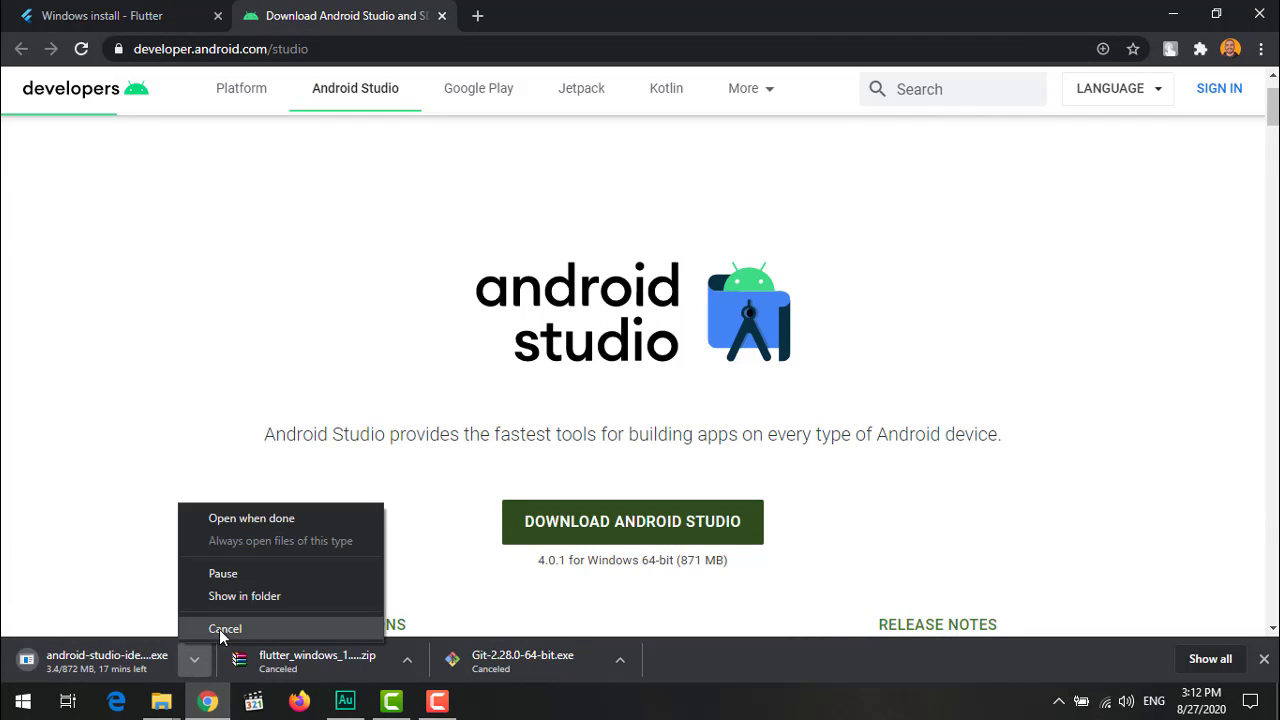
click(219, 629)
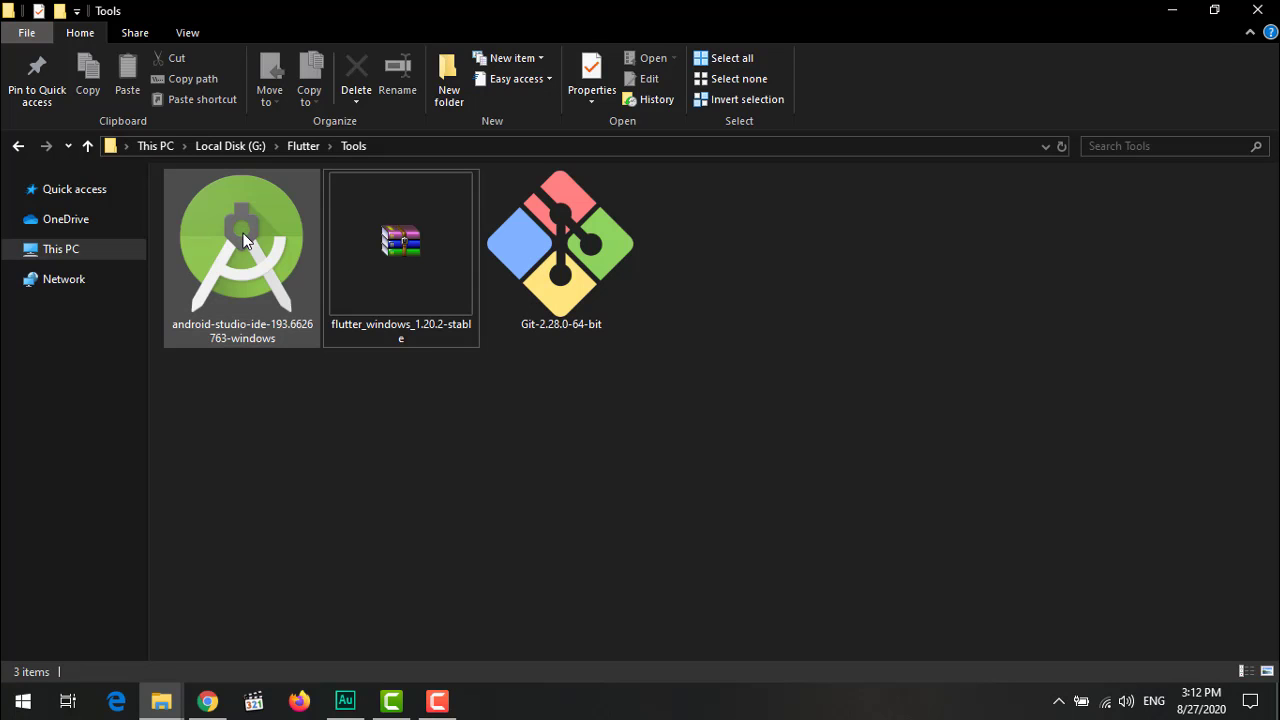
Step: Run the android-studio-ide-193.6626763-windows installer from G:\Flutter\Tools, disabling the prompt that always asks before opening it
click(250, 246)
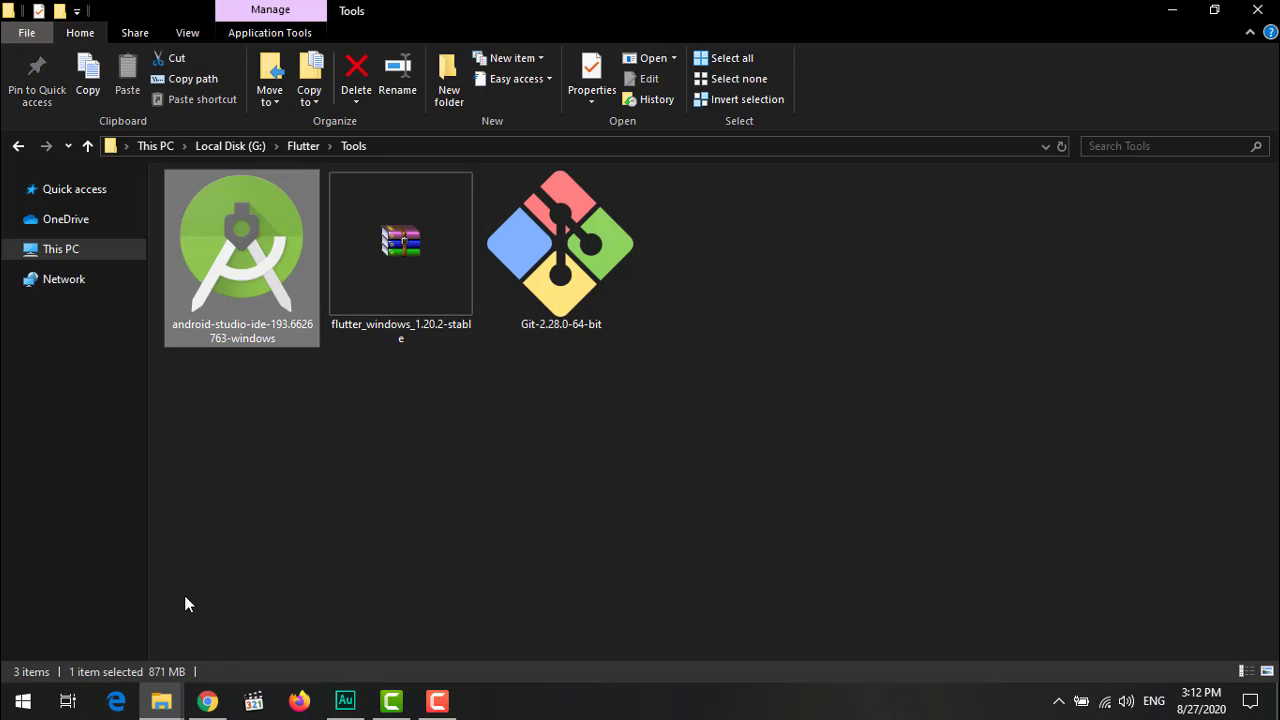
double_click(242, 237)
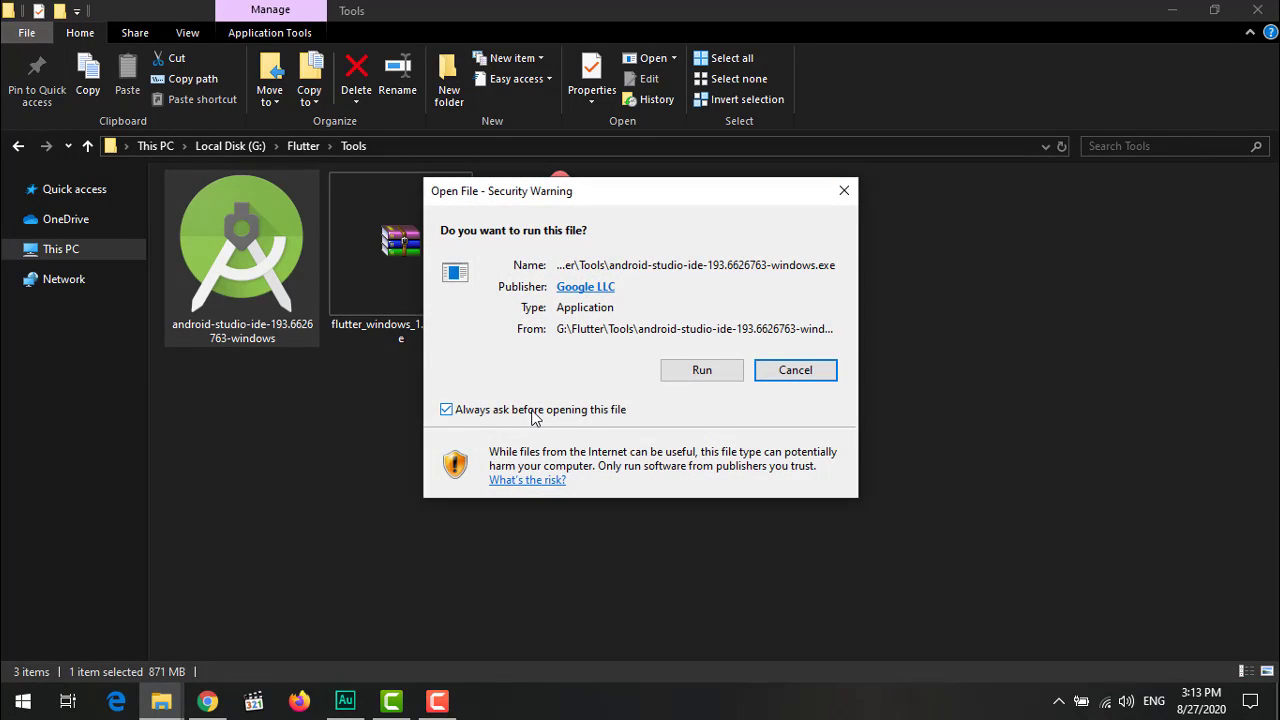
click(555, 414)
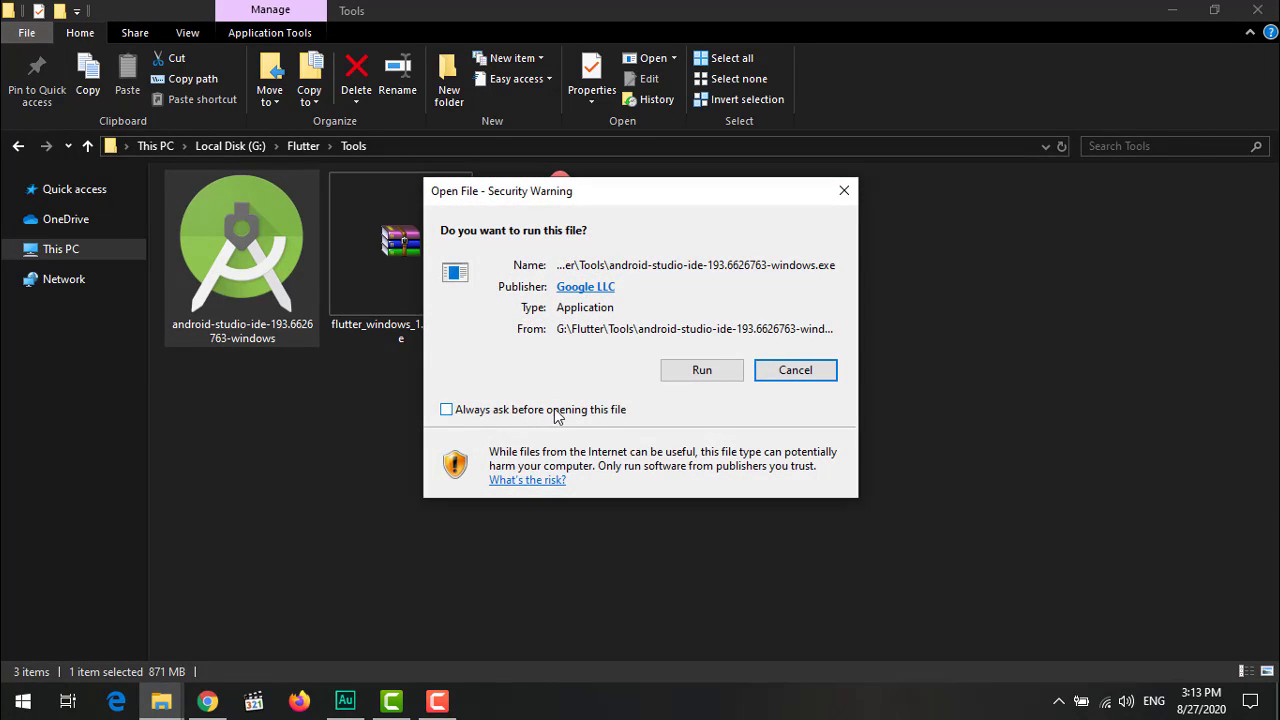
click(688, 370)
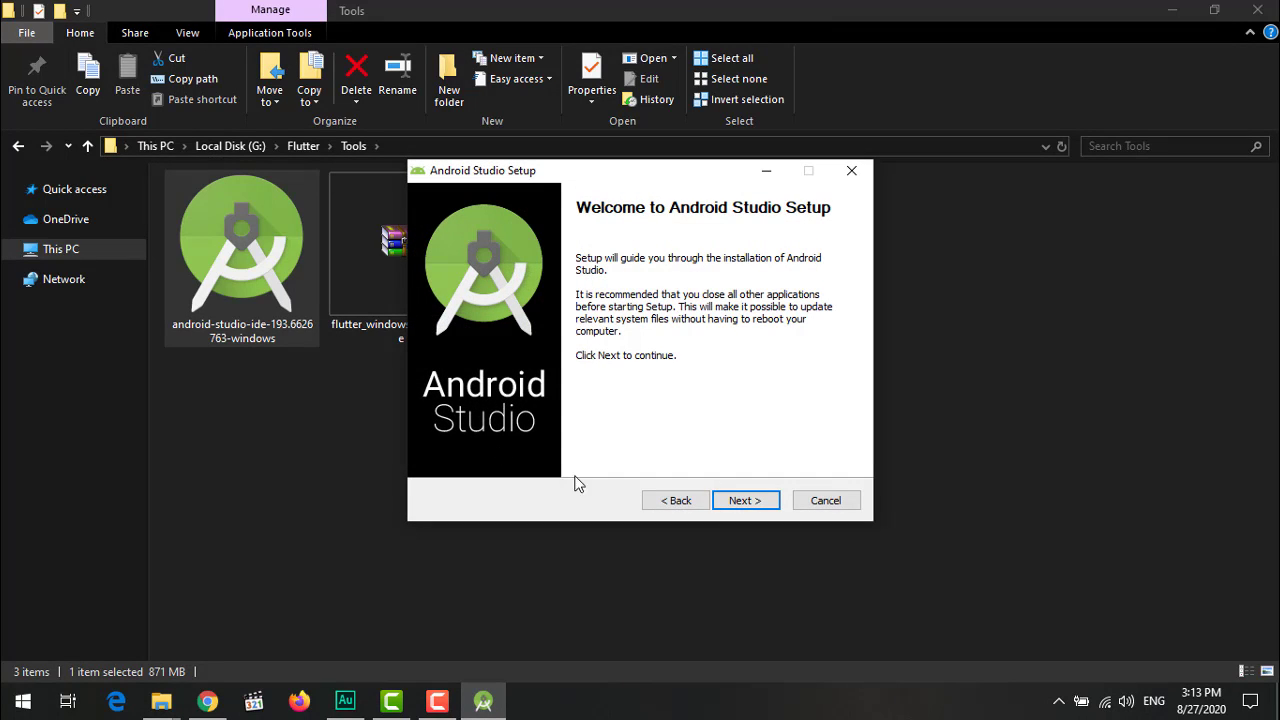
Step: Install Android Studio with Android Virtual Device in C:\Program Files\Android\Android Studio, keeping the Android Studio Start menu folder, and launch it when setup ends
click(750, 501)
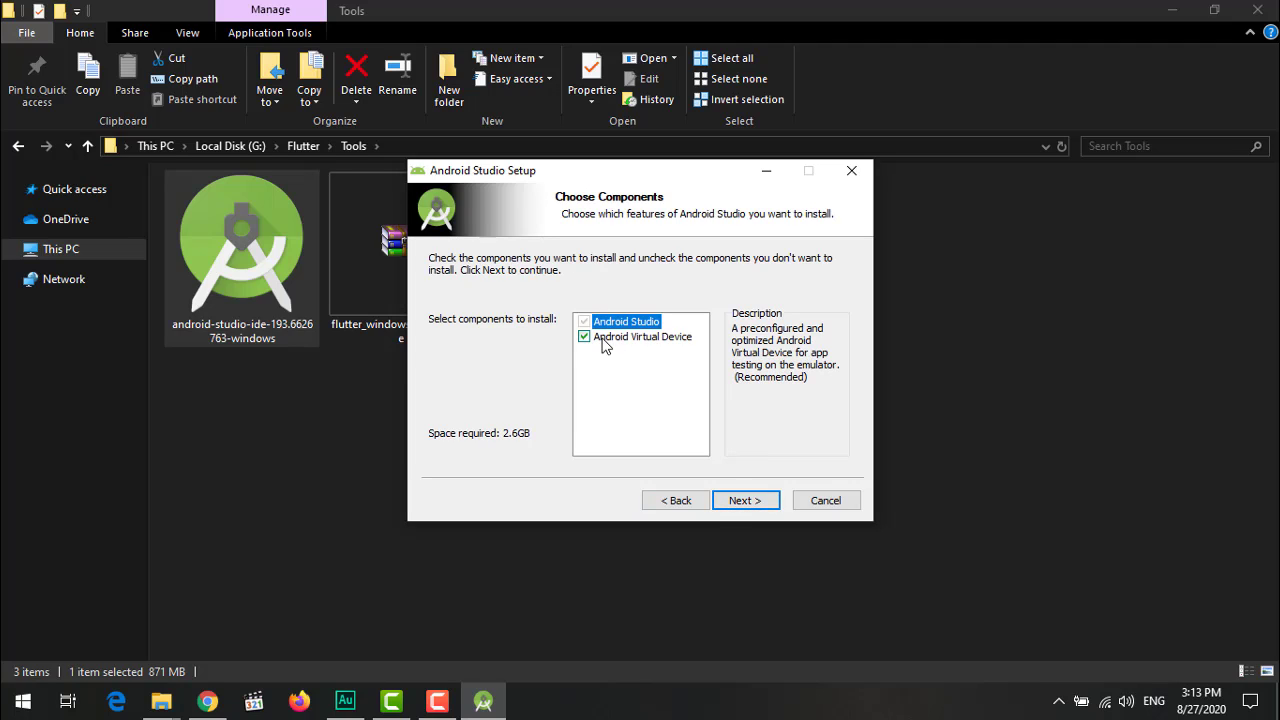
click(746, 498)
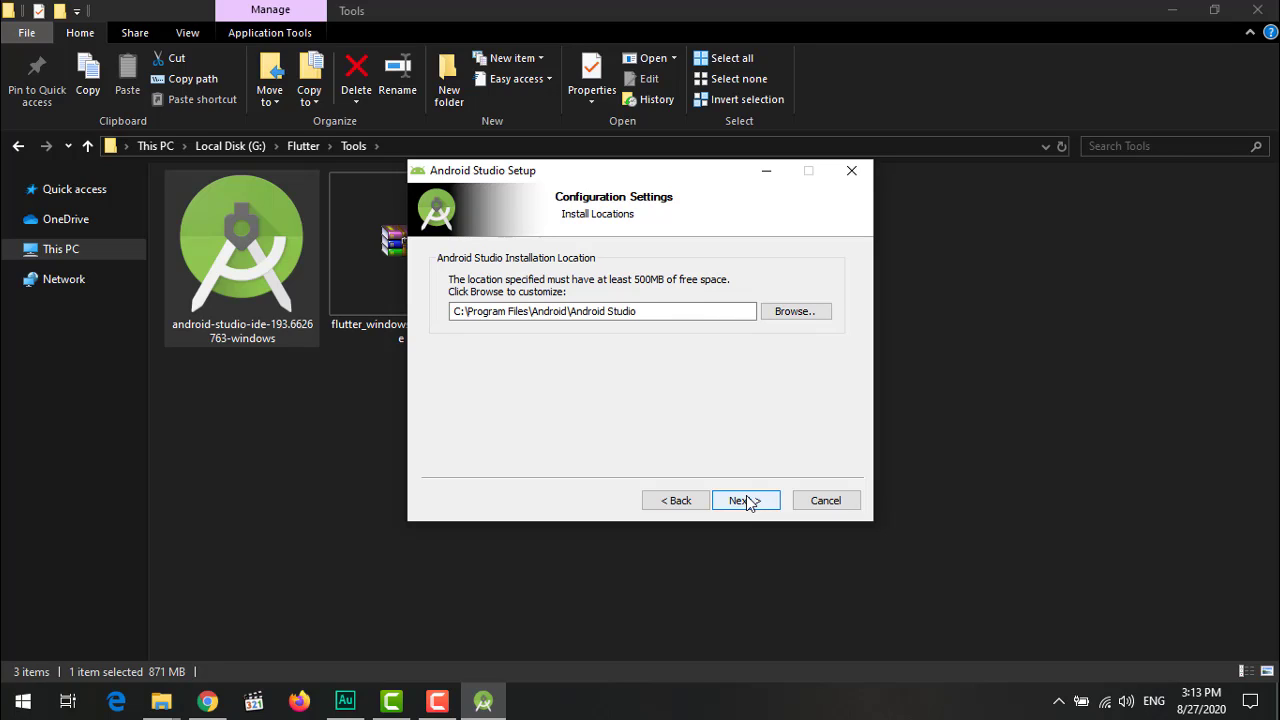
click(744, 501)
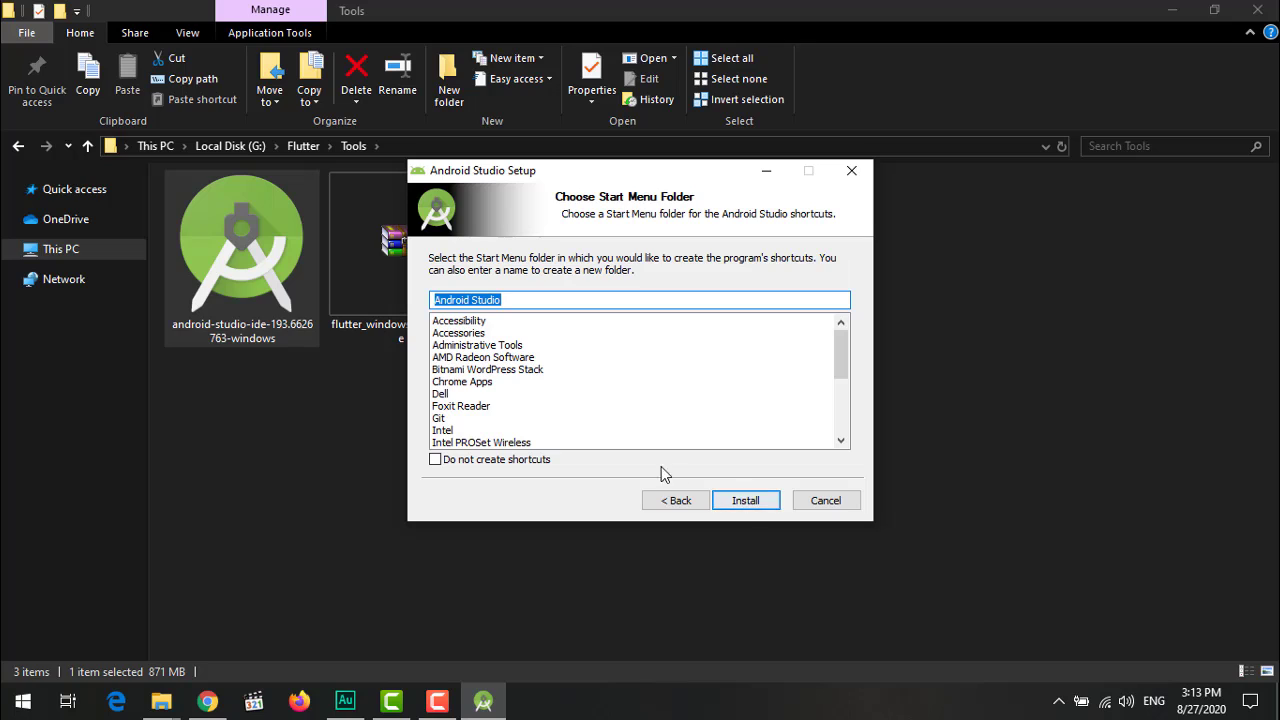
click(745, 501)
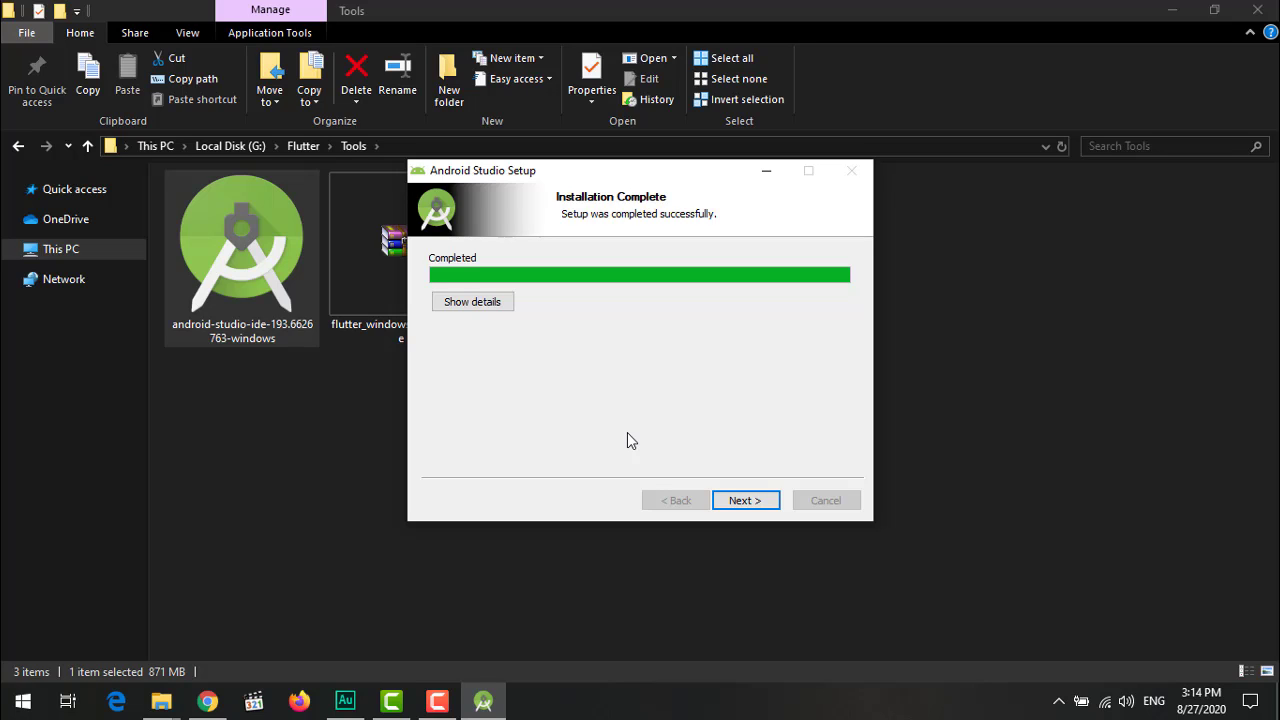
click(744, 501)
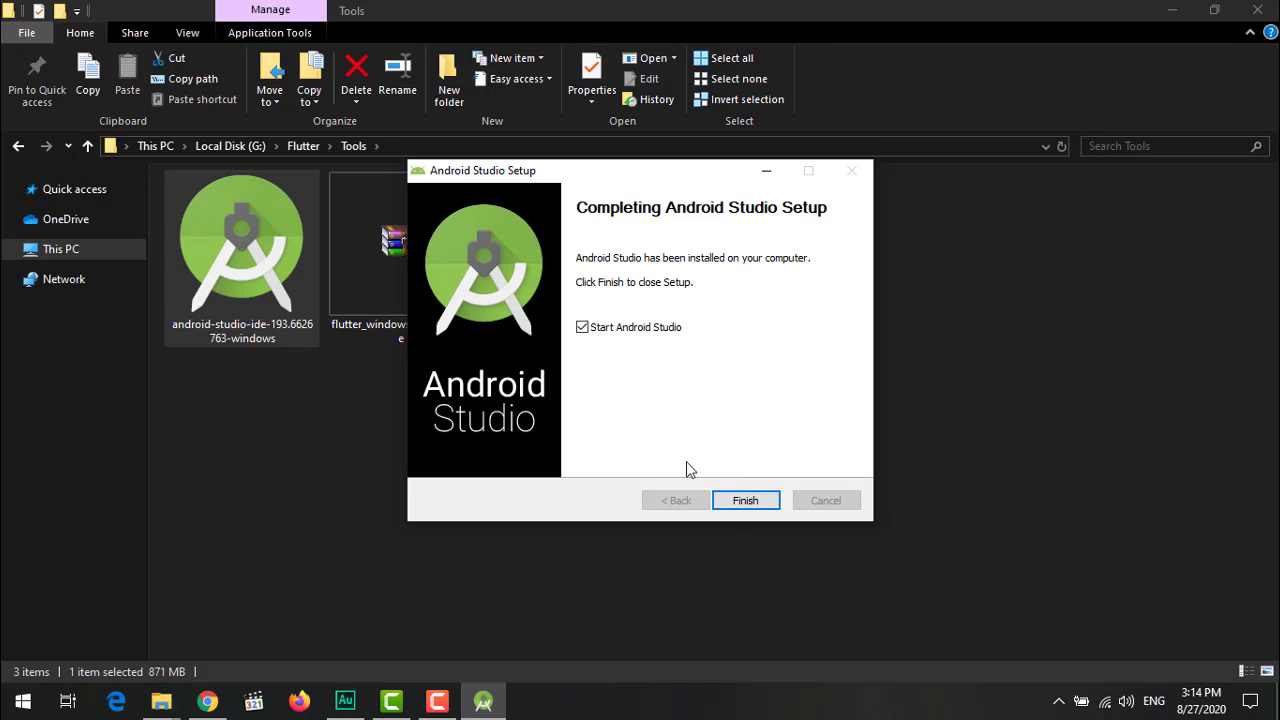
click(744, 502)
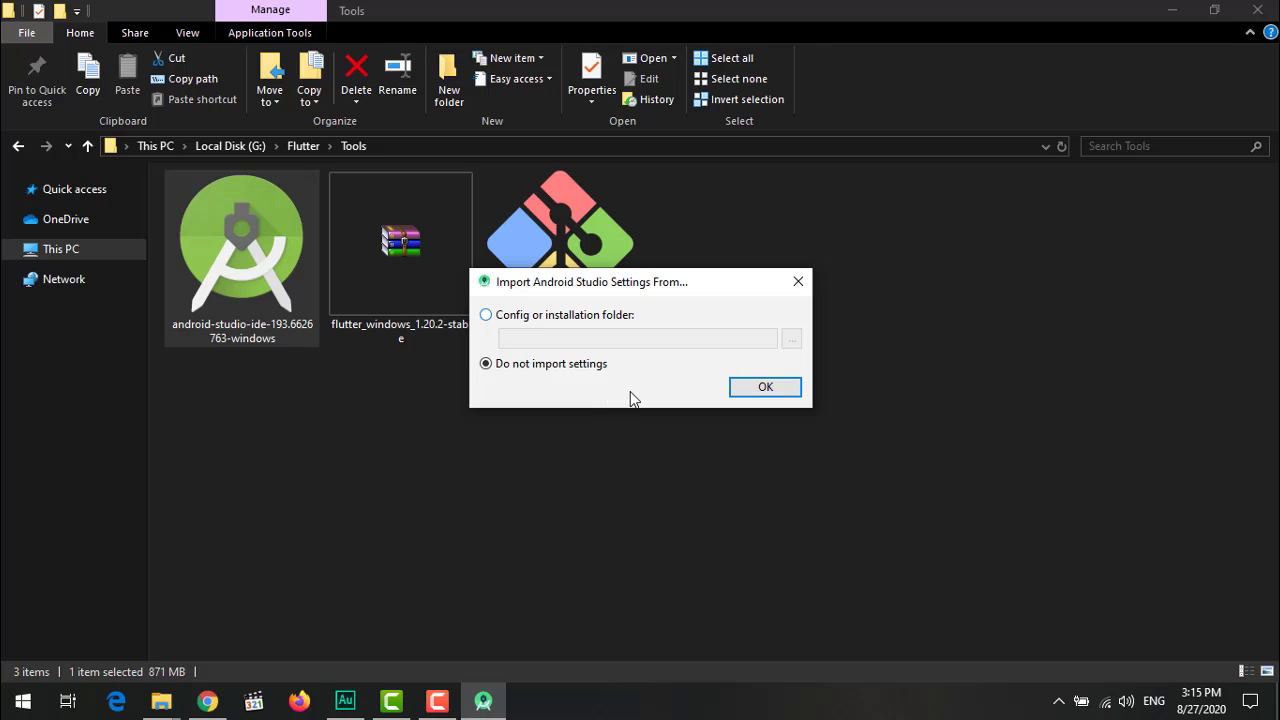
Step: Continue the first launch without importing settings or sending usage statistics, and bring up the Android Studio Setup Wizard
click(752, 393)
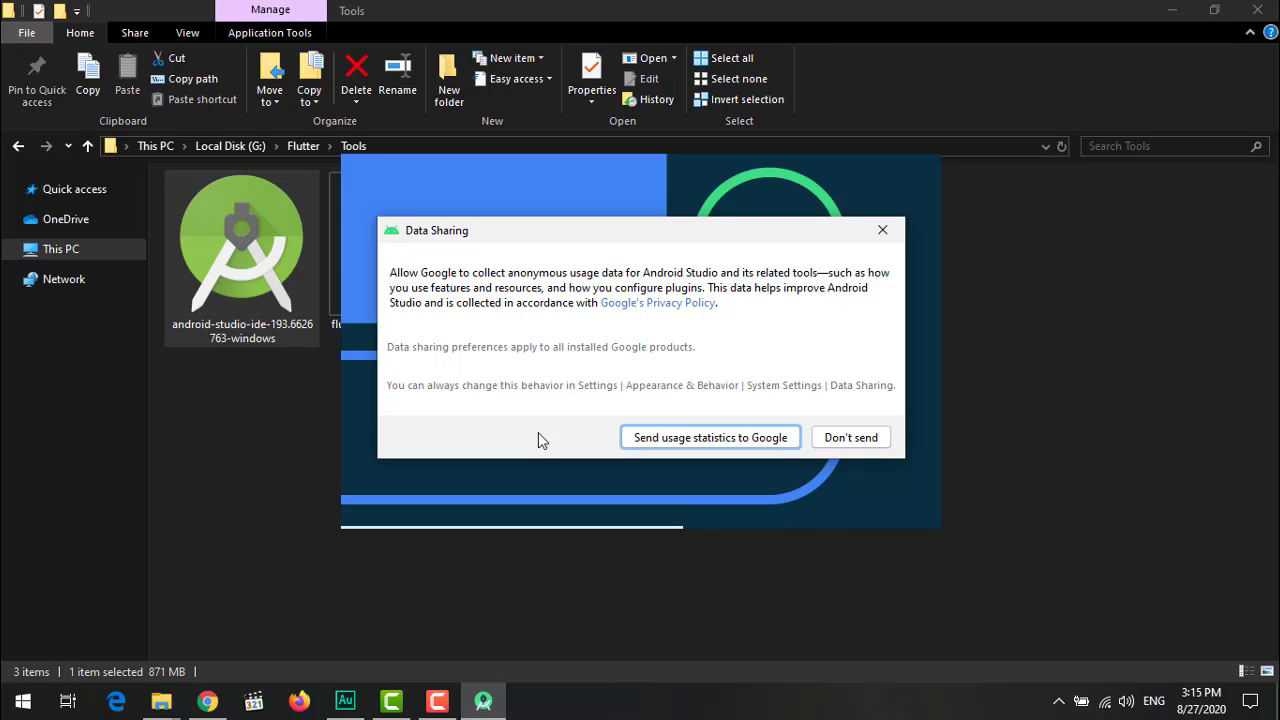
click(843, 440)
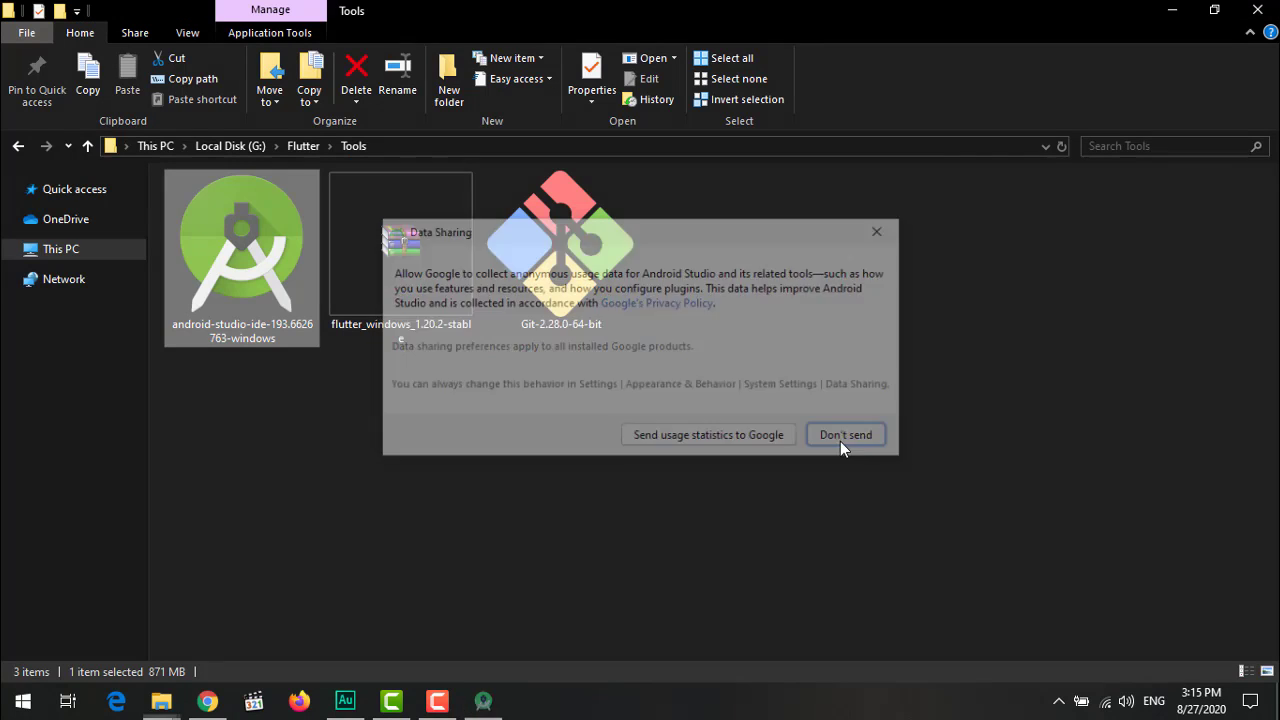
right_click(633, 501)
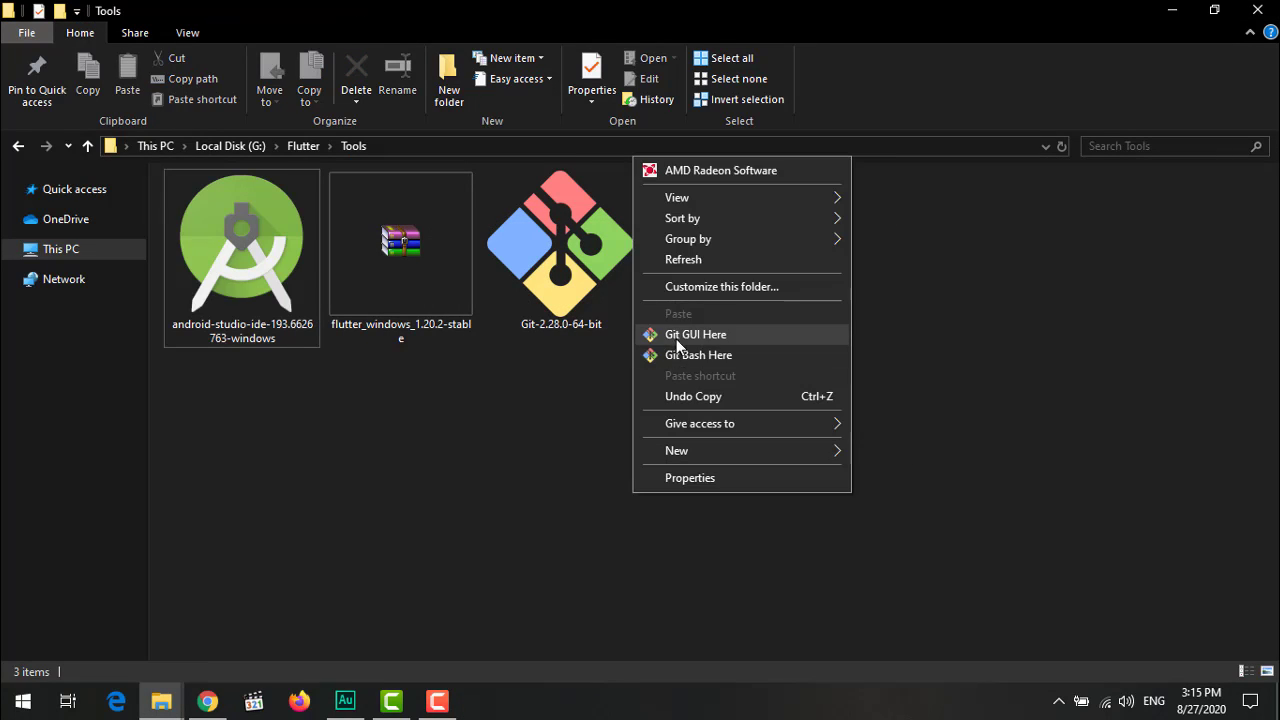
click(676, 262)
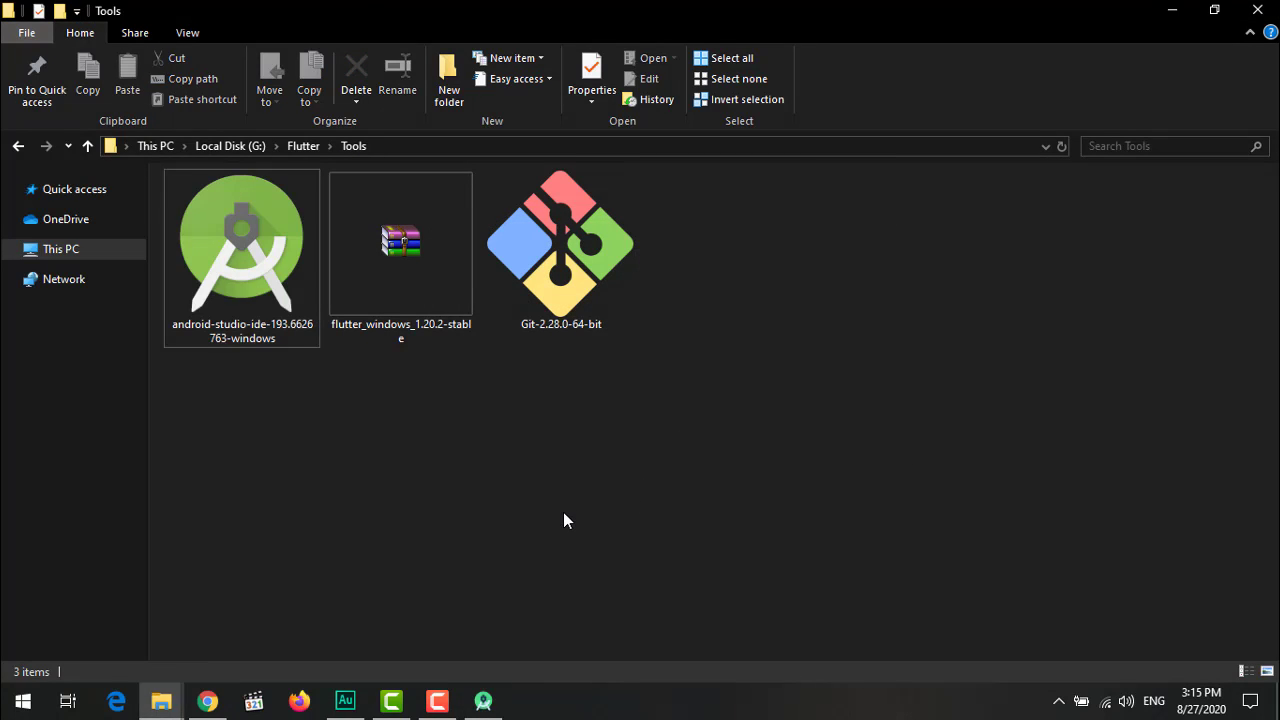
click(490, 703)
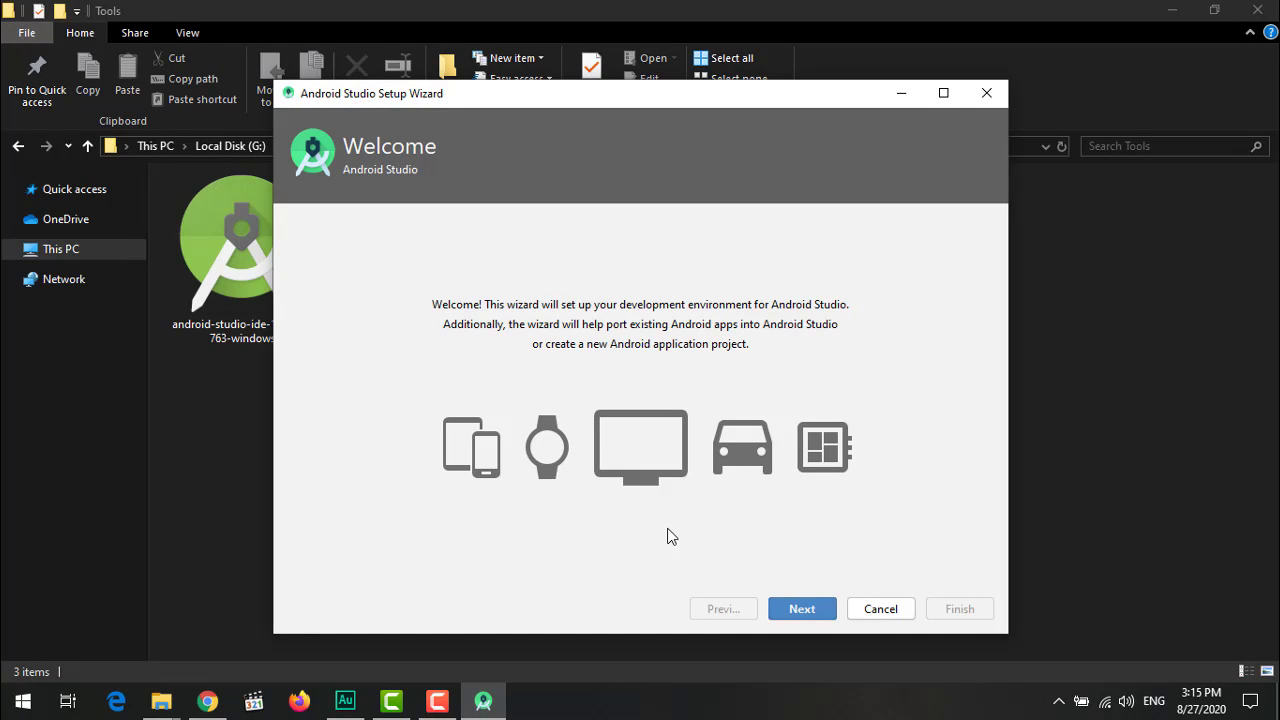
Step: Choose the Standard install type and the Darcula UI theme in the setup wizard
click(803, 610)
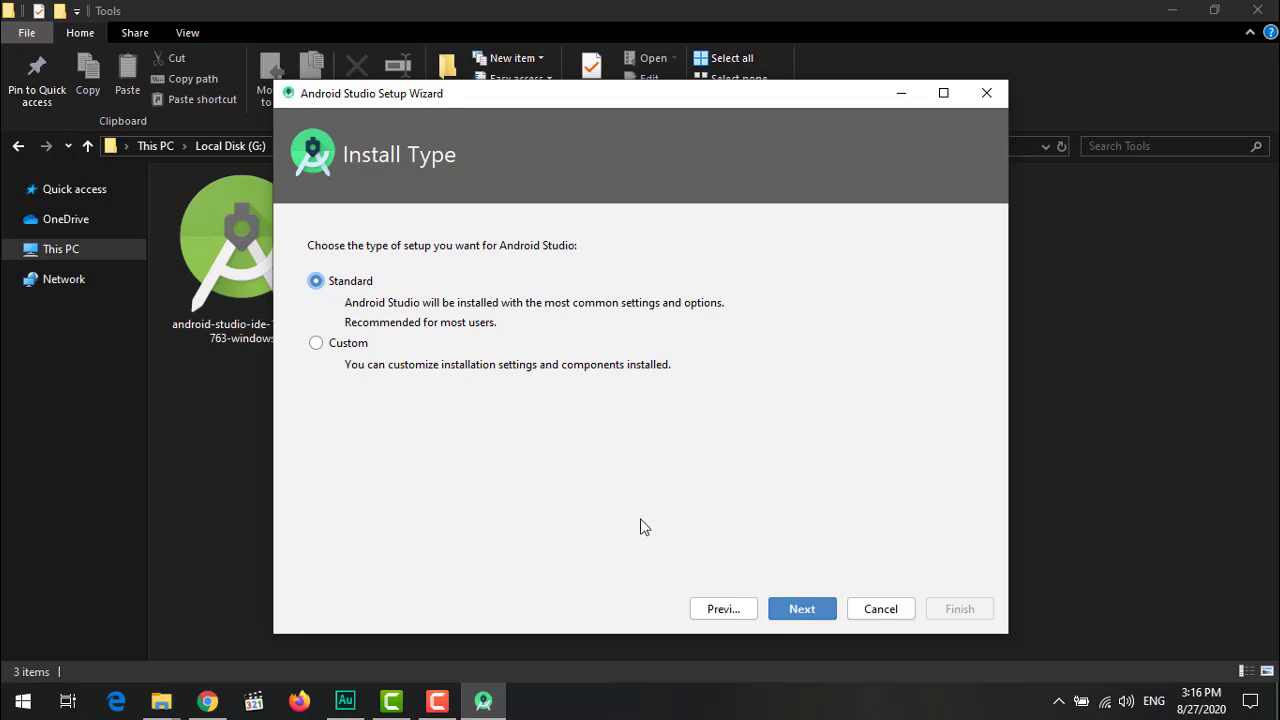
click(800, 609)
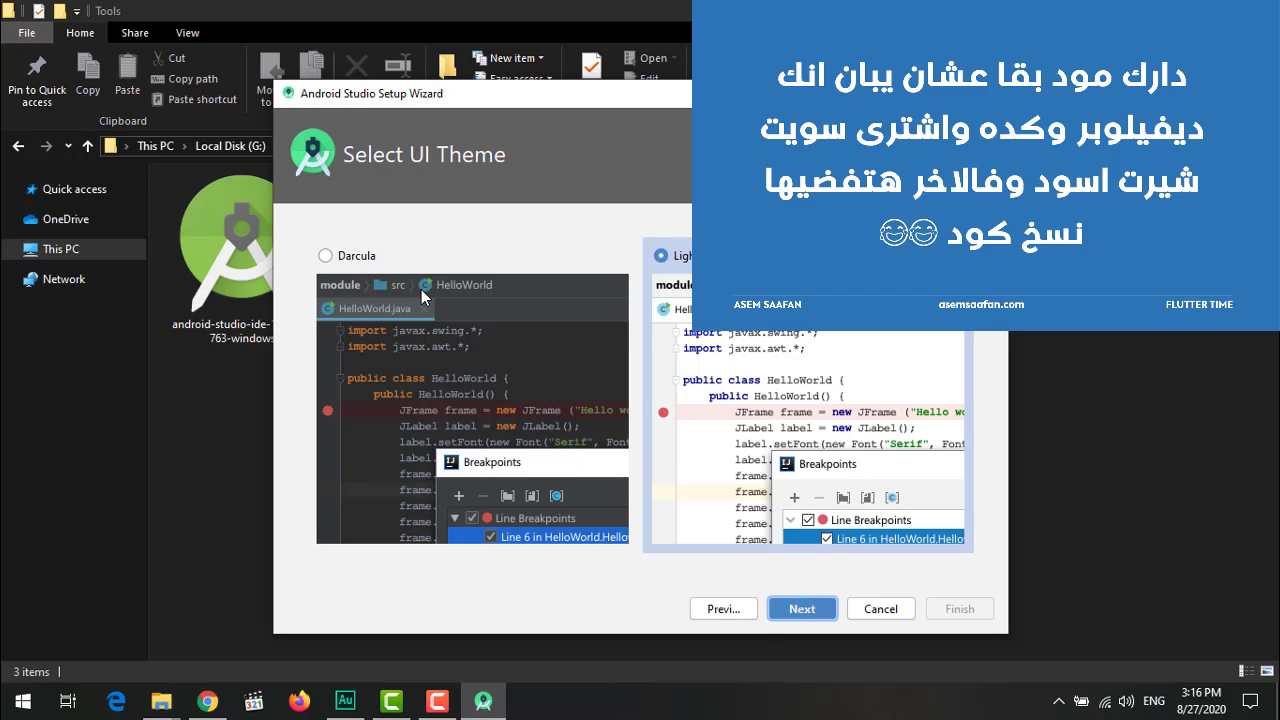
click(421, 289)
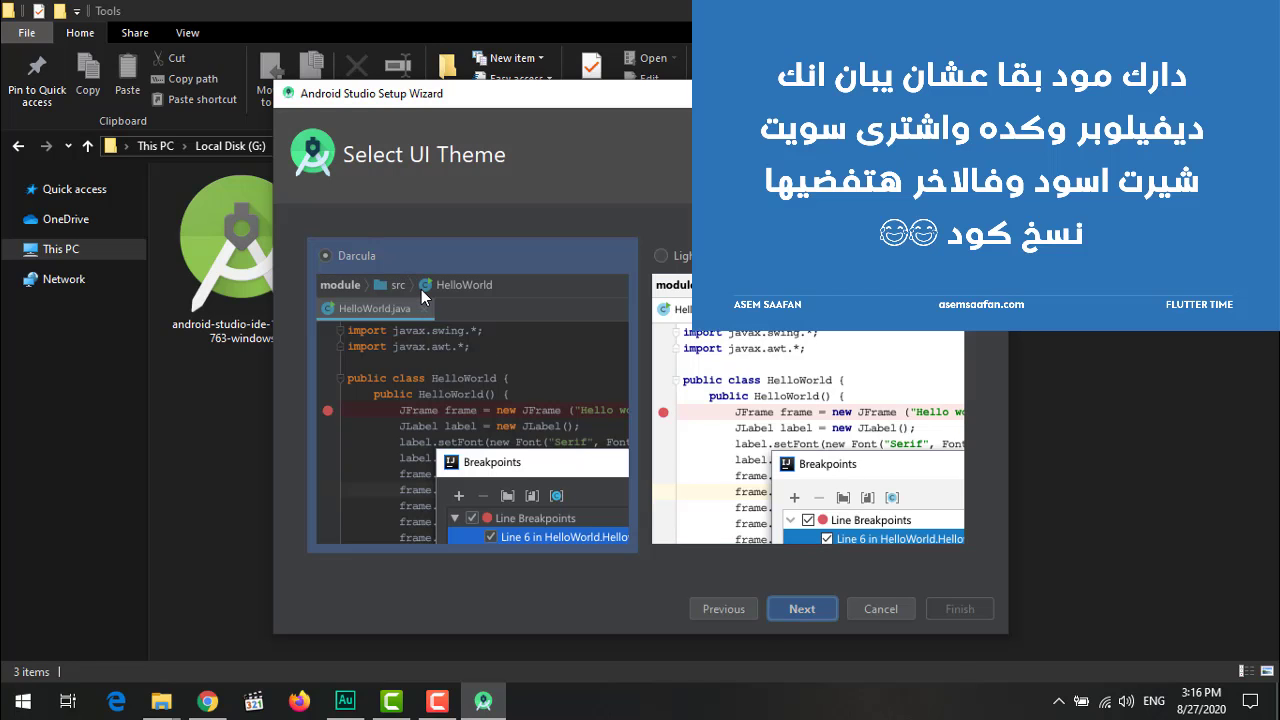
click(801, 610)
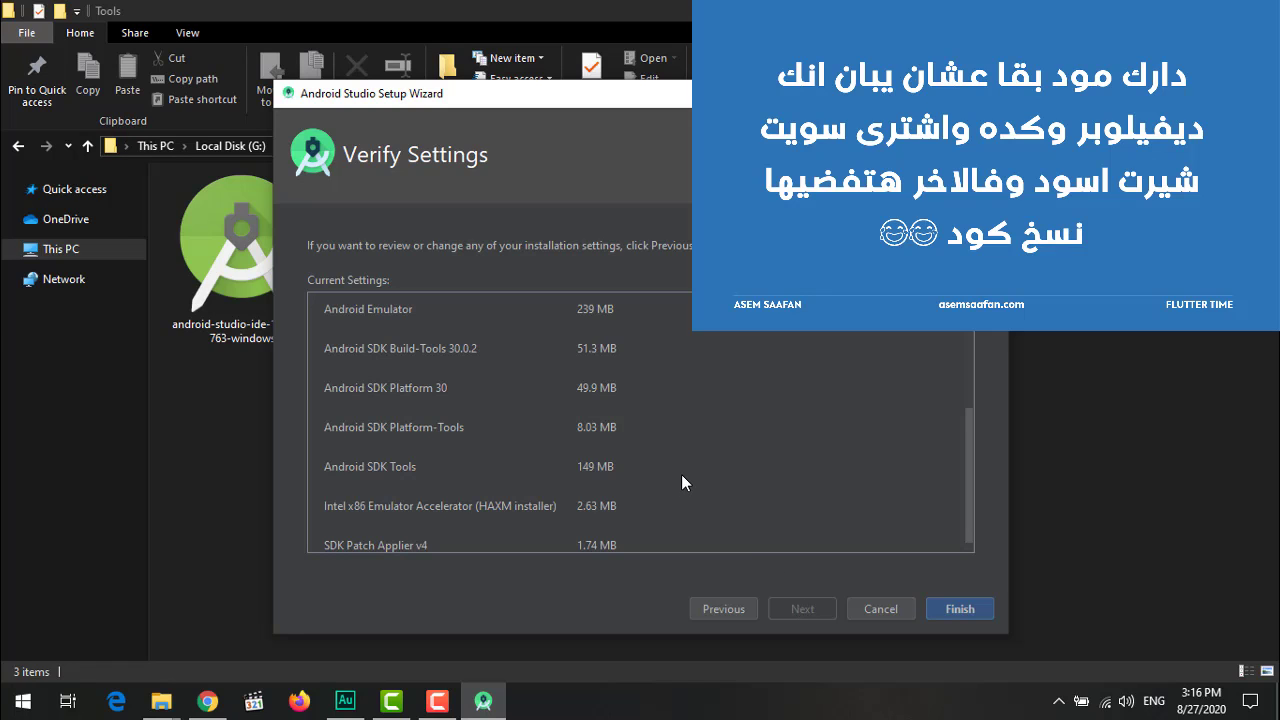
Step: Review the wizard's settings and SDK component list, download the components, and finish the setup wizard
scroll(665, 457, up, 2)
scroll(665, 457, up, 2)
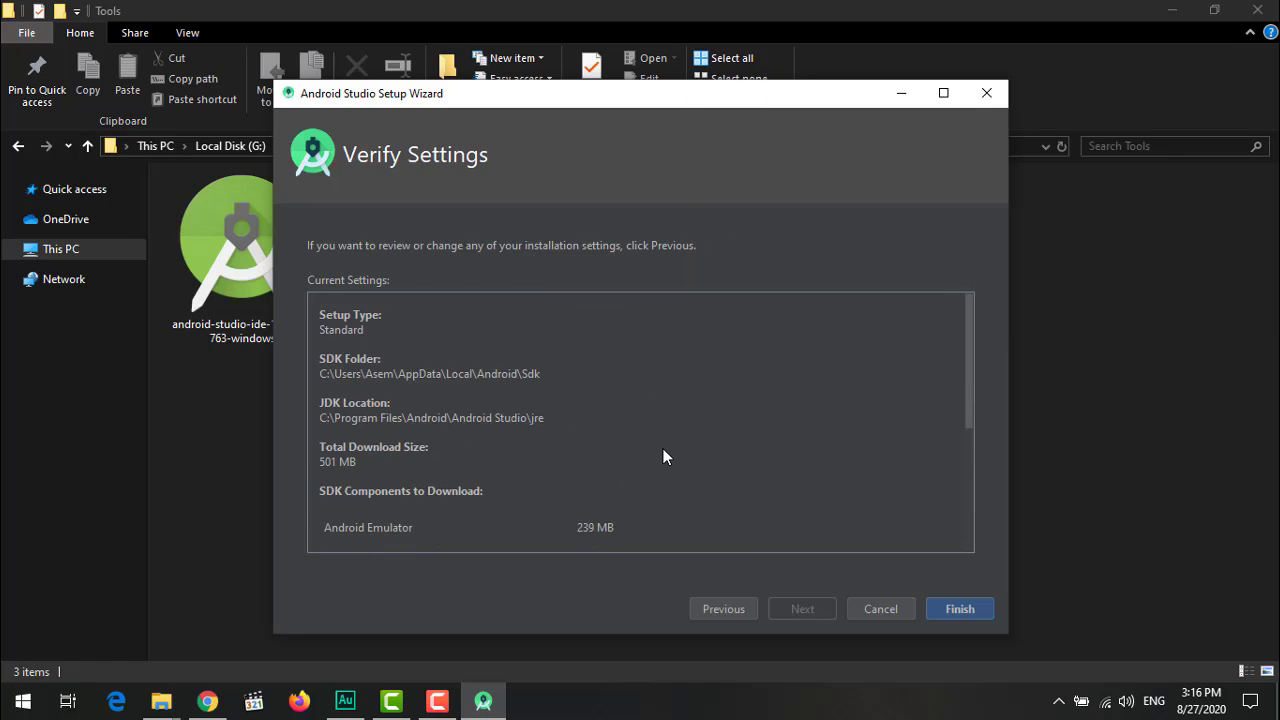
scroll(665, 457, down, 5)
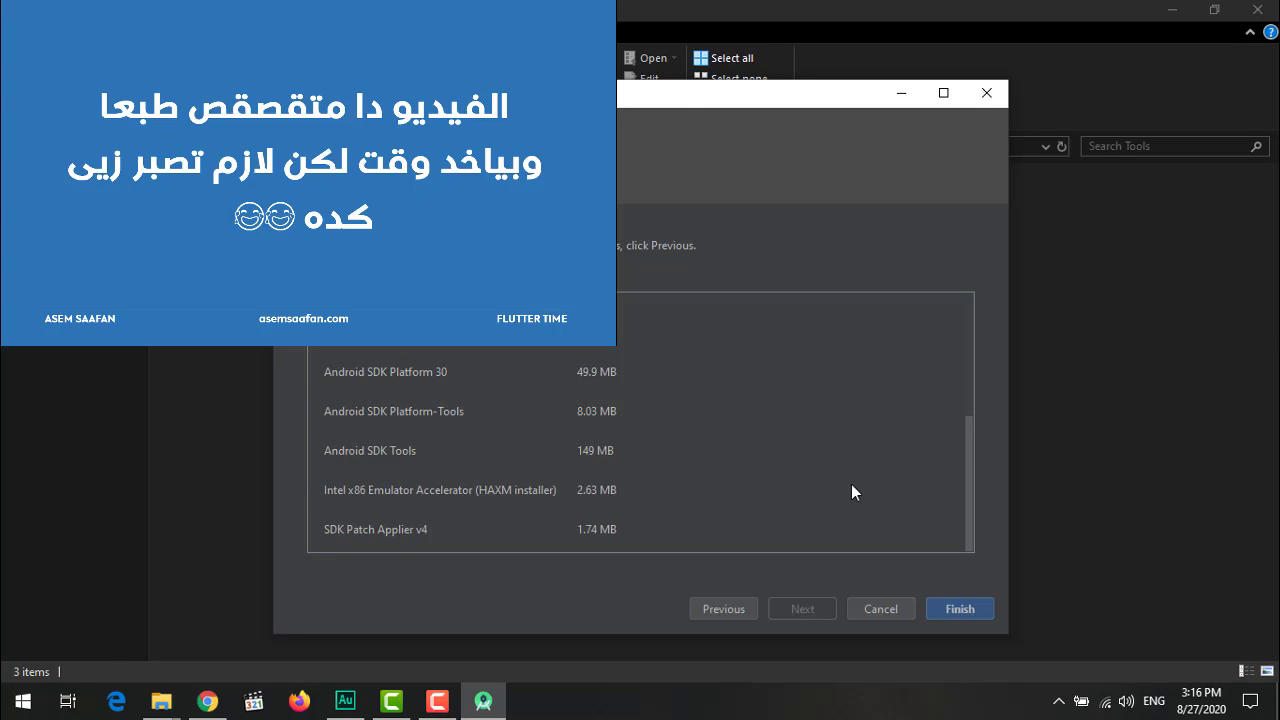
click(950, 607)
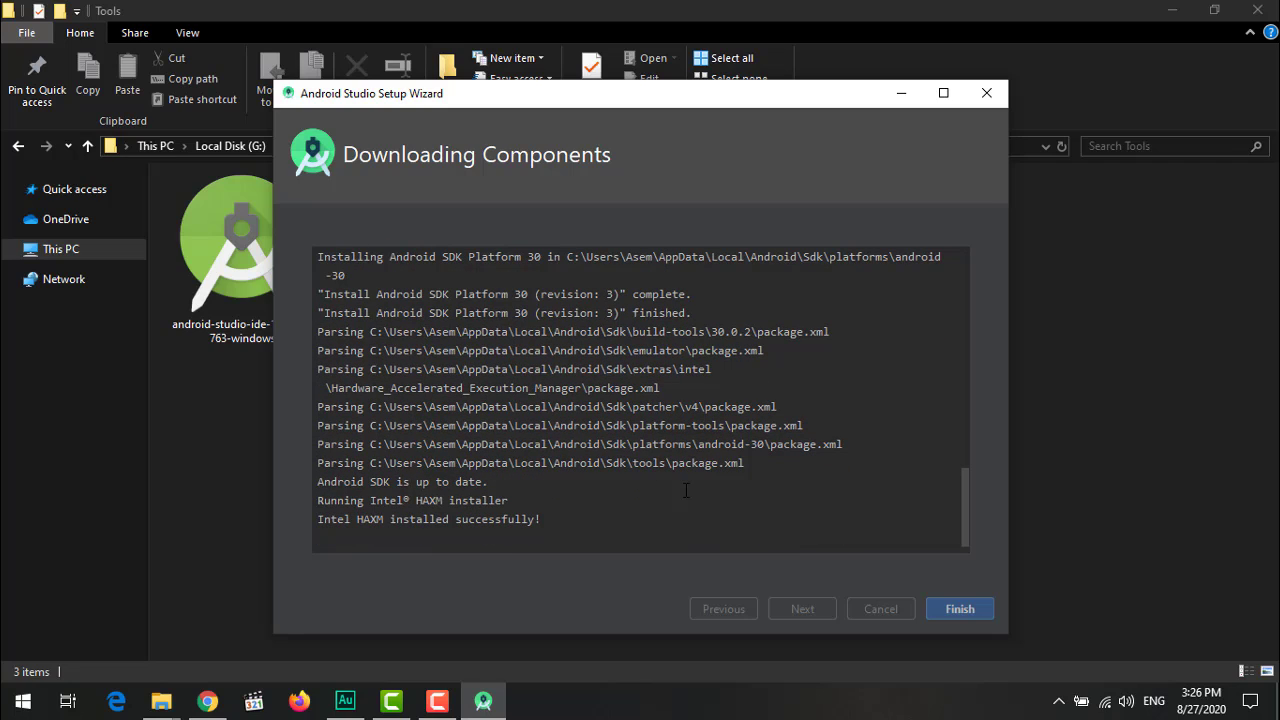
click(955, 609)
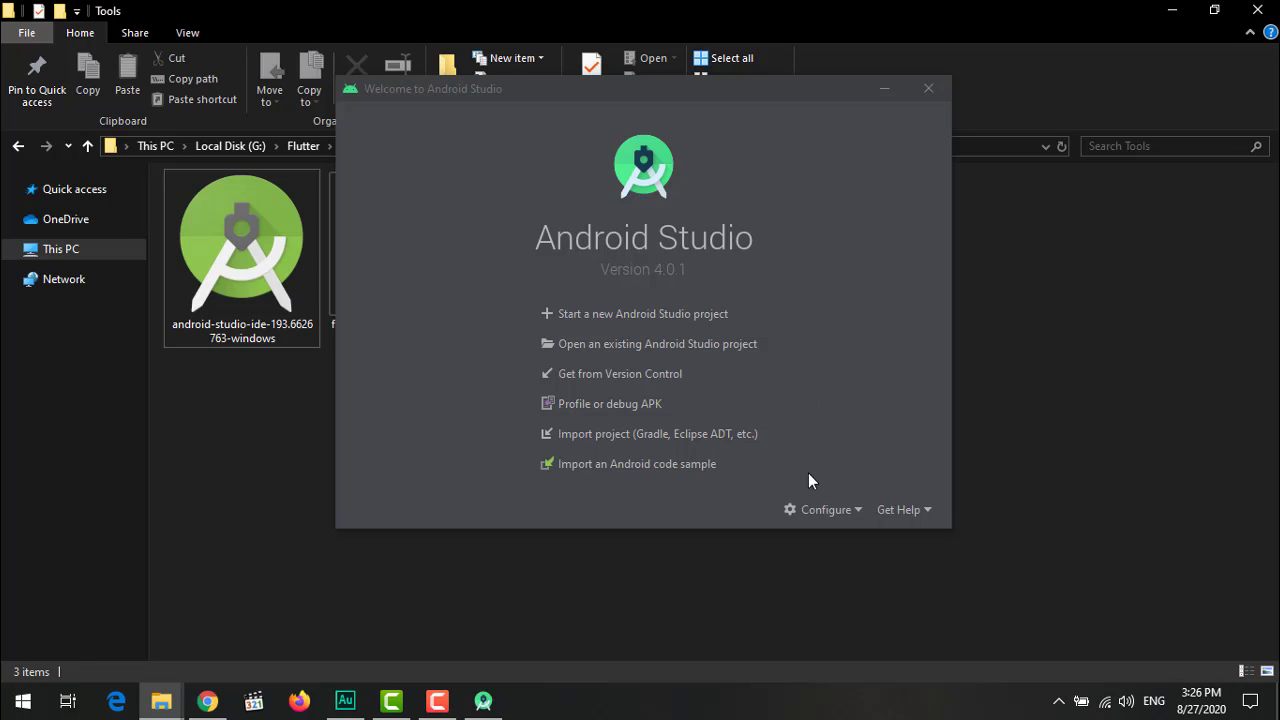
Step: Find the Flutter plugin in the plugin marketplace, install it together with the required Dart plugin, and restart Android Studio
click(846, 513)
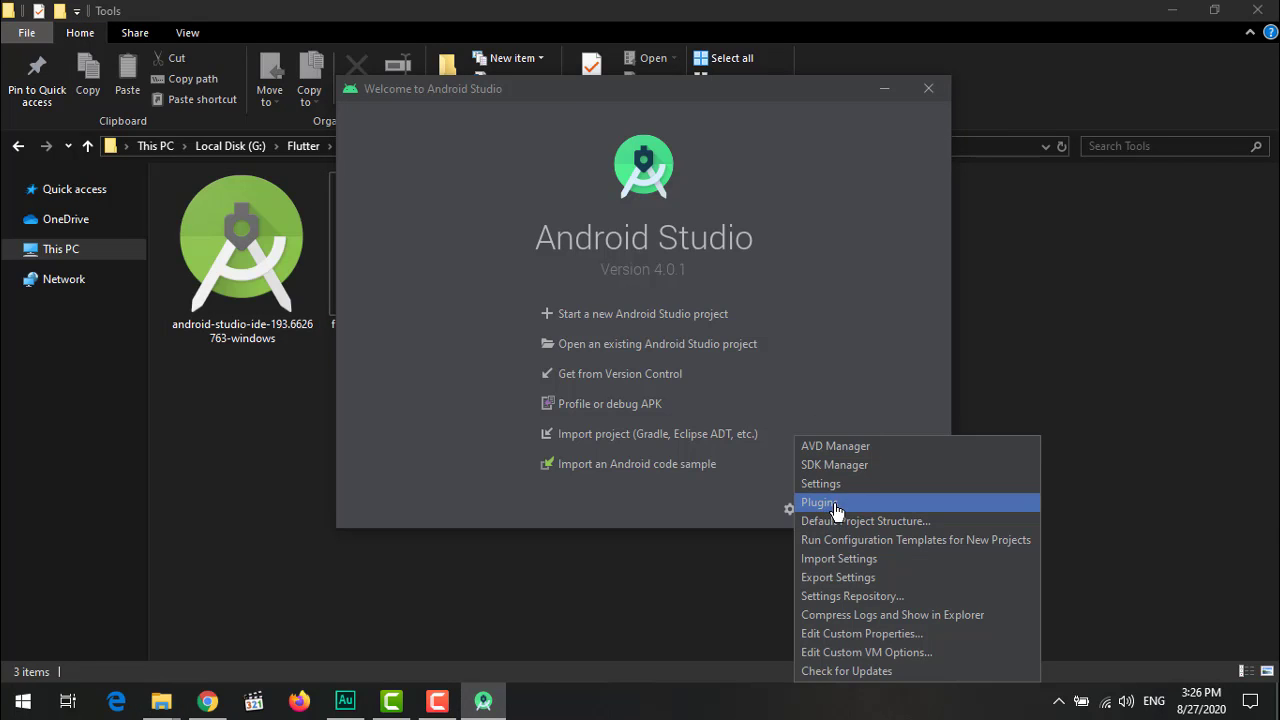
click(842, 505)
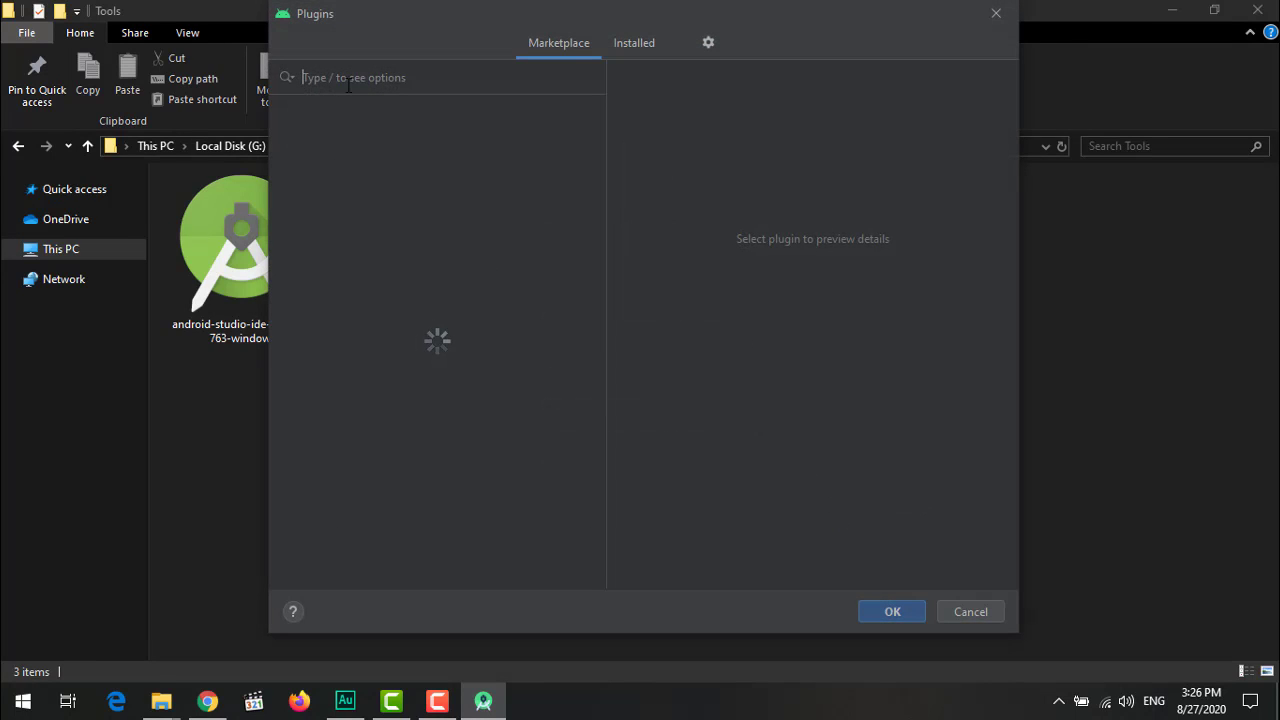
text(flutter)
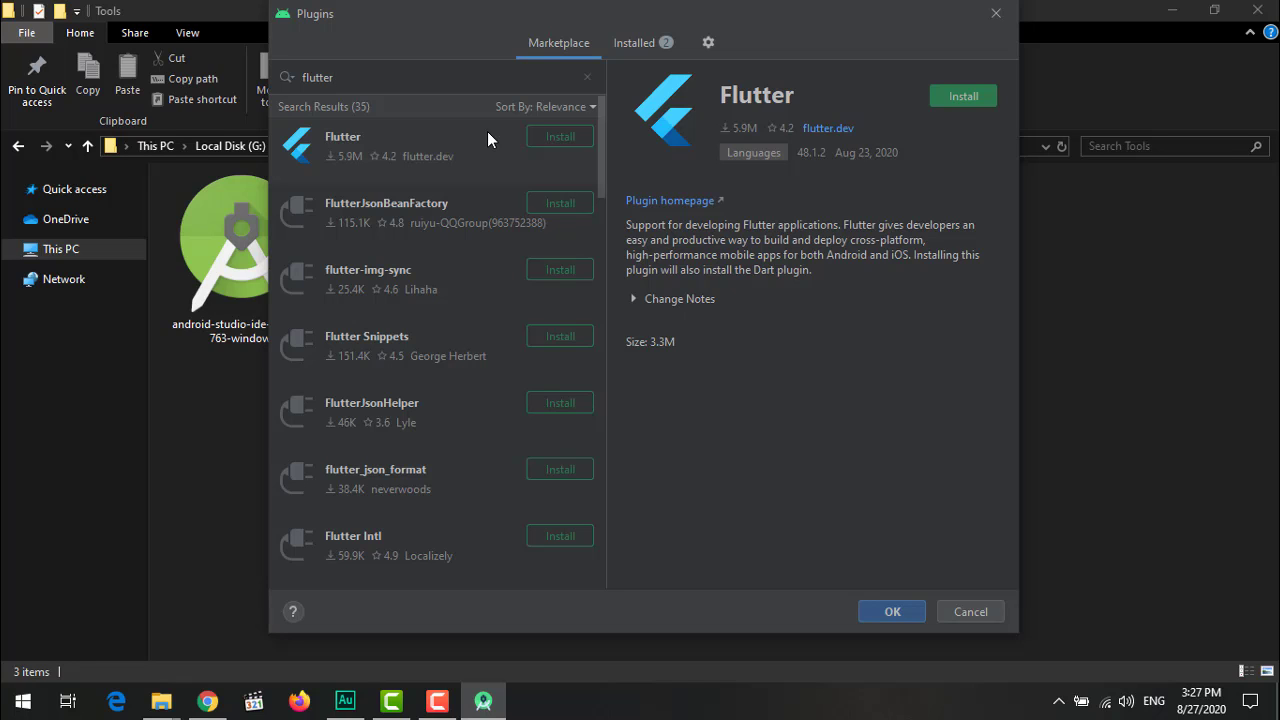
click(556, 136)
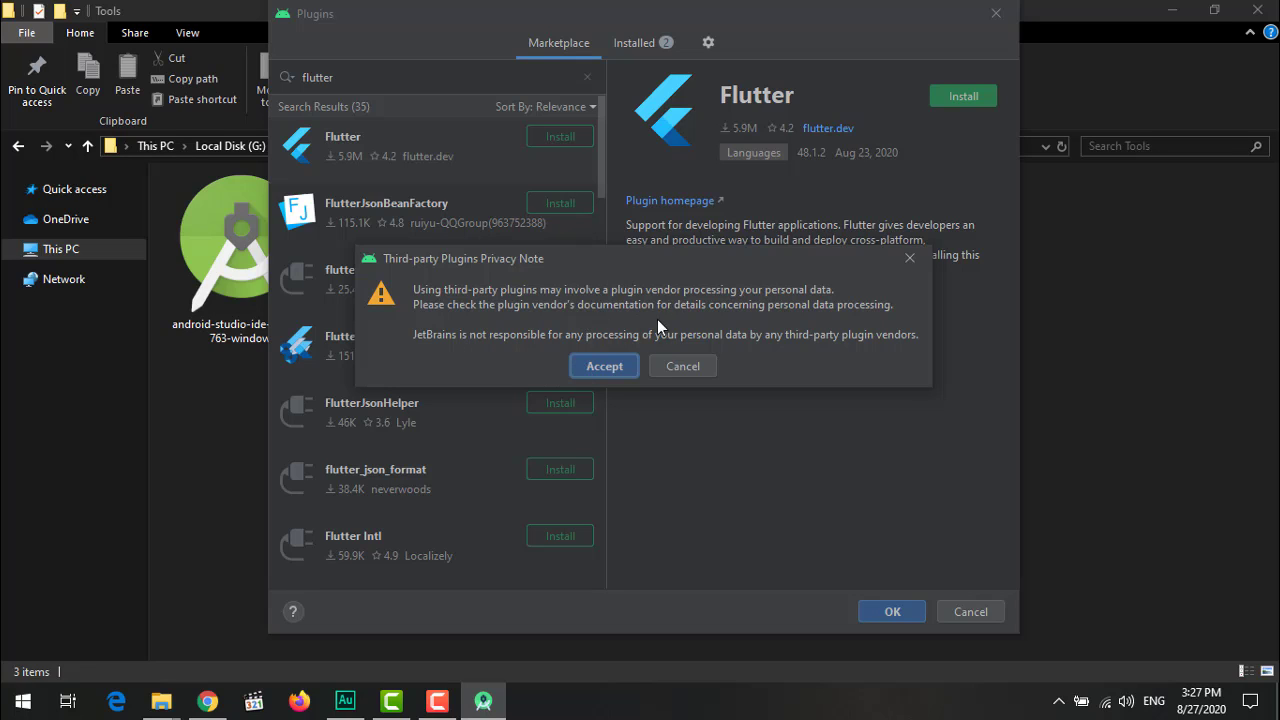
click(617, 366)
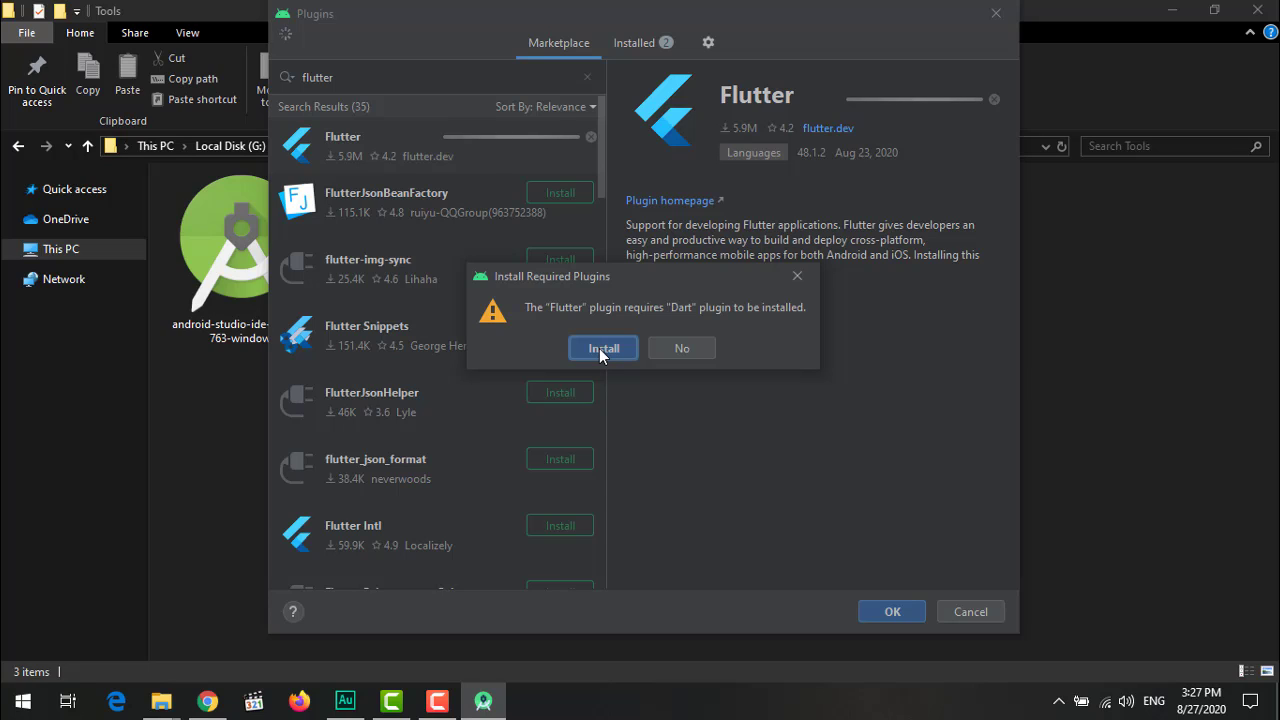
click(600, 350)
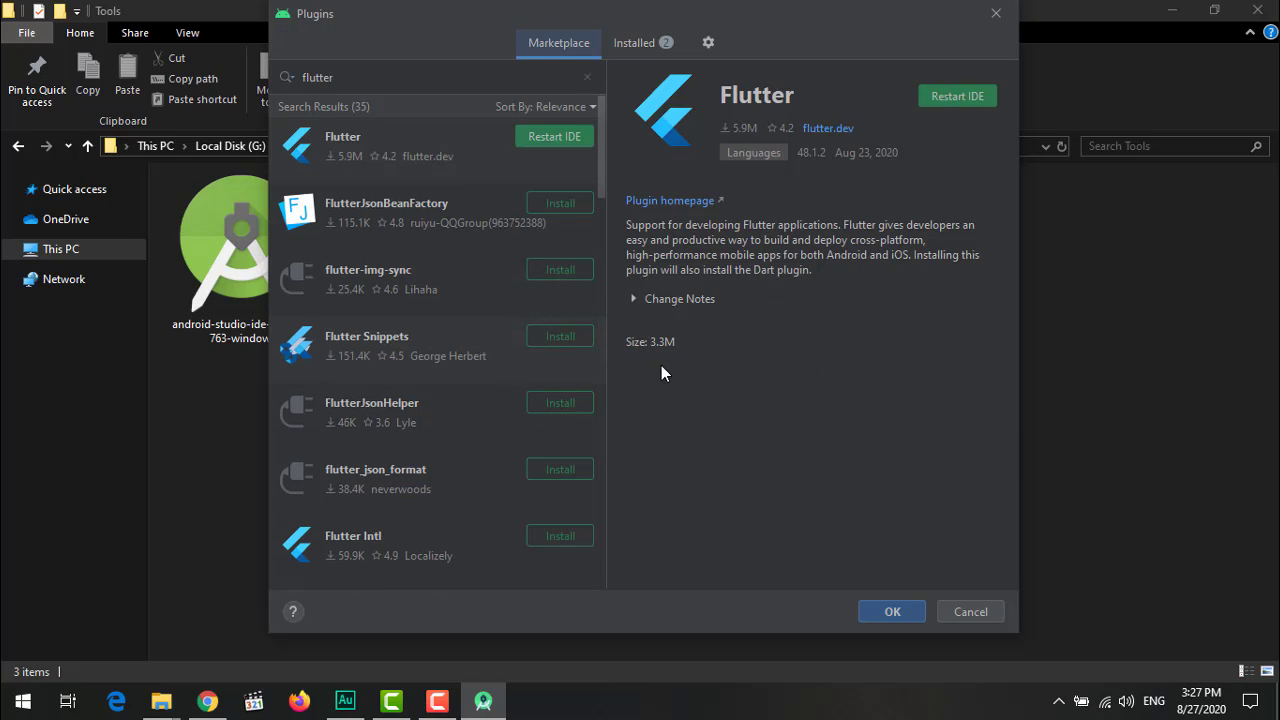
click(561, 134)
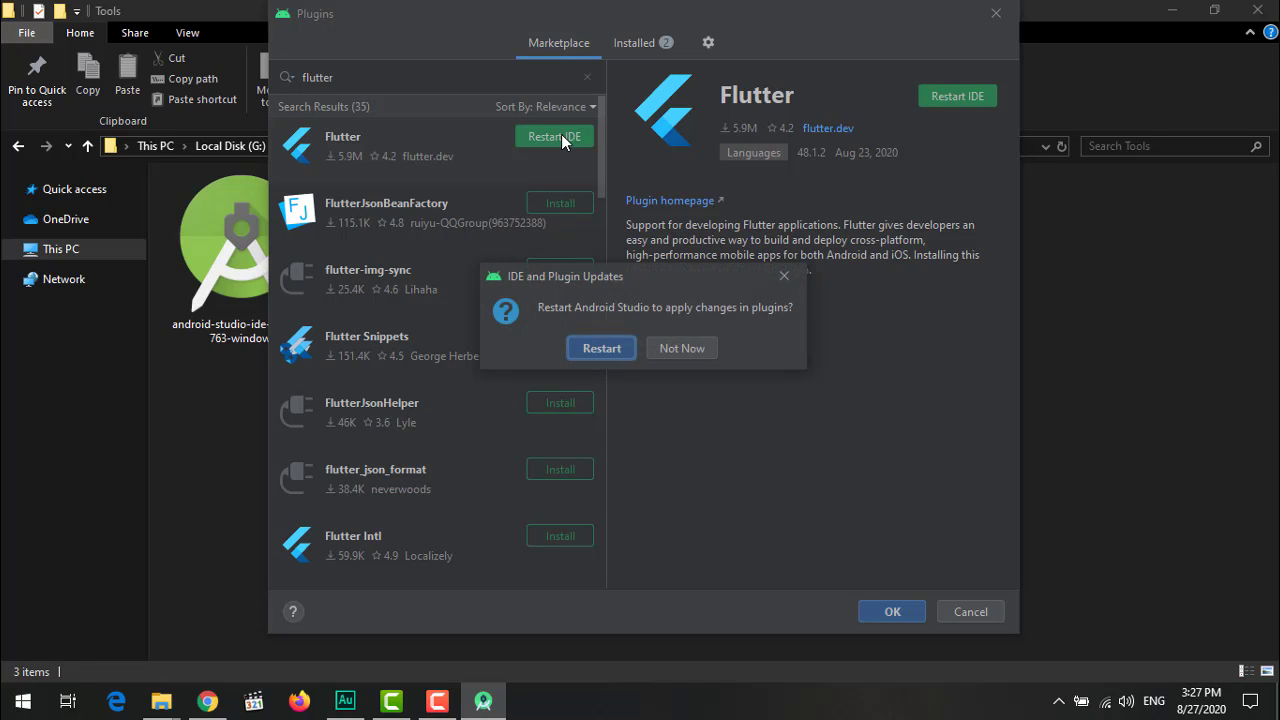
click(601, 347)
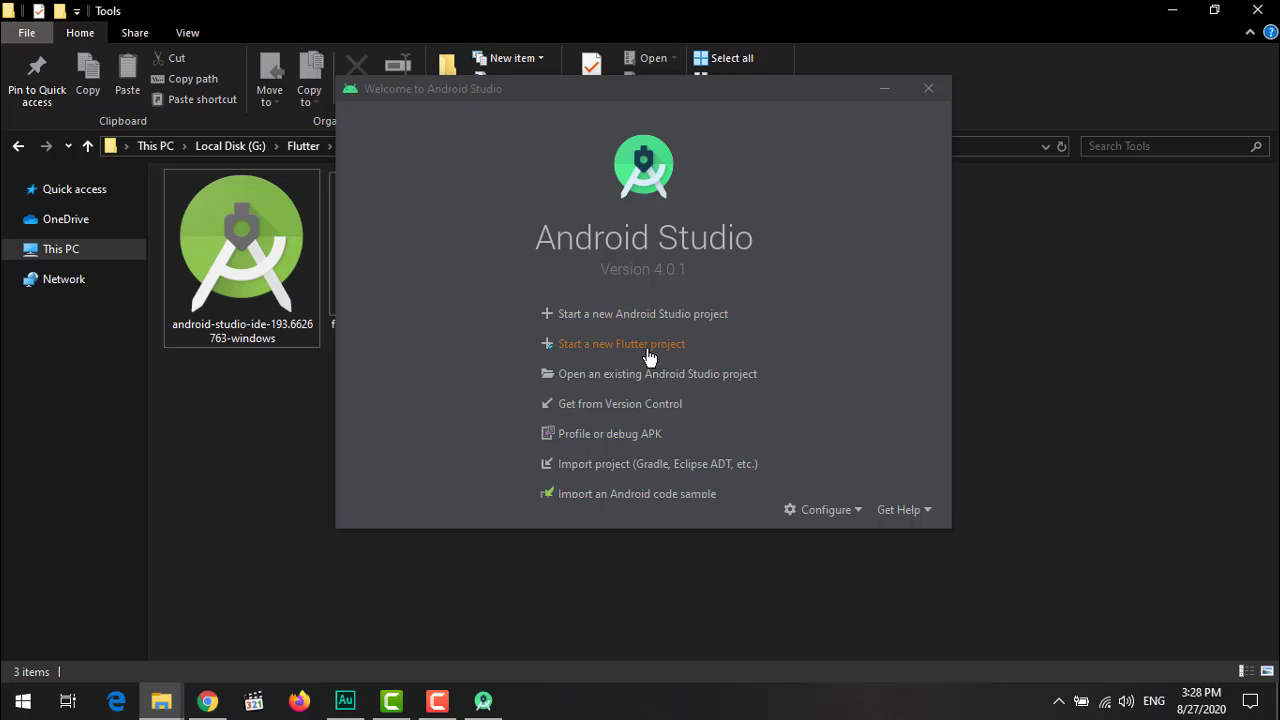
Step: Start a new Flutter project of the Flutter Application type and continue to its configuration
click(640, 354)
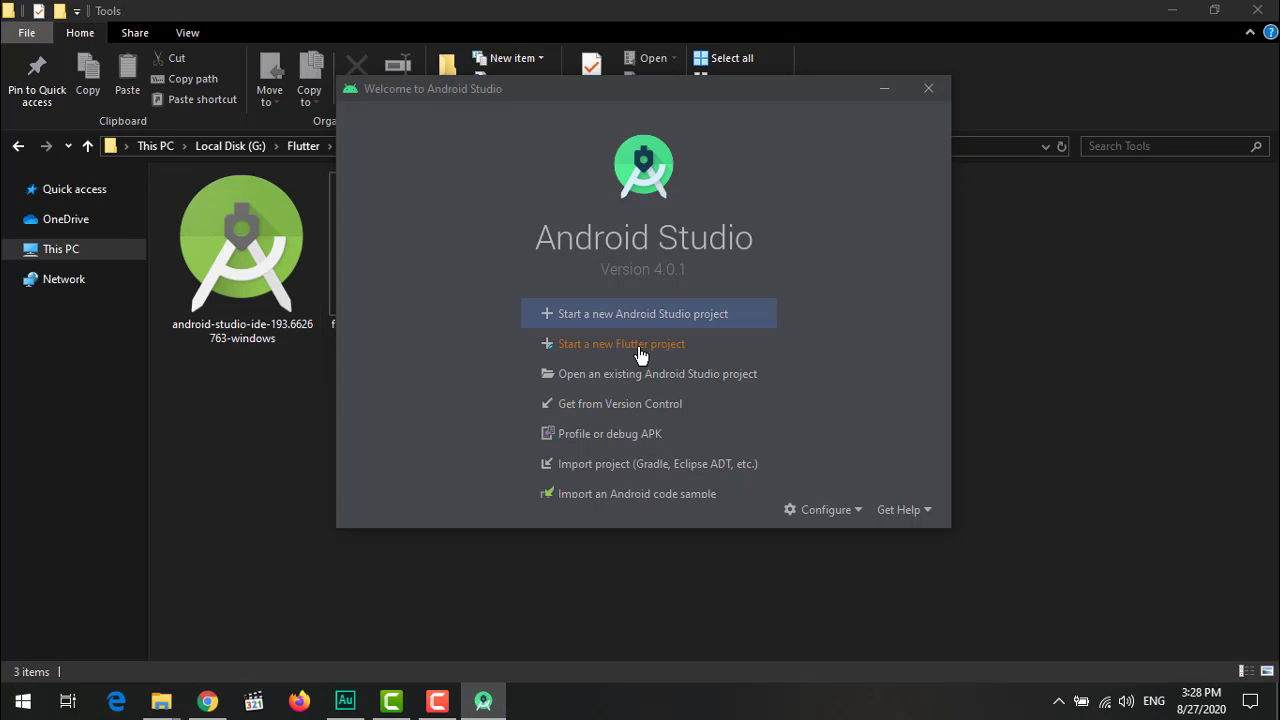
click(640, 354)
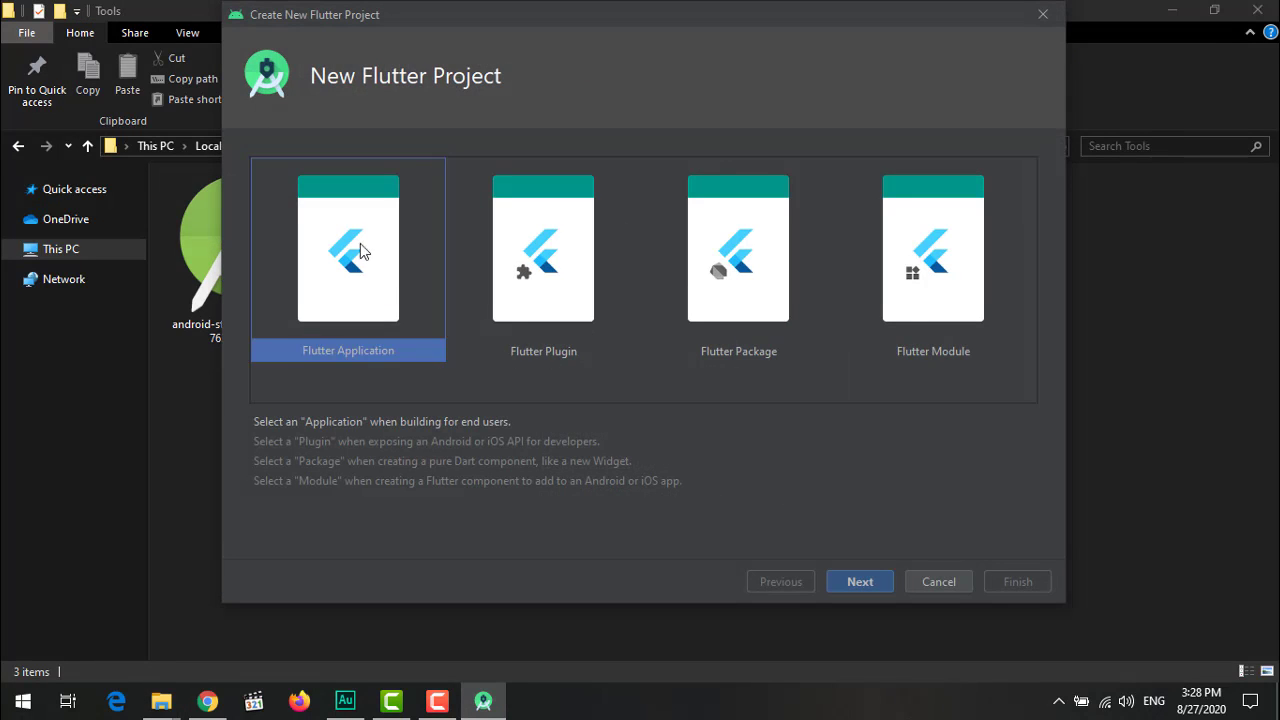
click(858, 580)
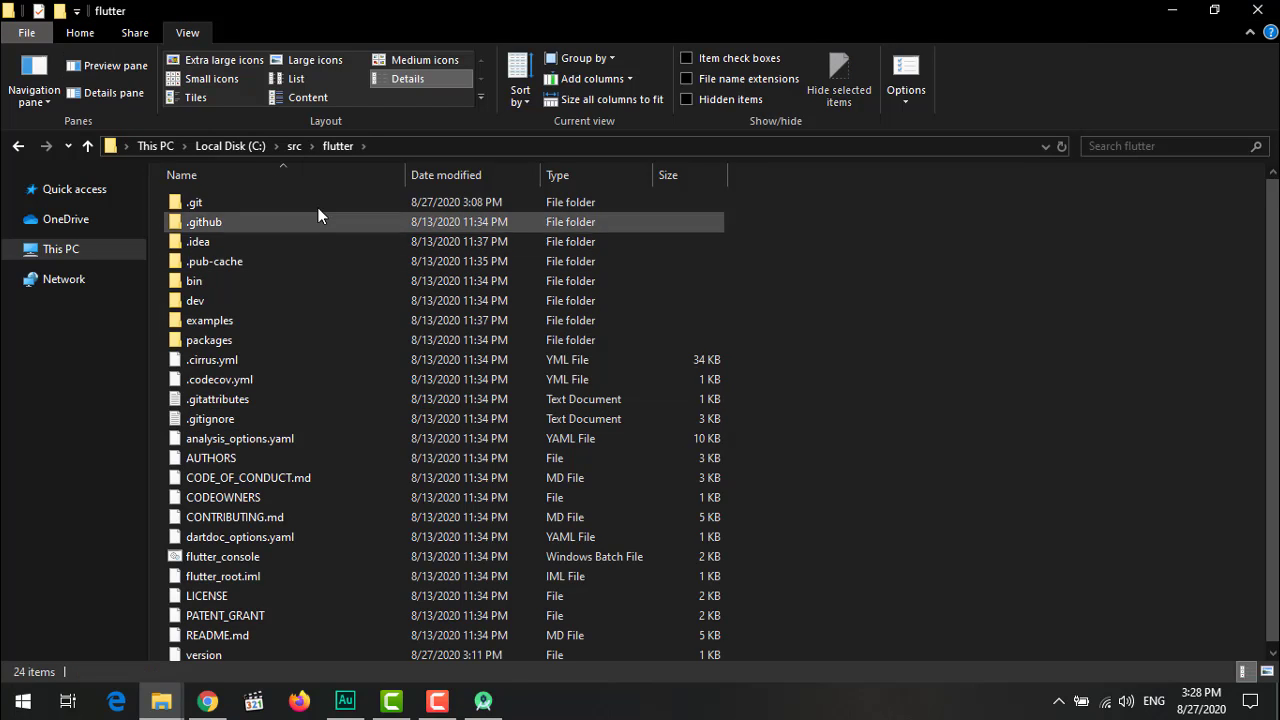
Step: Copy the flutter folder's path from File Explorer and set the project's Flutter SDK path to C:\src\flutter
click(394, 151)
key(ctrl+c)
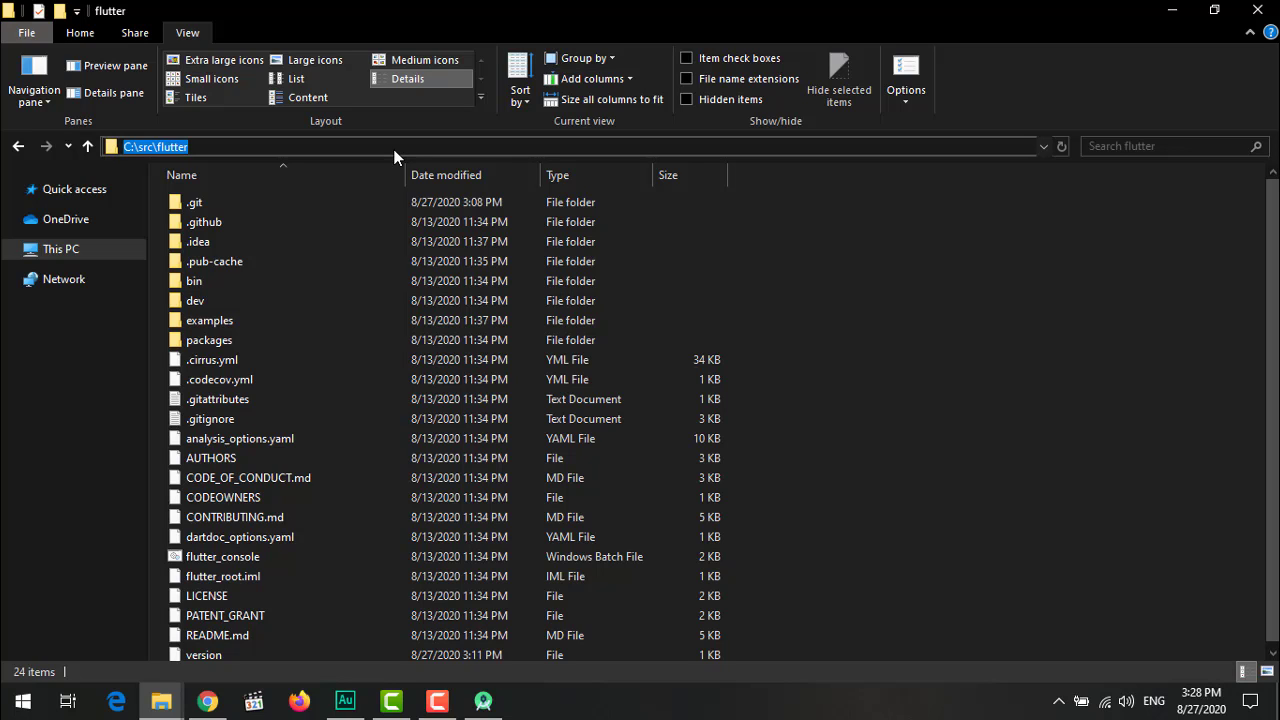
click(483, 700)
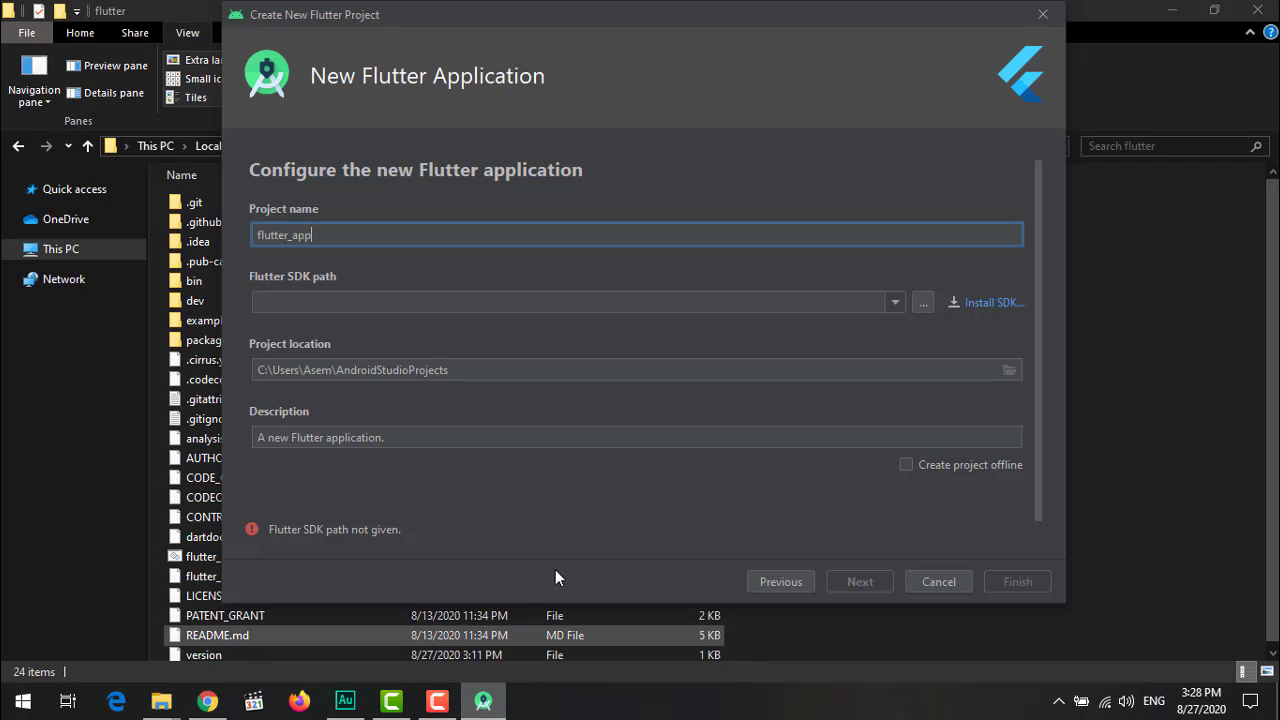
click(394, 300)
key(ctrl+v)
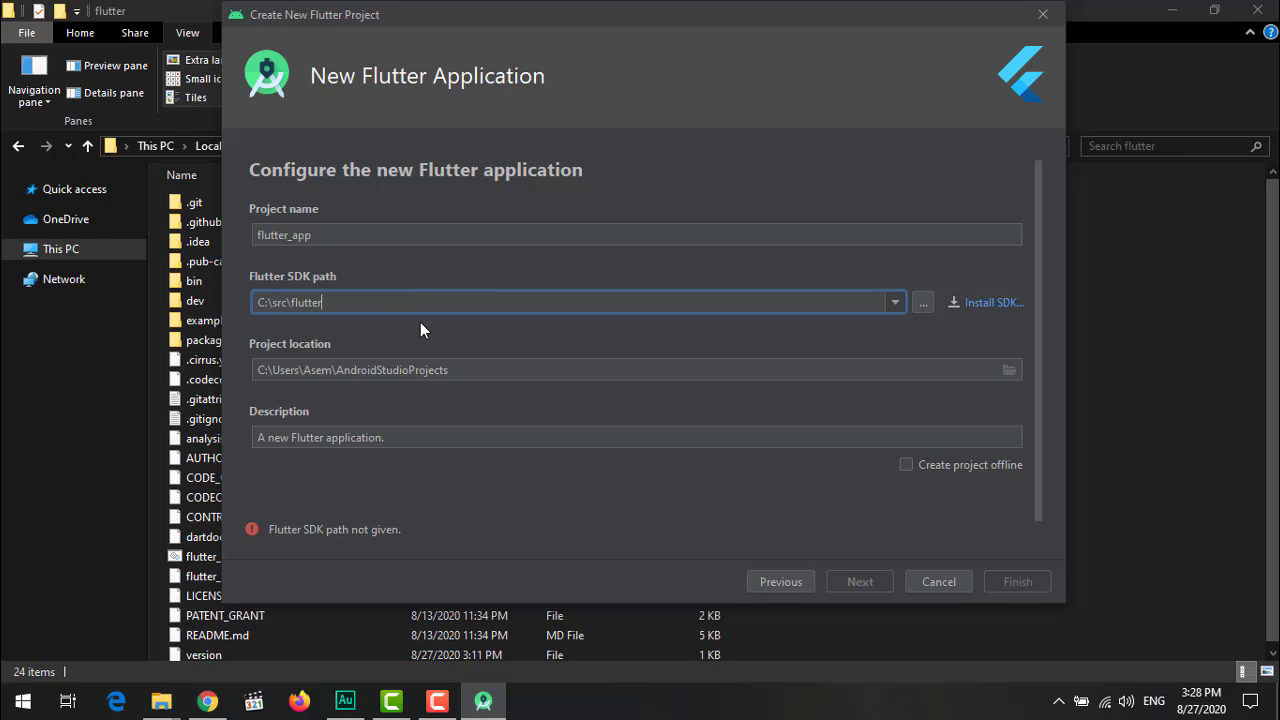
click(410, 370)
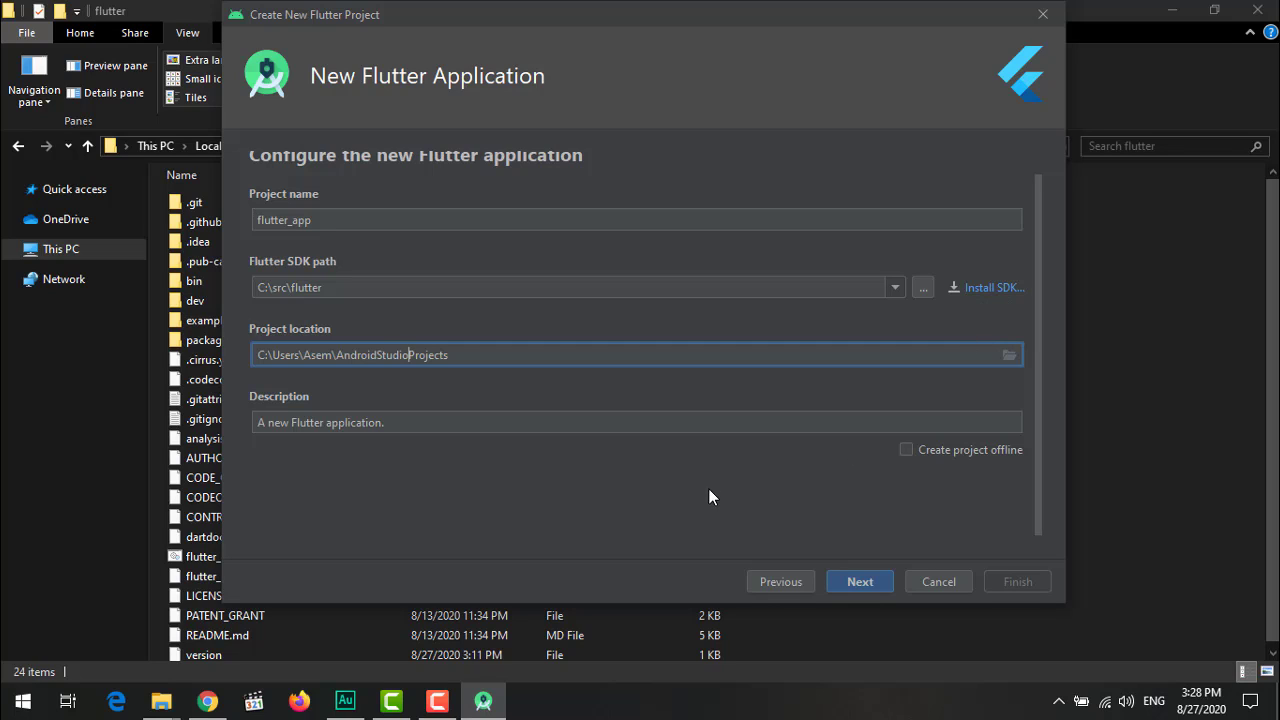
Step: Name the project flutter_app_1, keep the default package name, AndroidX, Kotlin and Swift options, and create the project
click(871, 580)
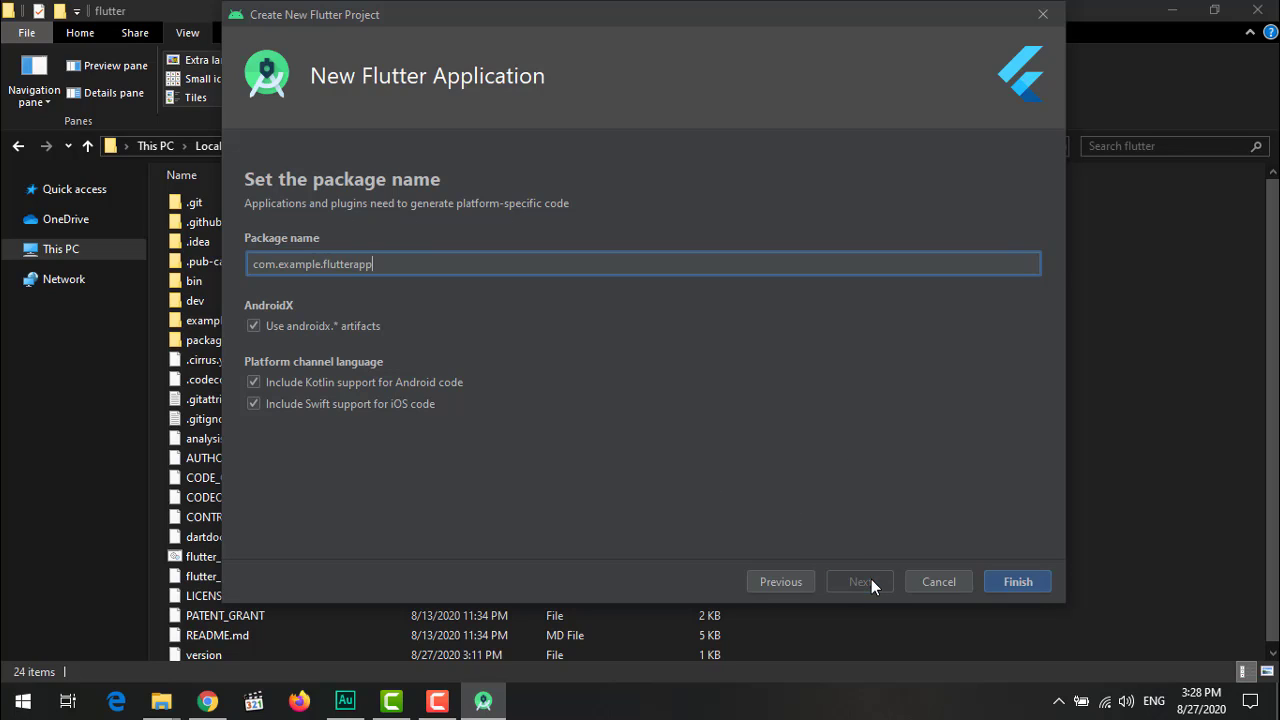
click(781, 583)
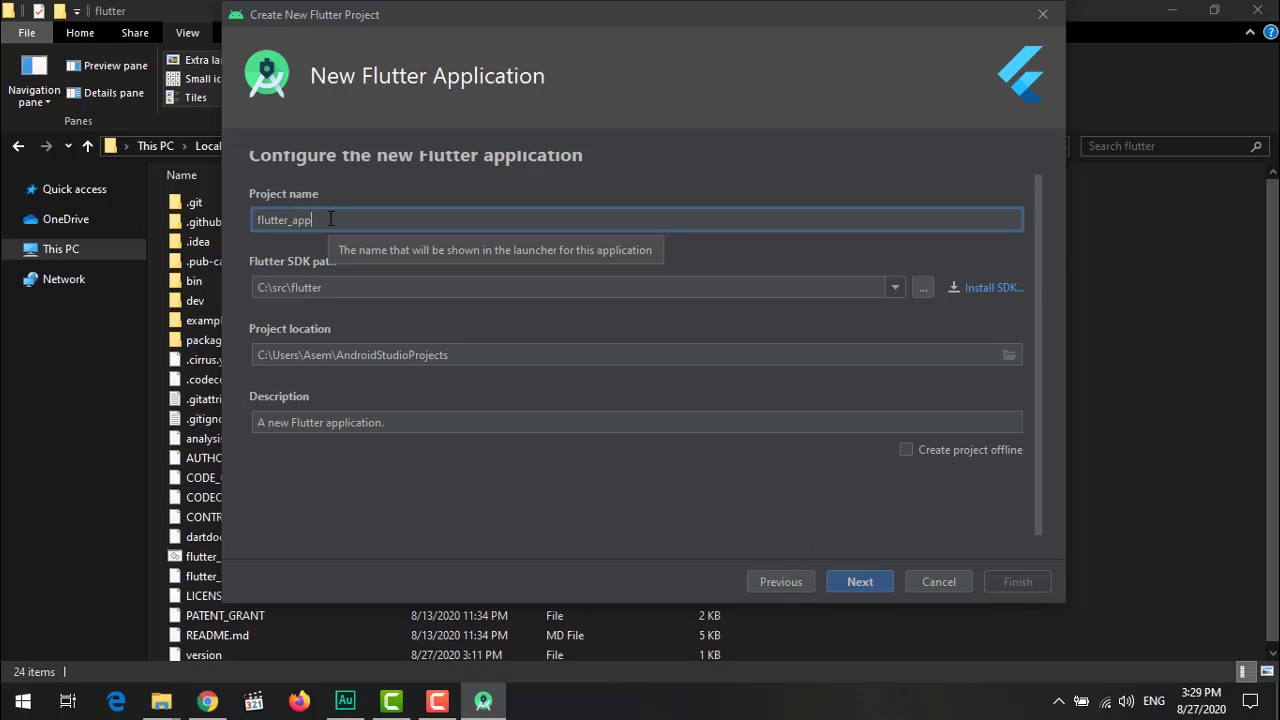
text(_1)
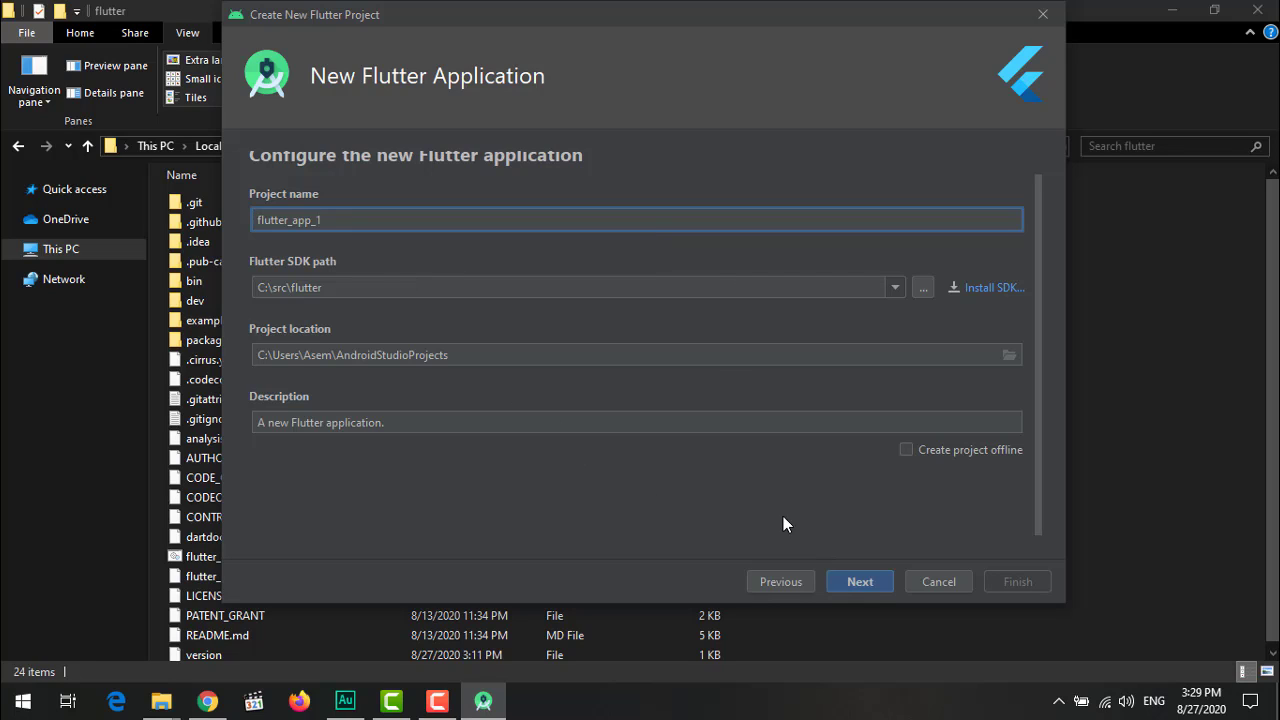
click(860, 582)
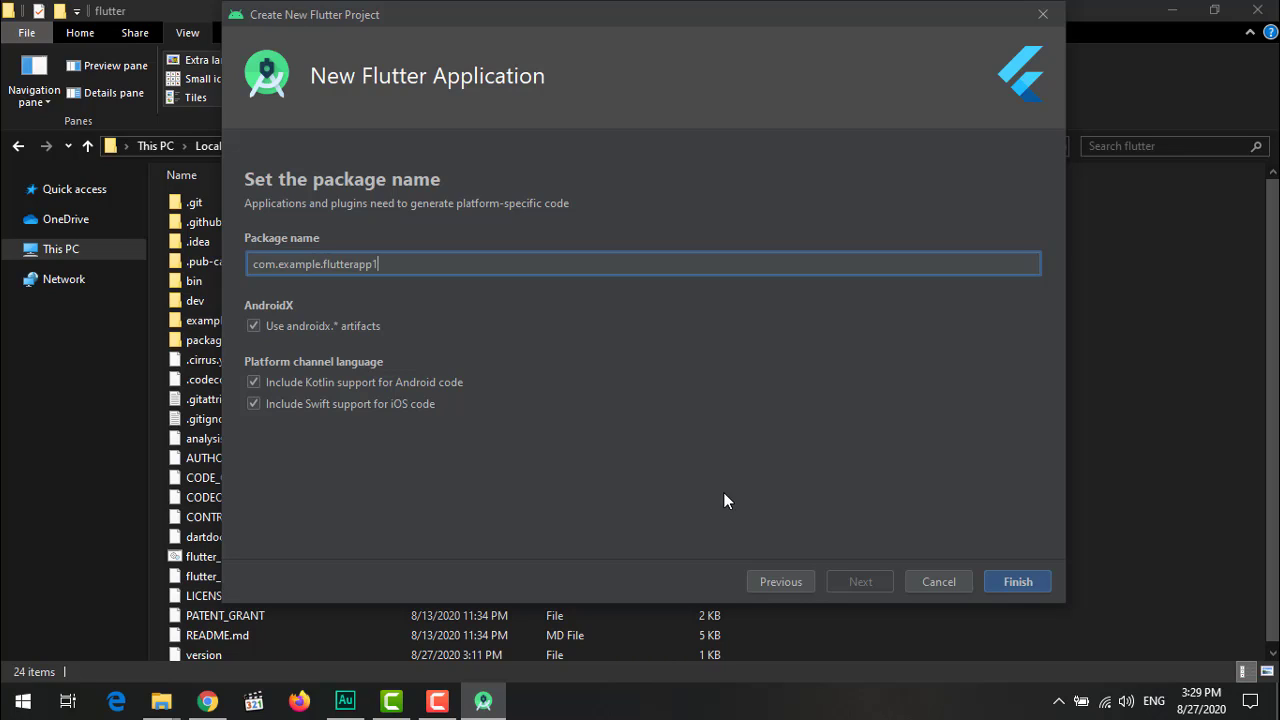
click(1014, 581)
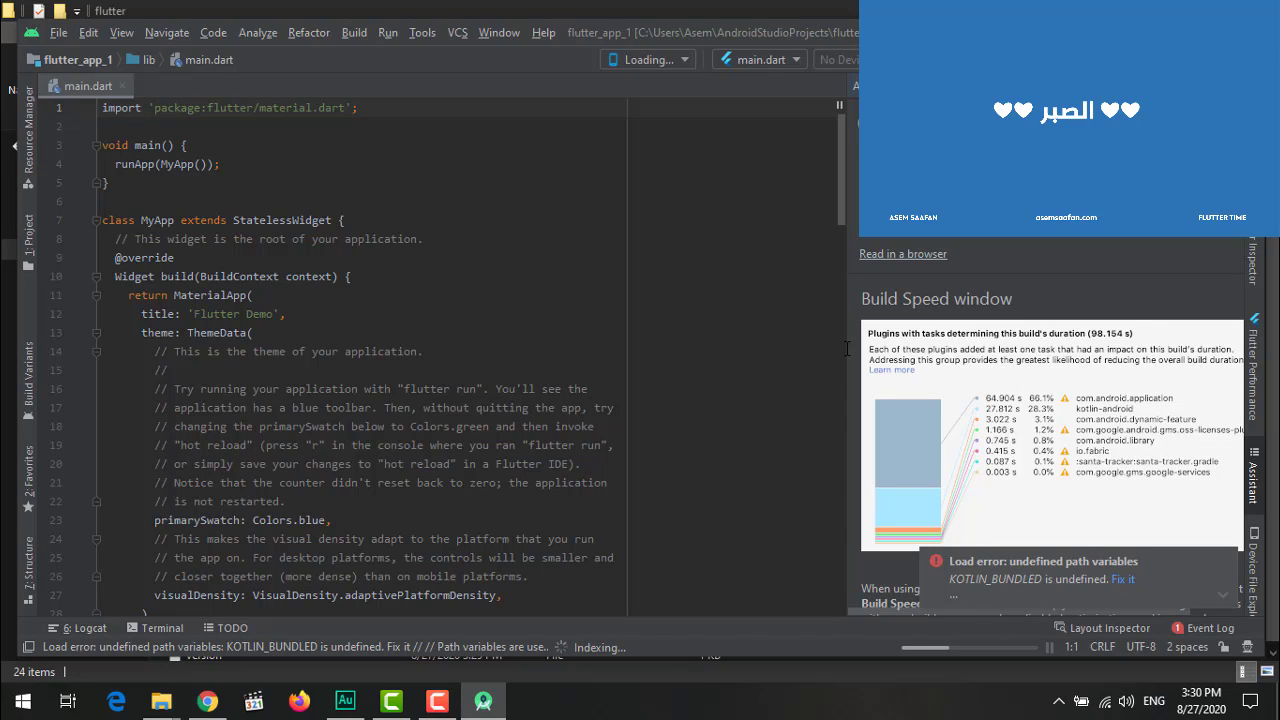
Step: Maximize the project window and clear the workspace of the Dart Analysis pane, the Flutter welcome notification and the What's New assistant
key(super+Up)
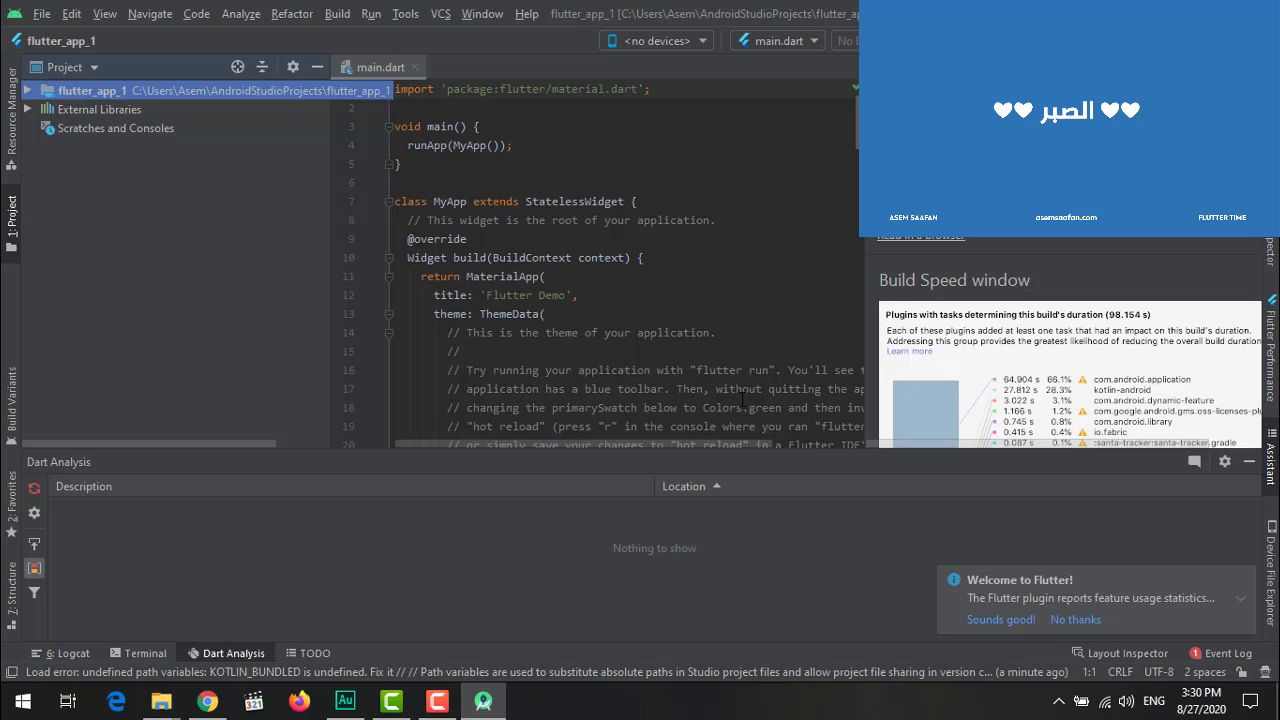
click(1250, 461)
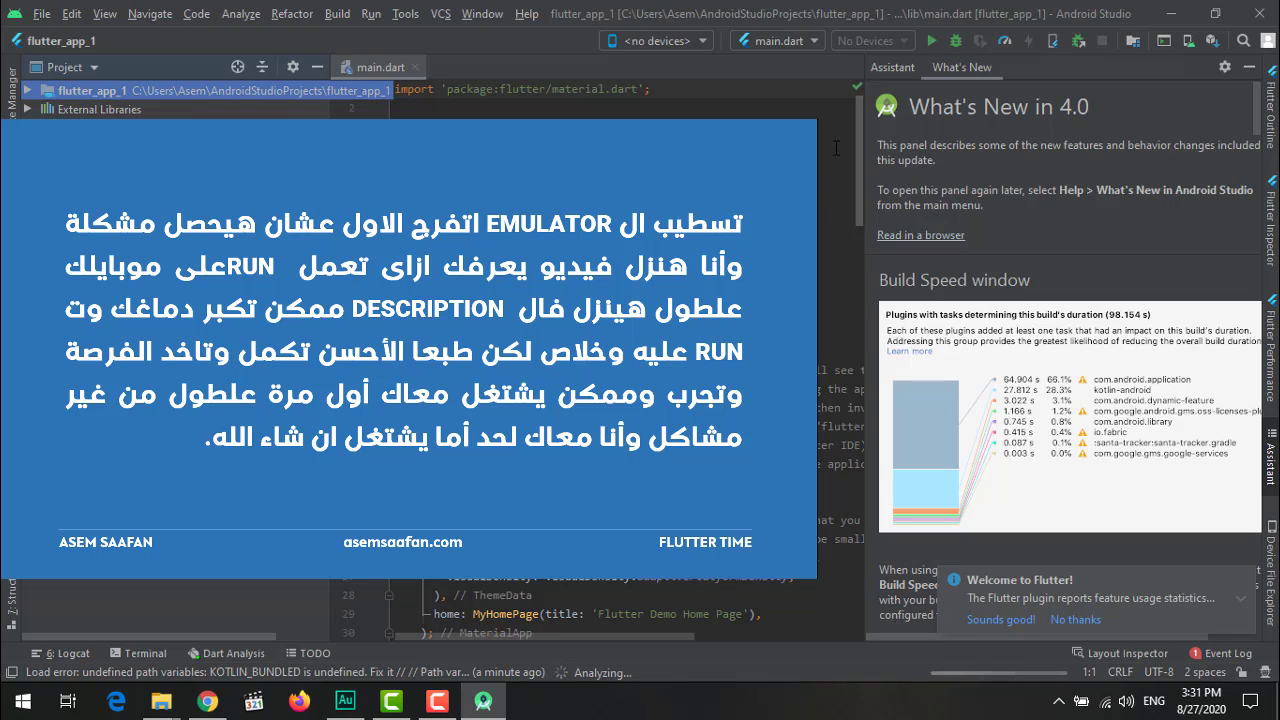
click(1241, 580)
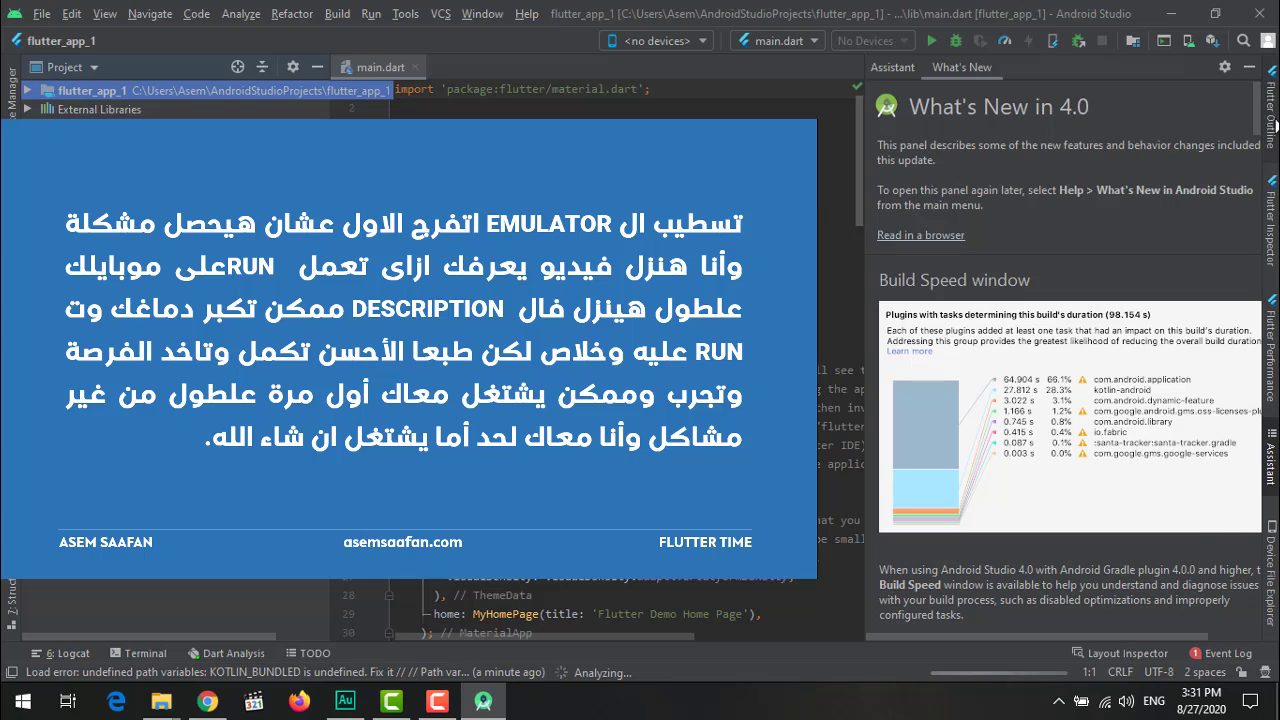
click(1273, 122)
click(1263, 132)
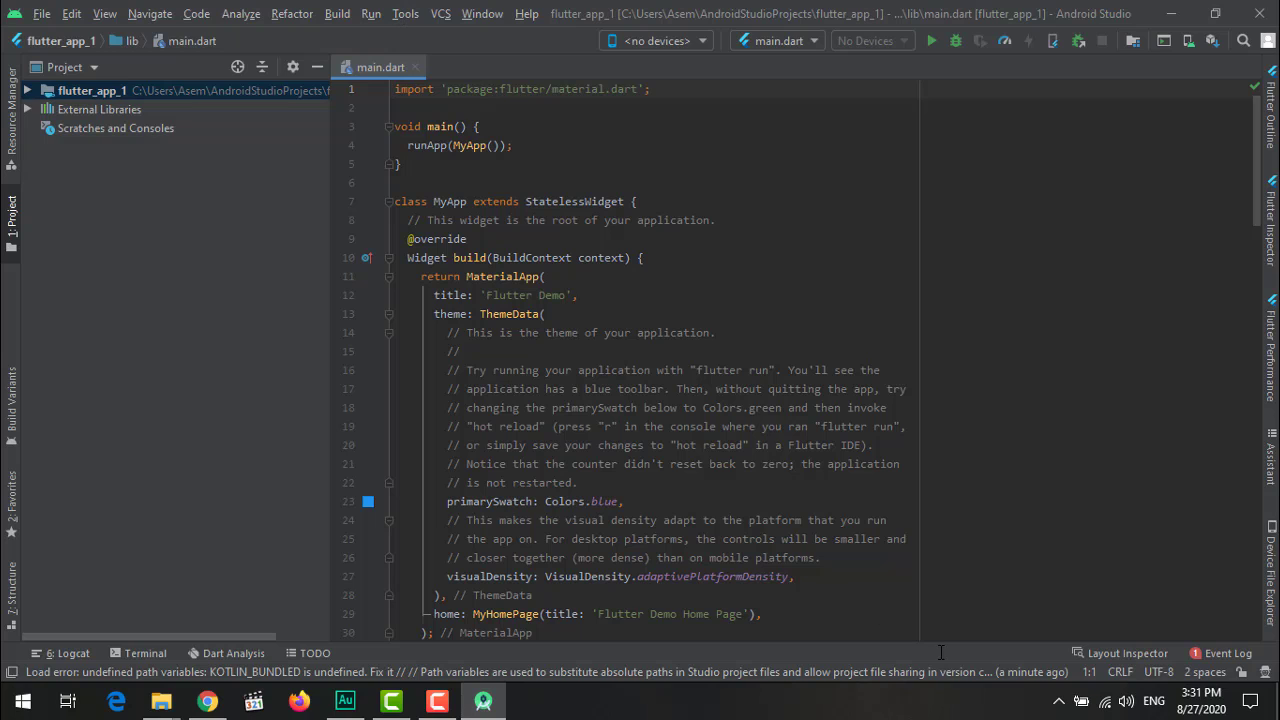
Step: Start creating a virtual device in the AVD Manager with the Pixel 2 phone as its hardware
click(405, 13)
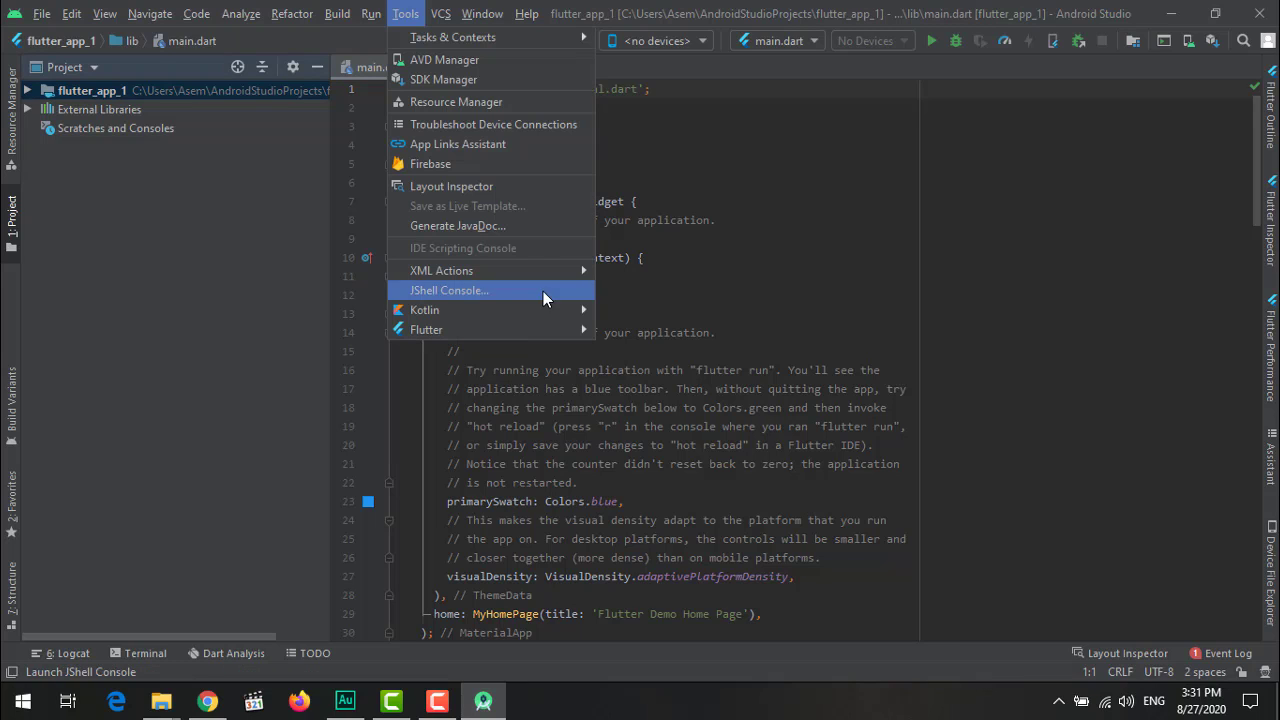
click(445, 60)
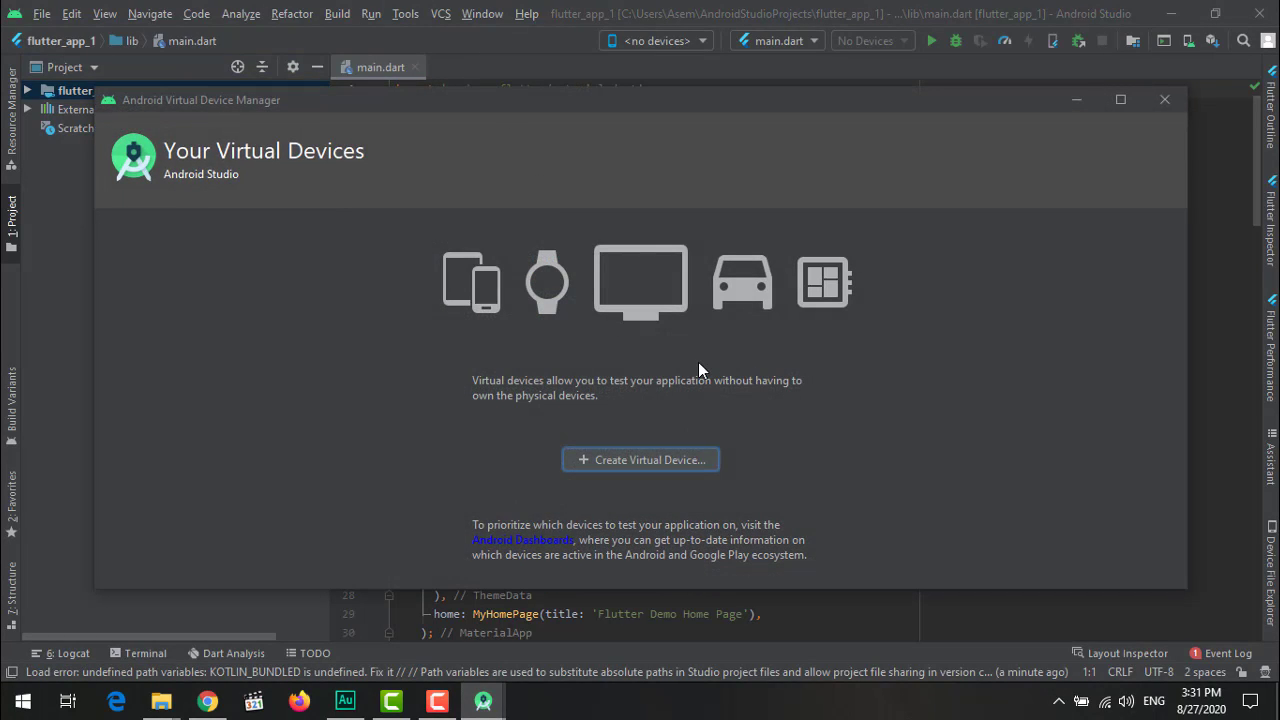
click(670, 459)
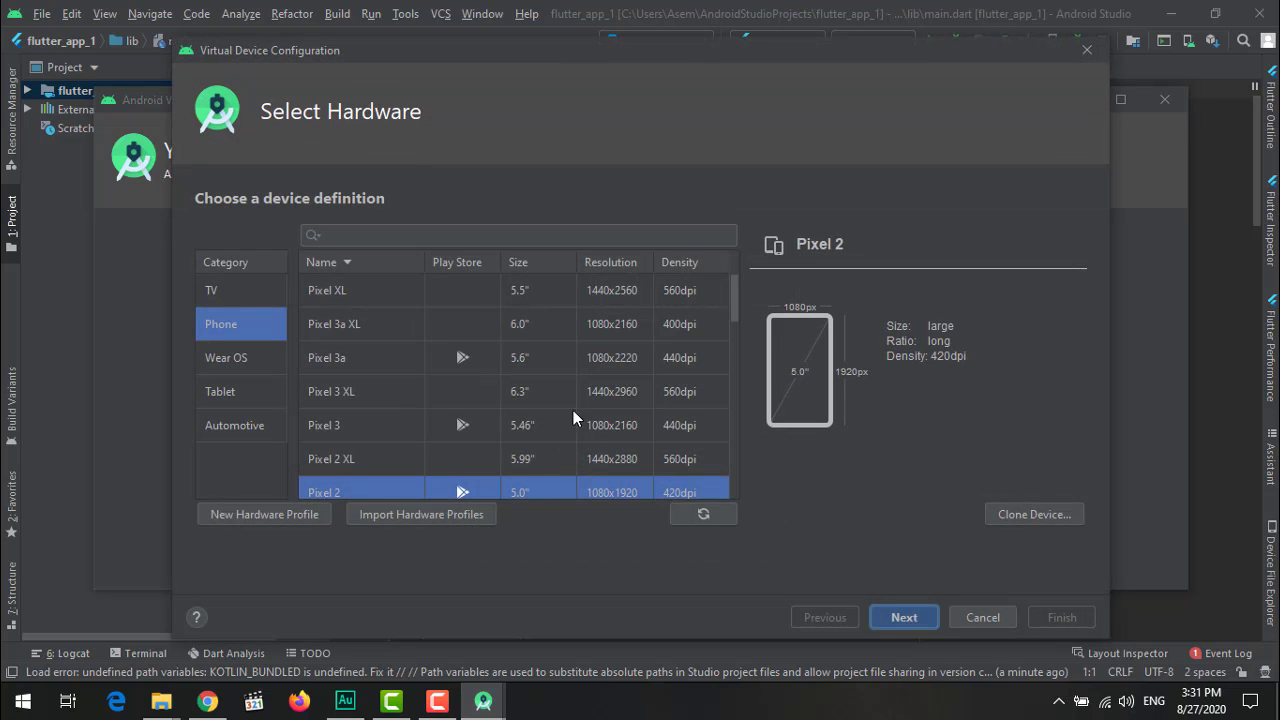
scroll(561, 402, down, 1)
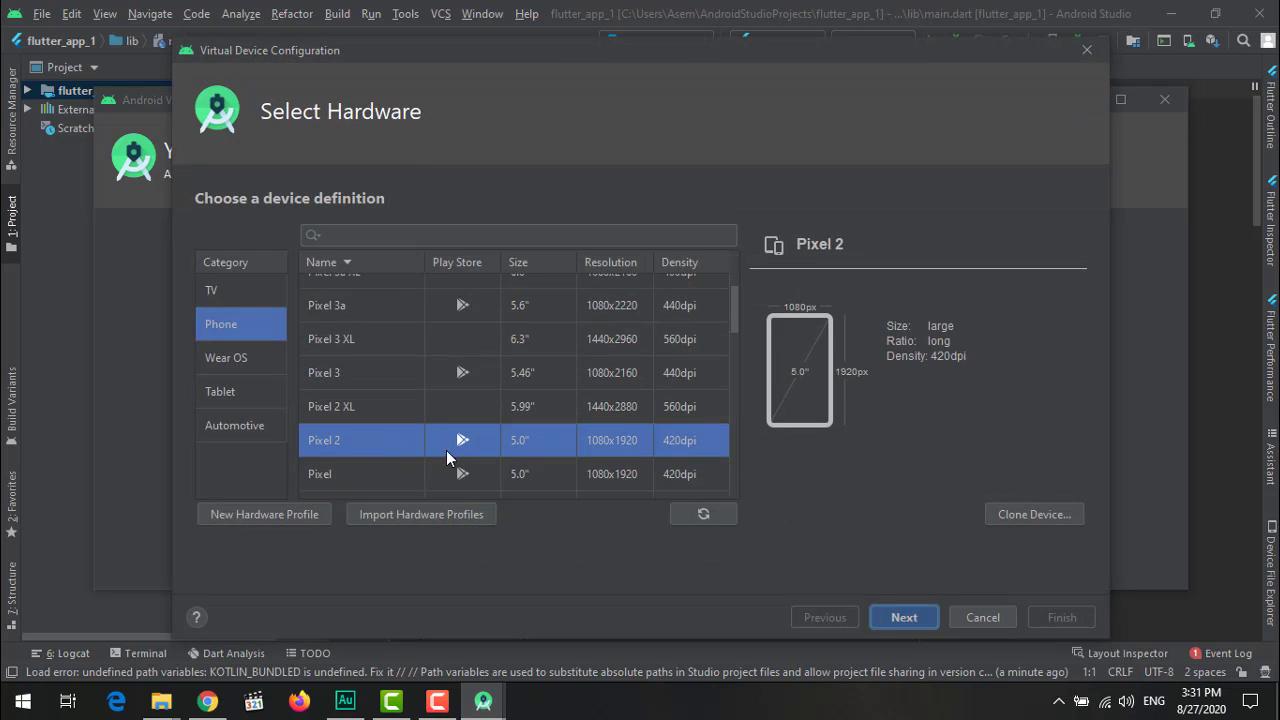
click(903, 617)
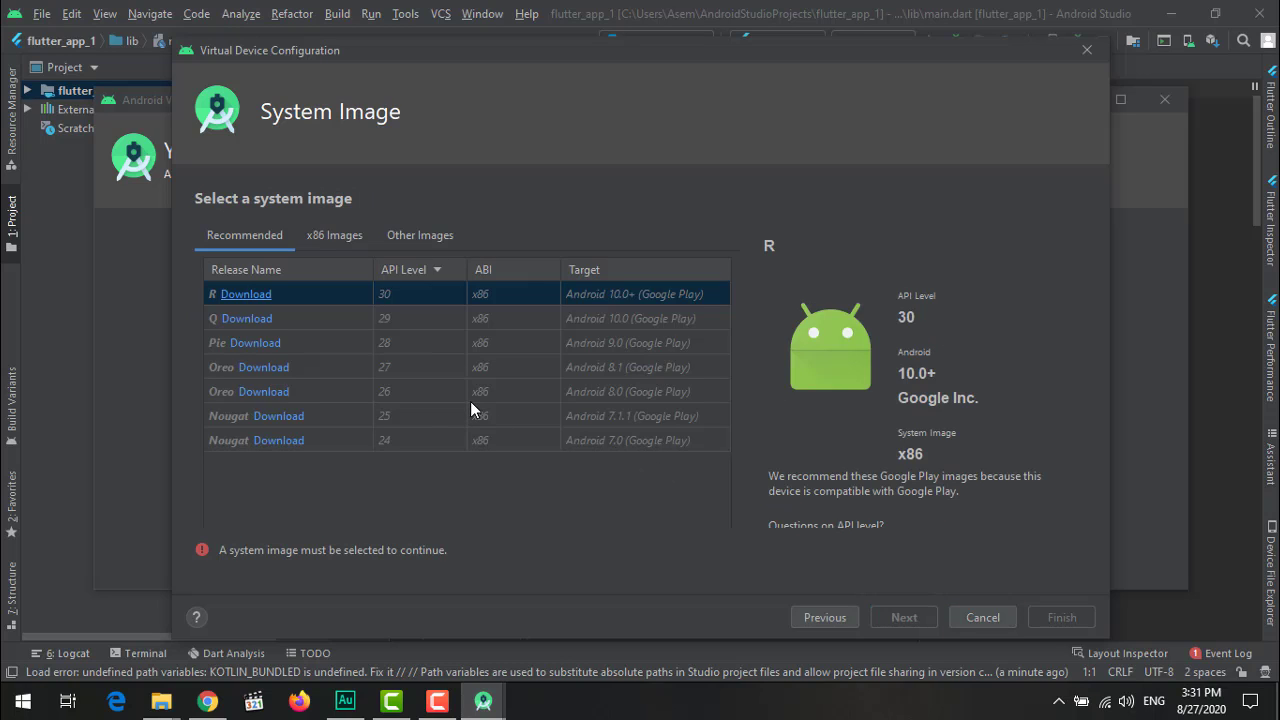
Step: Download the Pie system image (API 28, x86, Android 9.0 Google Play), accept its license agreement and complete the installation
click(328, 321)
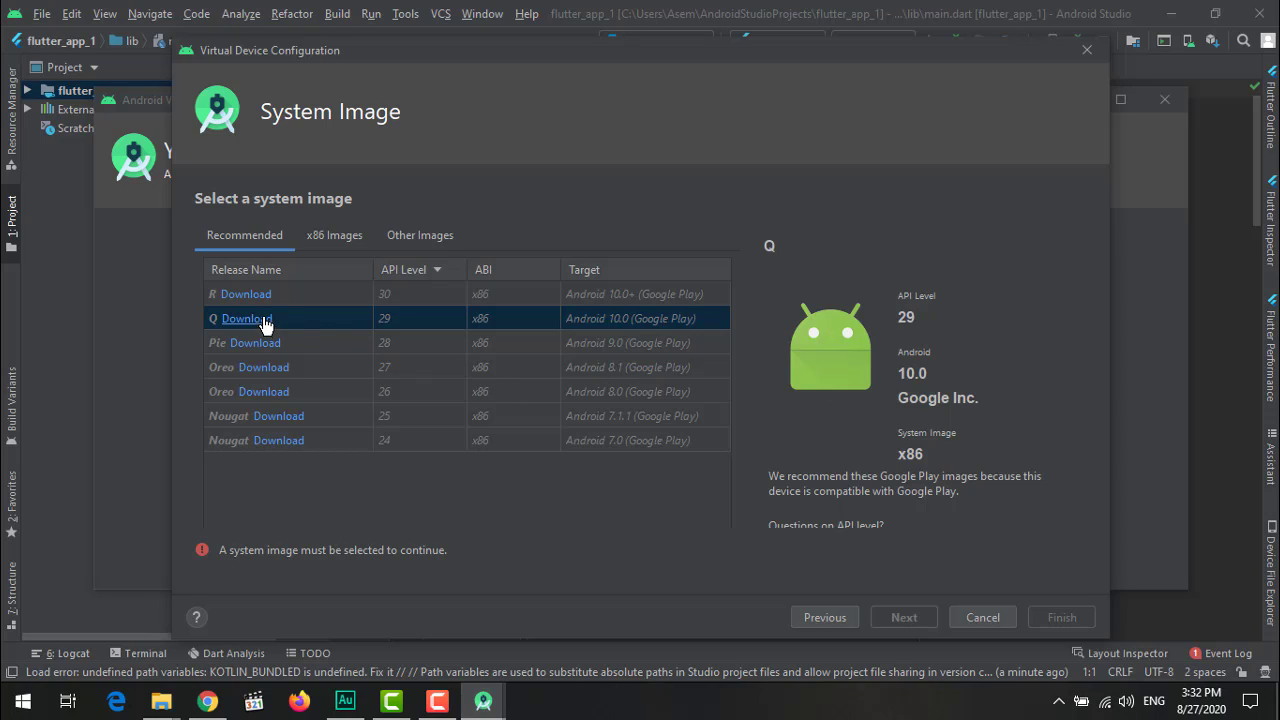
click(319, 339)
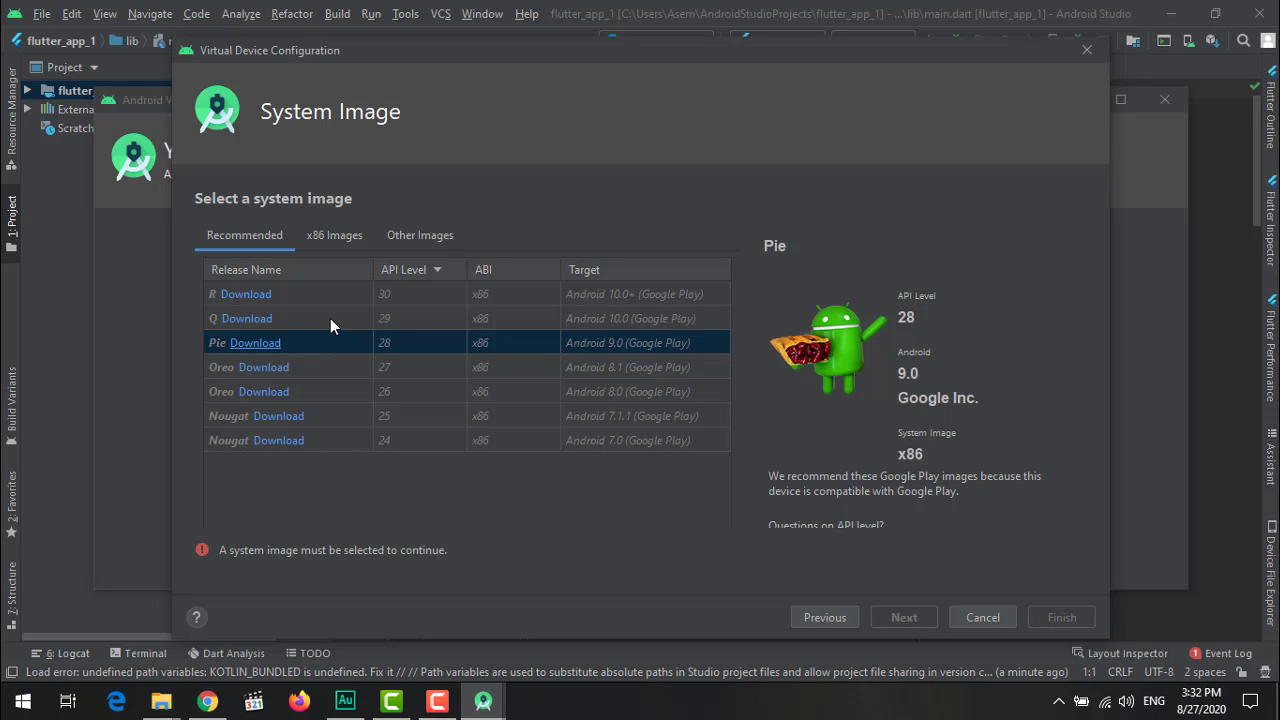
click(336, 318)
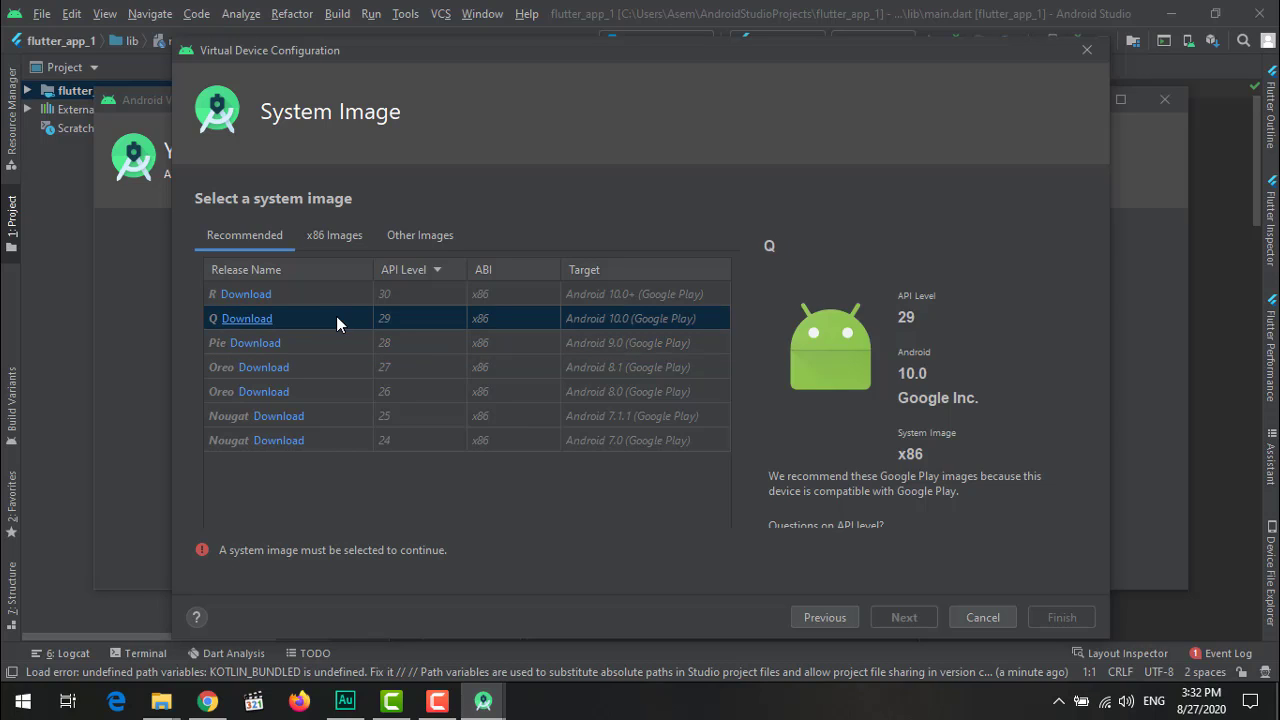
click(344, 341)
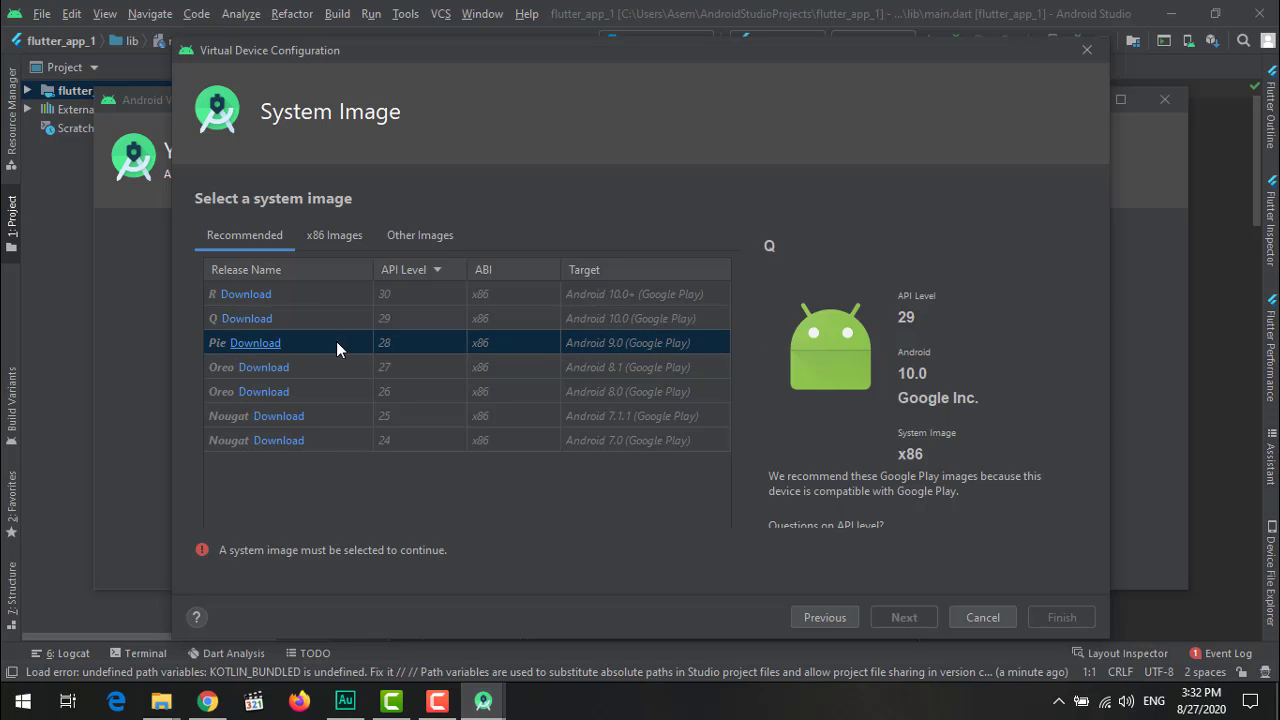
click(256, 343)
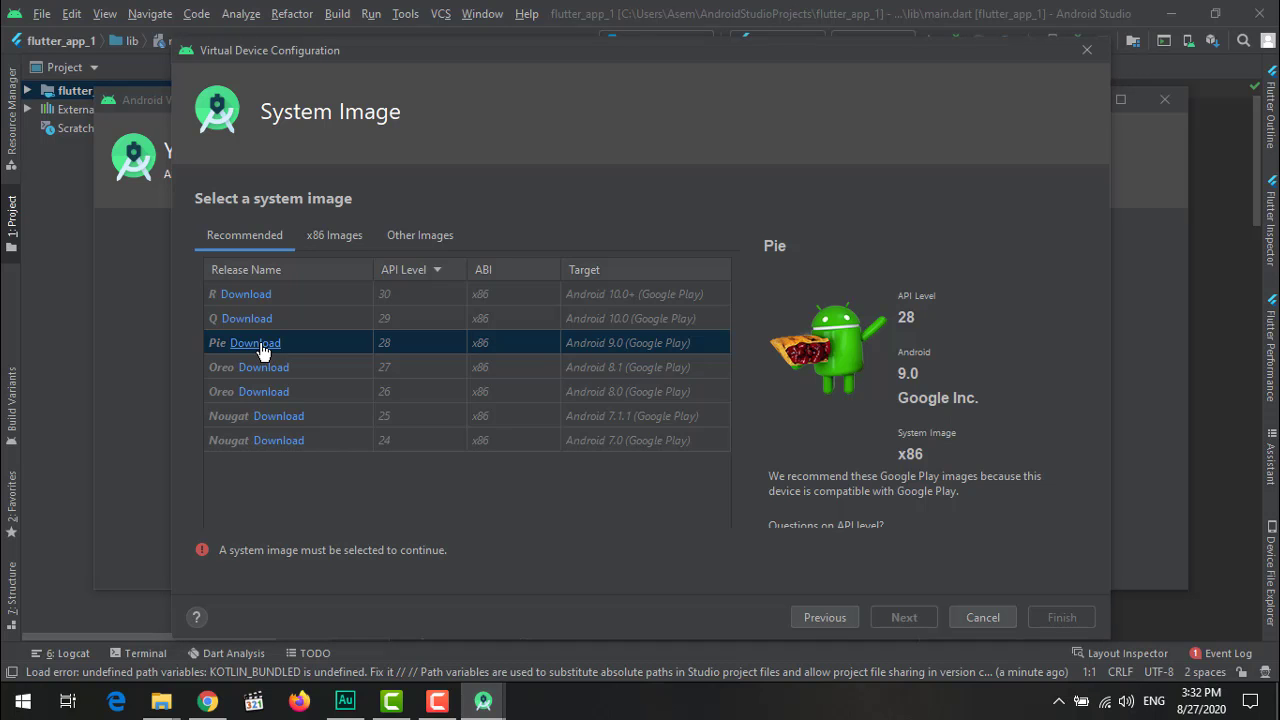
click(655, 558)
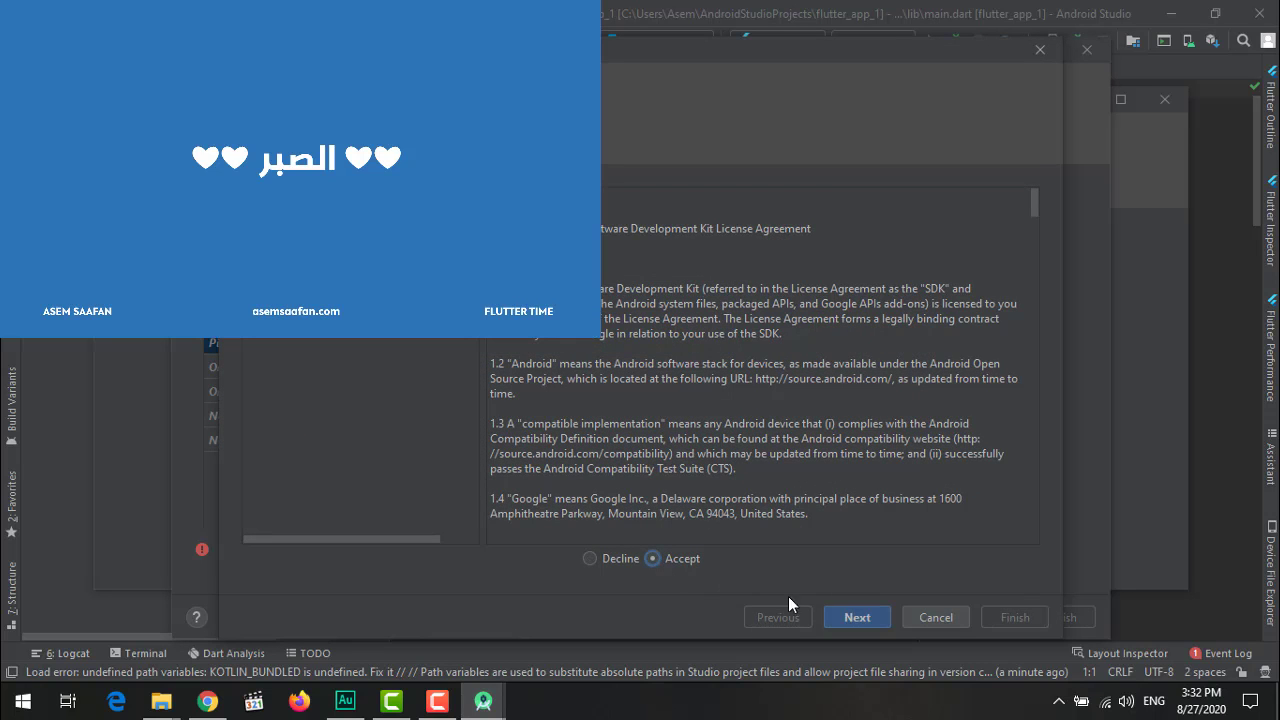
click(857, 615)
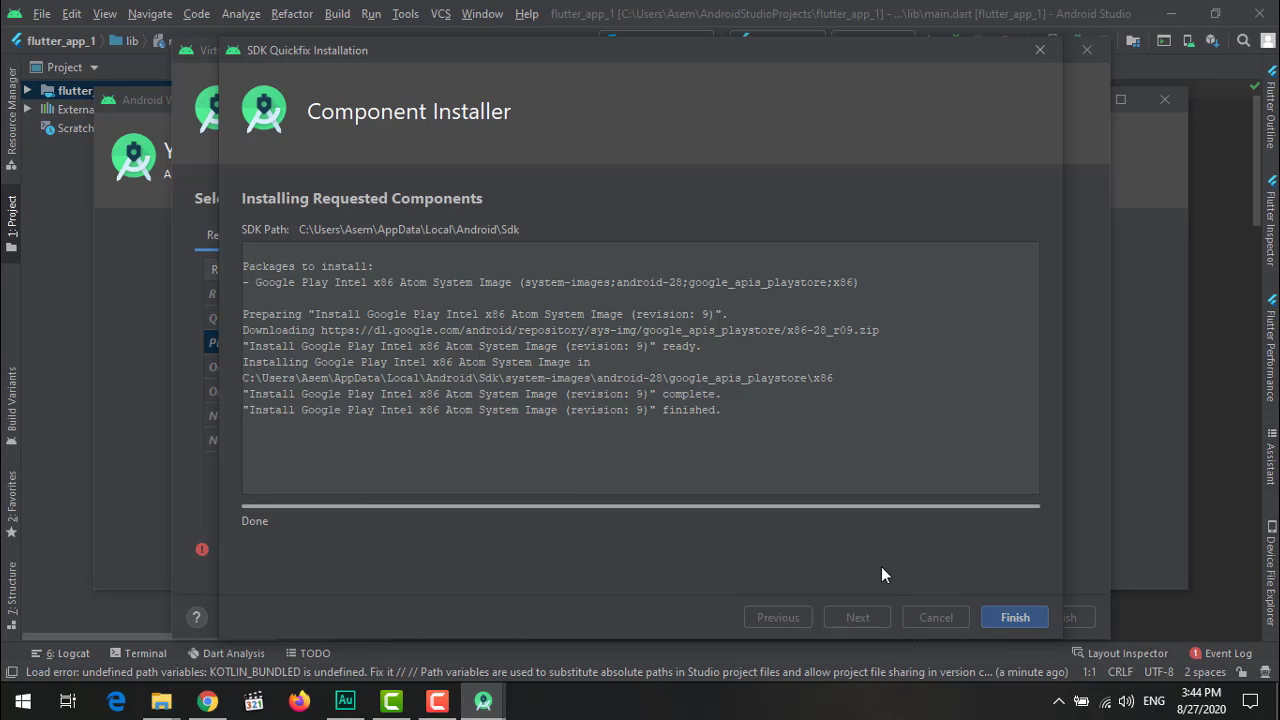
click(1011, 618)
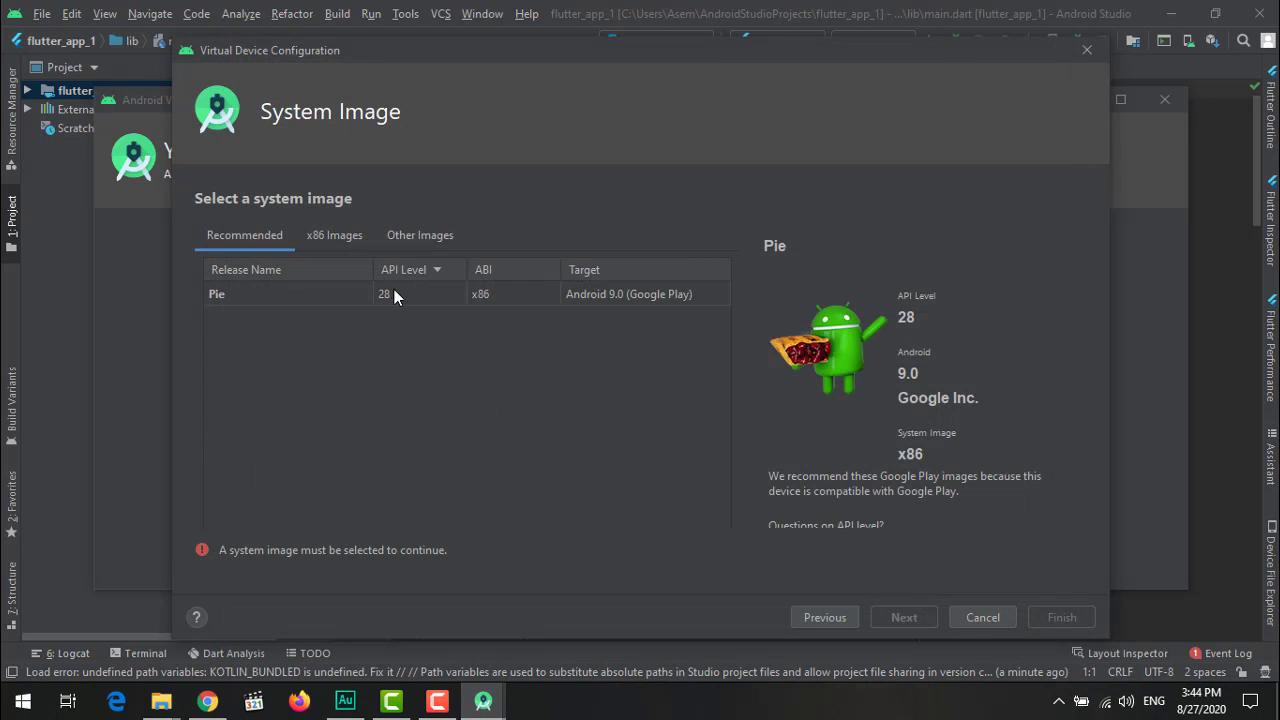
Step: Use the Pie image for the Pixel 2 device, review its advanced settings and create the virtual device with the defaults
click(411, 296)
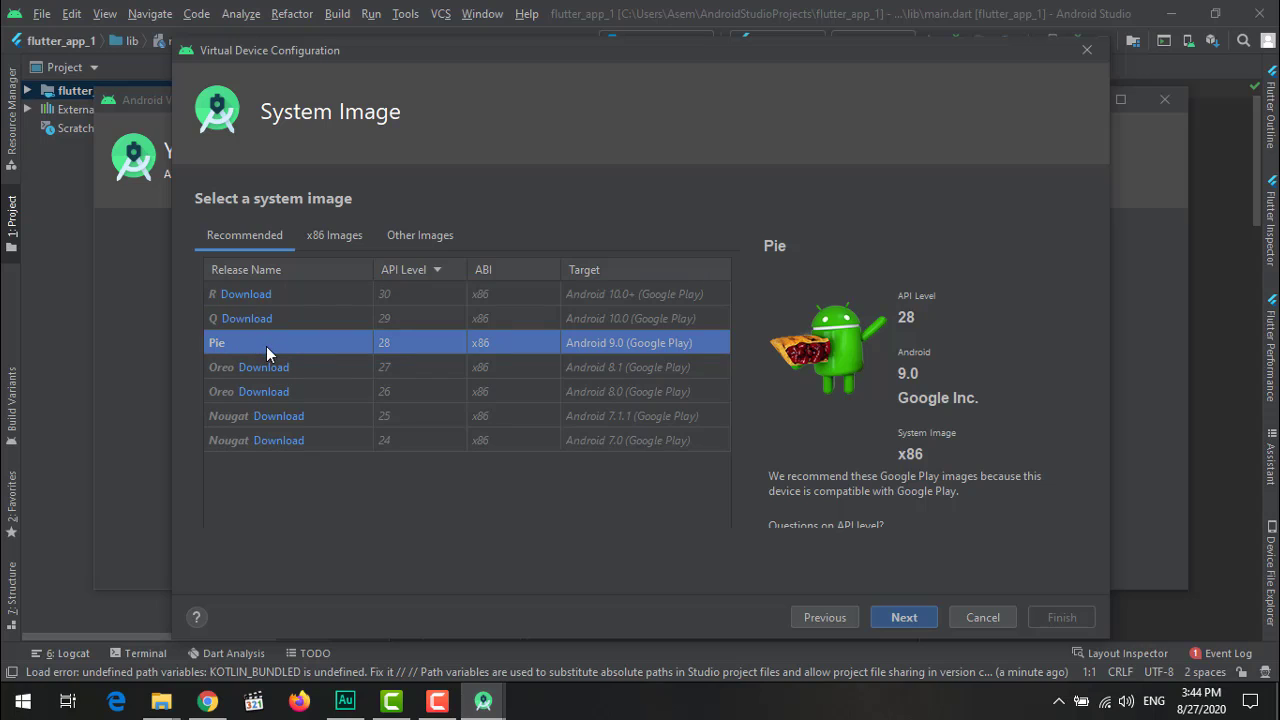
click(904, 617)
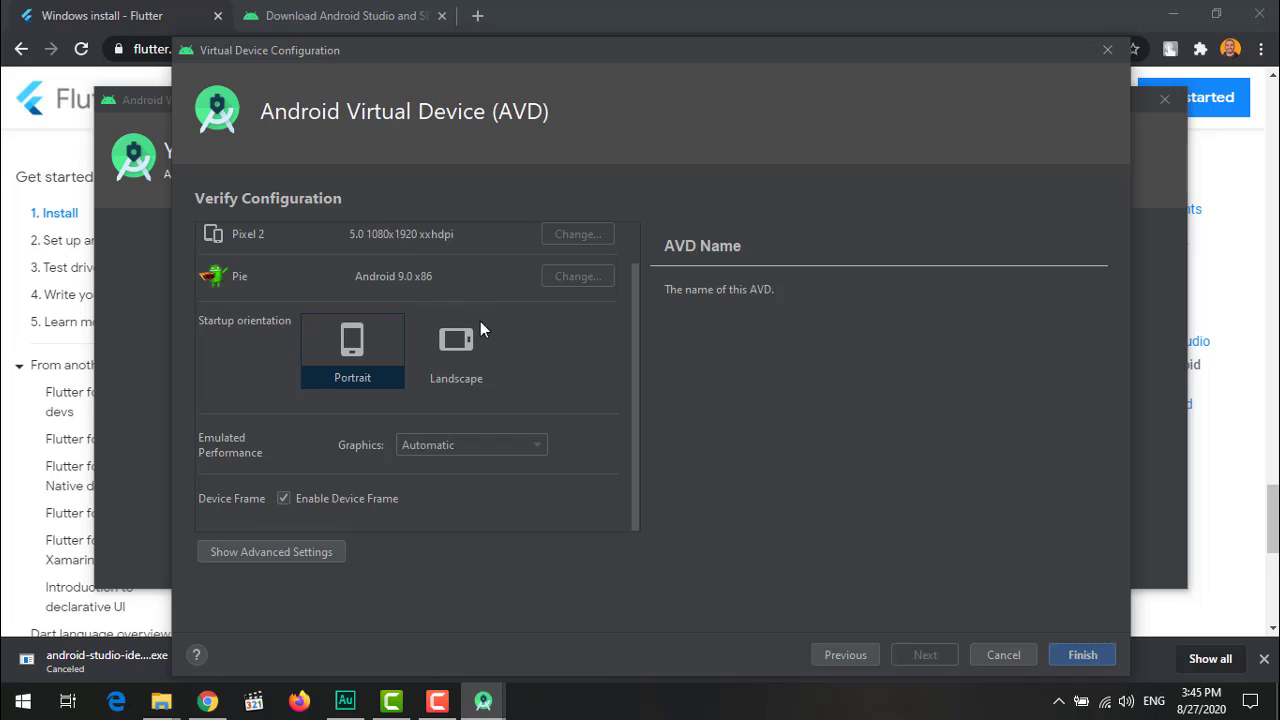
click(311, 548)
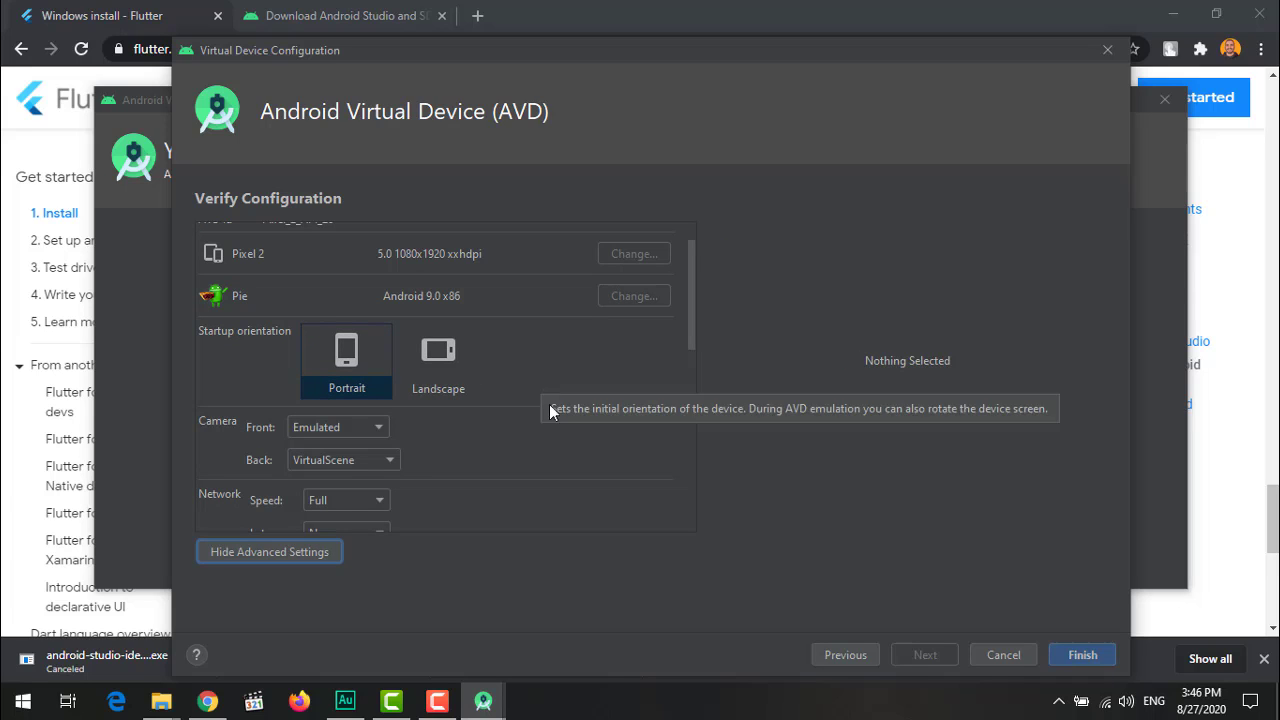
scroll(541, 425, down, 3)
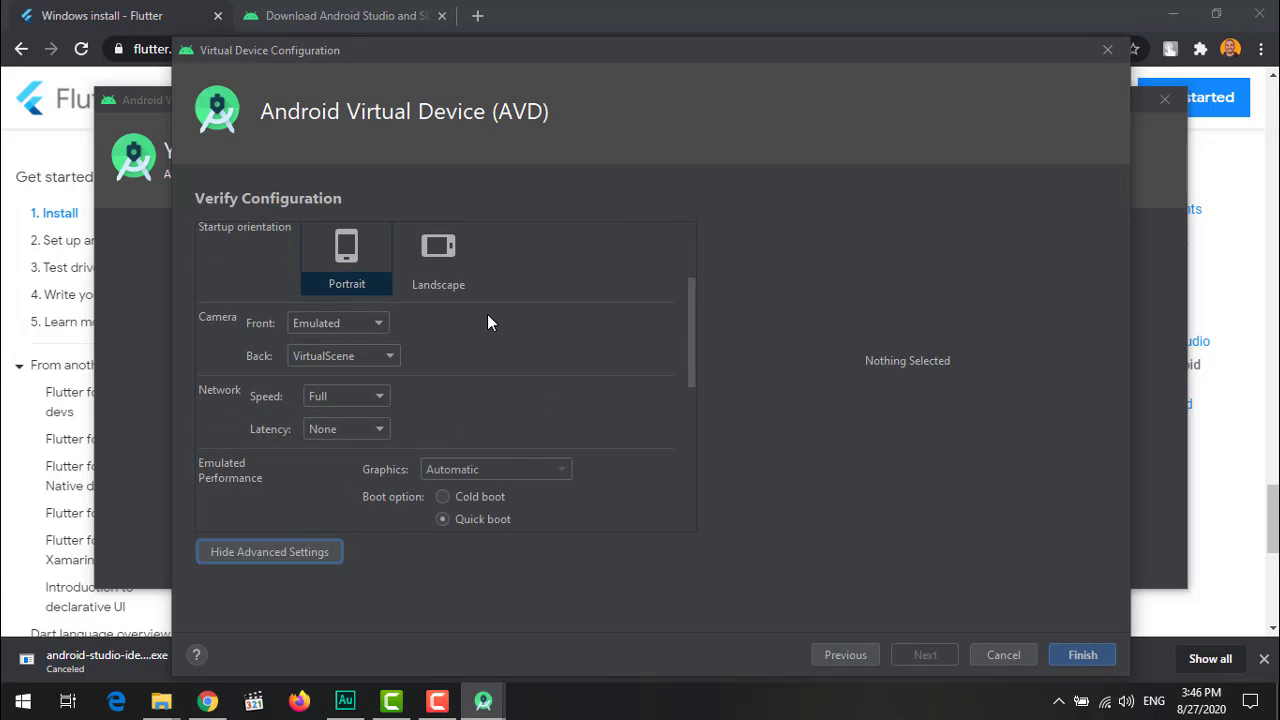
scroll(578, 486, down, 5)
scroll(578, 486, down, 3)
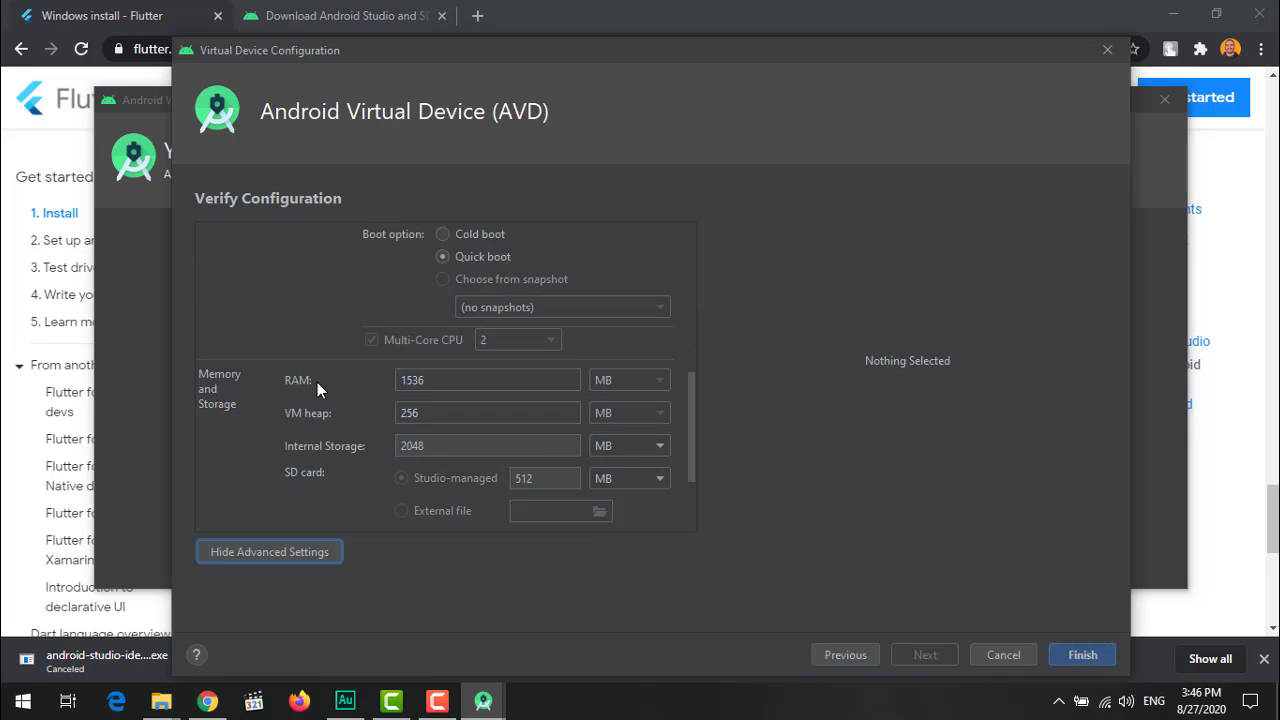
scroll(317, 382, up, 8)
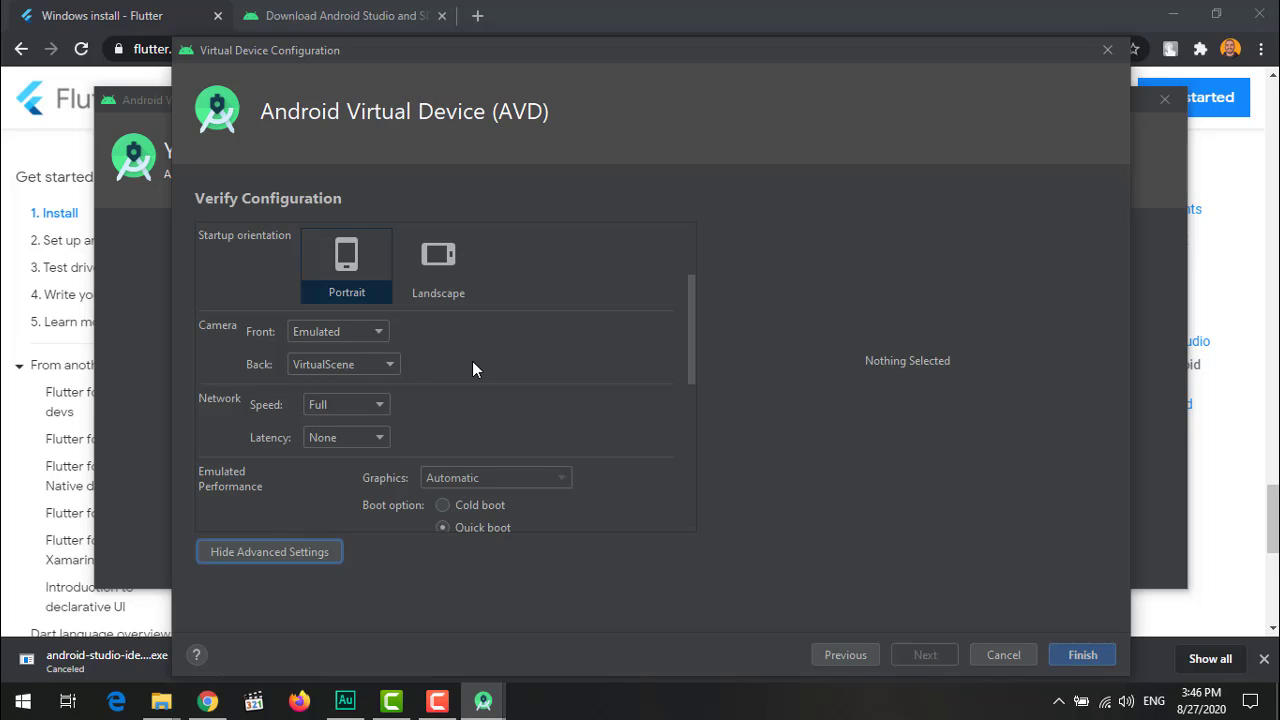
scroll(603, 480, down, 2)
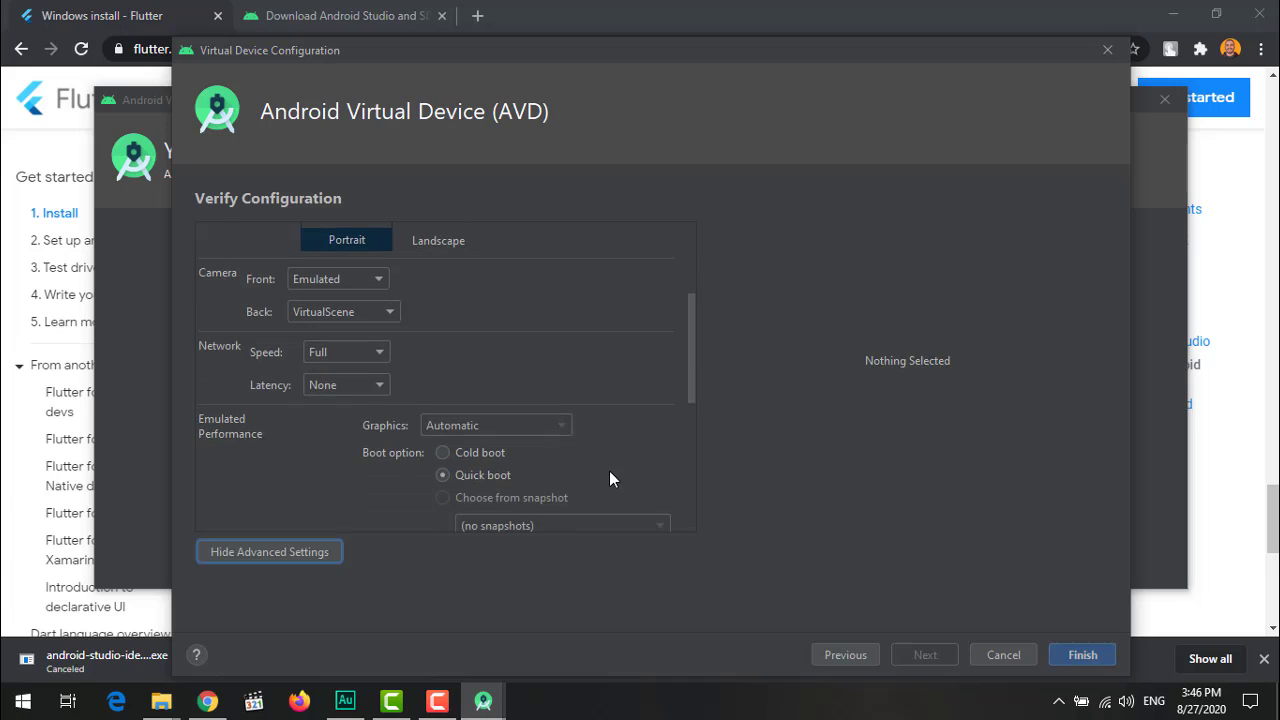
click(1078, 656)
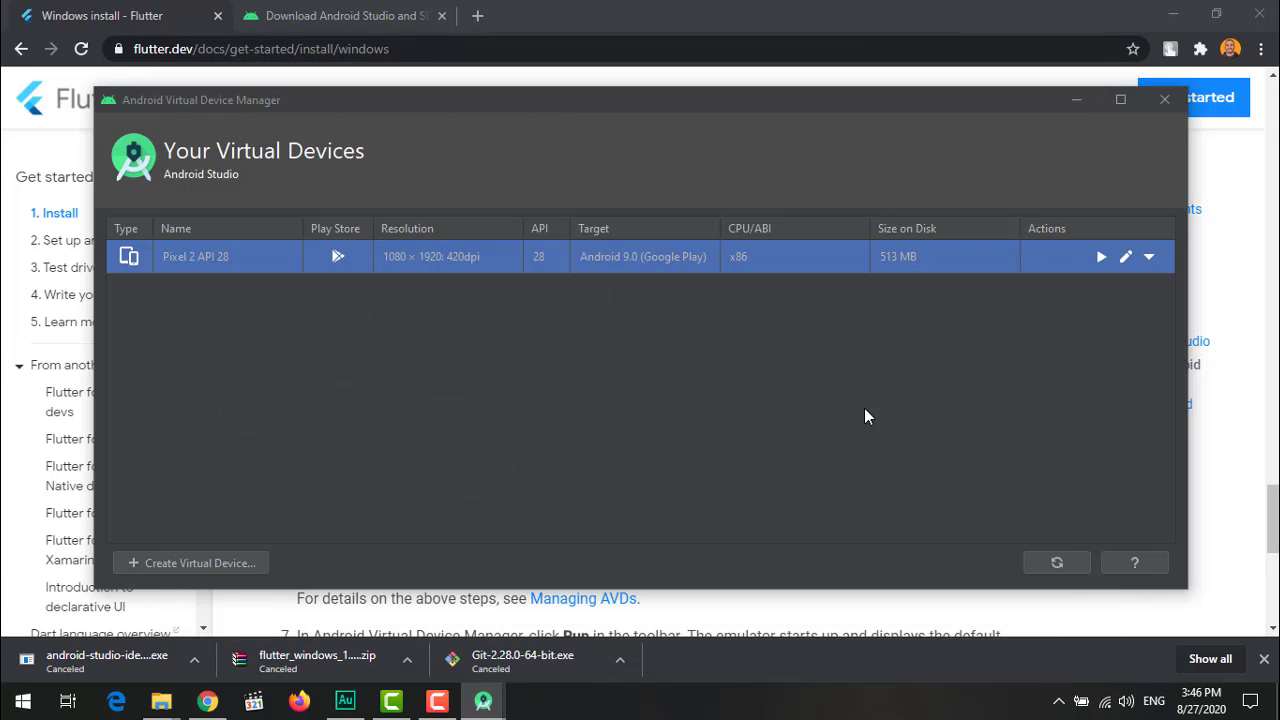
Step: Launch the Pixel 2 API 28 emulator, dismiss the error dialogs, reposition the windows and close the AVD Manager
click(1103, 258)
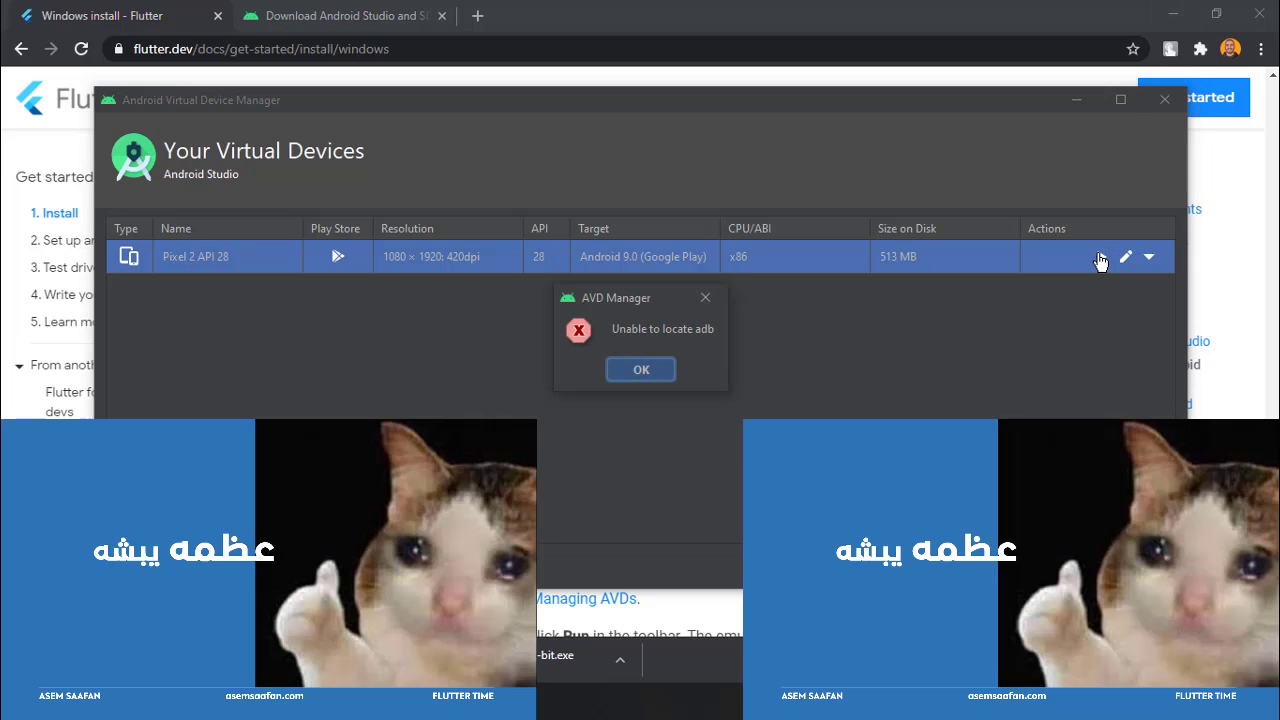
click(643, 372)
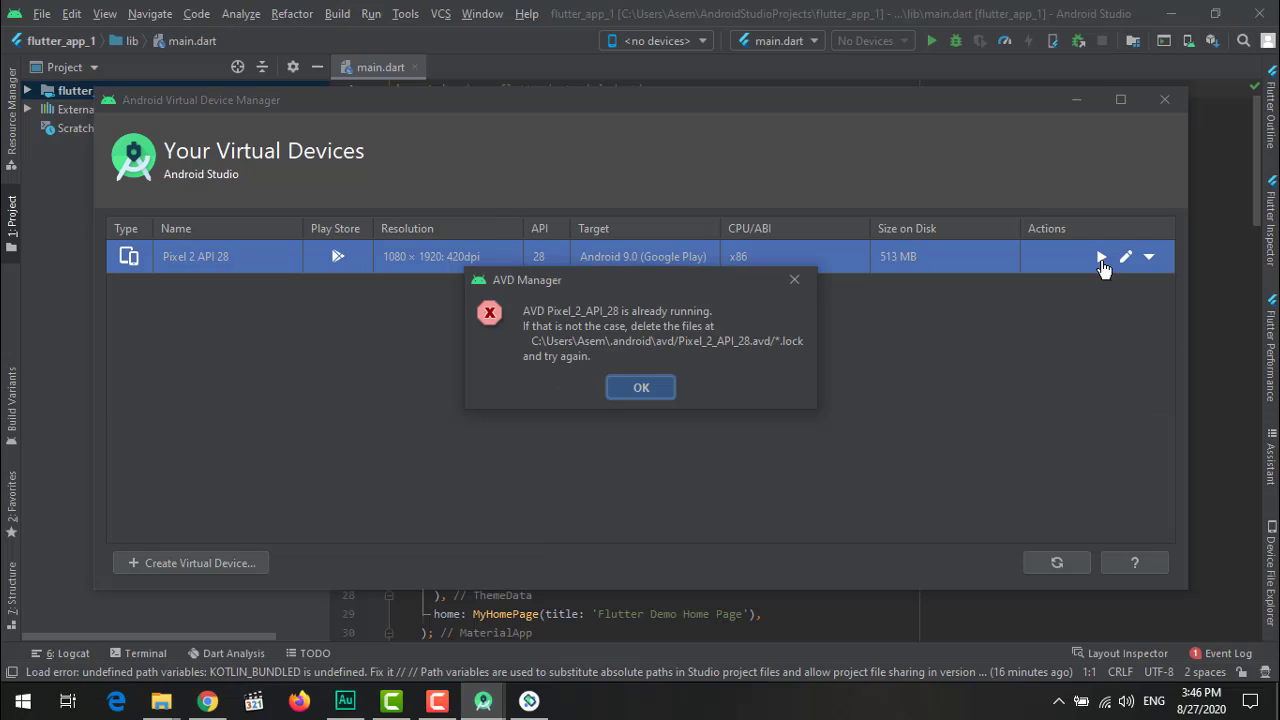
click(641, 389)
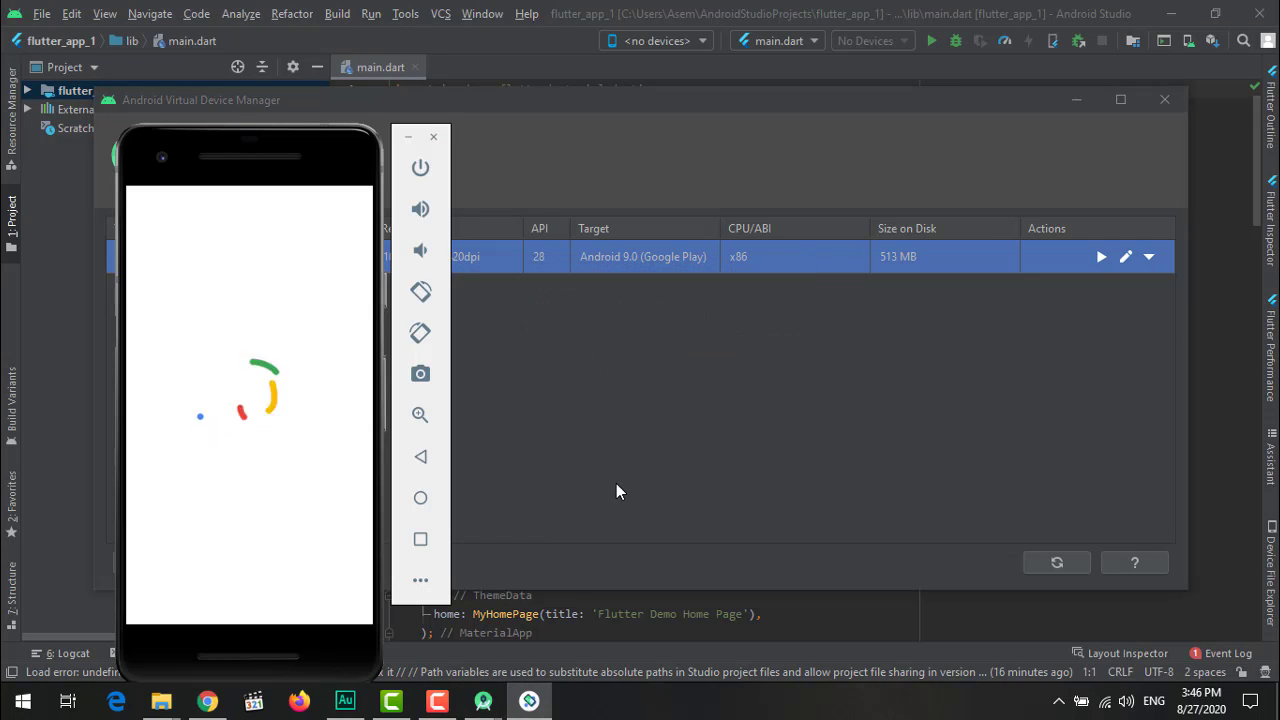
drag(244, 104, 335, 85)
drag(206, 129, 246, 64)
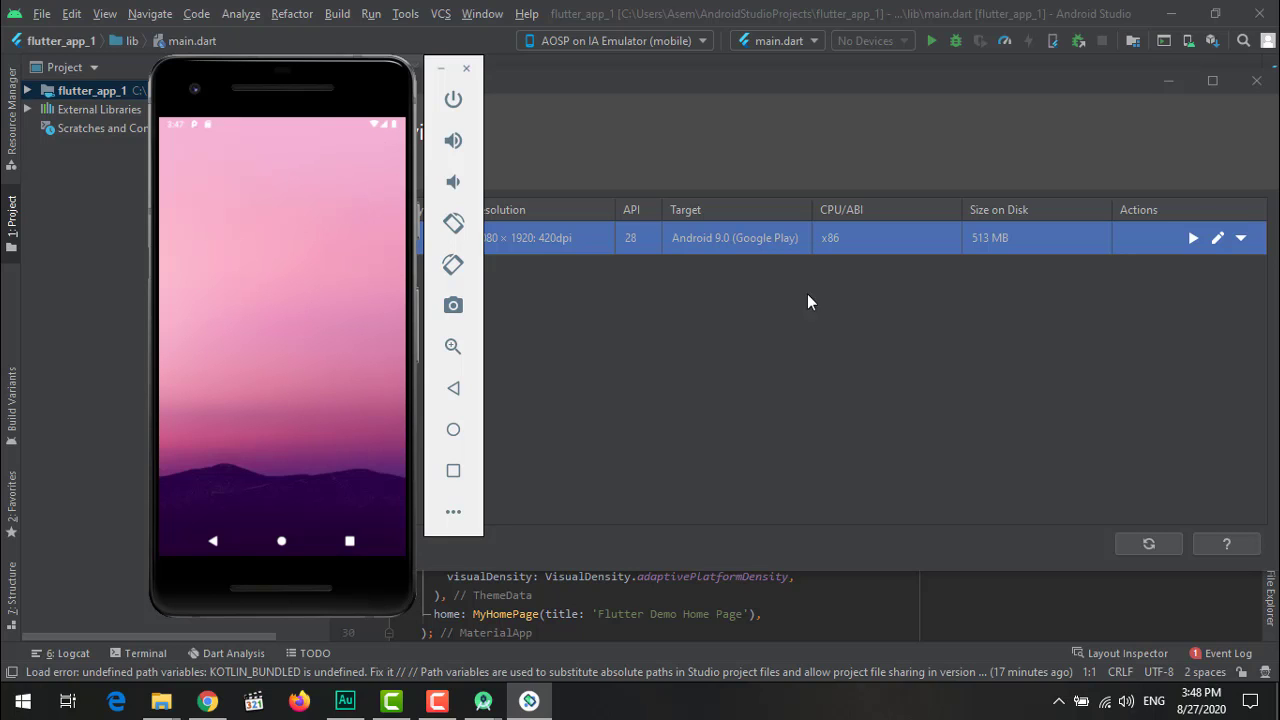
click(1103, 129)
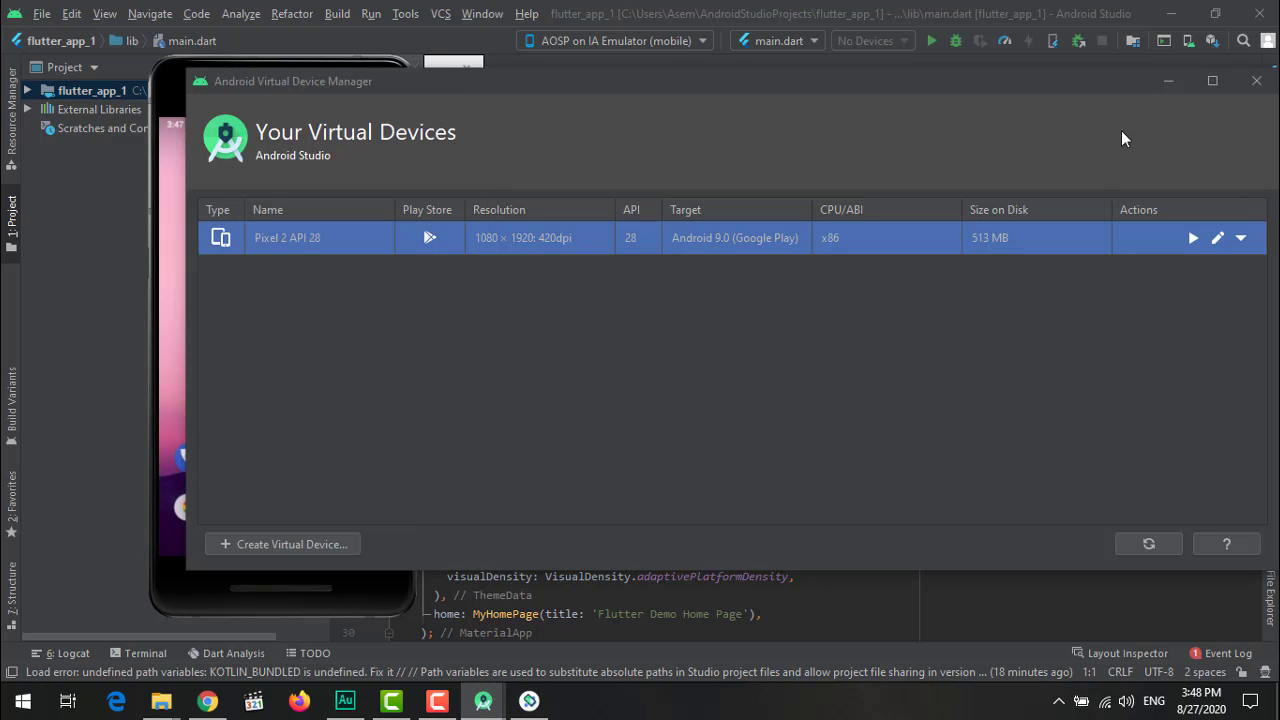
click(1250, 86)
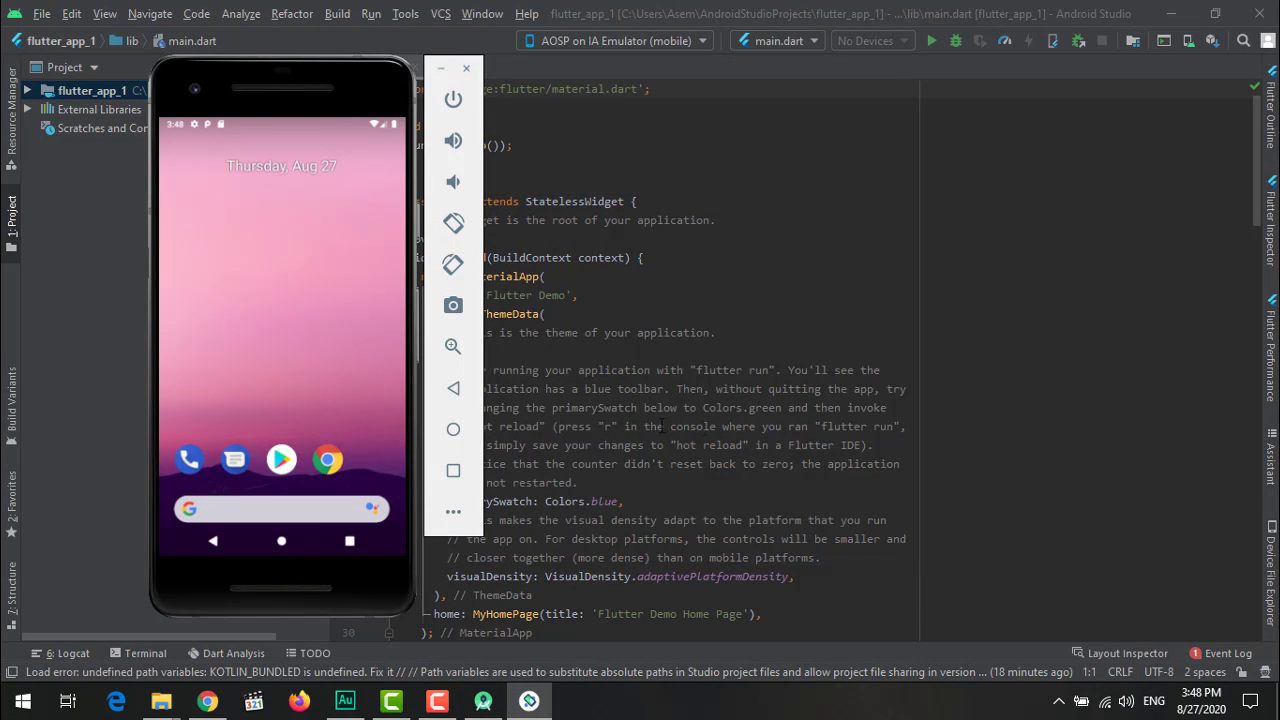
Step: Run main.dart on the AOSP on IA Emulator (mobile) device and bring the emulator window to the front
click(669, 37)
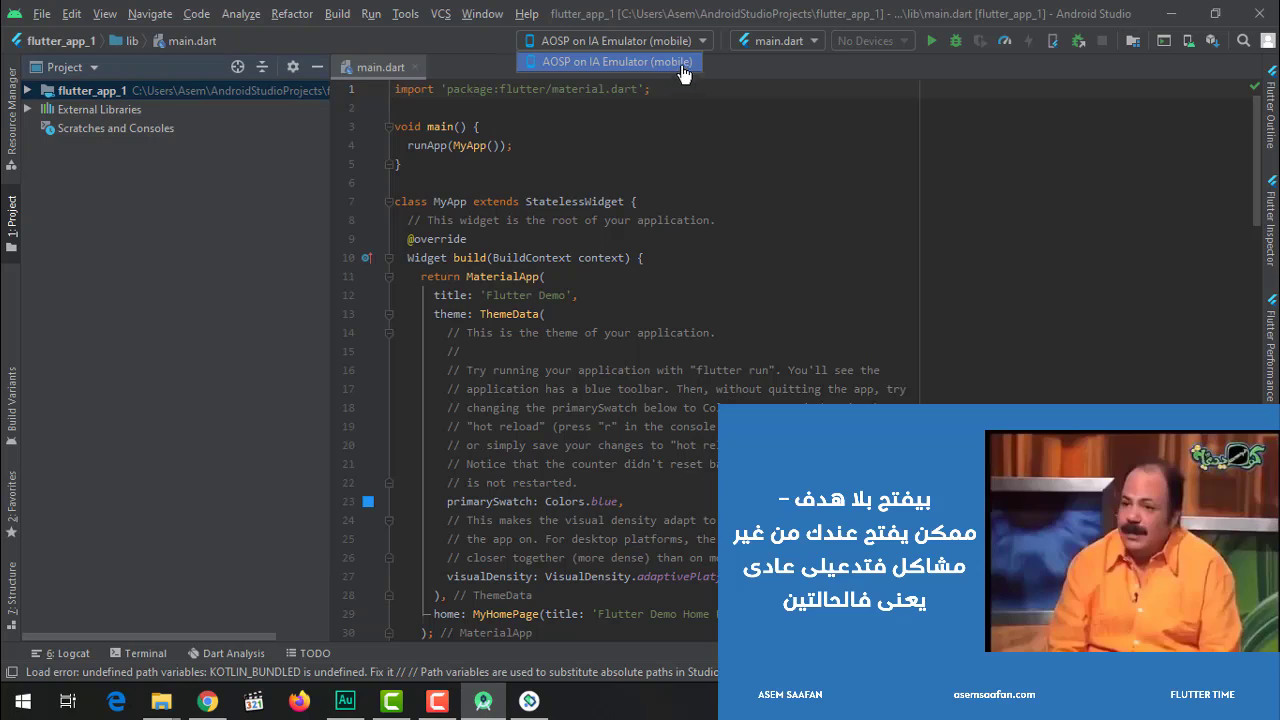
click(685, 38)
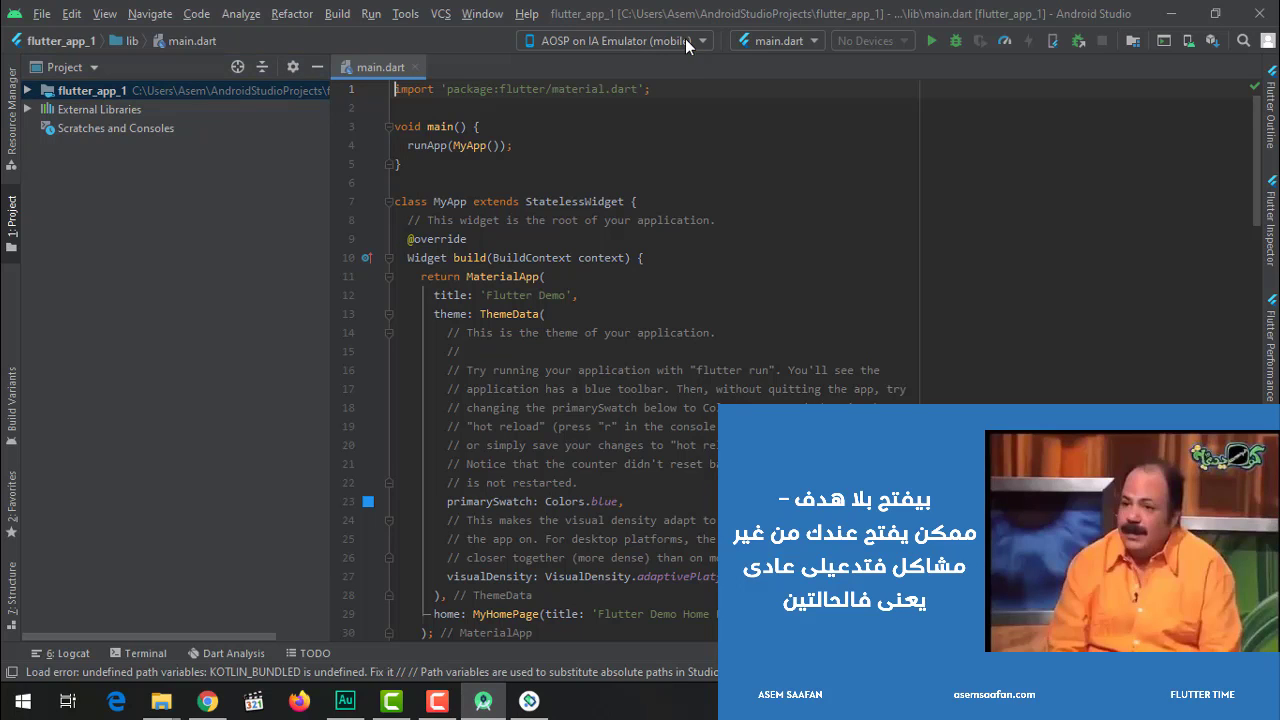
click(930, 40)
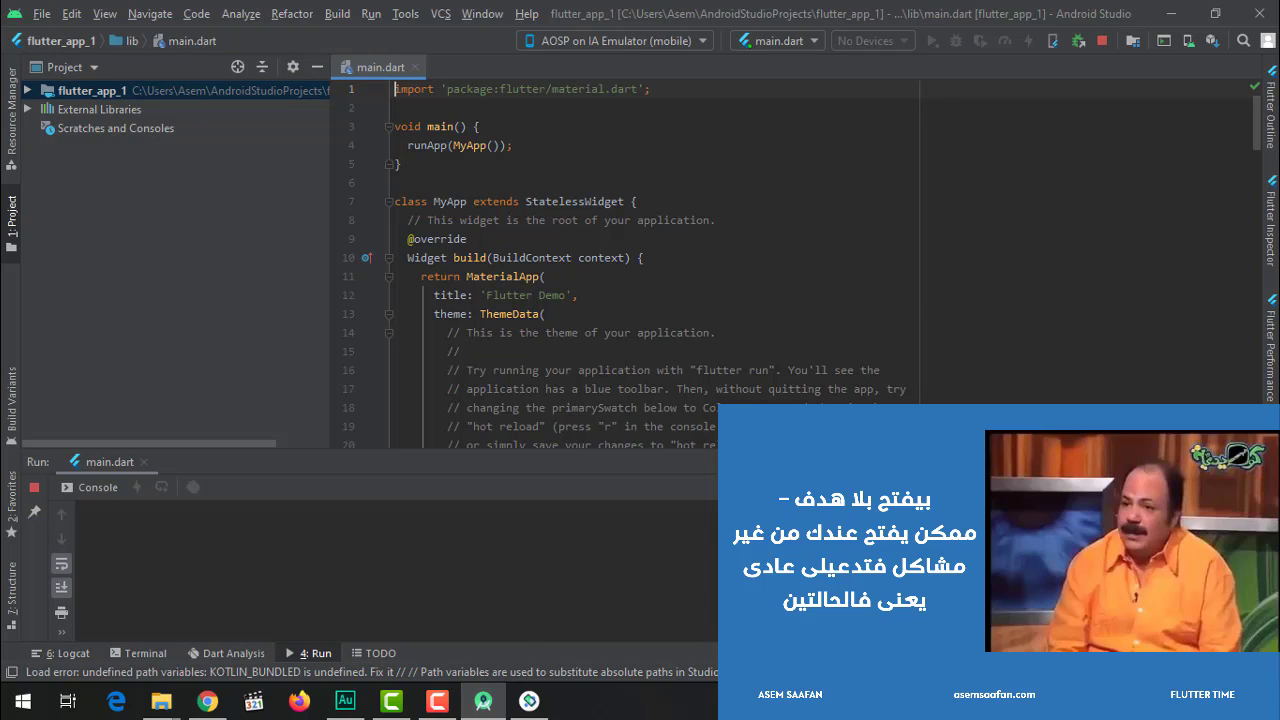
click(529, 700)
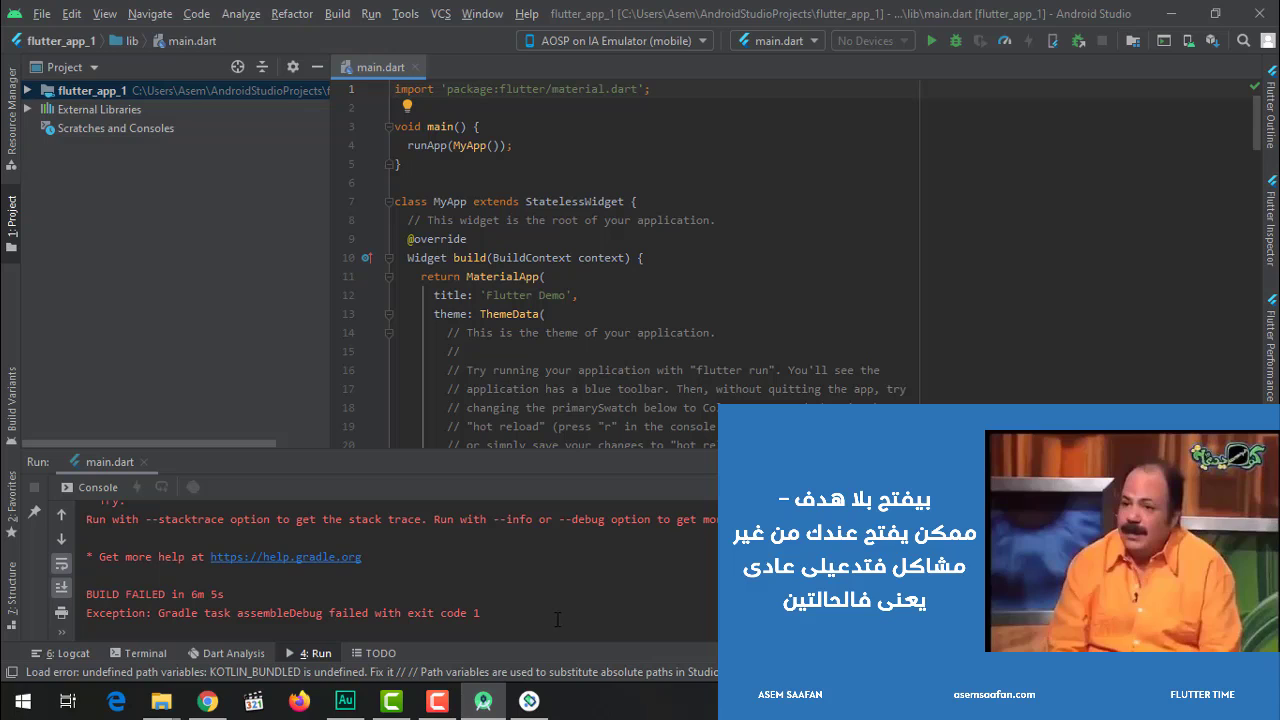
click(529, 700)
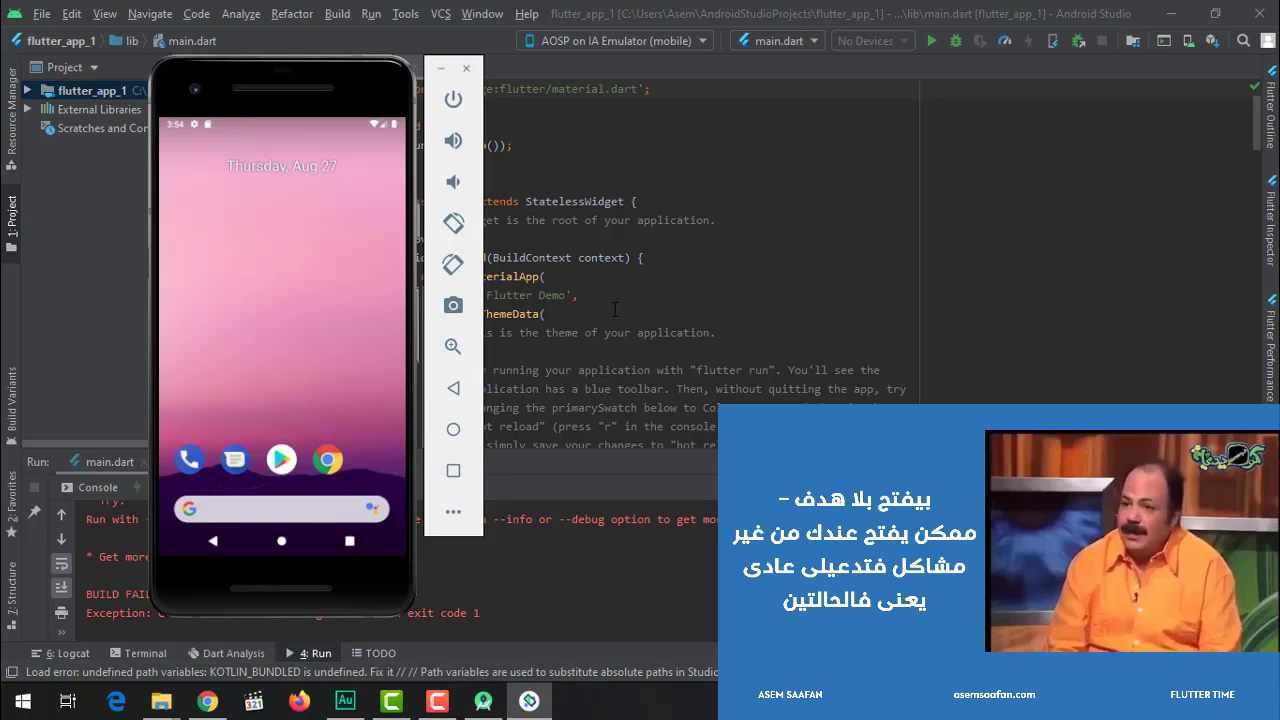
Step: Close the emulator, restart Pixel 2 API 28 from the AVD Manager, dismiss the error and close the manager
click(465, 74)
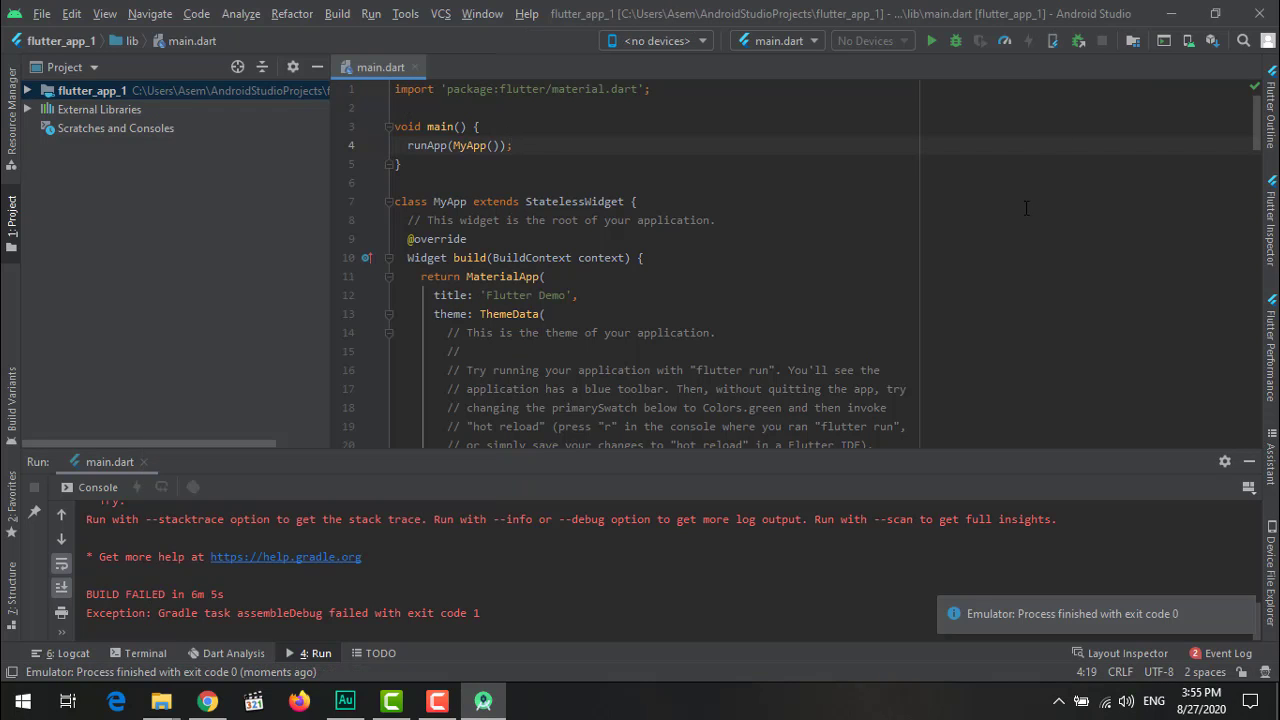
click(1188, 36)
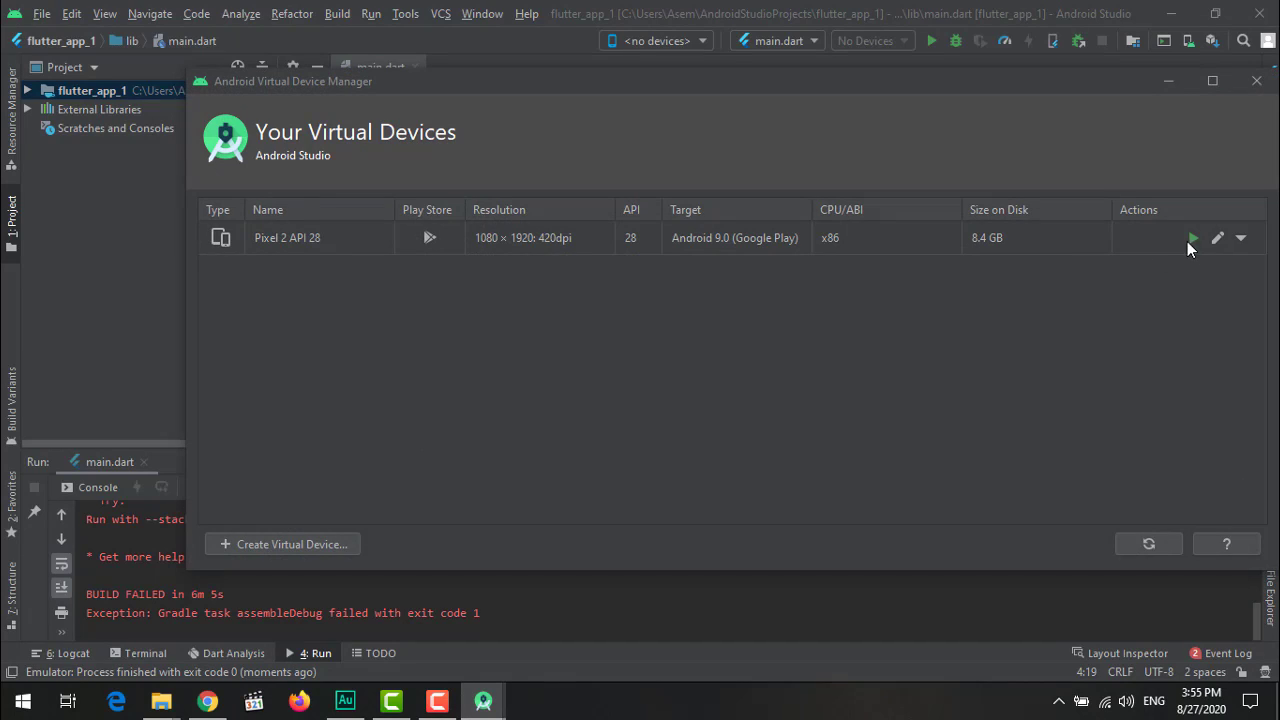
click(1193, 239)
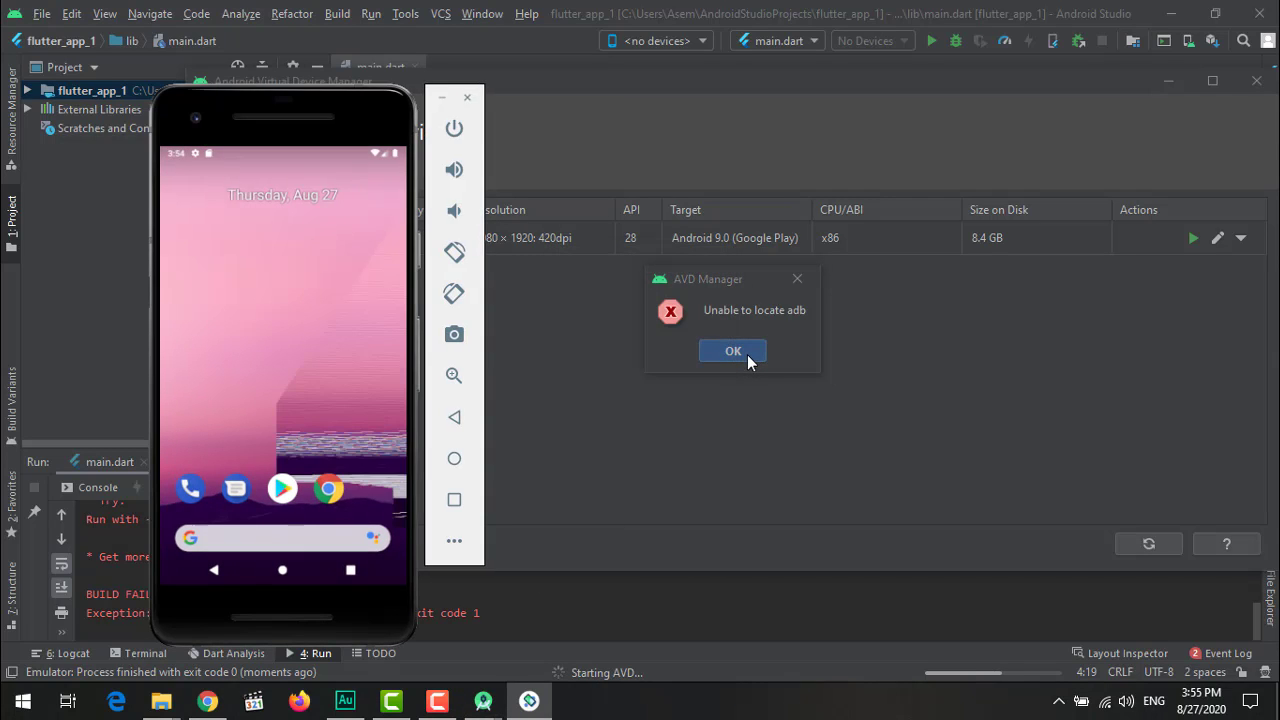
click(745, 353)
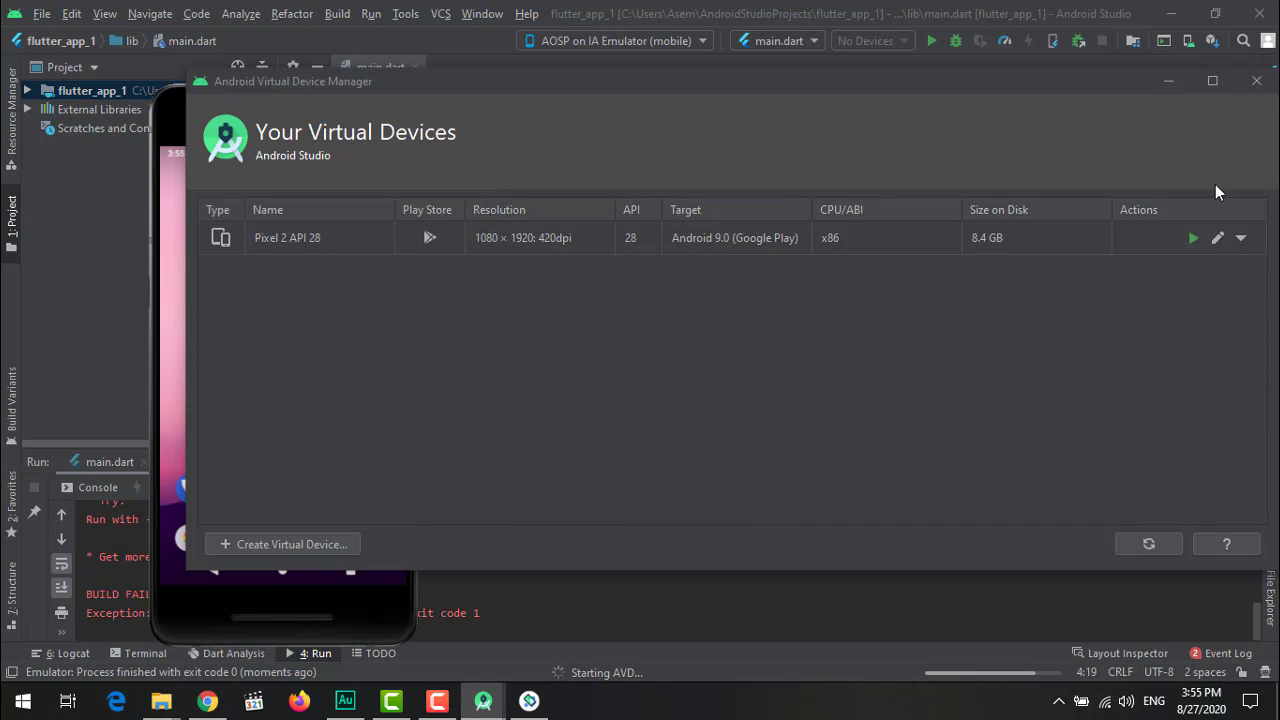
click(1256, 80)
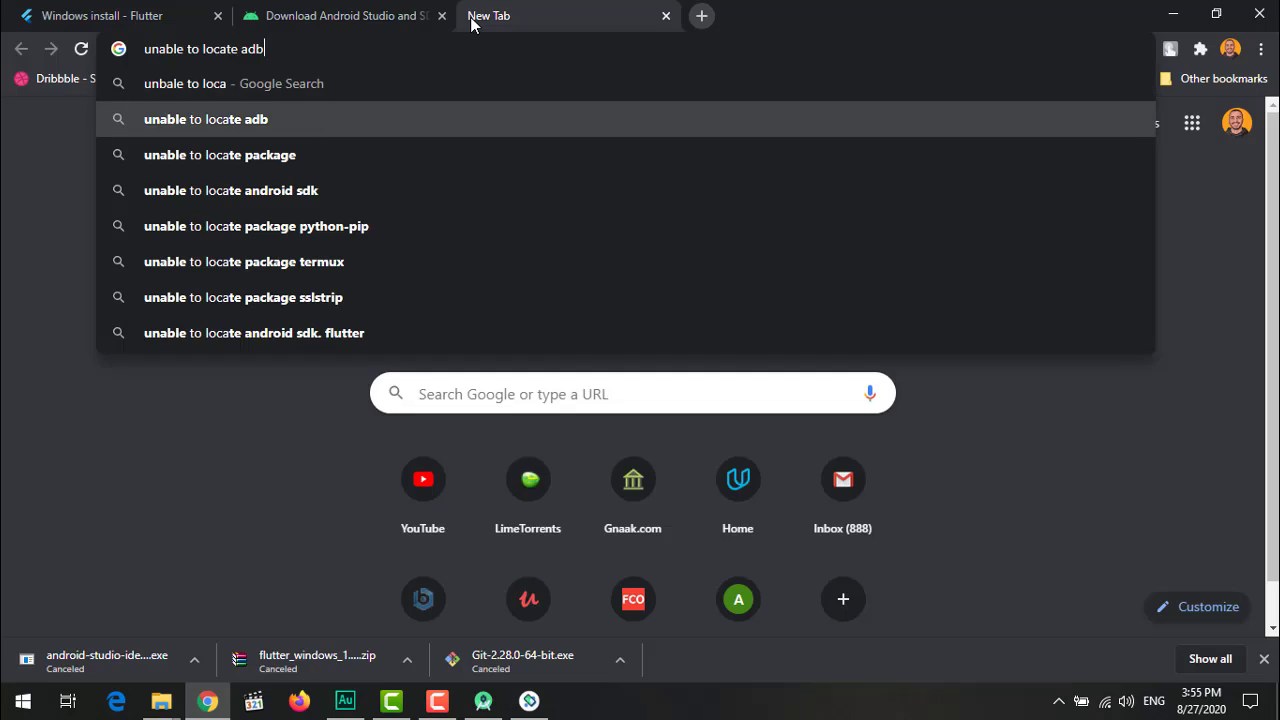
Step: Switch to Chrome, search Google for "unable to locate adb" and open the Stack Overflow question about it in Android Studio
key(Return)
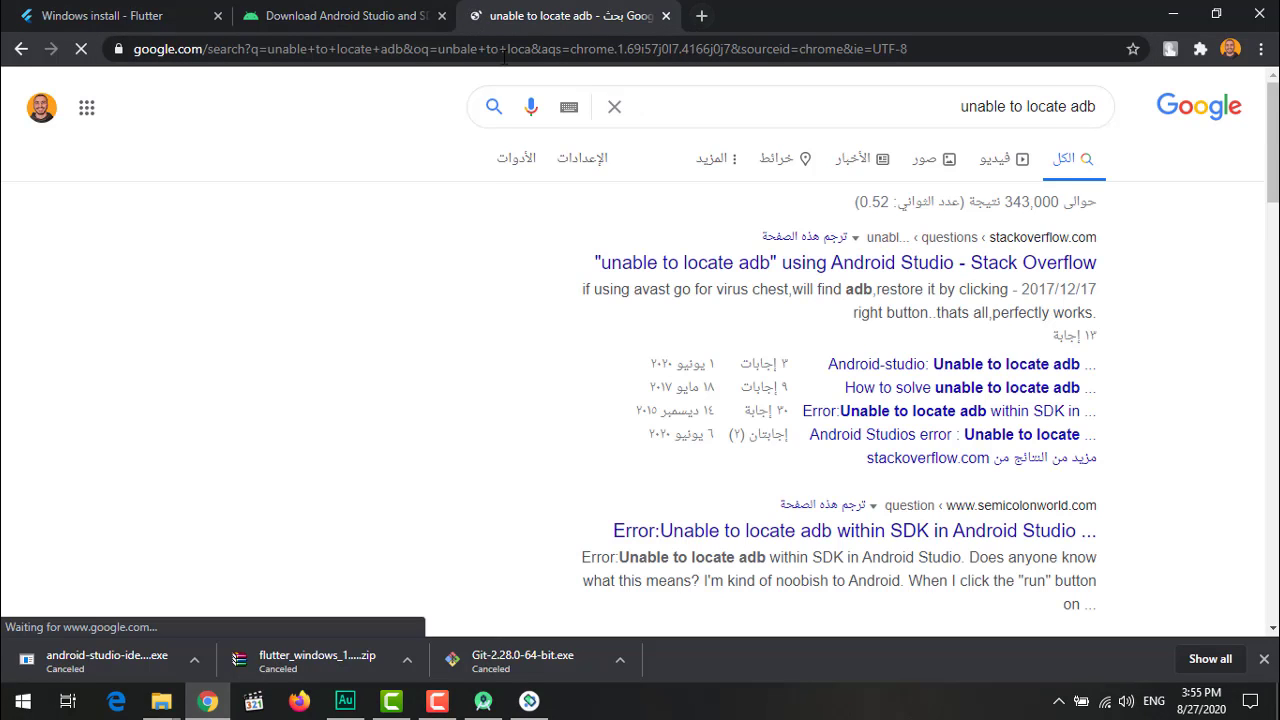
middle_click(697, 264)
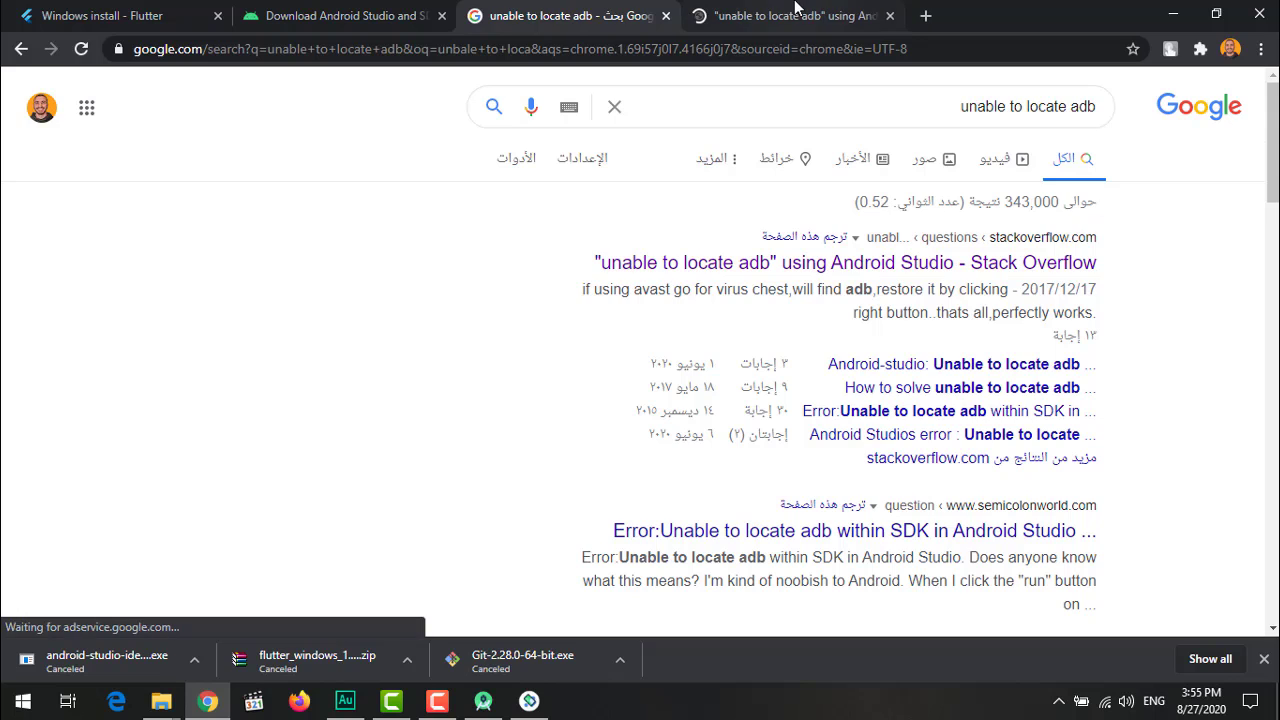
click(786, 18)
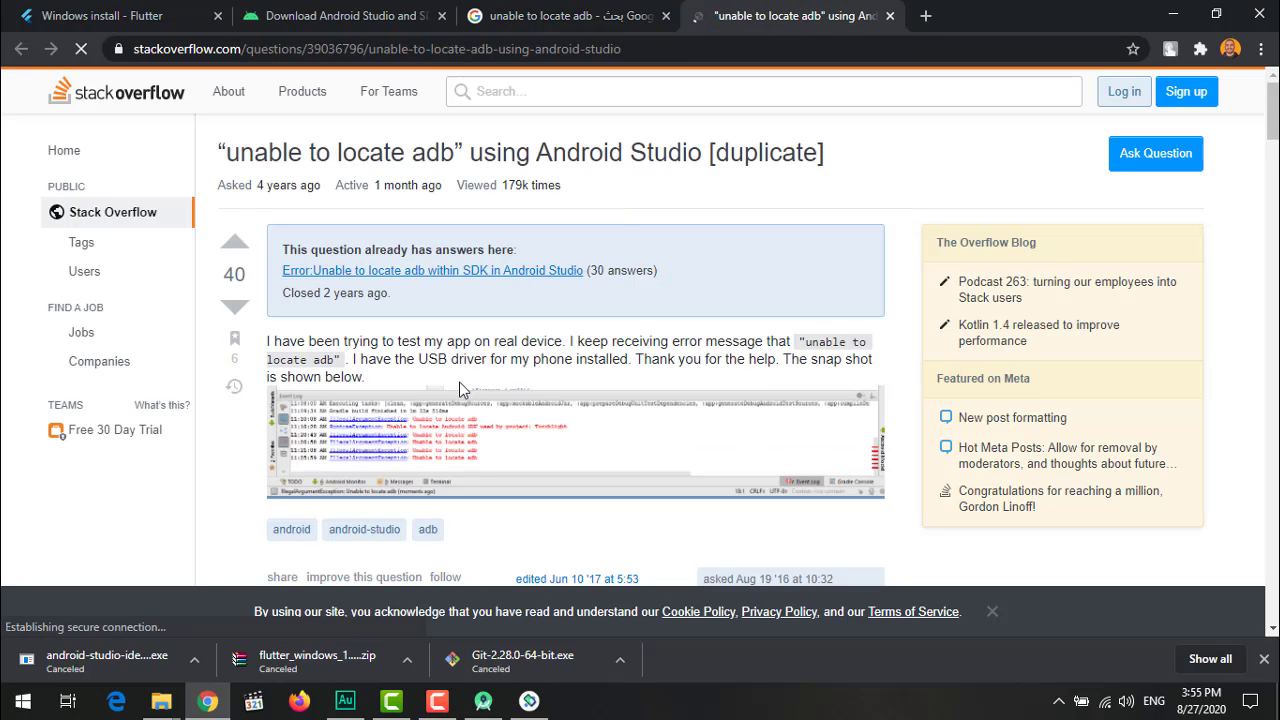
Step: Skim the Stack Overflow answers, minimize the browser, and close the running Pixel 2 emulator
scroll(490, 403, down, 5)
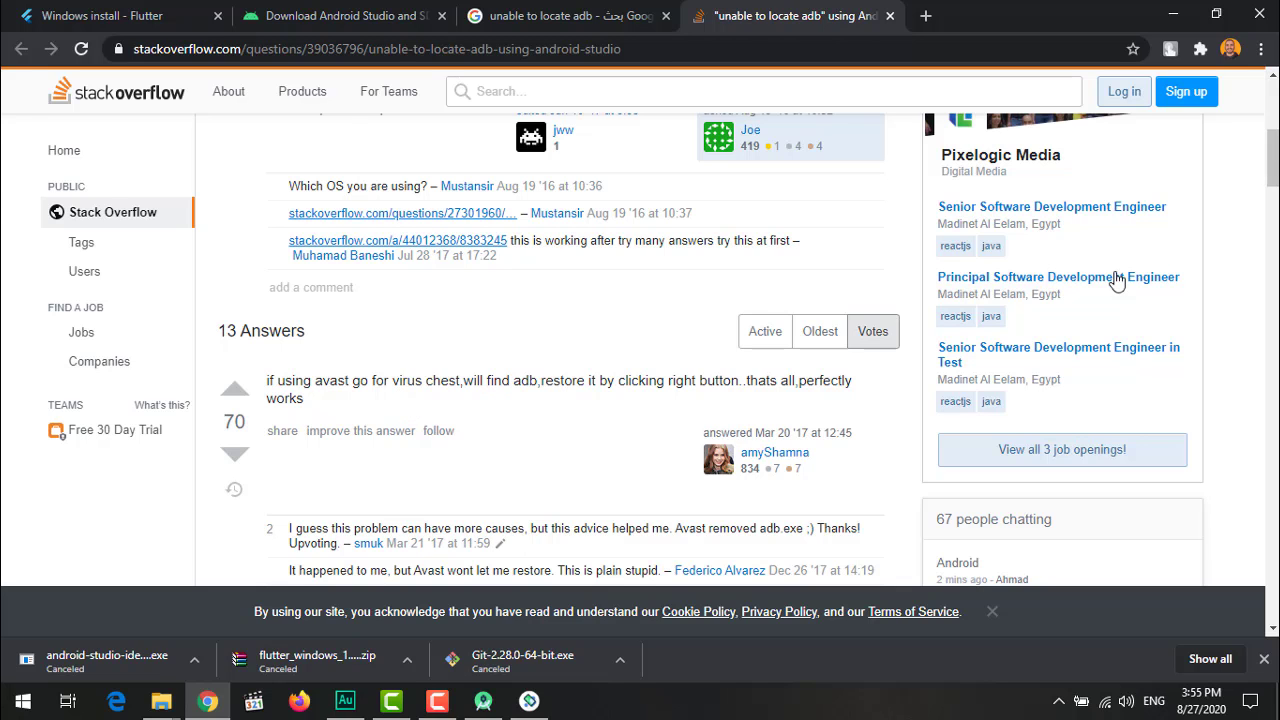
click(1175, 17)
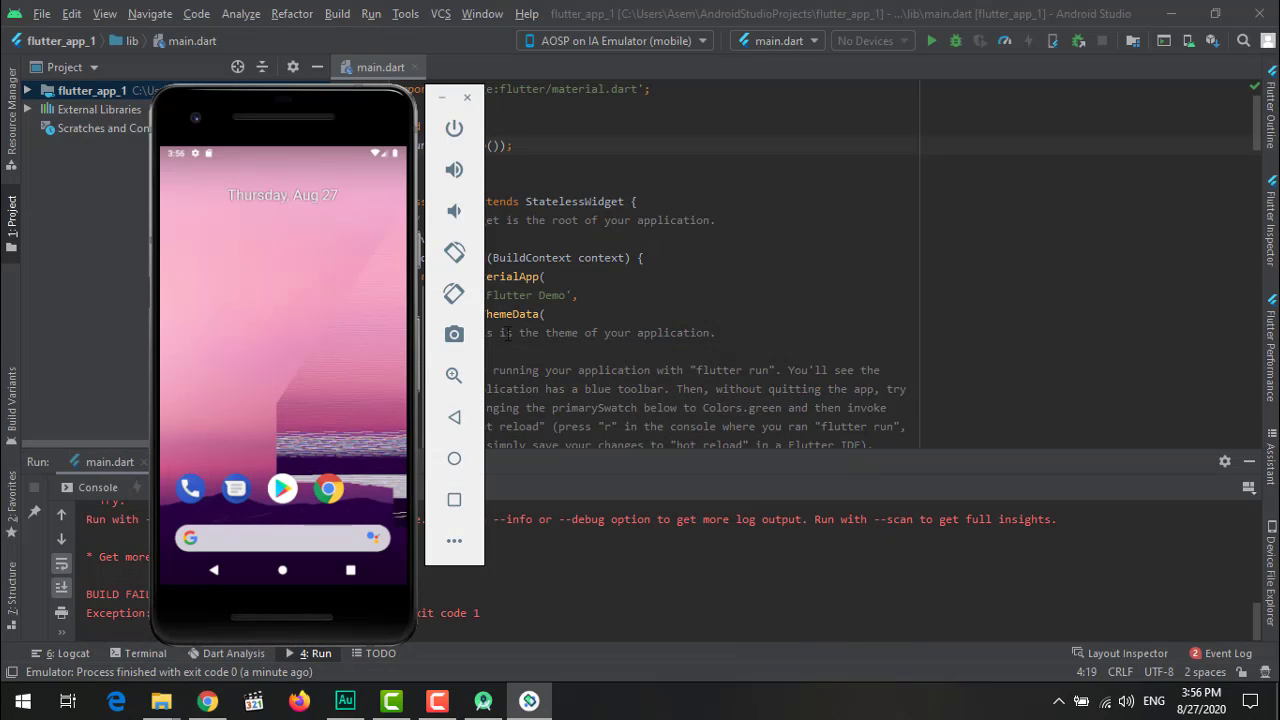
click(467, 98)
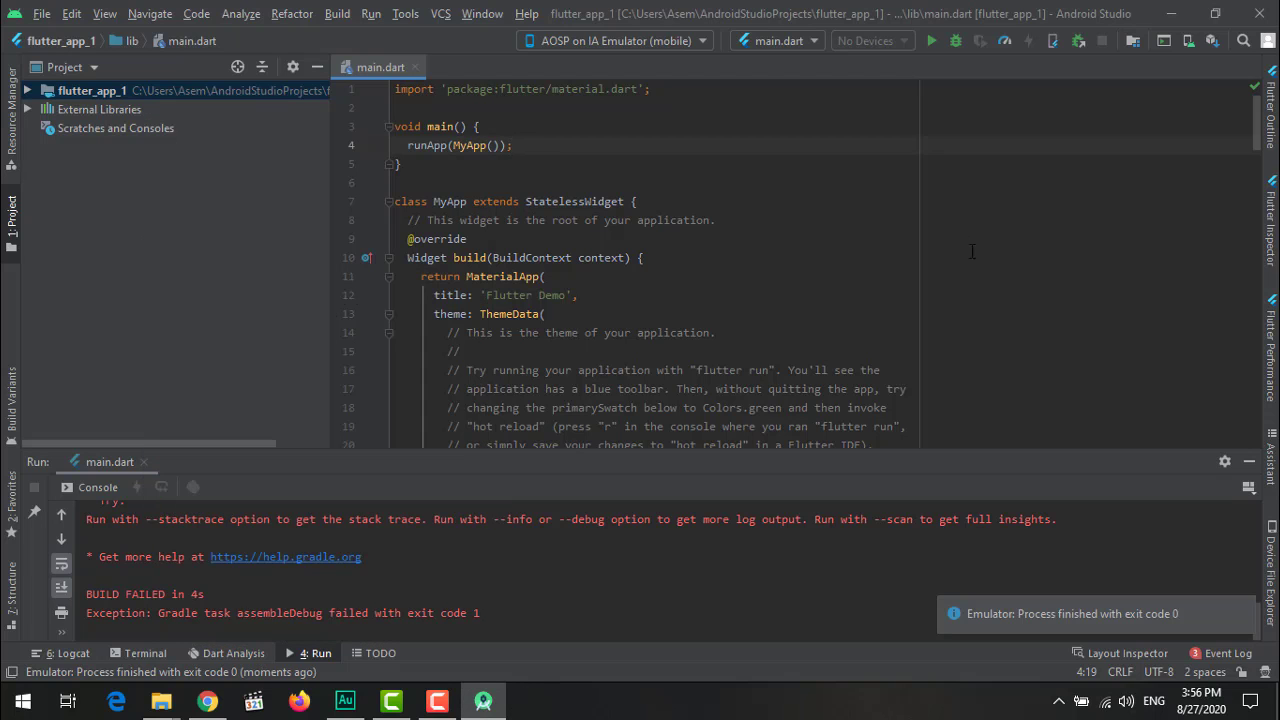
Step: Wipe the user data of Pixel 2 API 28 in the AVD Manager and launch the device again
click(1189, 40)
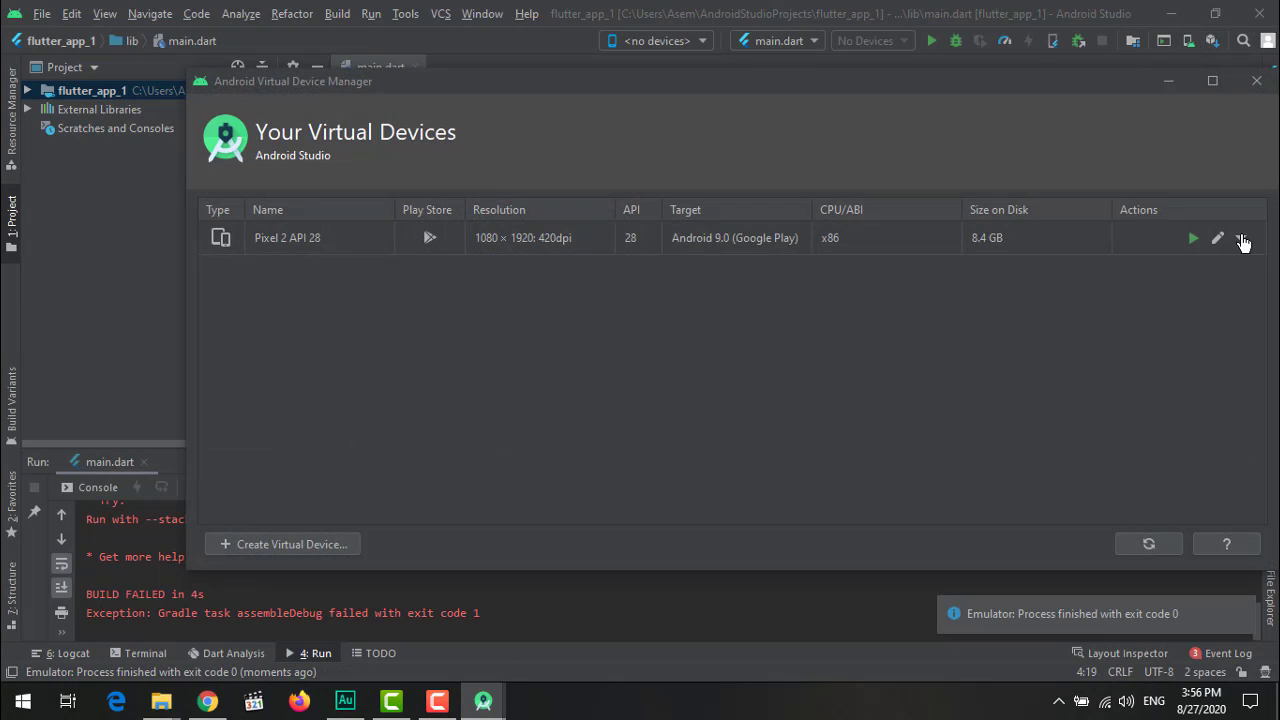
click(1242, 240)
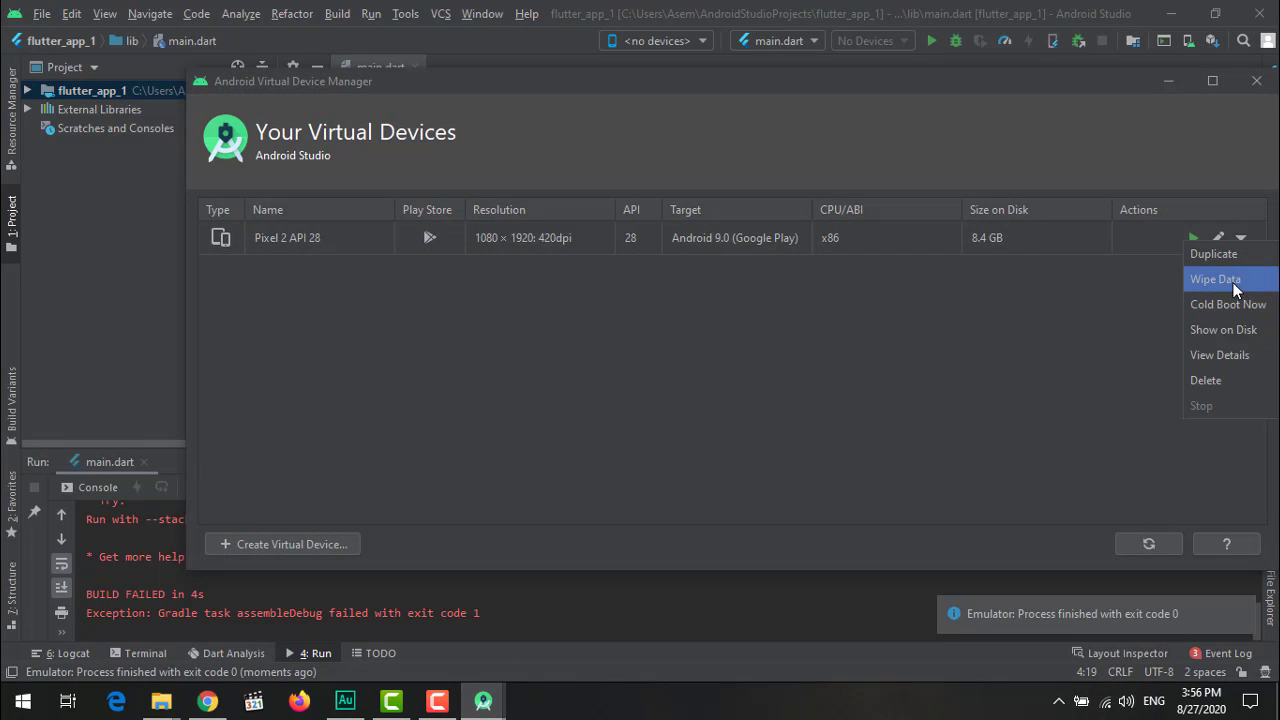
click(1233, 283)
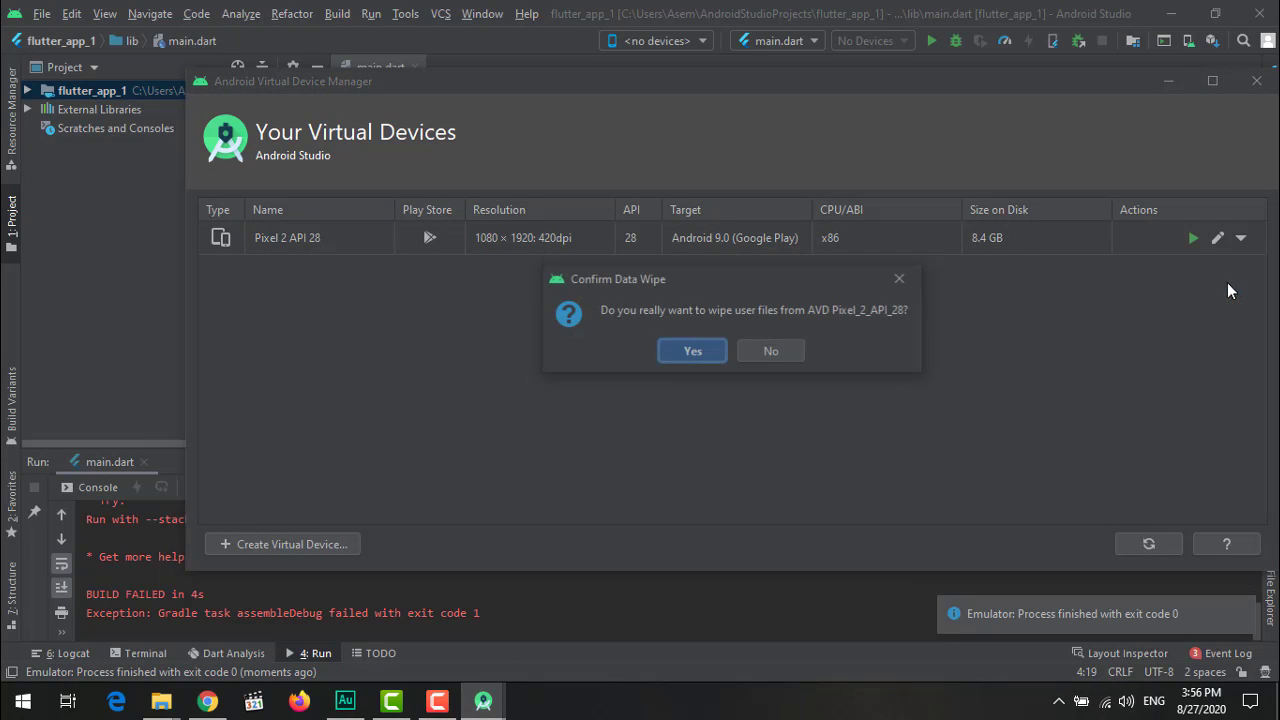
click(689, 352)
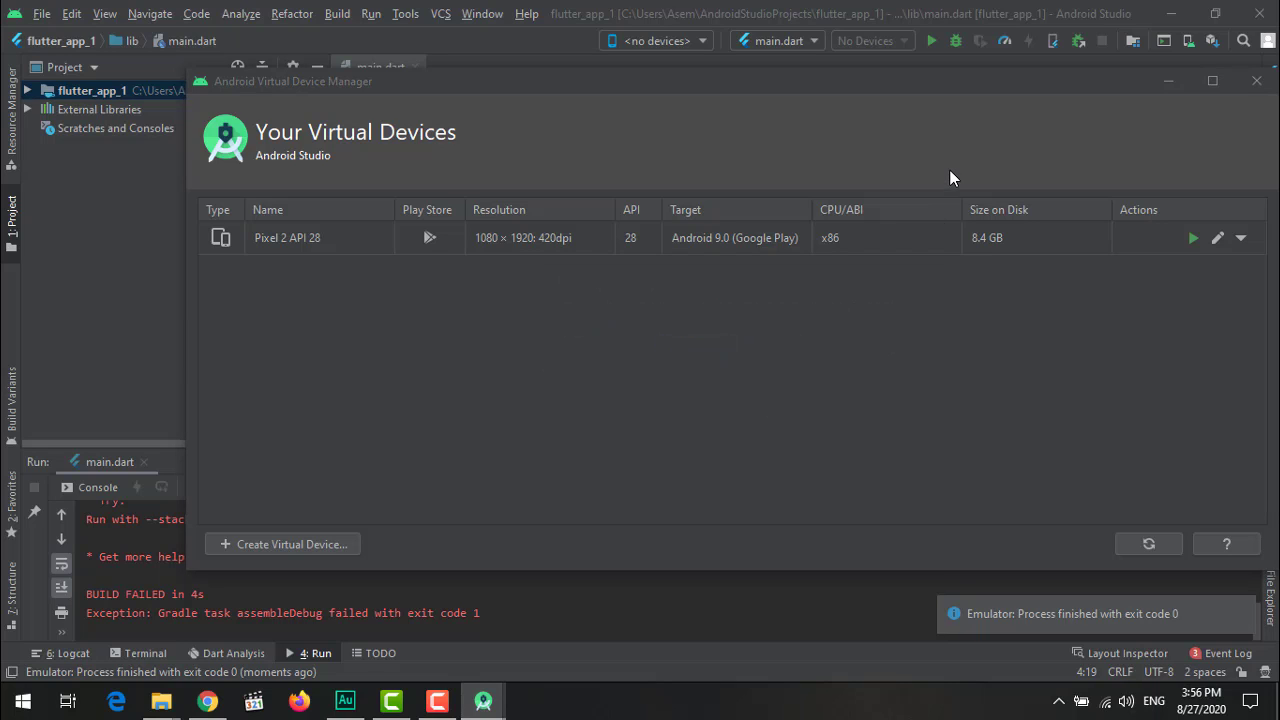
drag(906, 89, 851, 89)
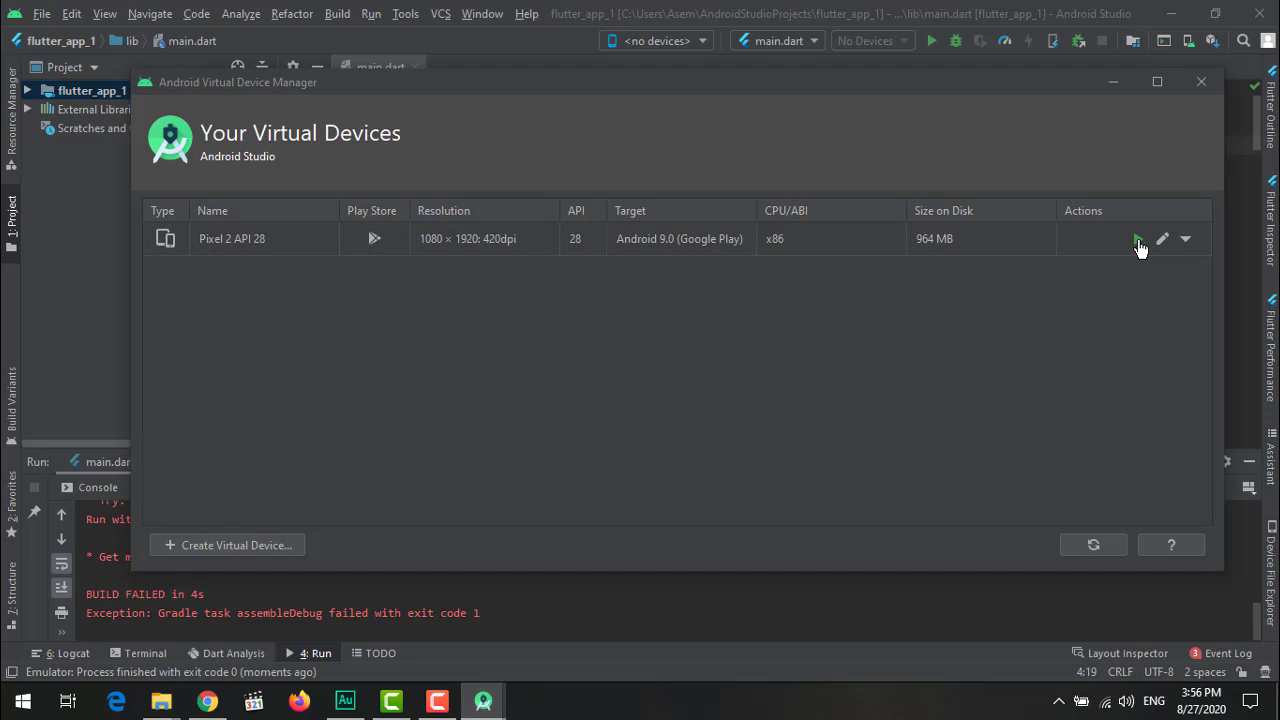
click(1139, 244)
click(676, 355)
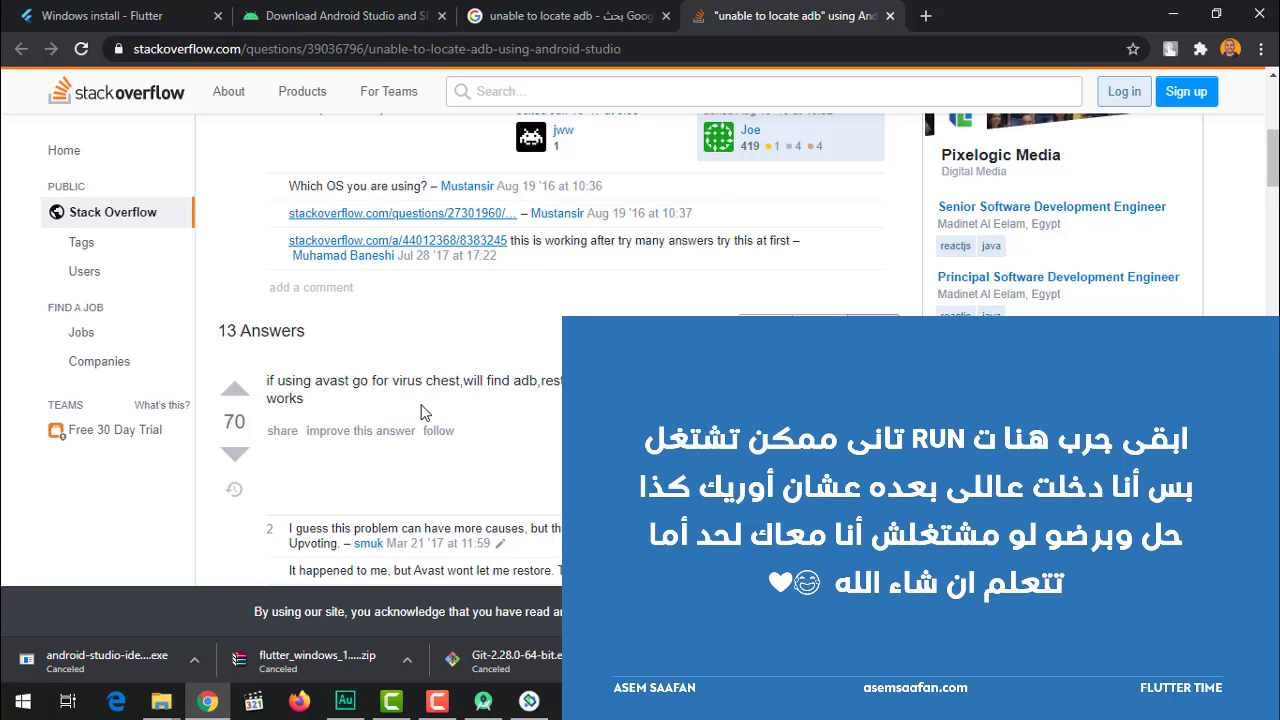
Step: Look through the Stack Overflow answers for the instructions on reinstalling the Android SDK platform-tools
scroll(421, 412, down, 6)
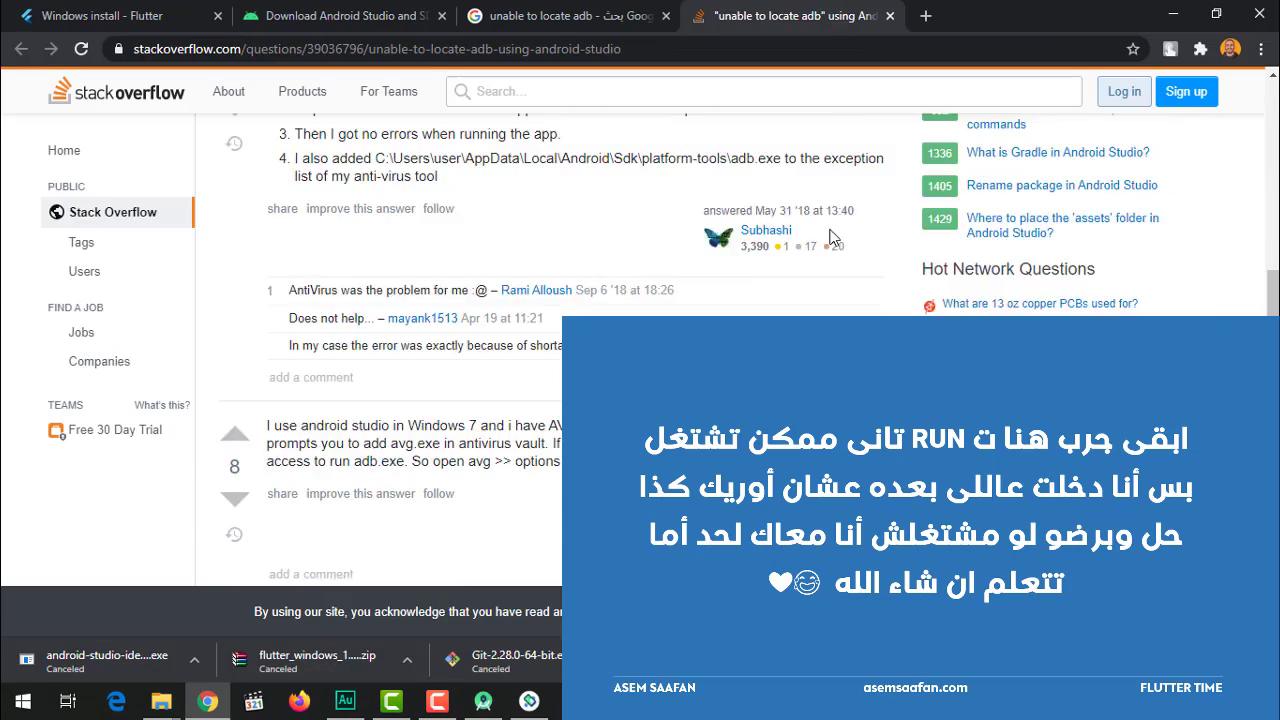
scroll(830, 237, up, 10)
scroll(560, 350, down, 2)
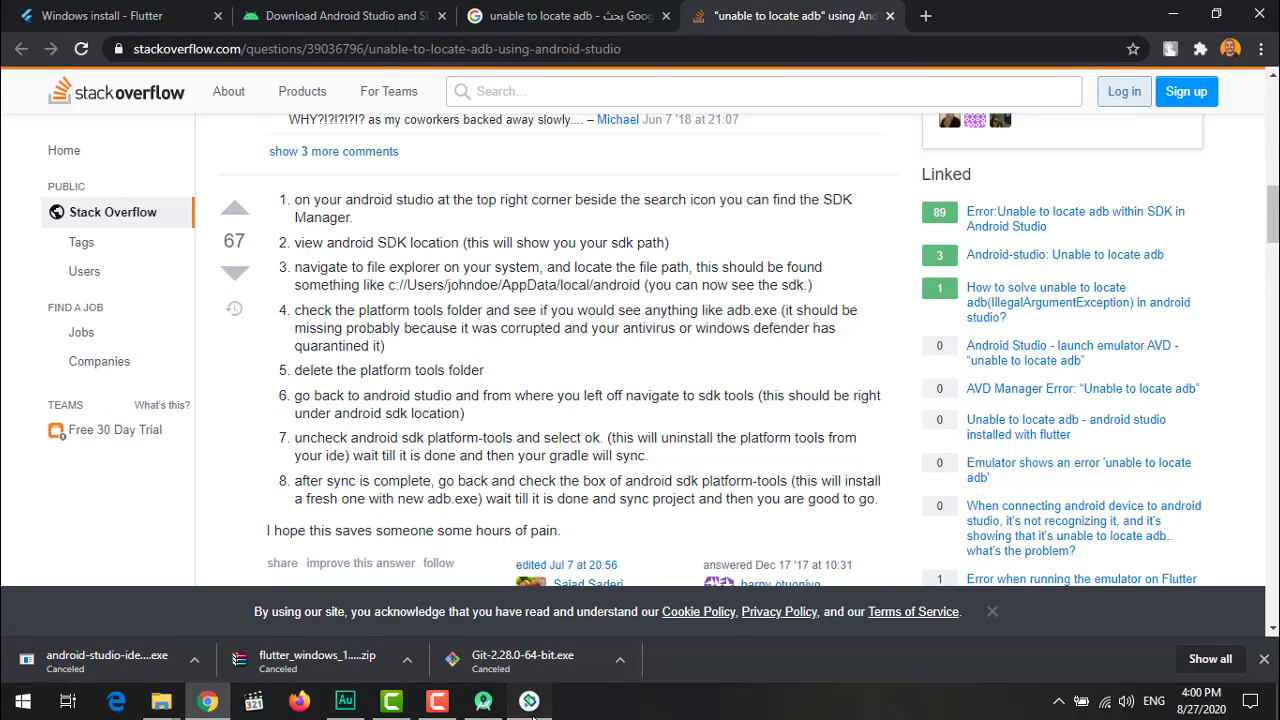
Step: Switch to Android Studio, close the running emulator, and exit Android Studio
click(483, 701)
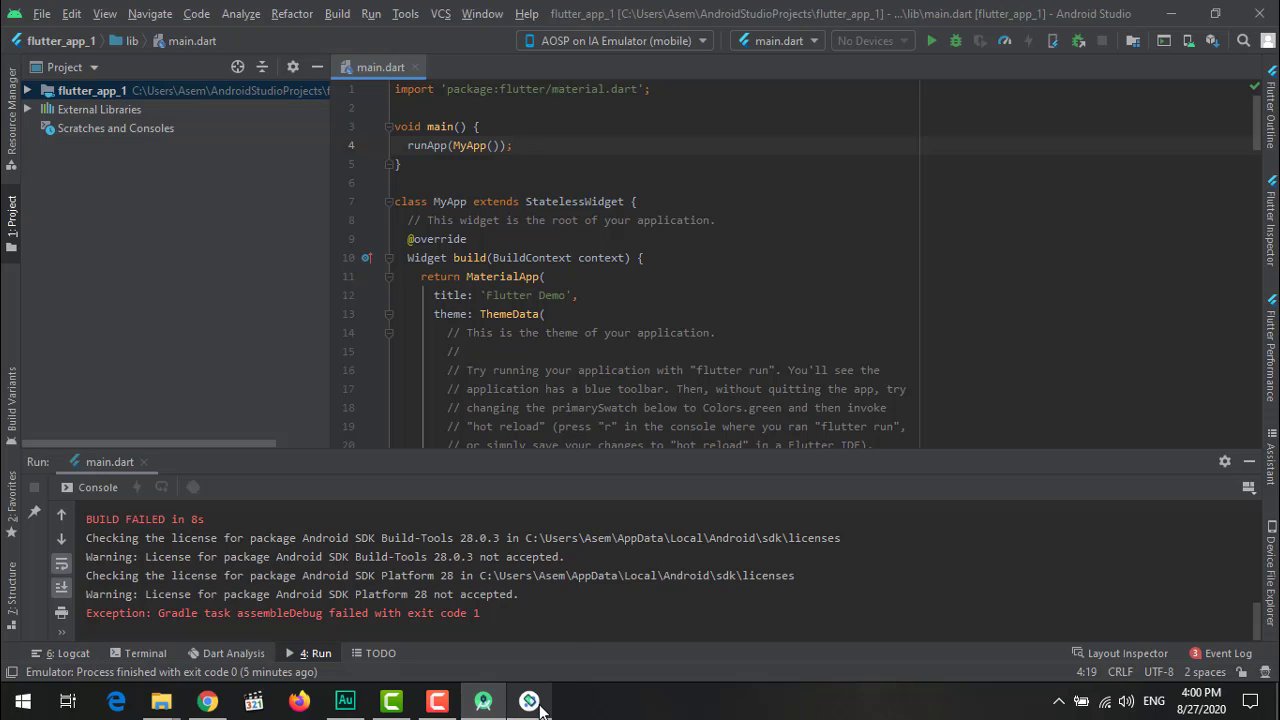
click(535, 630)
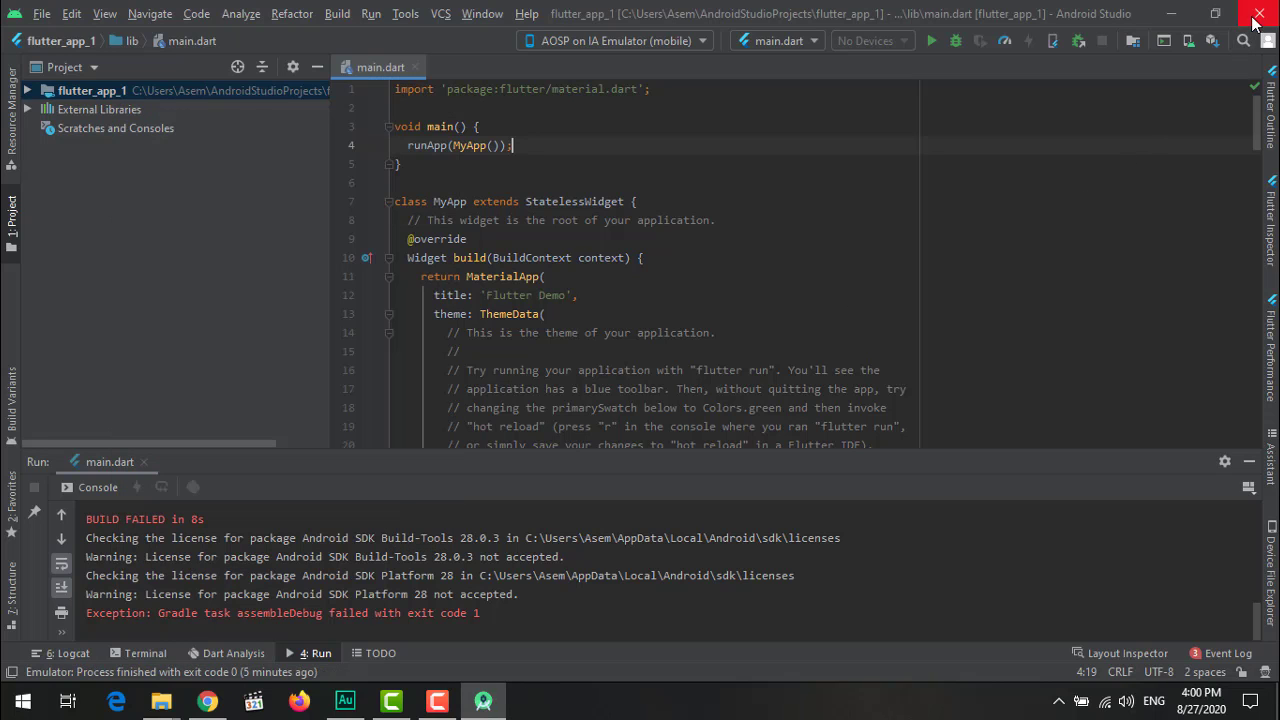
click(1257, 21)
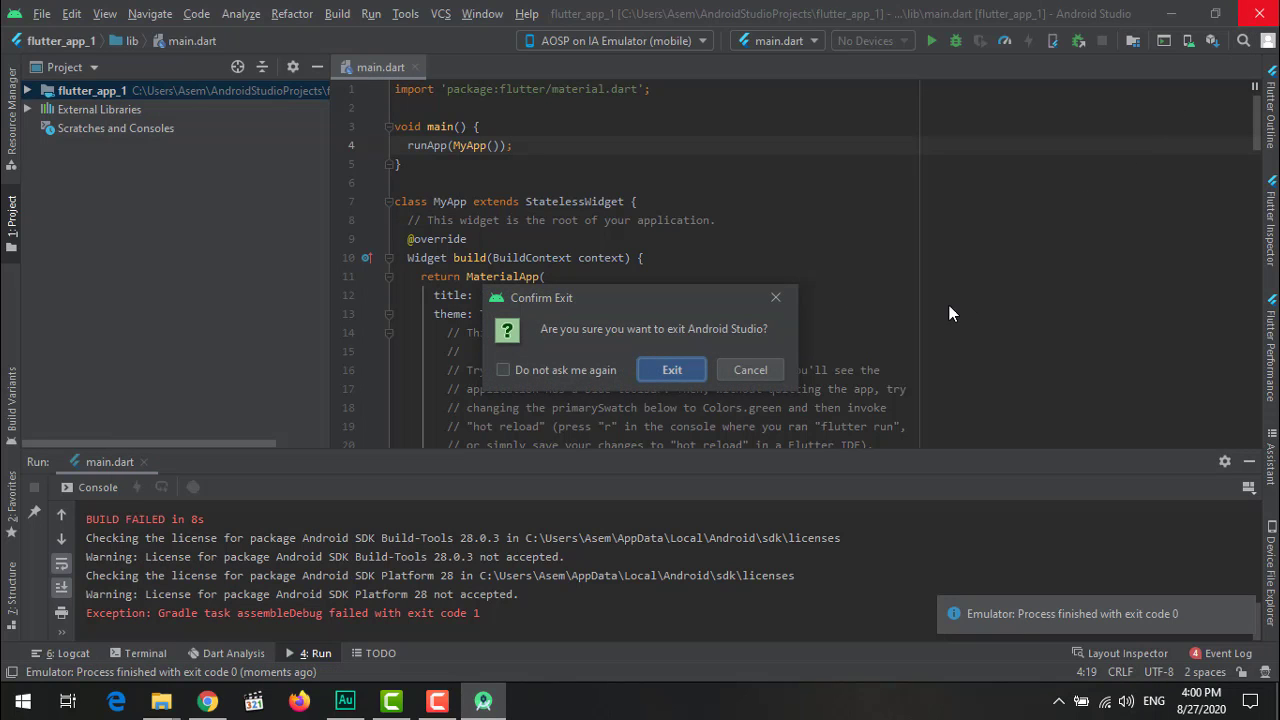
click(671, 370)
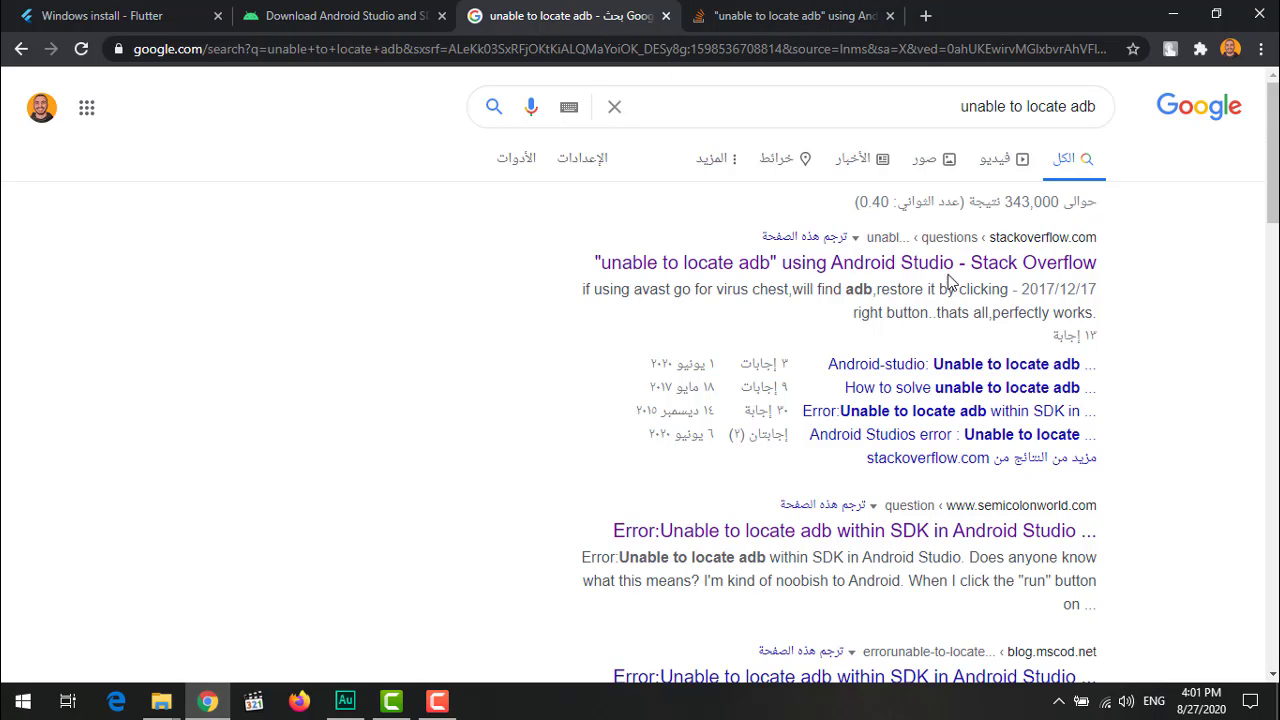
Step: Reopen the Stack Overflow "unable to locate adb" question and review the antivirus and platform-tools answers
click(650, 263)
scroll(484, 180, up, 5)
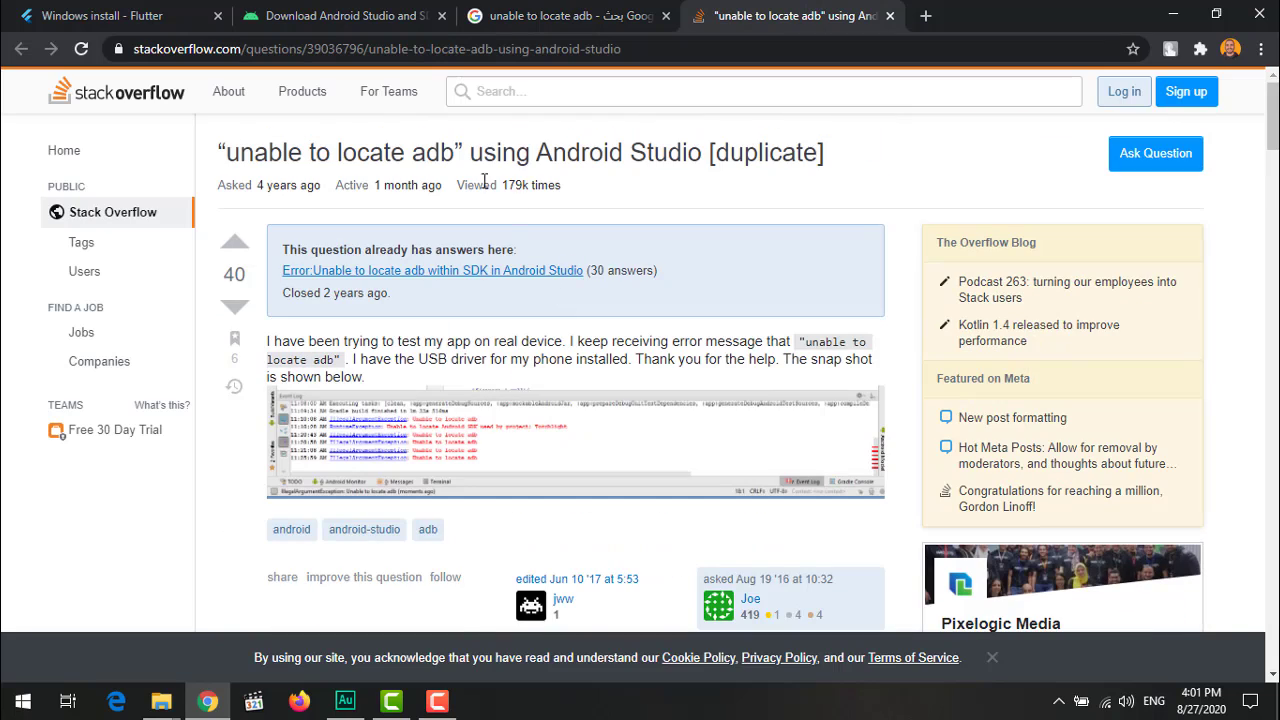
scroll(466, 418, down, 5)
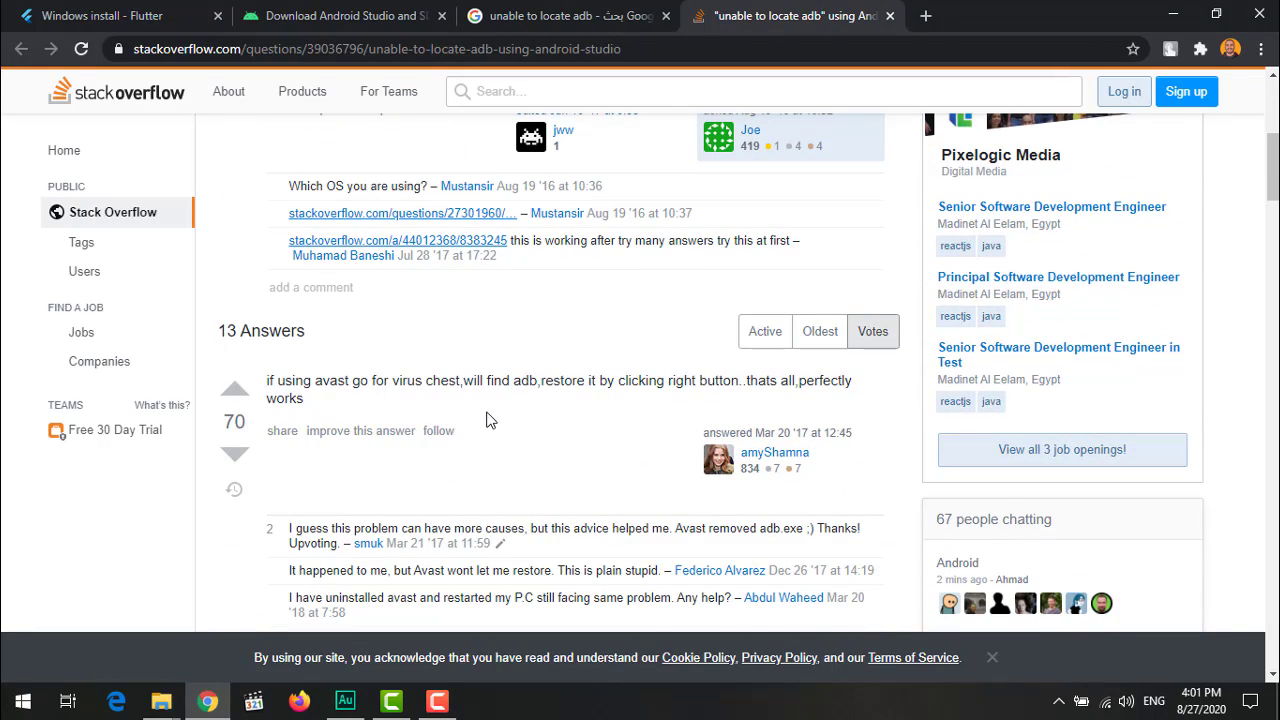
scroll(480, 362, up, 4)
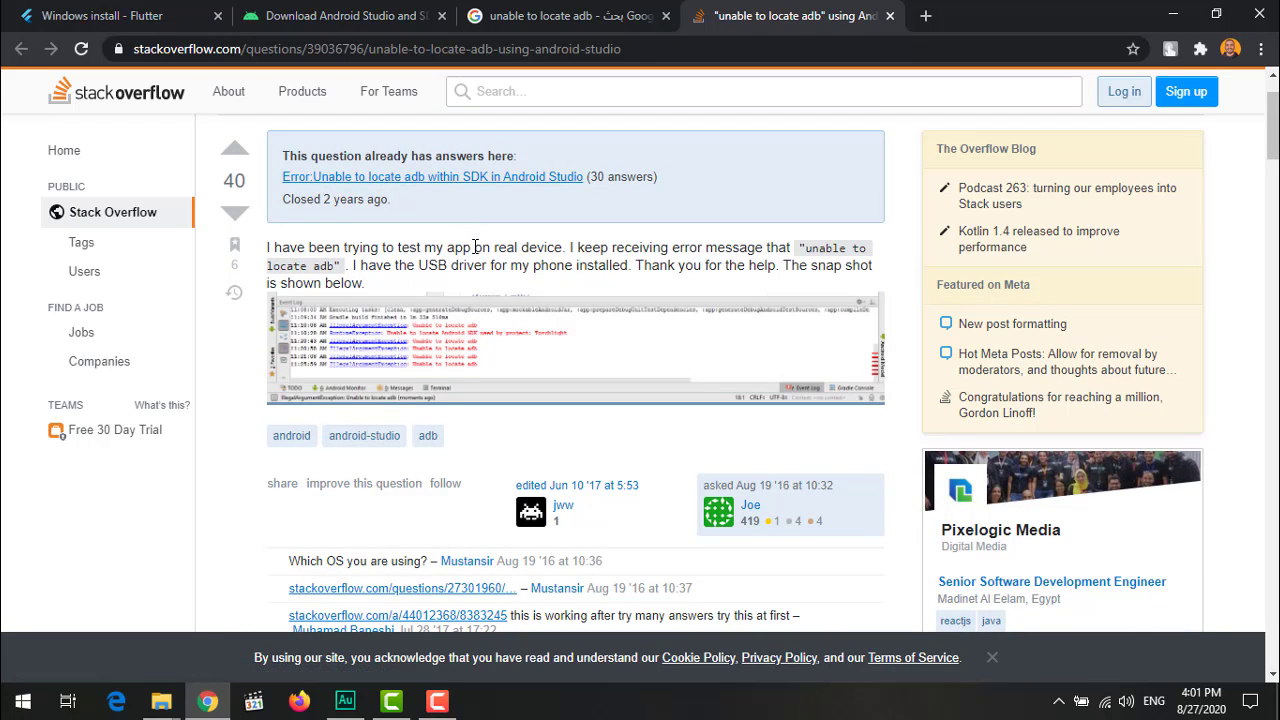
scroll(474, 246, down, 3)
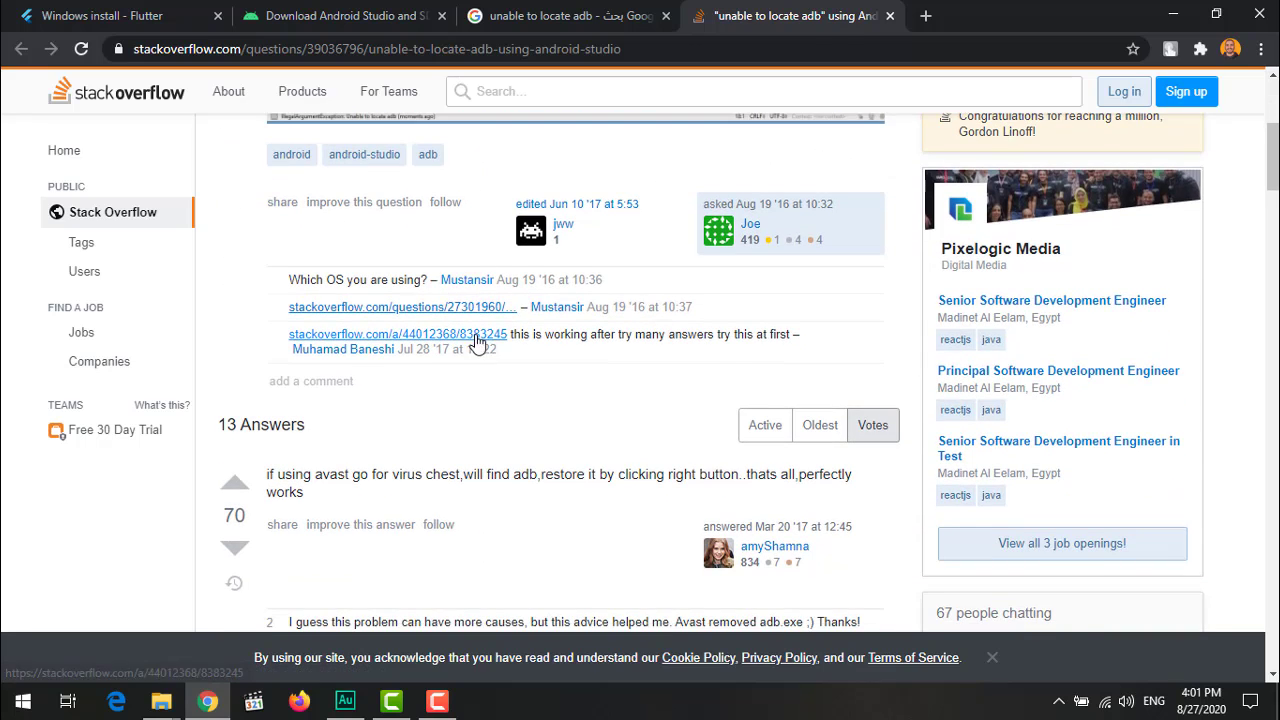
scroll(480, 345, down, 1)
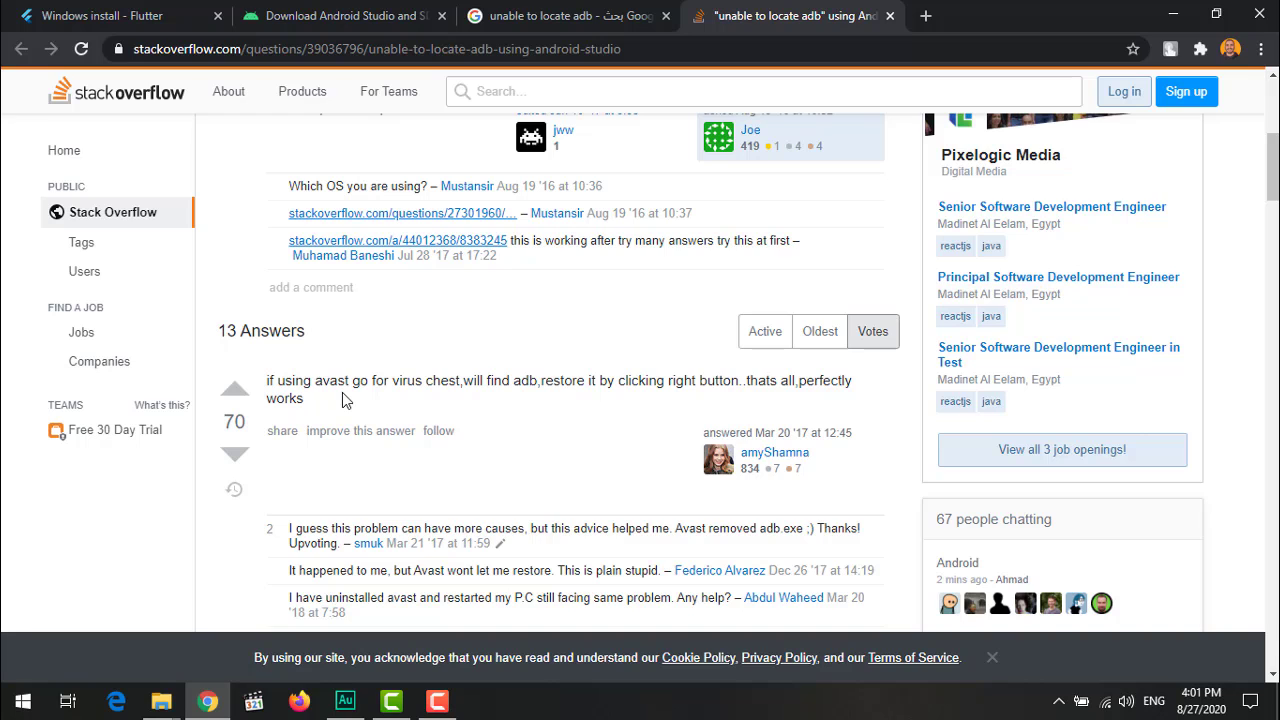
scroll(343, 400, down, 5)
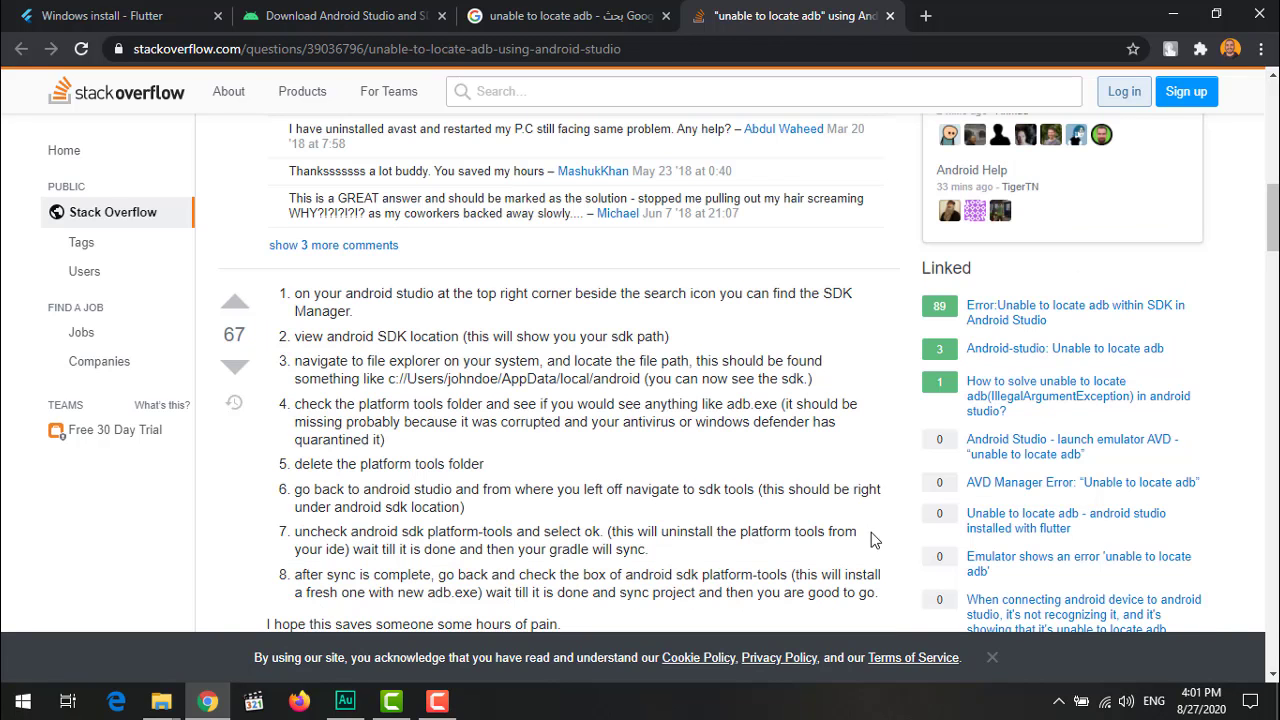
Step: Turn off Real-time protection in the Virus & threat protection settings of Windows Security, minimize it, and dismiss the notification
click(1059, 701)
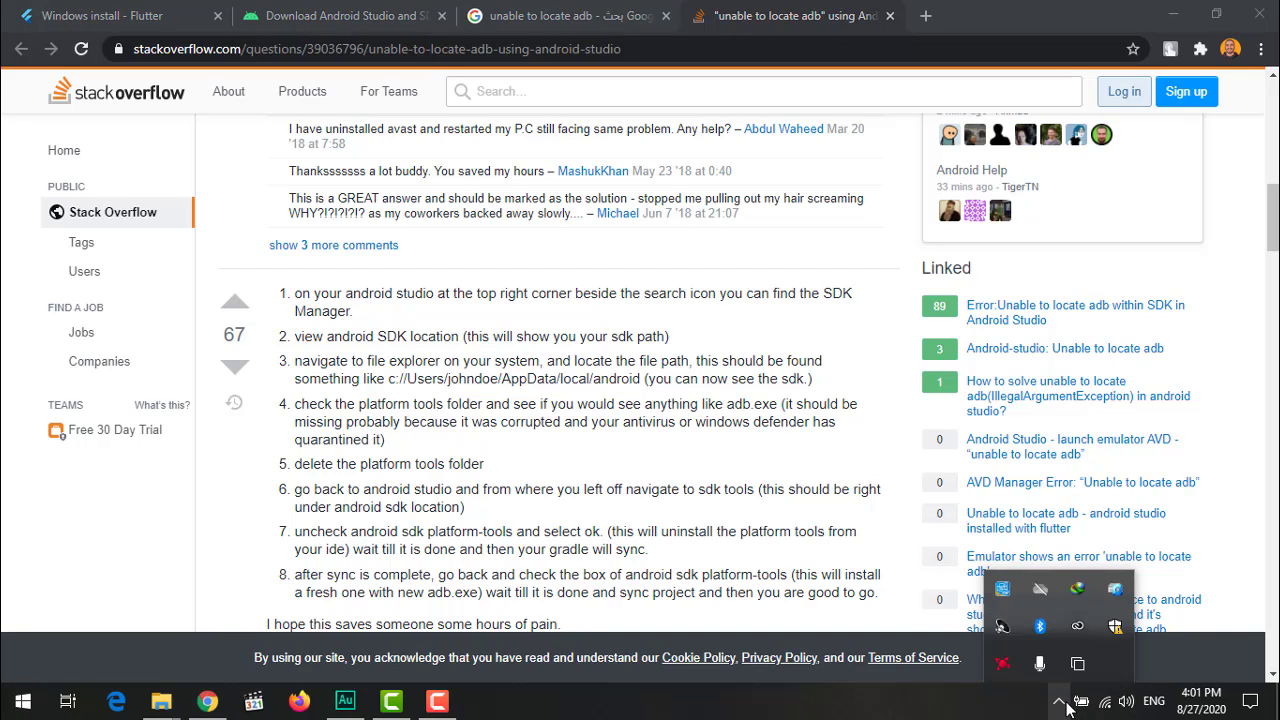
click(1115, 626)
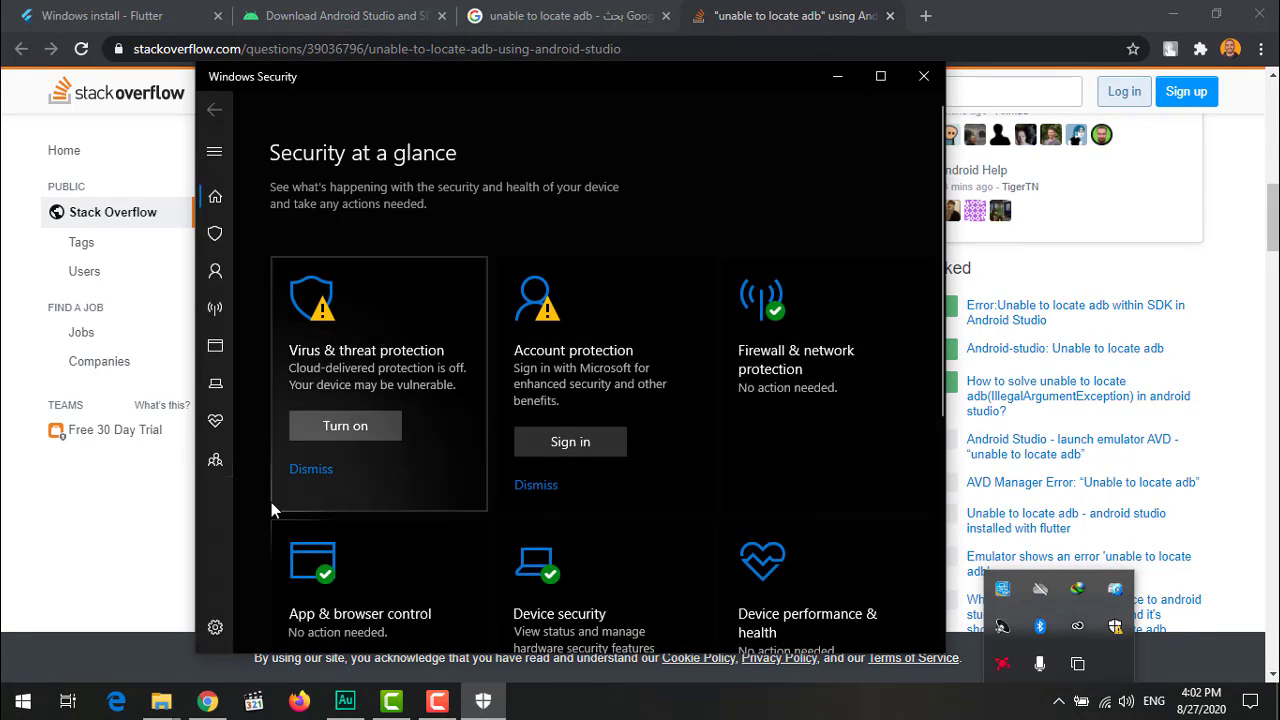
click(216, 627)
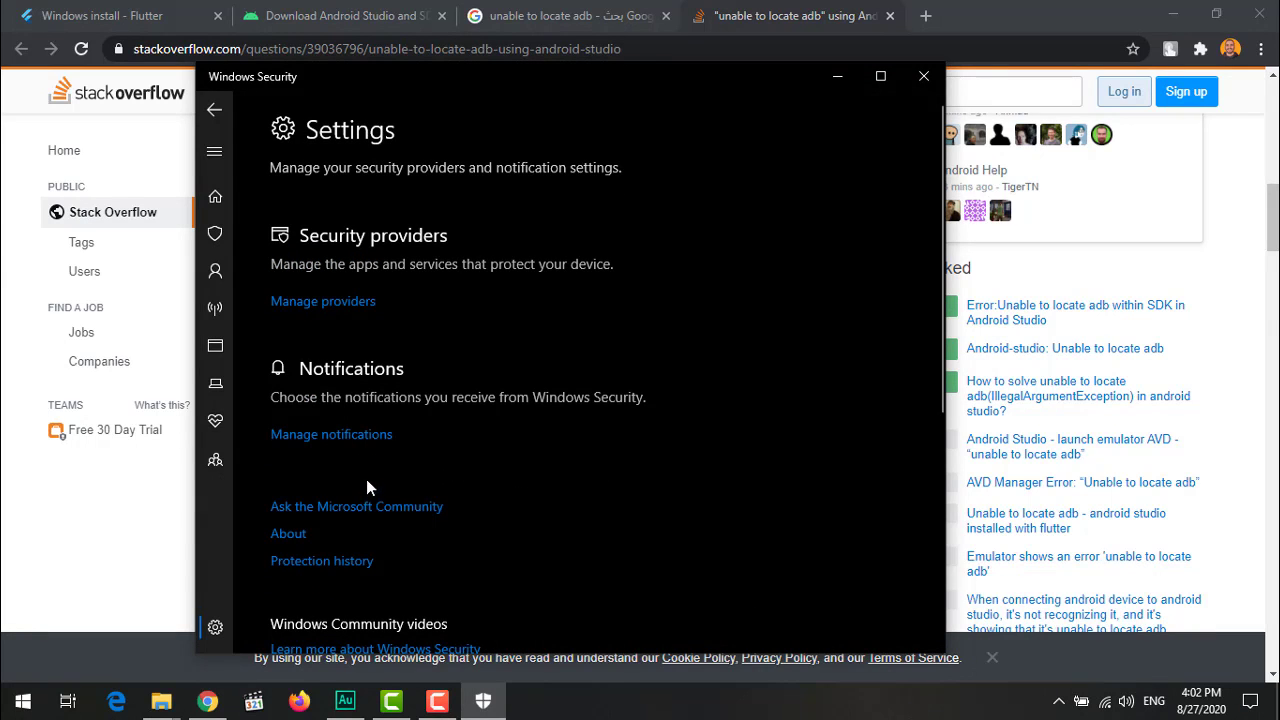
scroll(405, 520, down, 2)
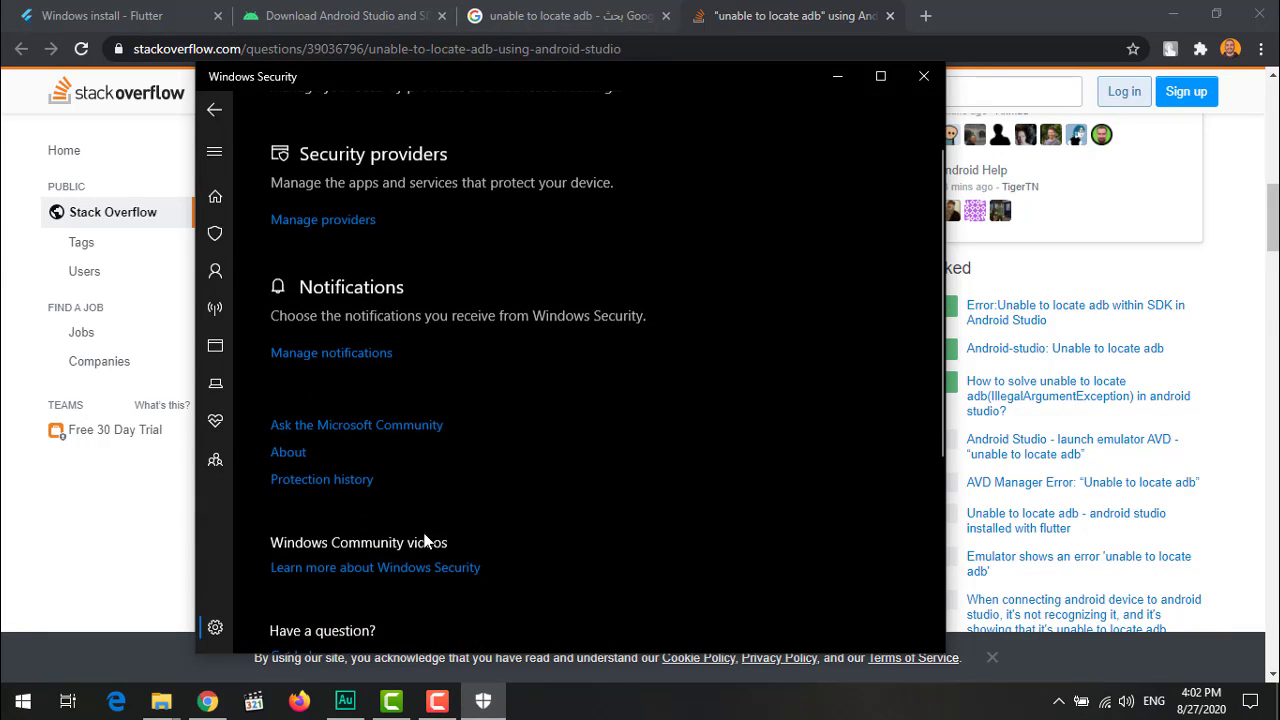
click(358, 355)
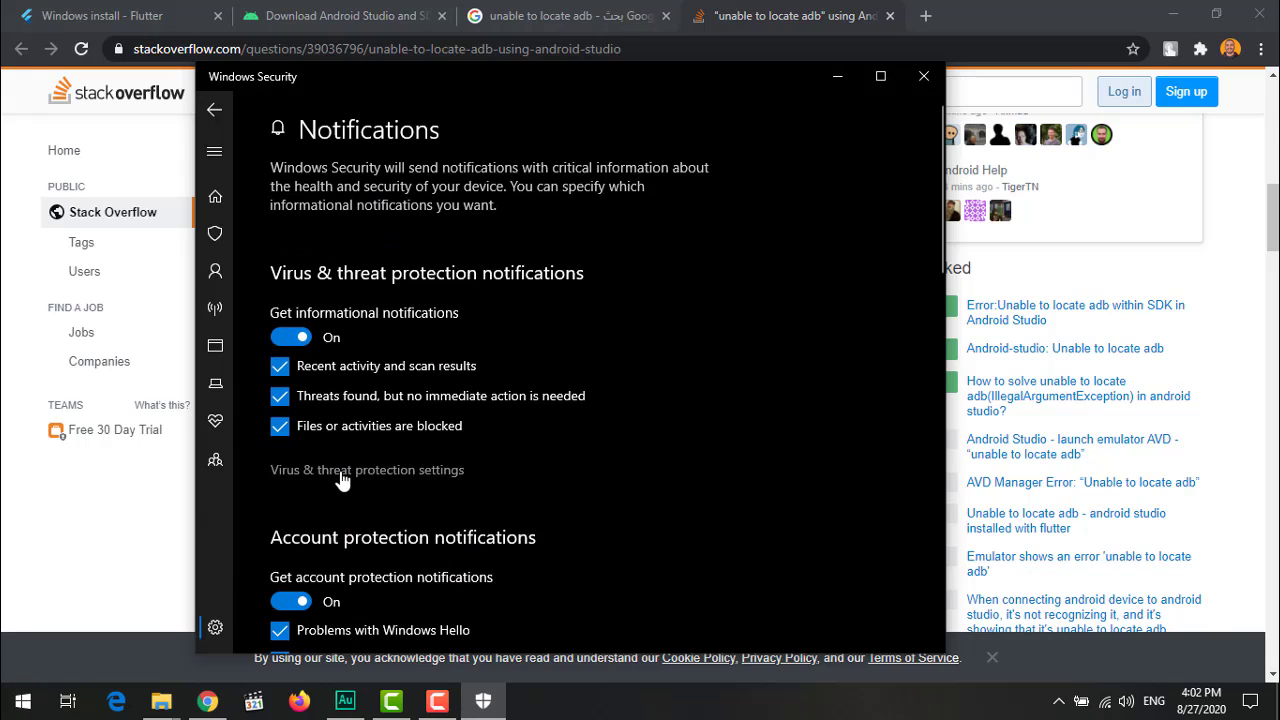
click(340, 470)
click(300, 366)
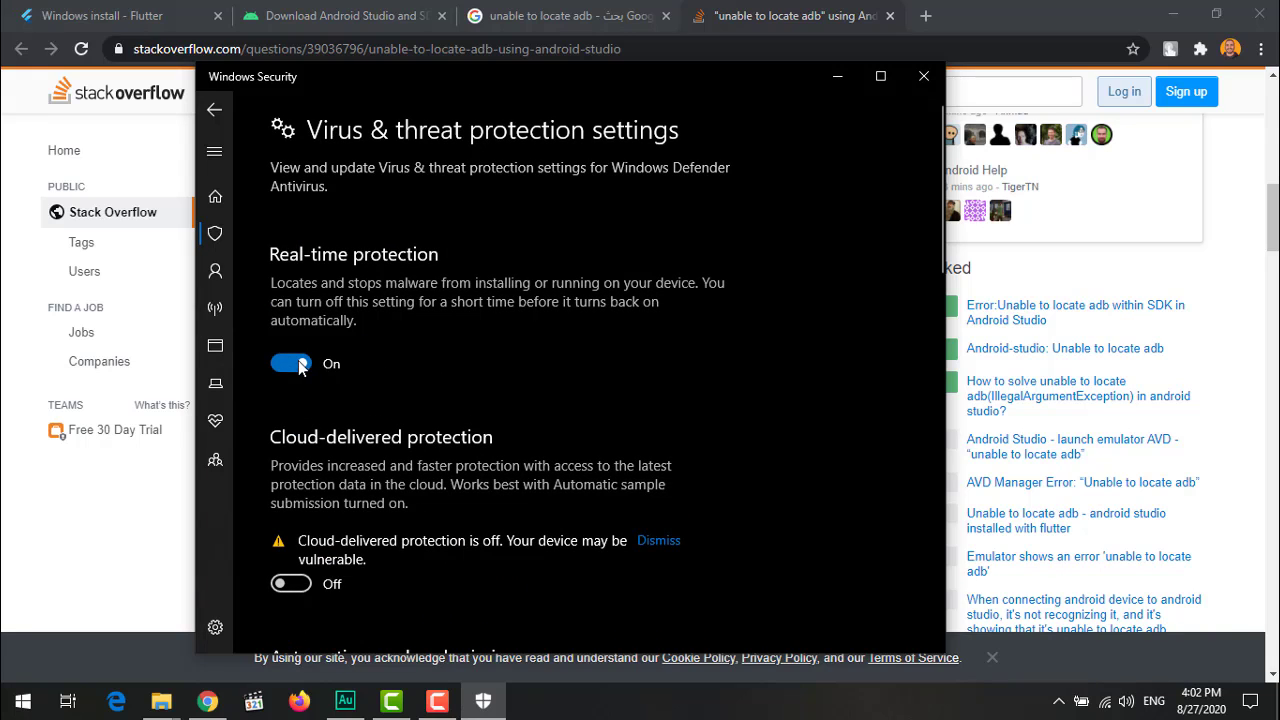
click(300, 366)
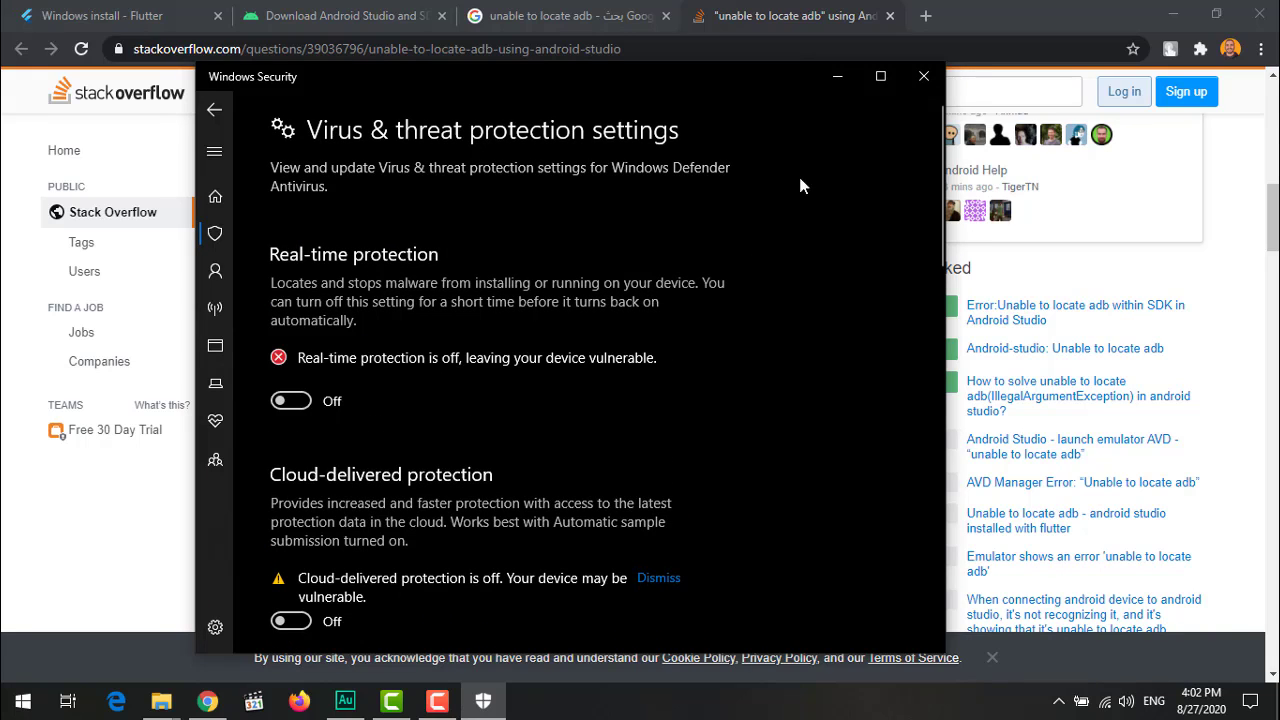
click(841, 84)
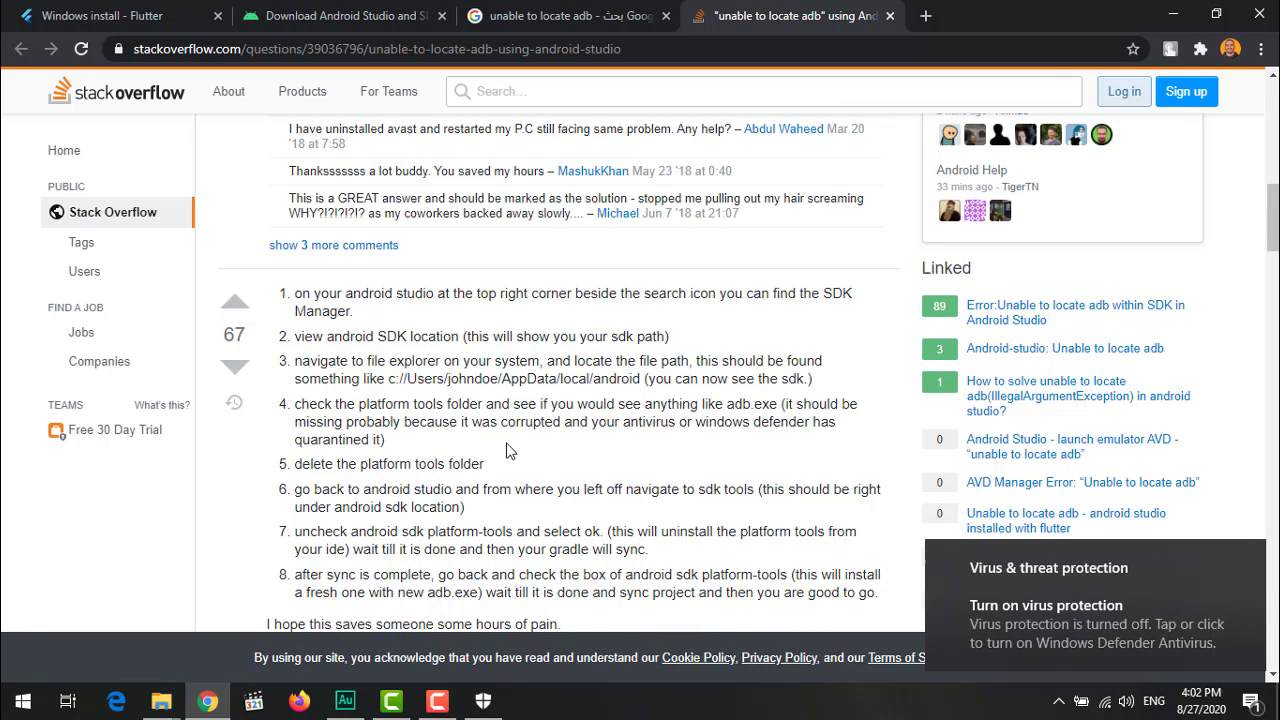
click(1248, 560)
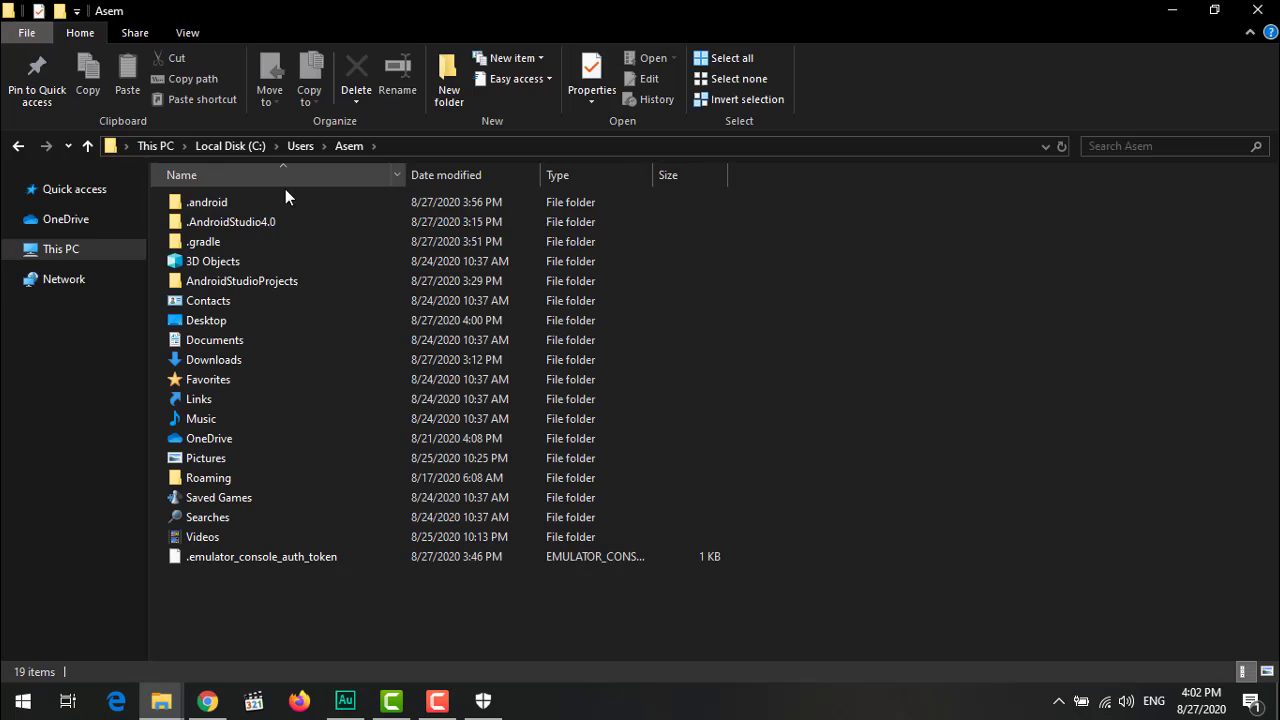
Step: Show hidden items in File Explorer and open AppData\Local\Android\Sdk\platform-tools in the user folder
click(187, 32)
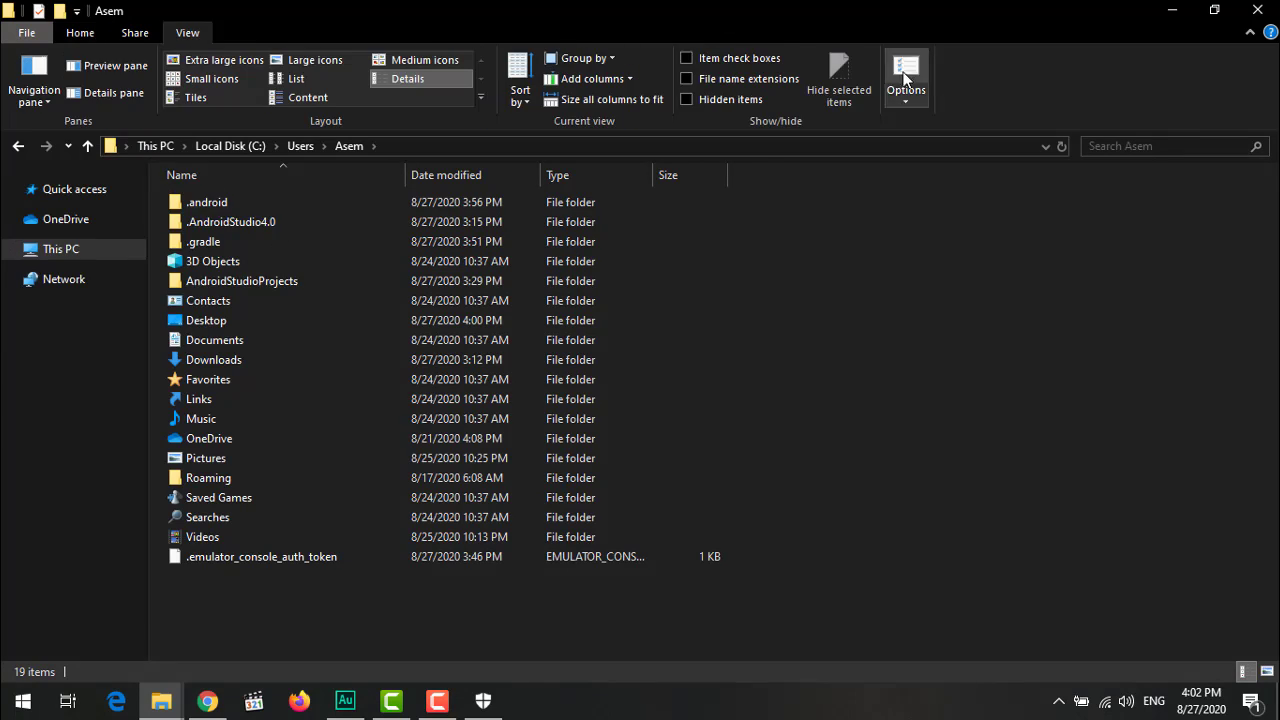
click(906, 80)
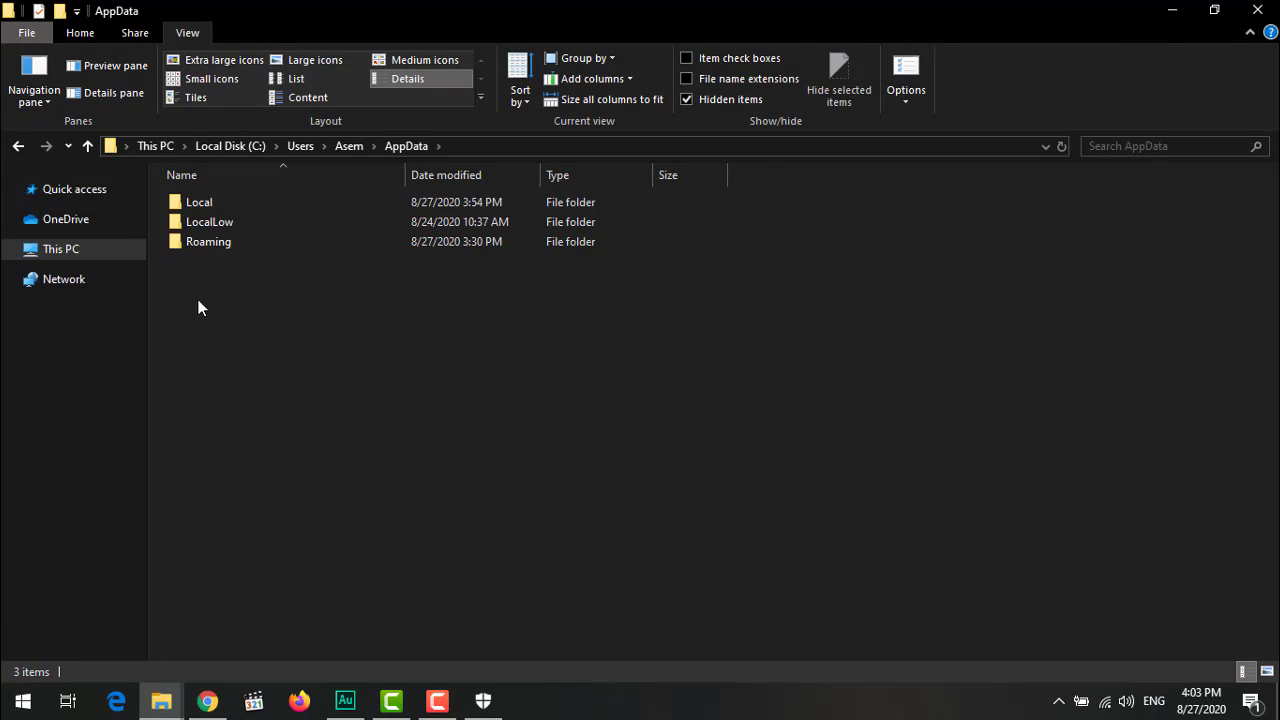
double_click(200, 202)
double_click(290, 261)
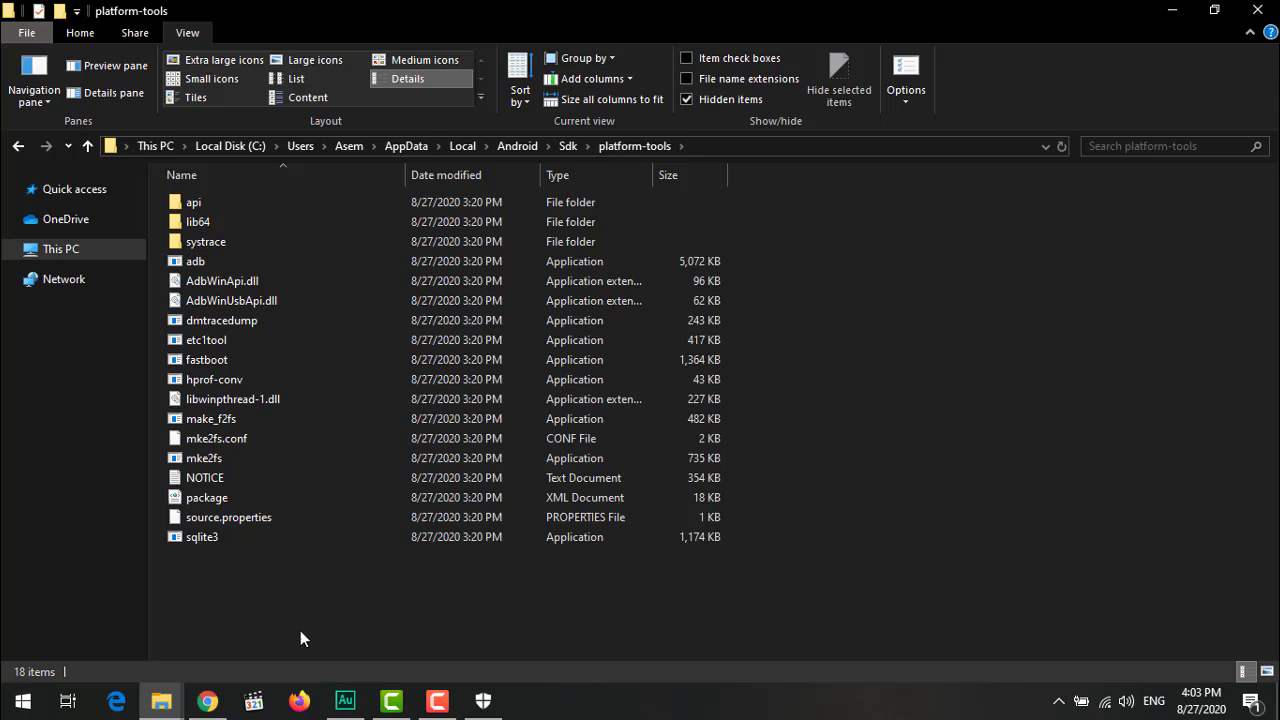
Step: Recheck the platform-tools instructions in the Stack Overflow answer and return to the platform-tools folder in File Explorer
click(207, 699)
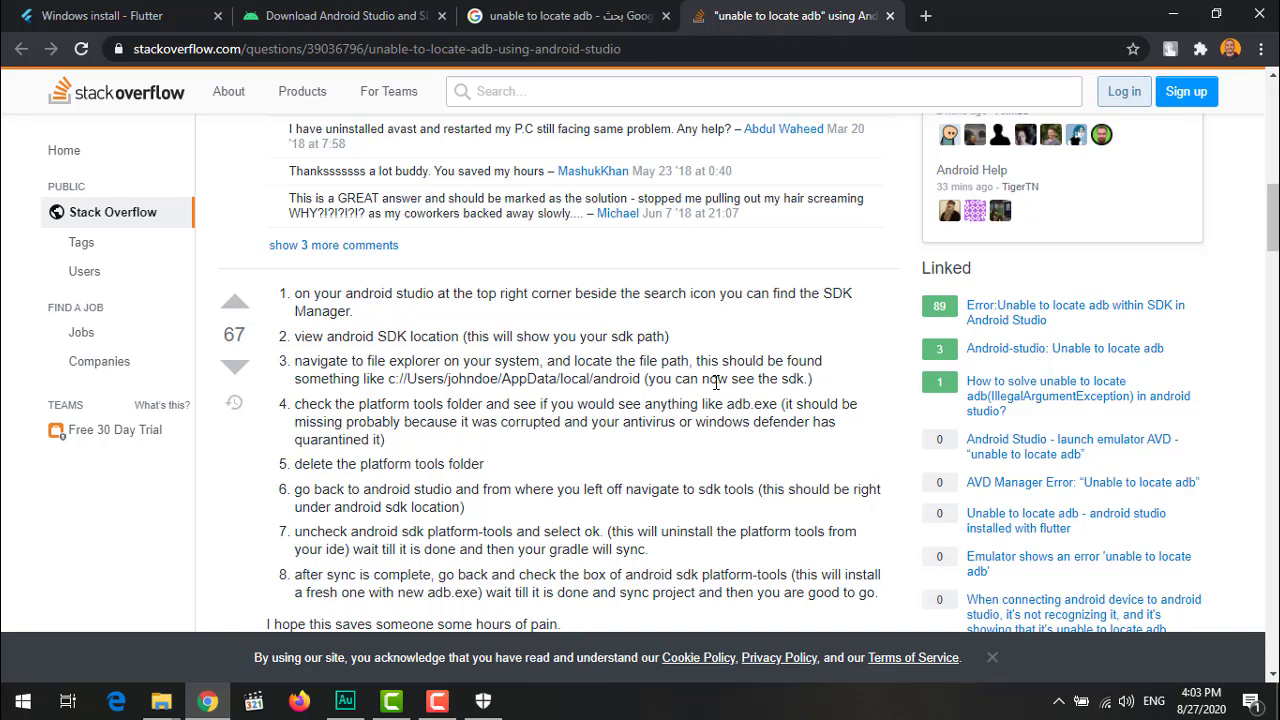
scroll(715, 395, down, 2)
click(161, 700)
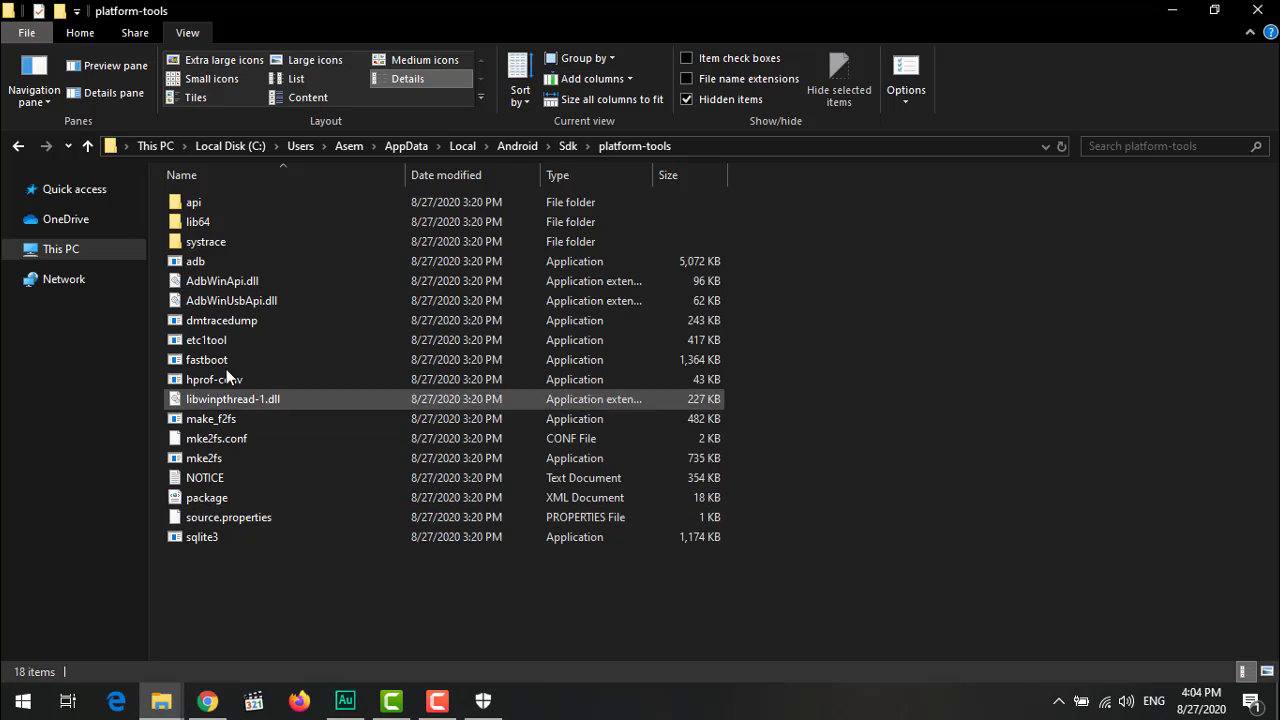
Step: Open the parent Sdk folder and check the hidden files and folders setting in Folder Options
click(566, 146)
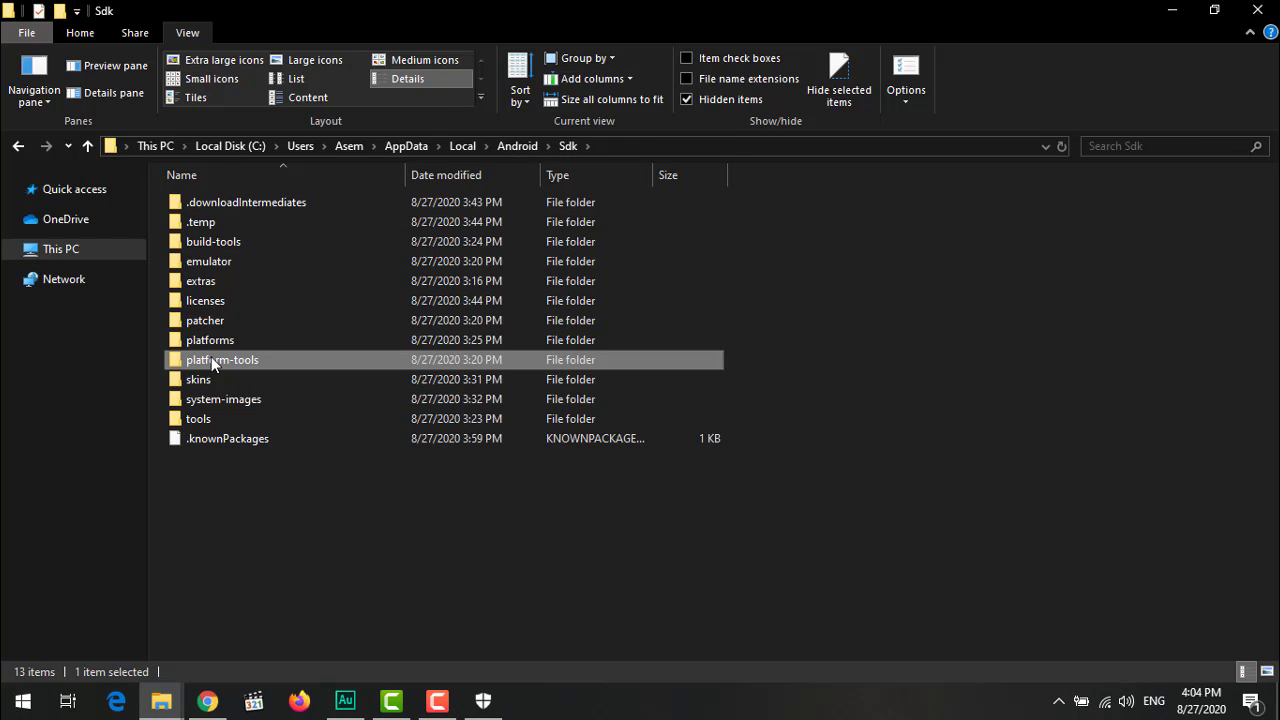
mouse_move(218, 362)
click(900, 75)
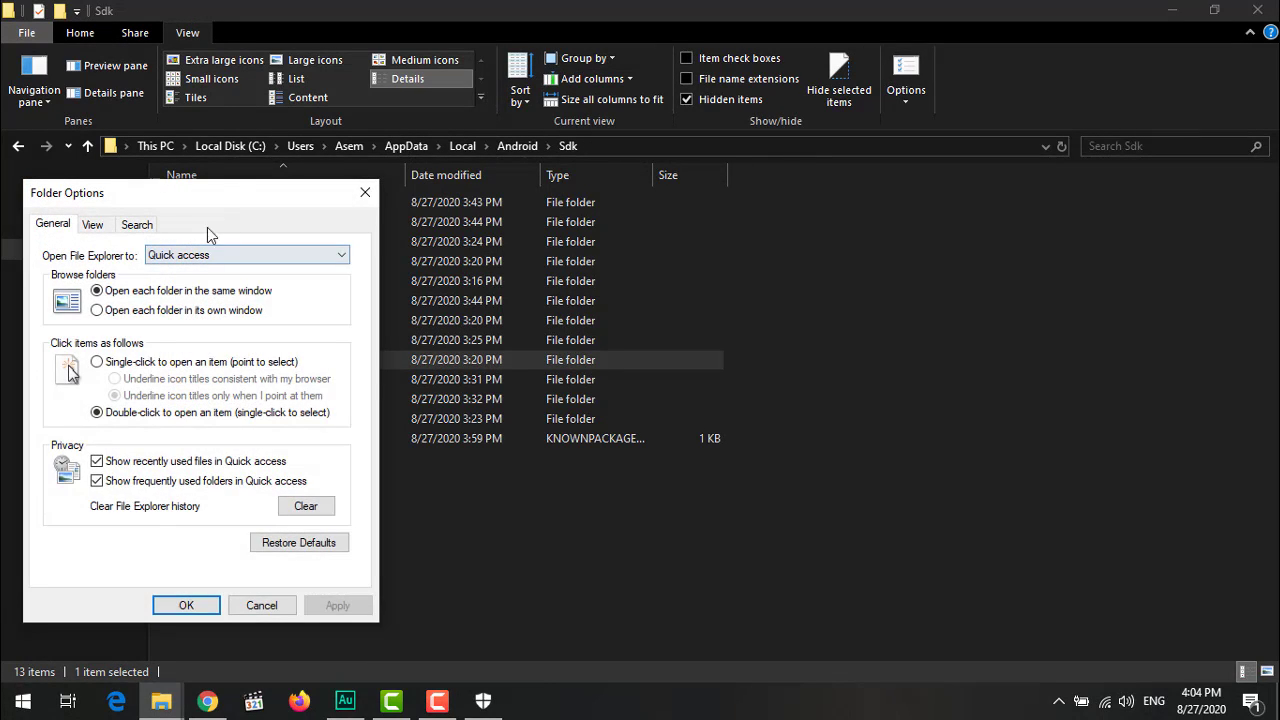
click(91, 224)
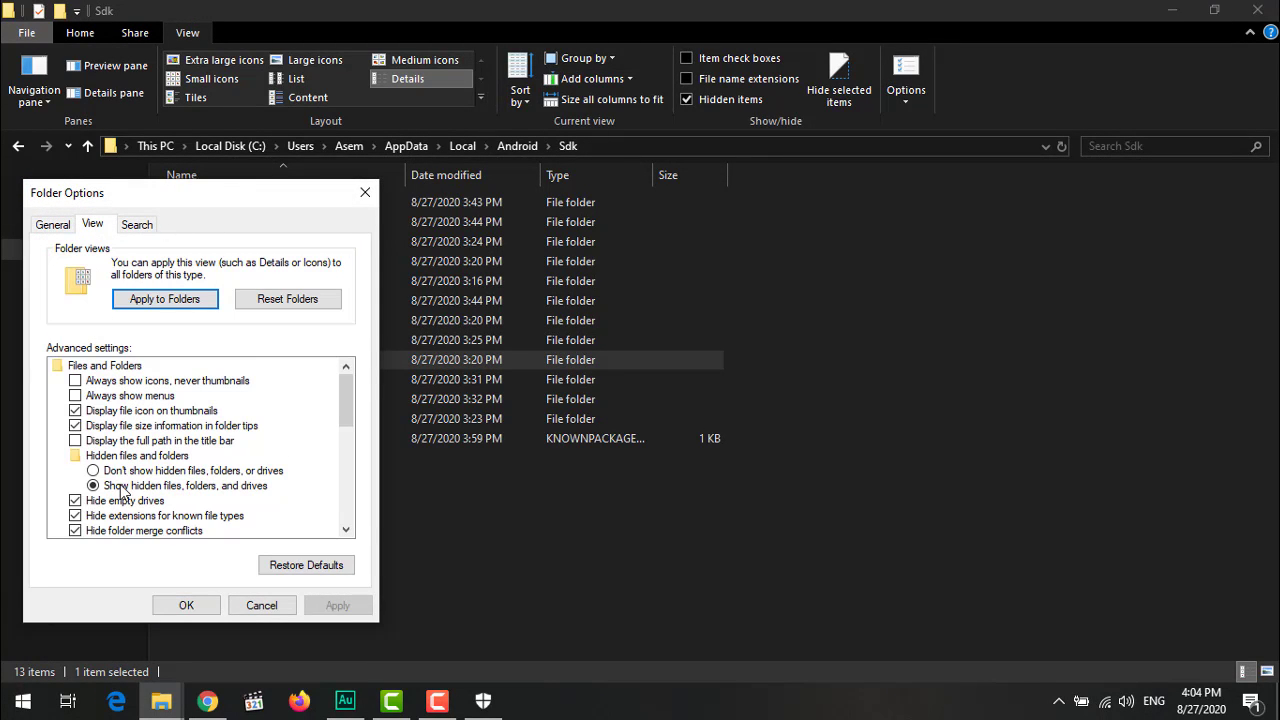
click(194, 603)
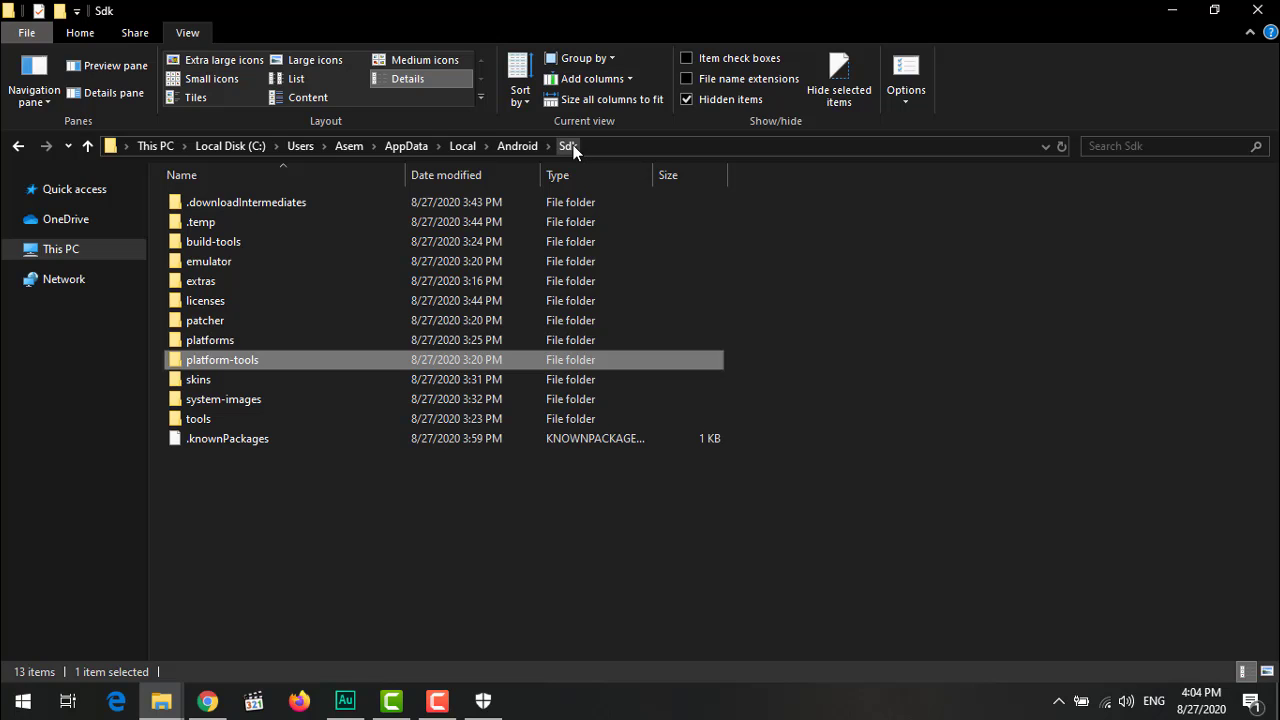
Step: Try to permanently delete the platform-tools folder from the Sdk folder, and retry the deletion once
key(shift+Delete)
key(Escape)
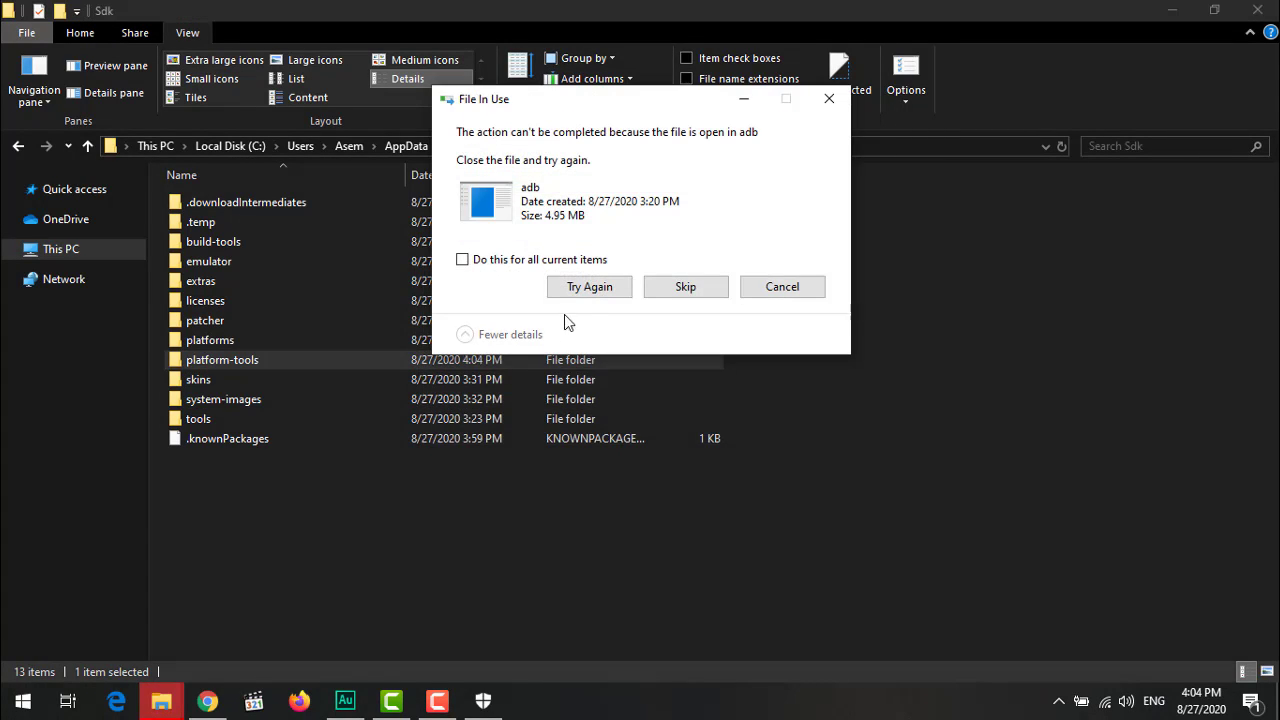
click(588, 290)
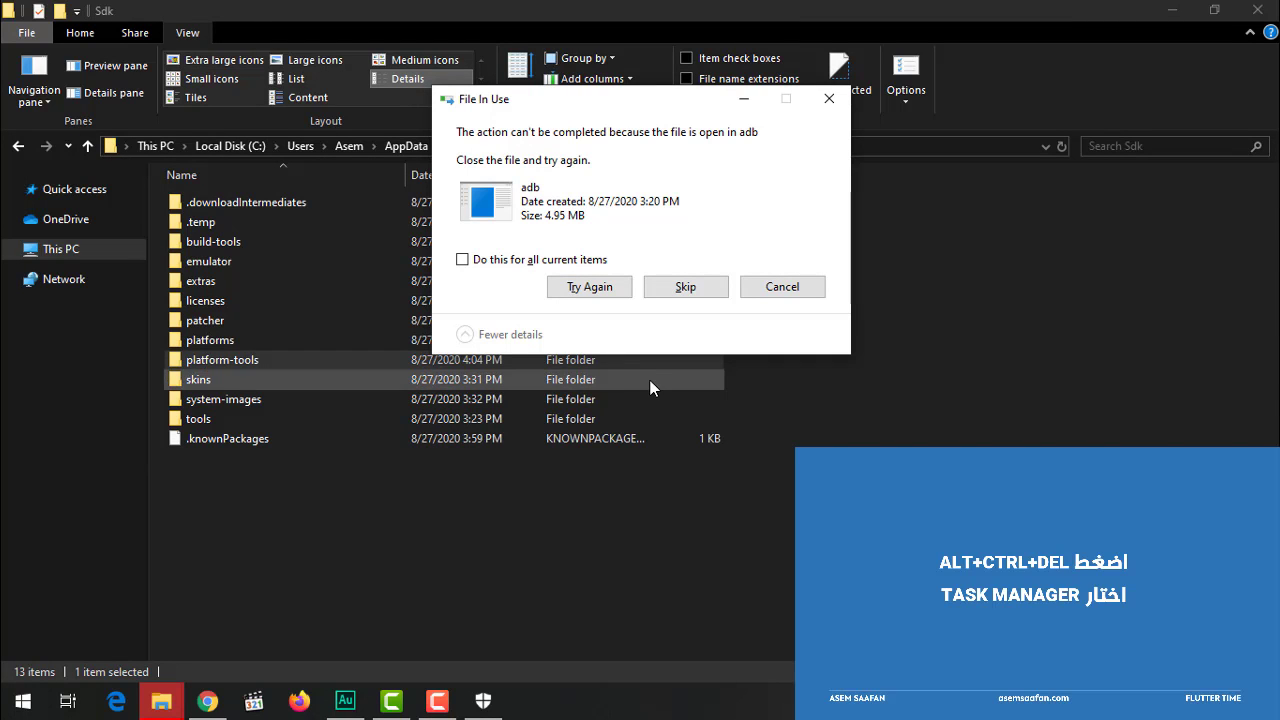
Step: End the adb (32 bit) background process in Task Manager and retry deleting the platform-tools folder
key(ctrl+alt+Delete)
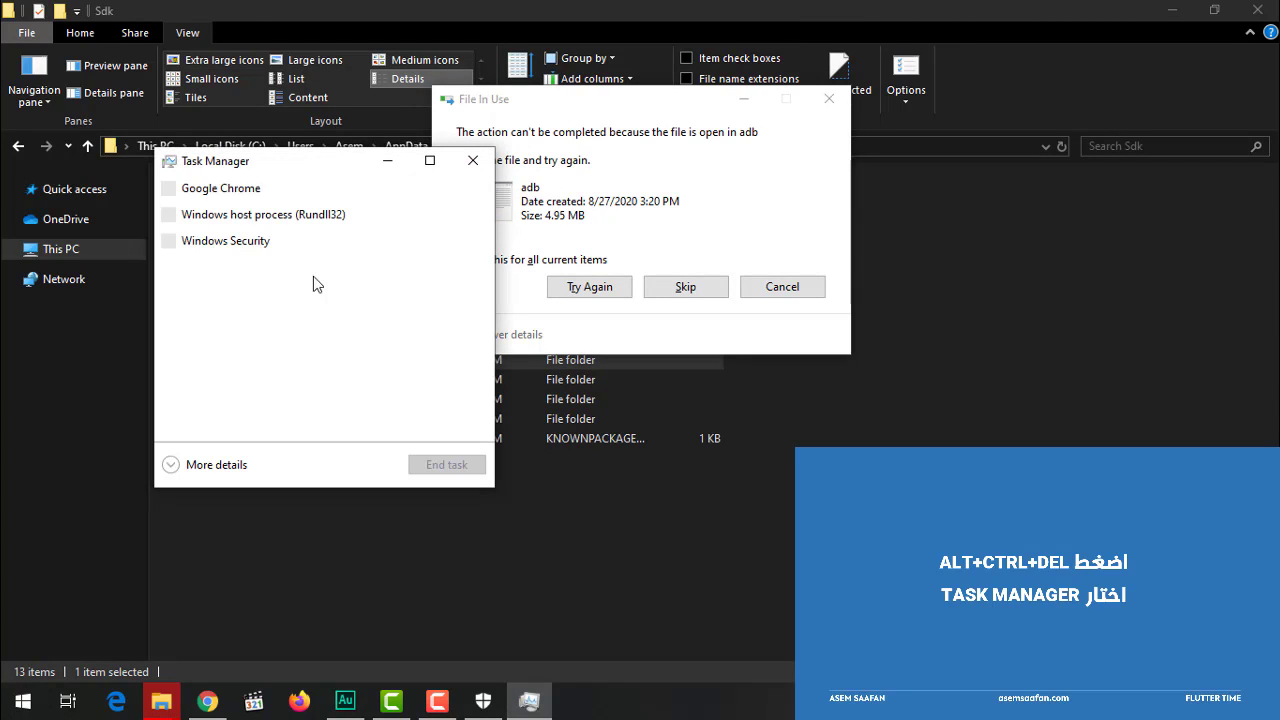
click(237, 465)
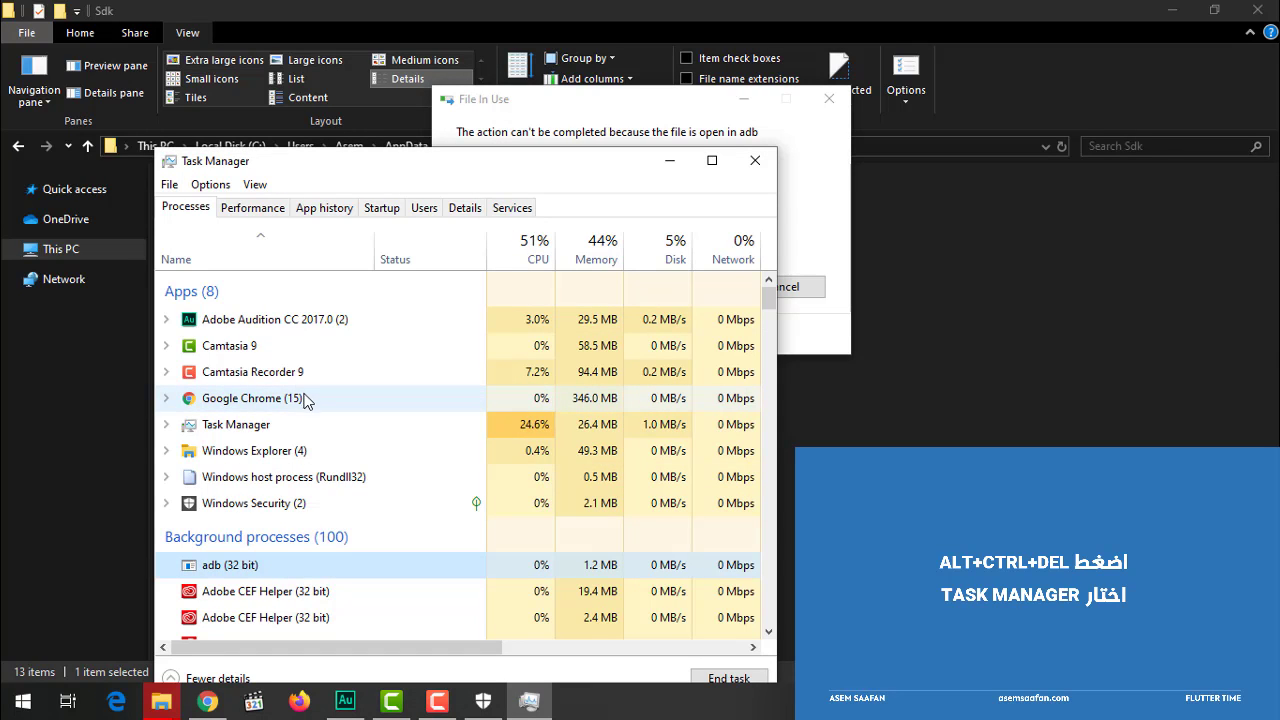
click(317, 563)
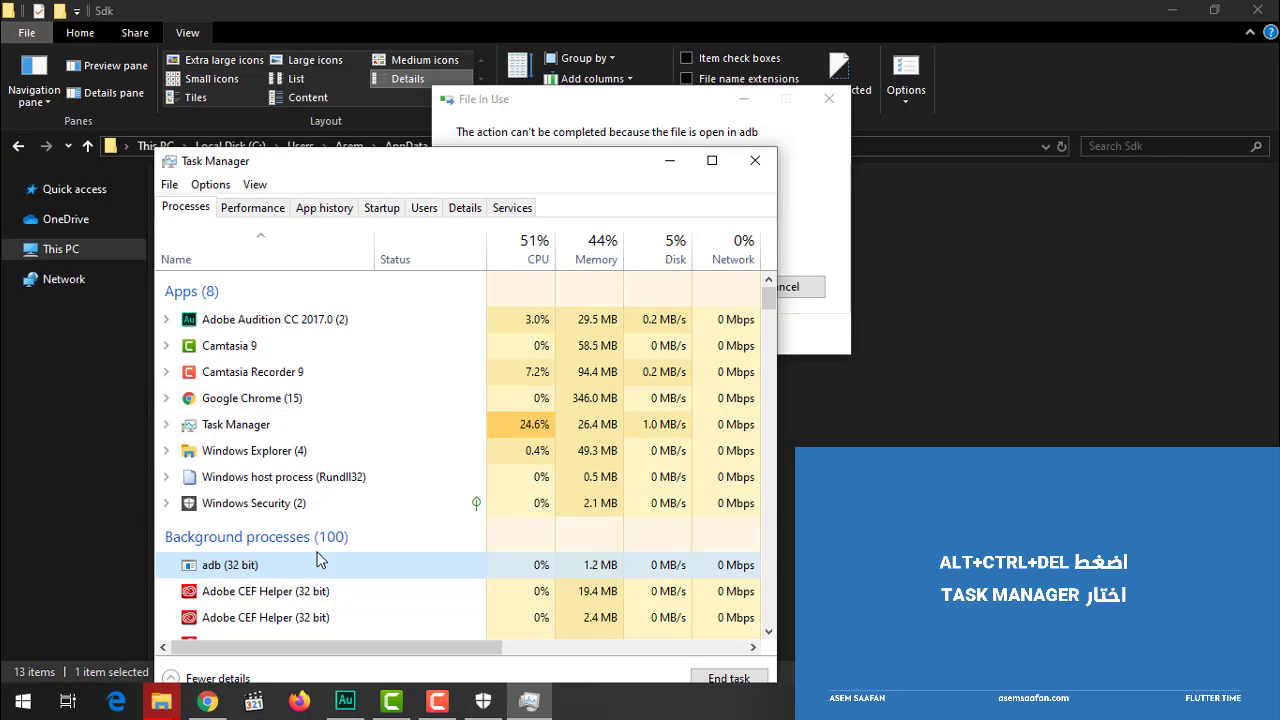
click(729, 678)
click(755, 160)
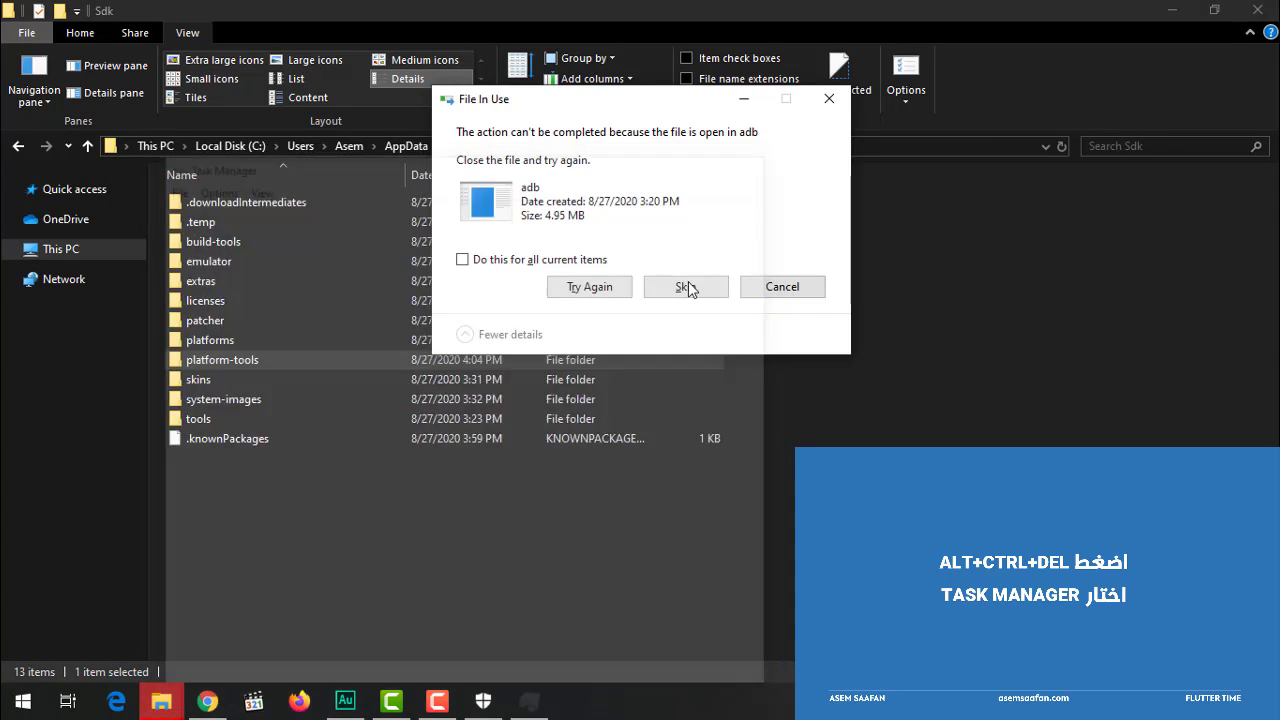
click(610, 287)
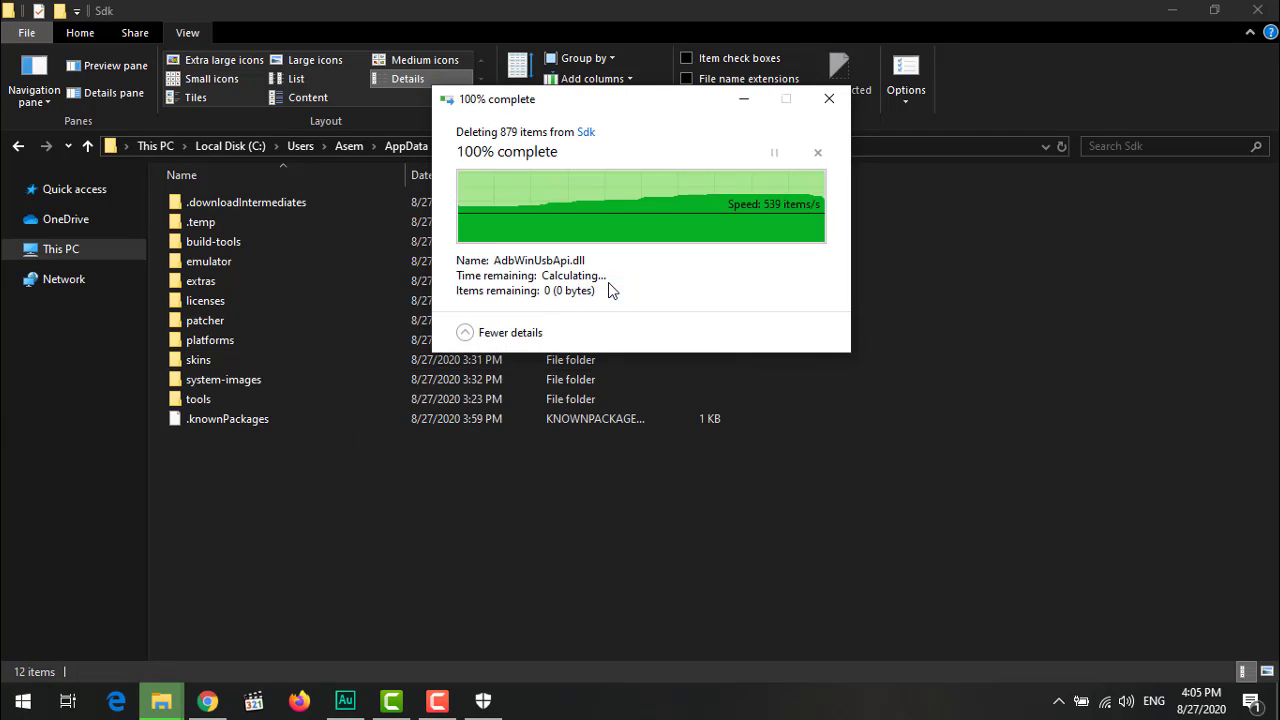
Step: Recheck the remaining steps of the Stack Overflow answer, and launch Android Studio with tips on startup turned off
click(207, 700)
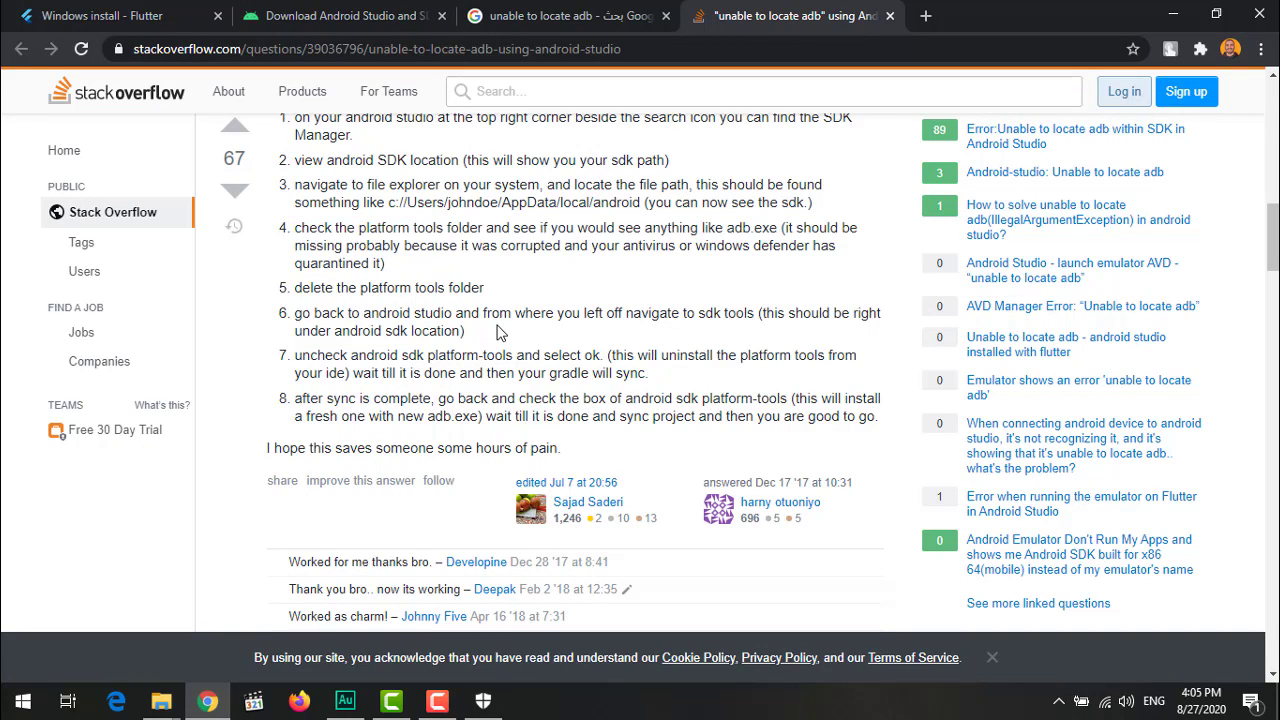
scroll(505, 340, down, 1)
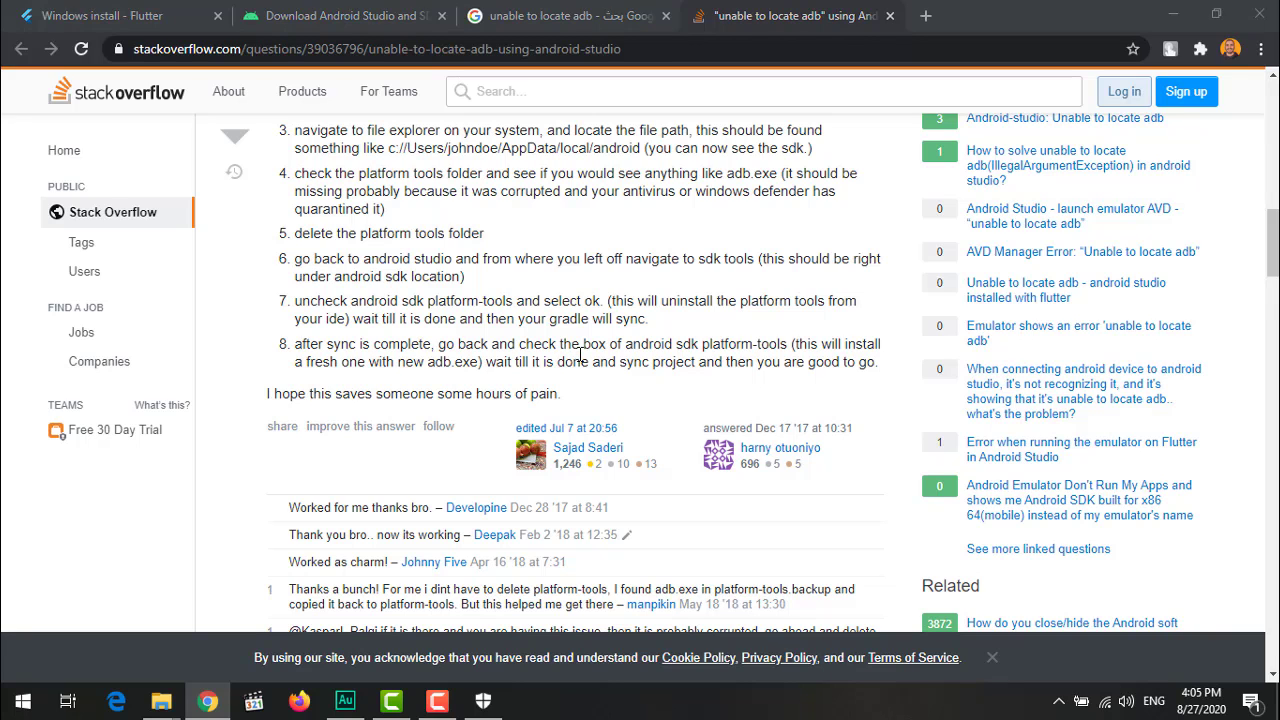
key(super)
text(android)
key(Return)
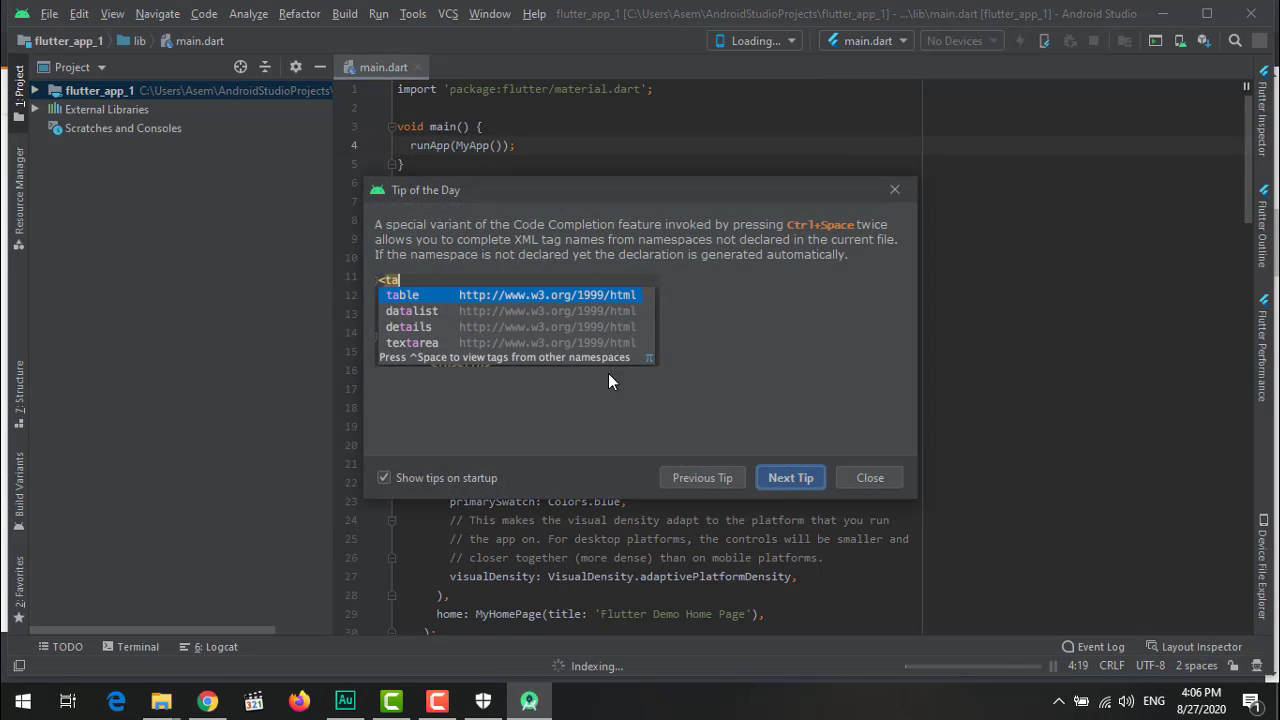
click(444, 474)
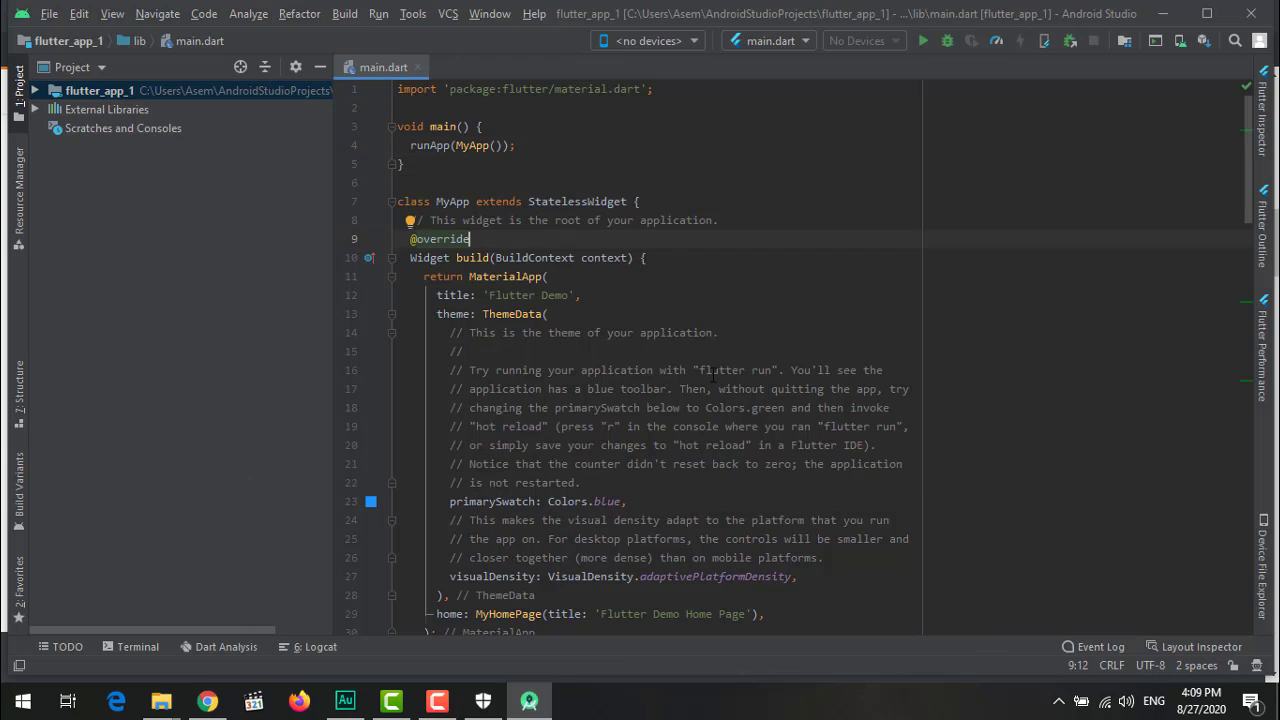
Step: Uninstall the Android 10.0+ (R) API level 30 platform through the SDK Manager and finish the component installer
click(411, 14)
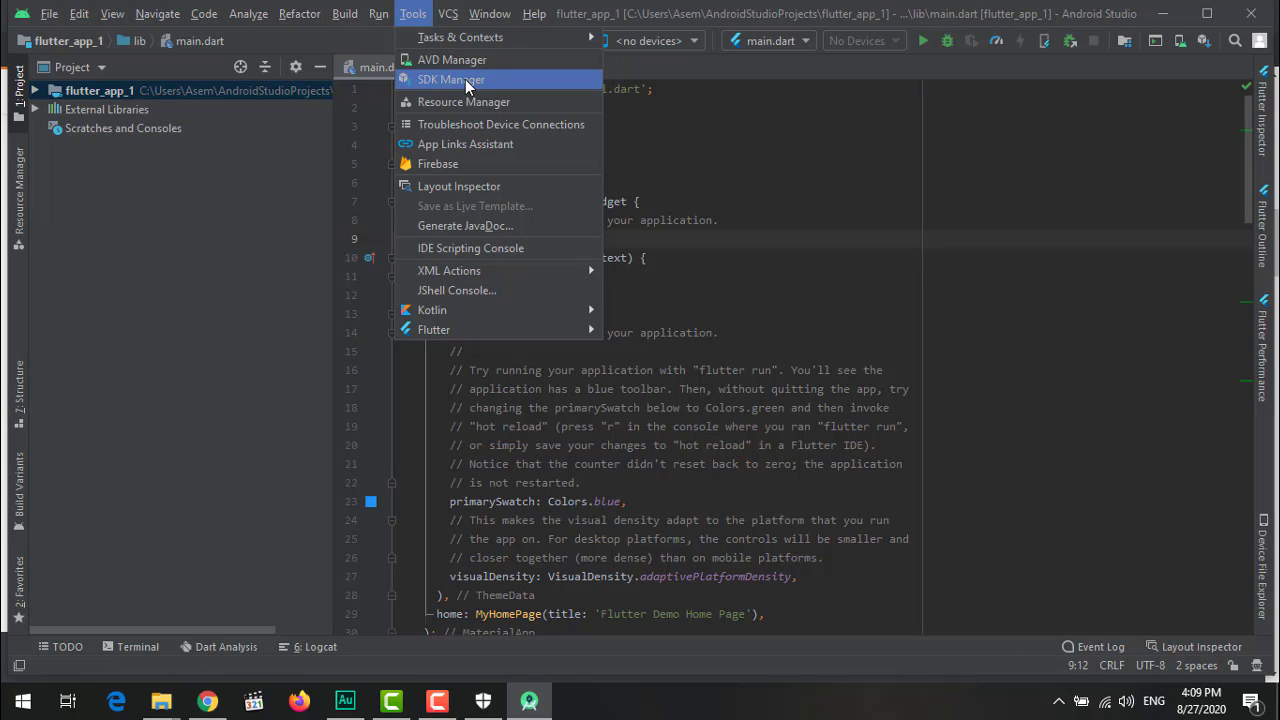
click(465, 79)
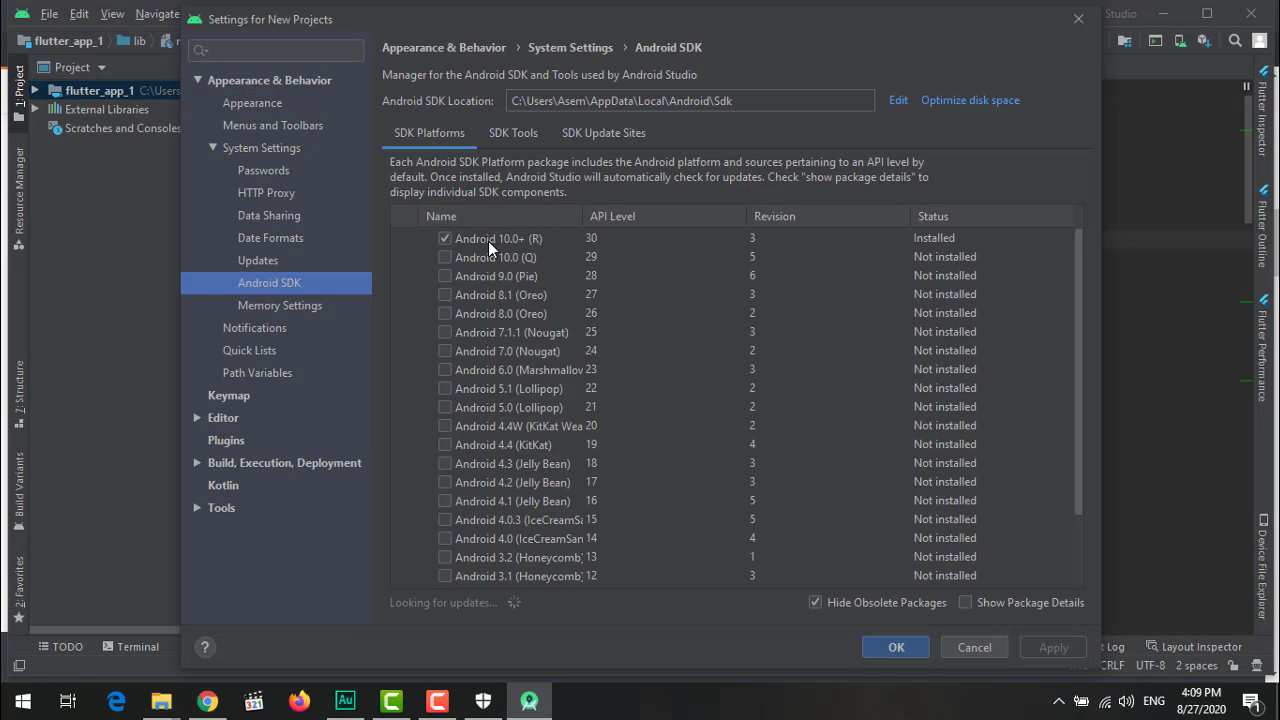
click(445, 239)
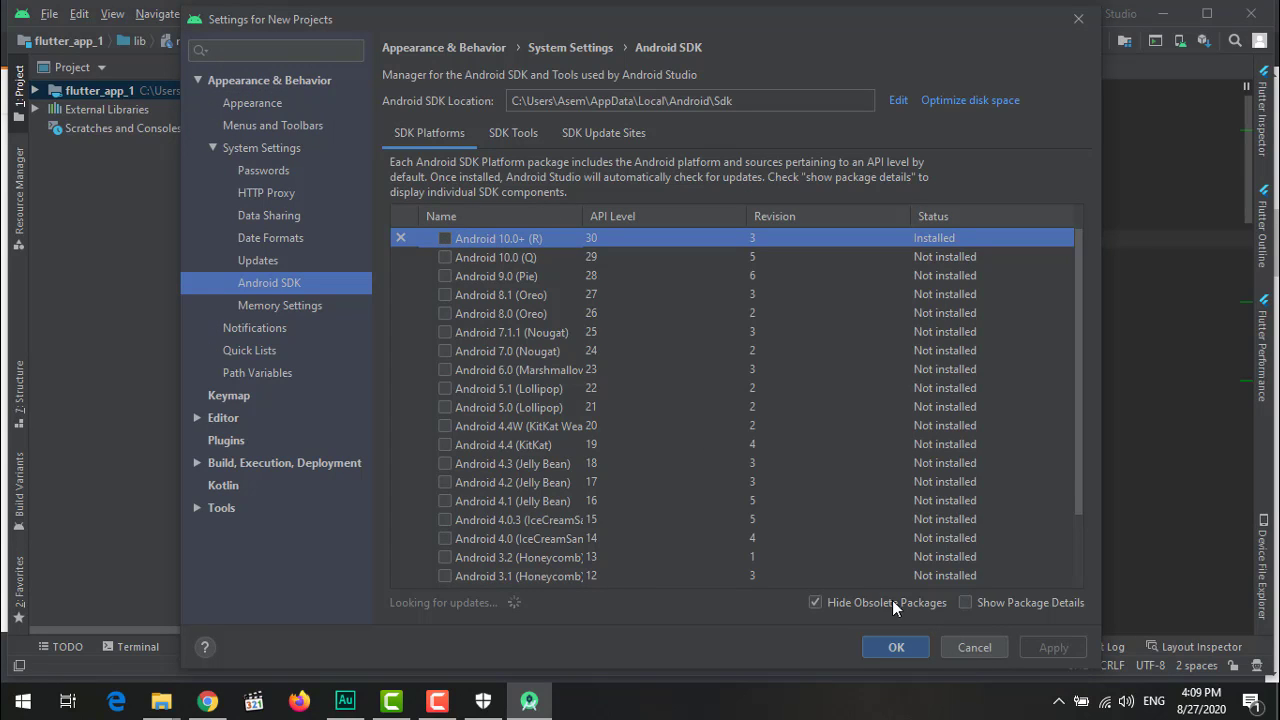
click(1053, 648)
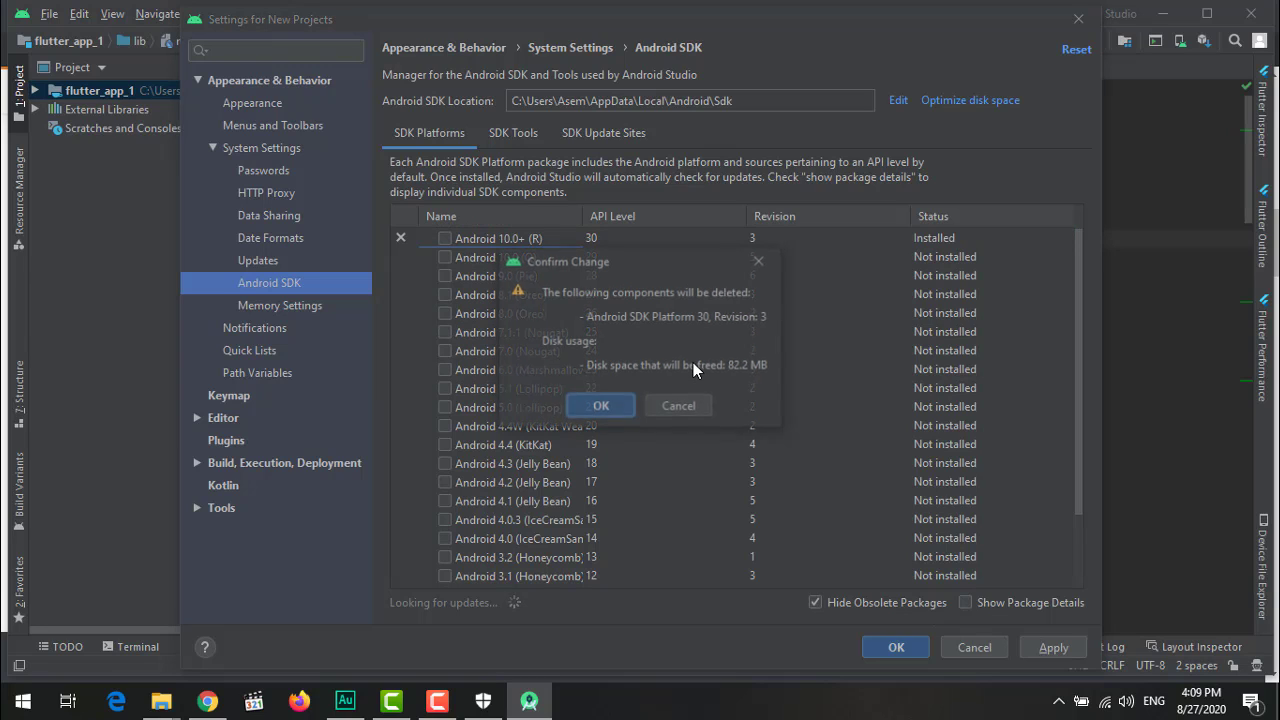
click(598, 407)
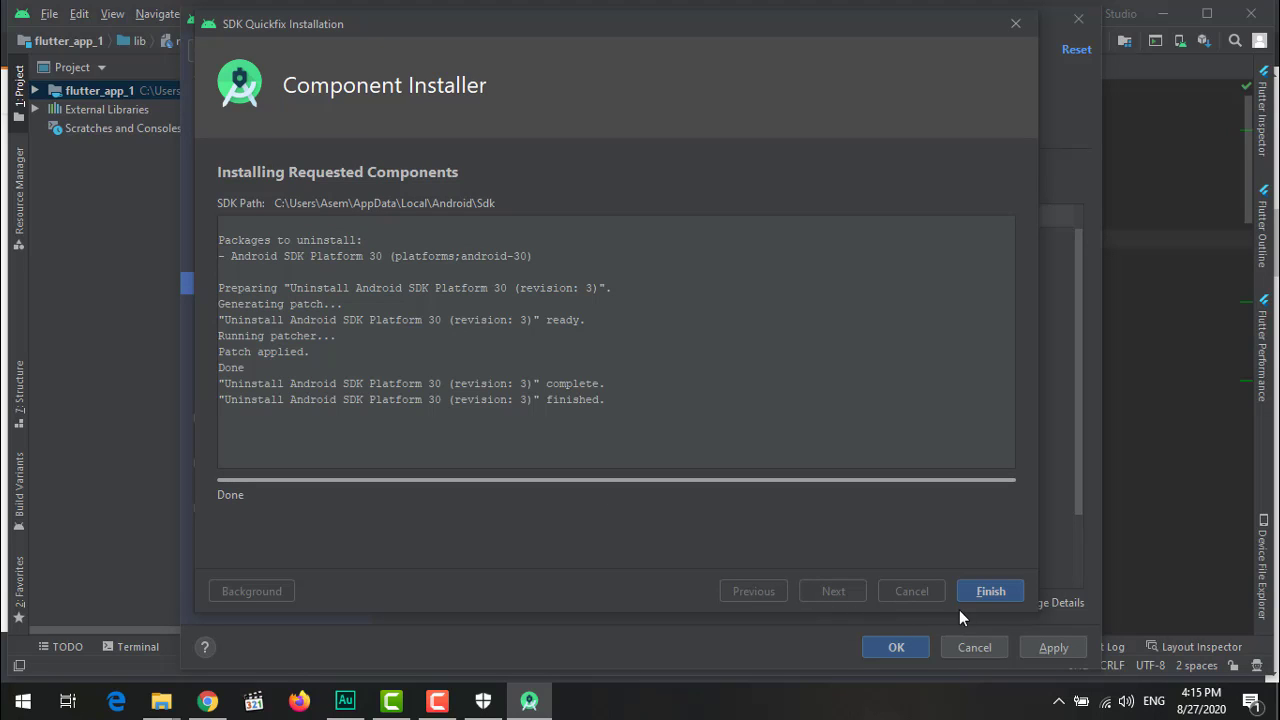
click(988, 591)
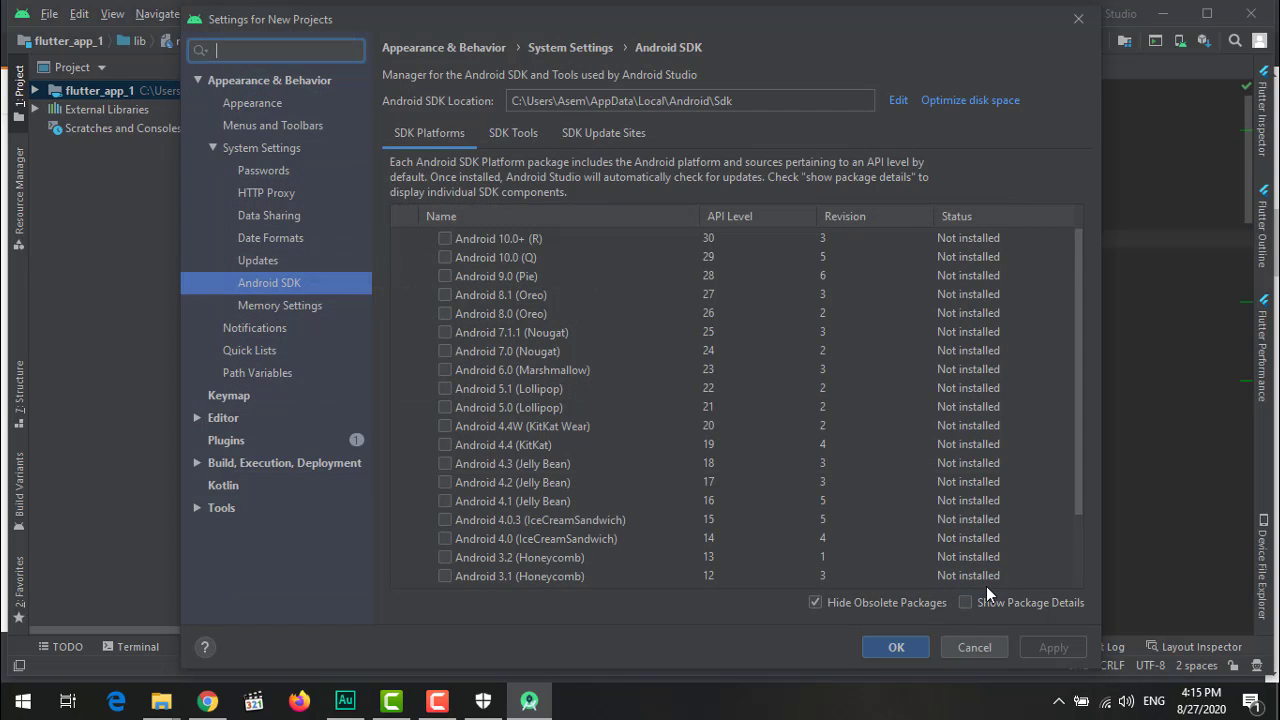
Step: Select only the Android 9.0 (Pie) API level 28 platform for installation, accept its license agreement, and start the download
click(445, 257)
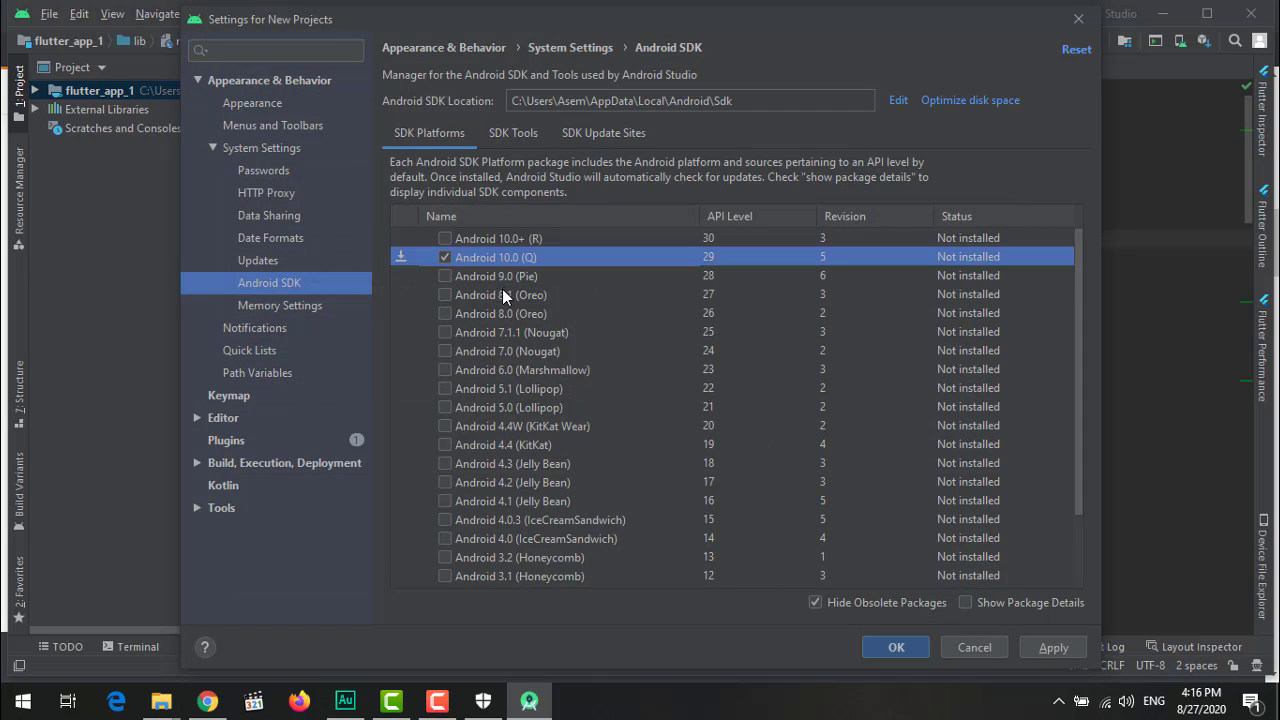
click(445, 276)
click(445, 258)
click(1054, 648)
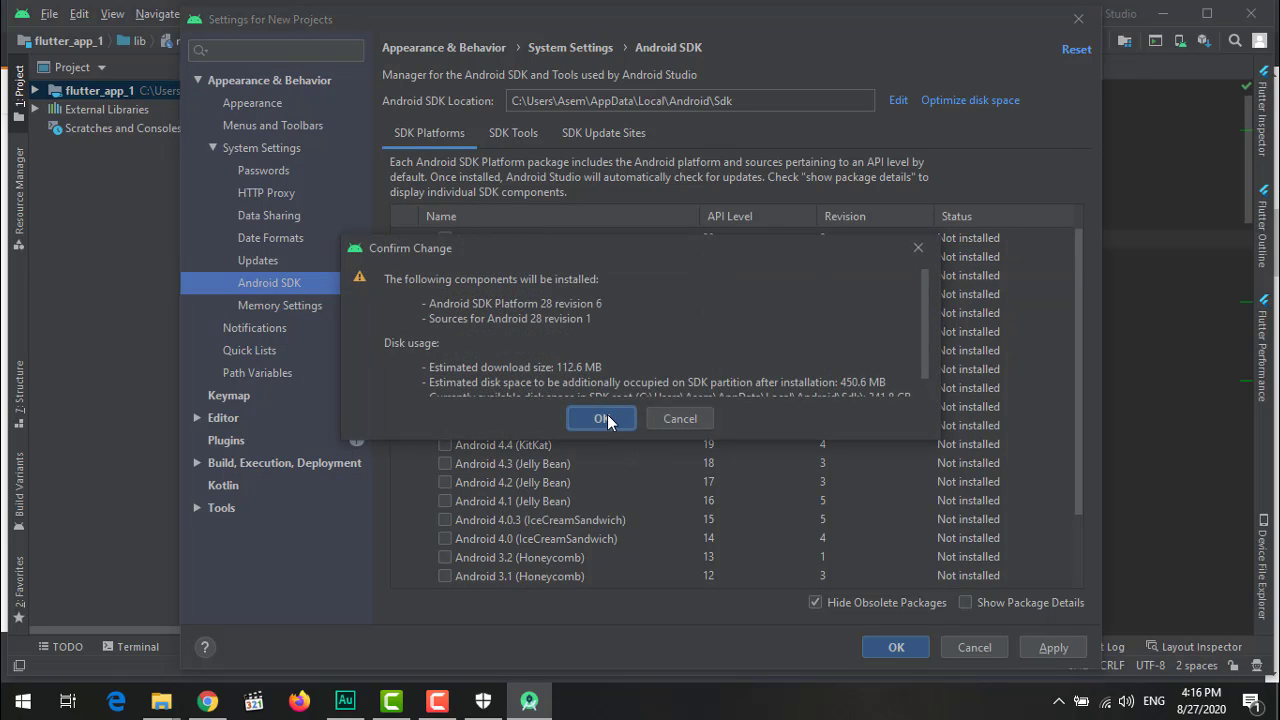
click(605, 418)
click(655, 558)
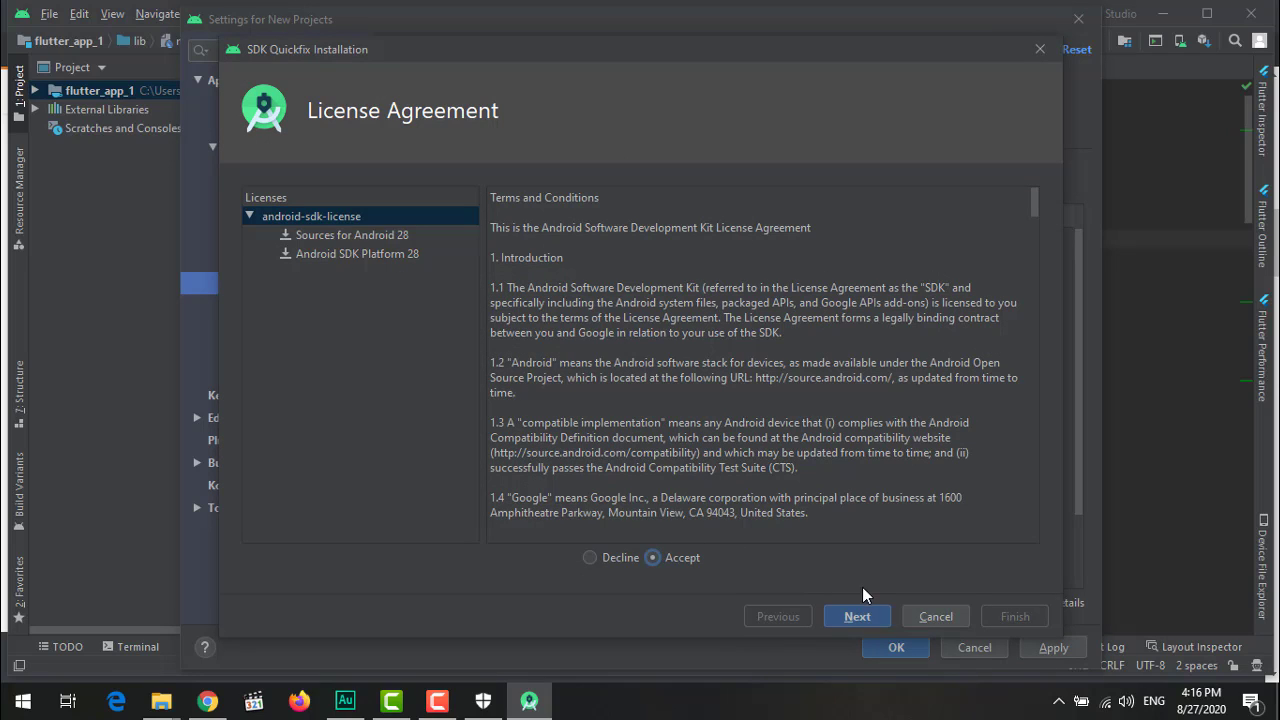
click(856, 614)
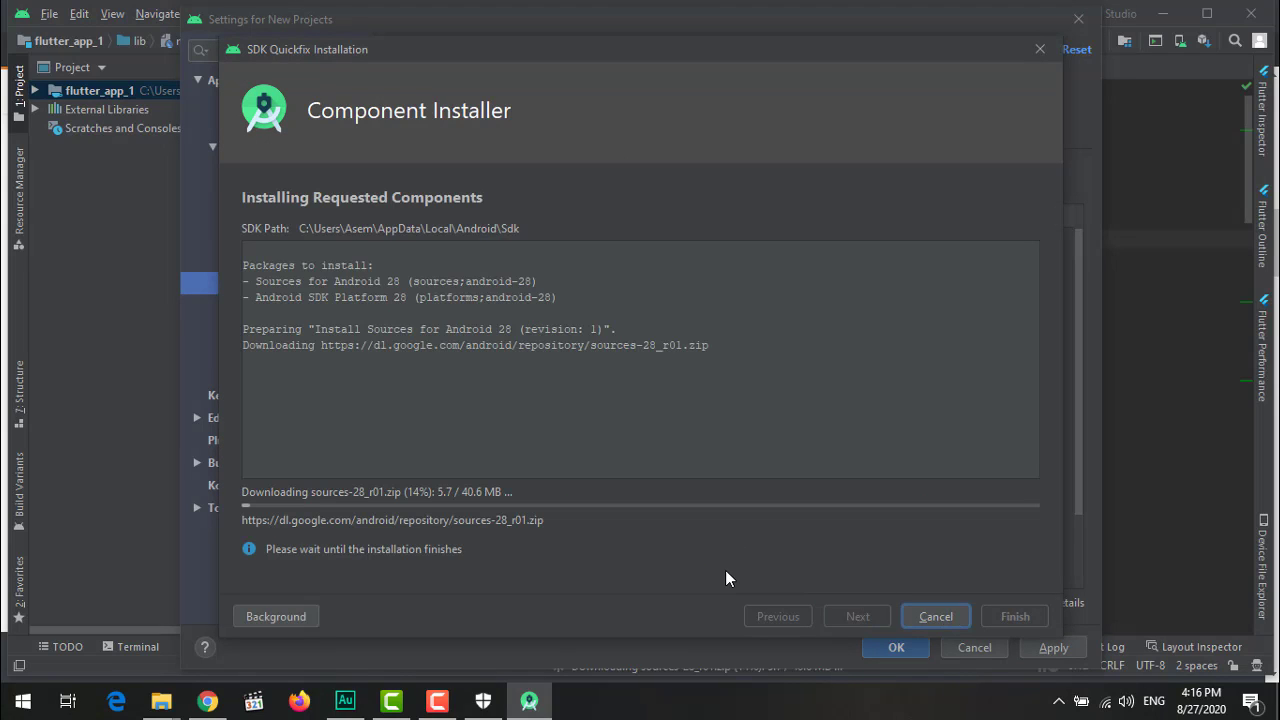